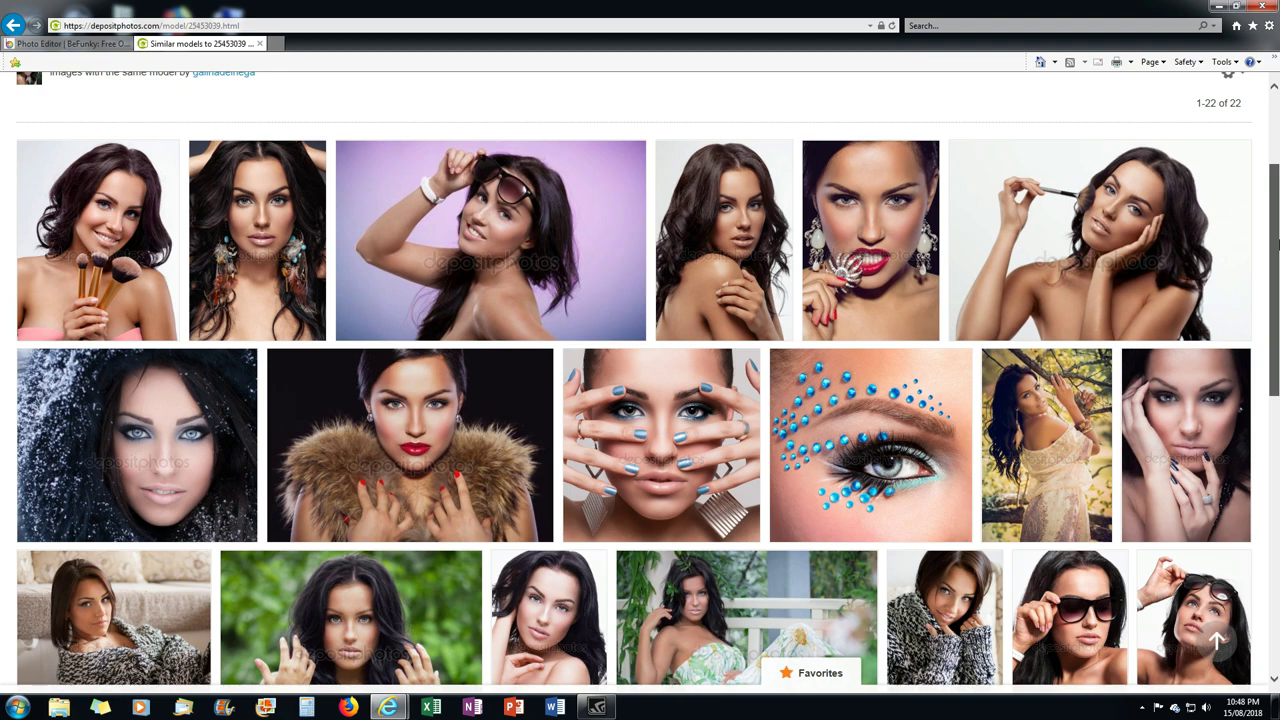
- Browse the Depositphotos gallery of images with the same model, examining the thumbnails from the first row to the last
{"action": "mouse_move", "coordinate": [1278, 241]}
{"action": "left_mouse_down"}
{"action": "mouse_move", "coordinate": [1277, 385]}
{"action": "mouse_move", "coordinate": [1277, 221]}
{"action": "left_mouse_up"}
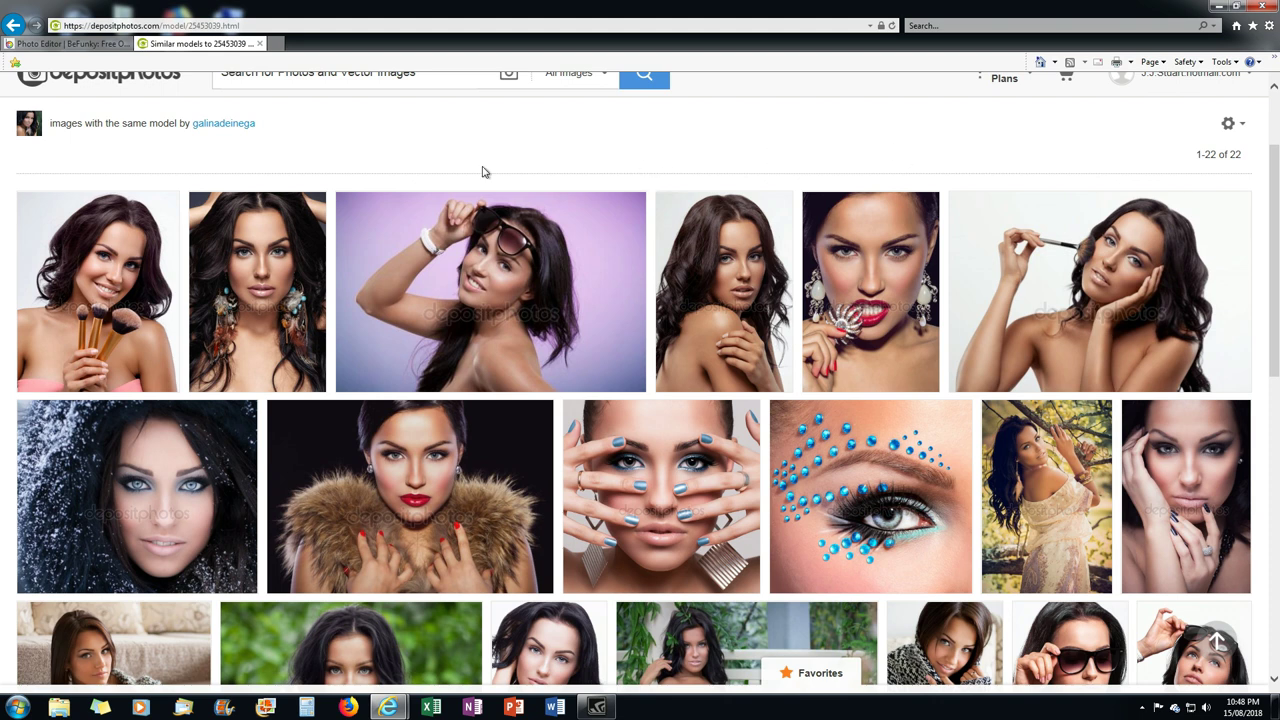
{"action": "mouse_move", "coordinate": [237, 296]}
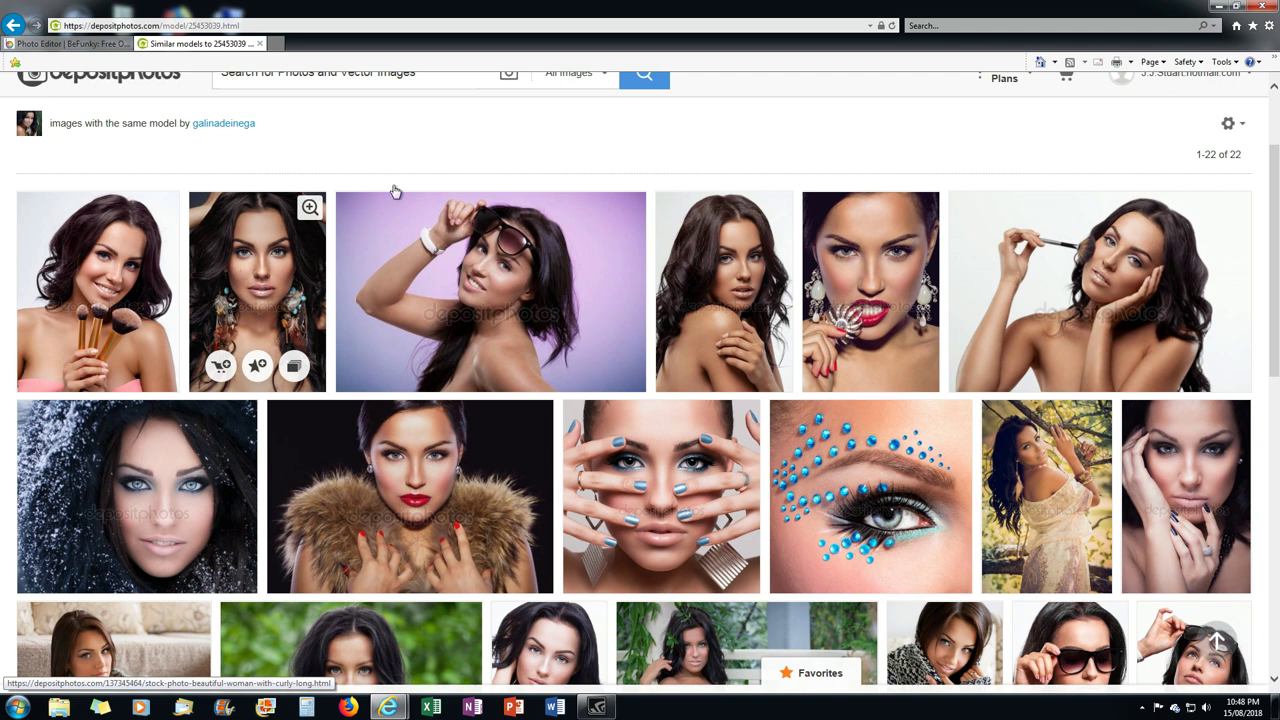
{"action": "mouse_move", "coordinate": [427, 290]}
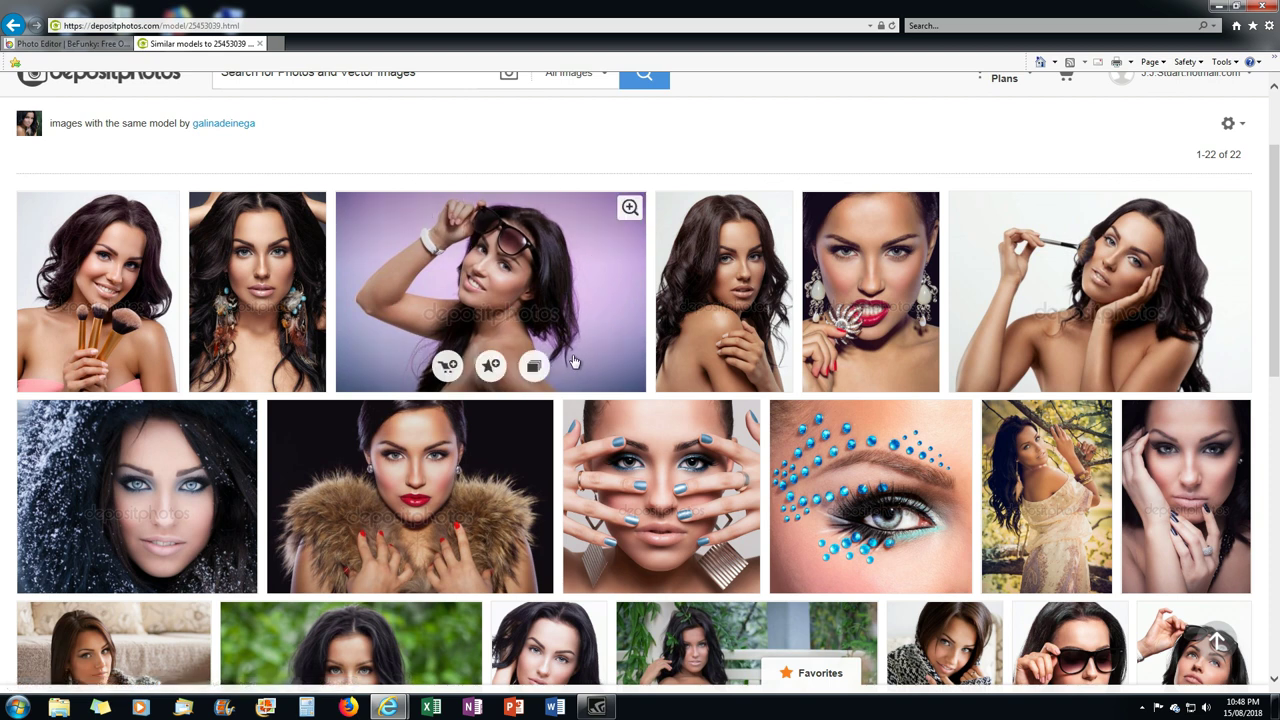
{"action": "mouse_move", "coordinate": [288, 282]}
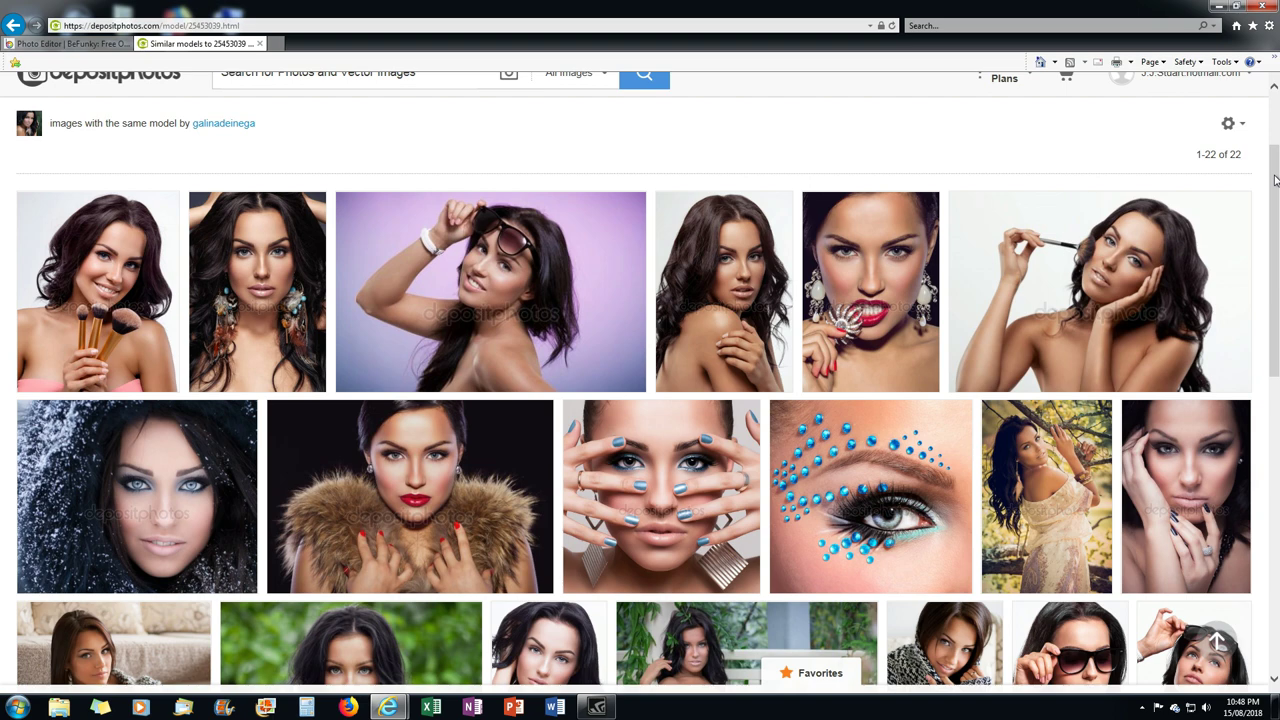
{"action": "left_click_drag", "start_coordinate": [1276, 179], "coordinate": [1276, 304]}
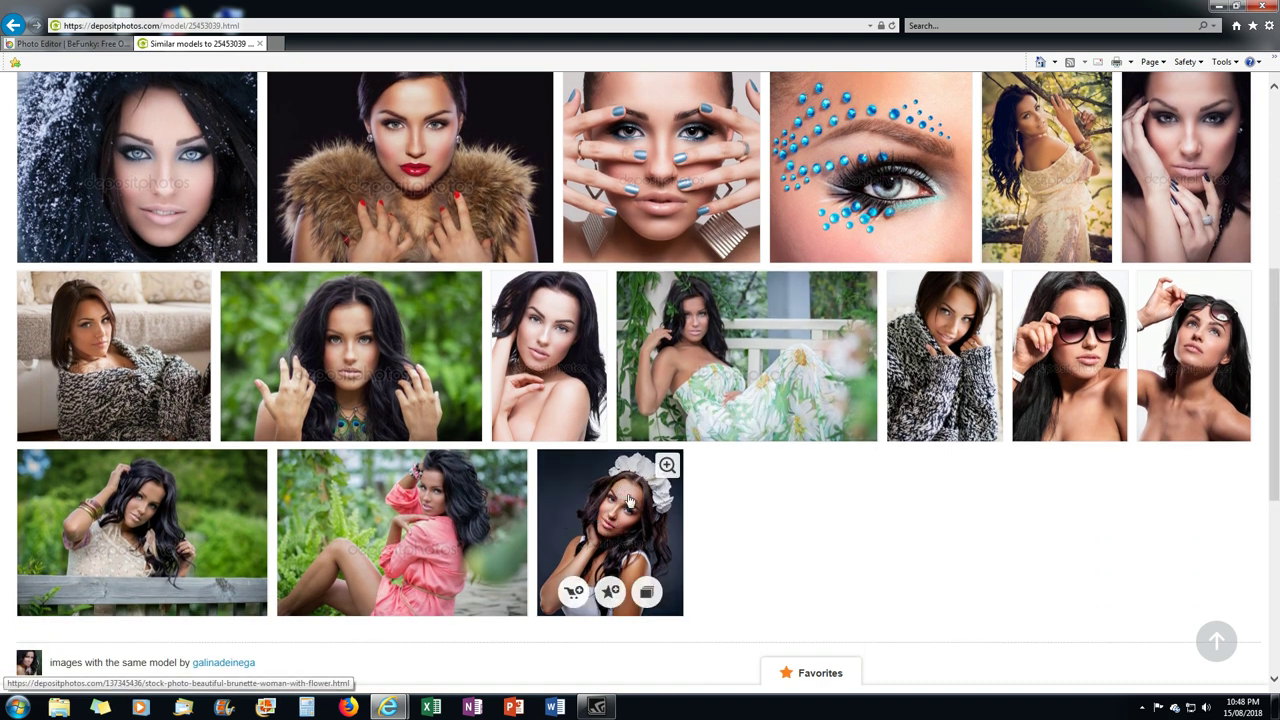
{"action": "scroll", "coordinate": [1062, 267], "scroll_direction": "up", "scroll_amount": 4}
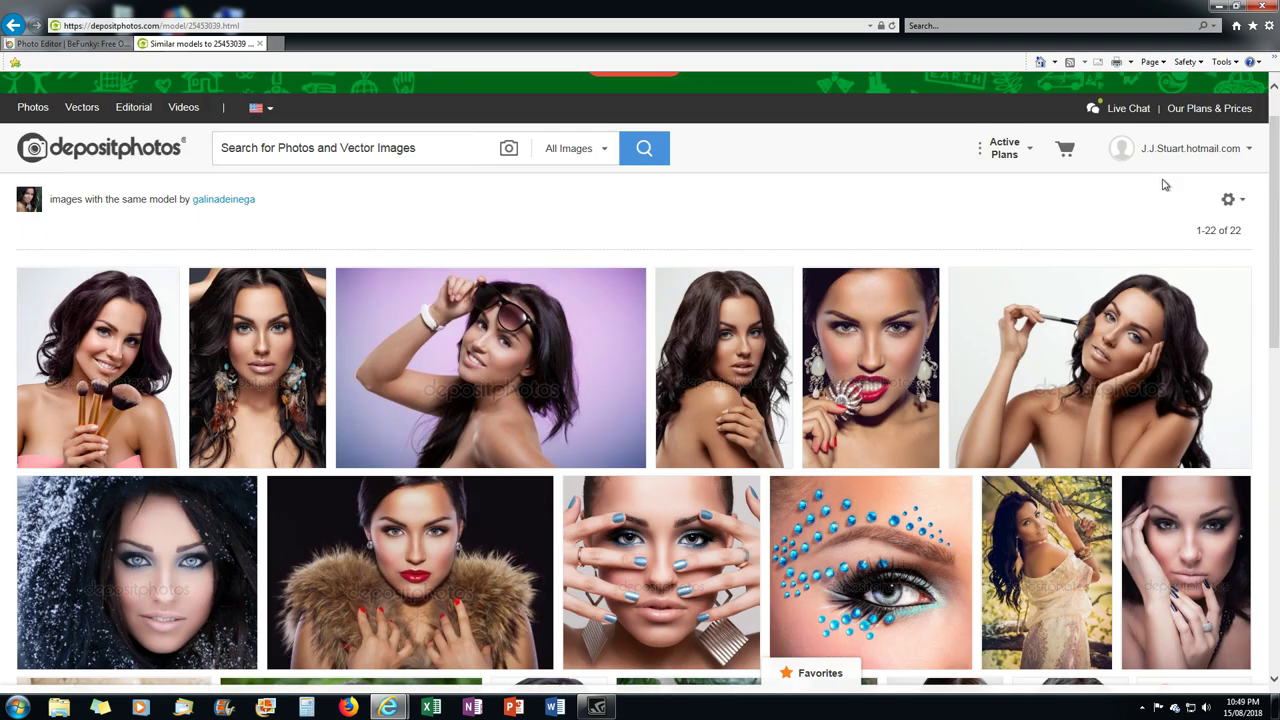
{"action": "mouse_move", "coordinate": [1275, 200]}
{"action": "left_mouse_down"}
{"action": "mouse_move", "coordinate": [1276, 323]}
{"action": "mouse_move", "coordinate": [1277, 200]}
{"action": "left_mouse_up"}
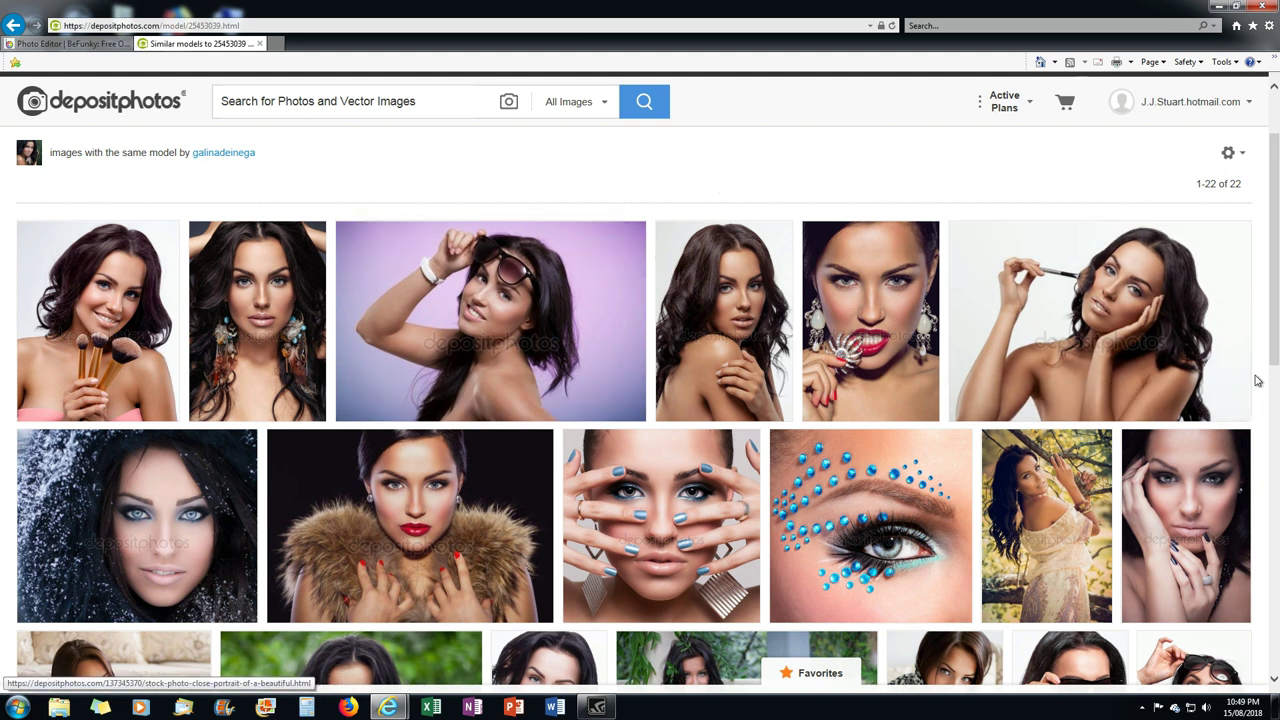
- Show the desktop, move the Kindle Stuff folder to an empty area, and place the Star Wars shortcut among the other icons
{"action": "left_click", "coordinate": [1219, 6]}
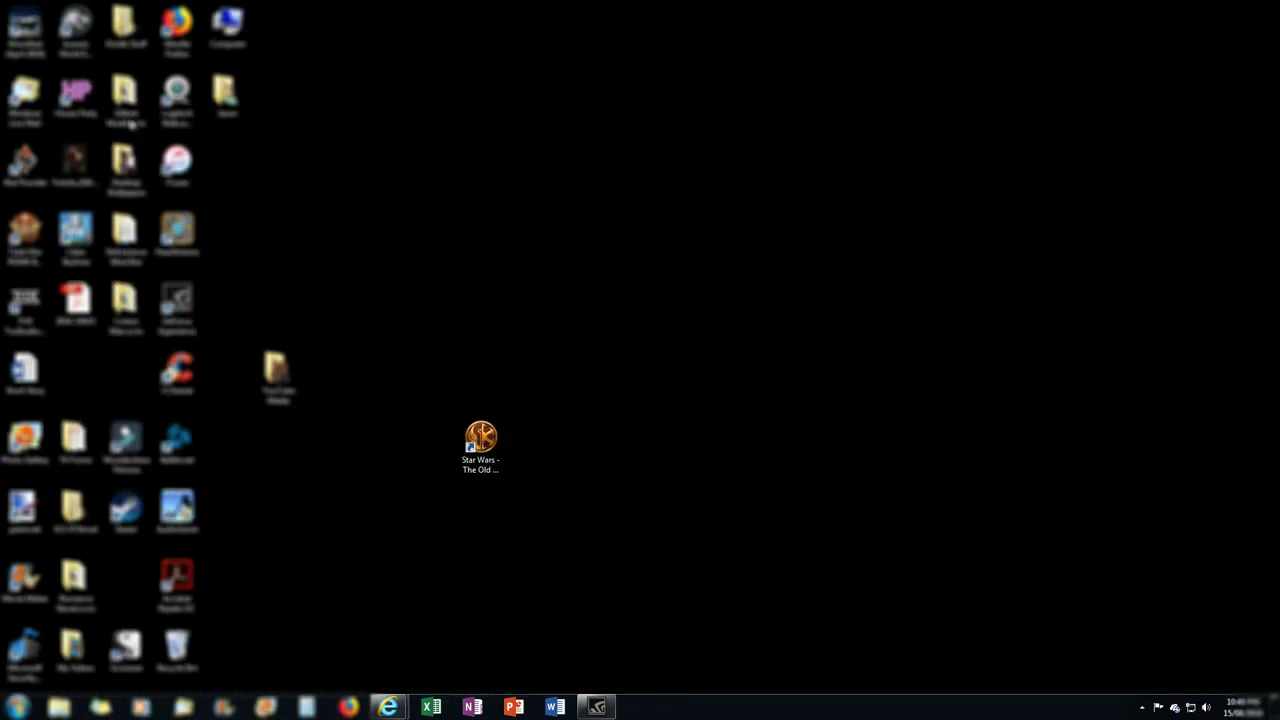
{"action": "left_click_drag", "start_coordinate": [148, 40], "coordinate": [868, 318]}
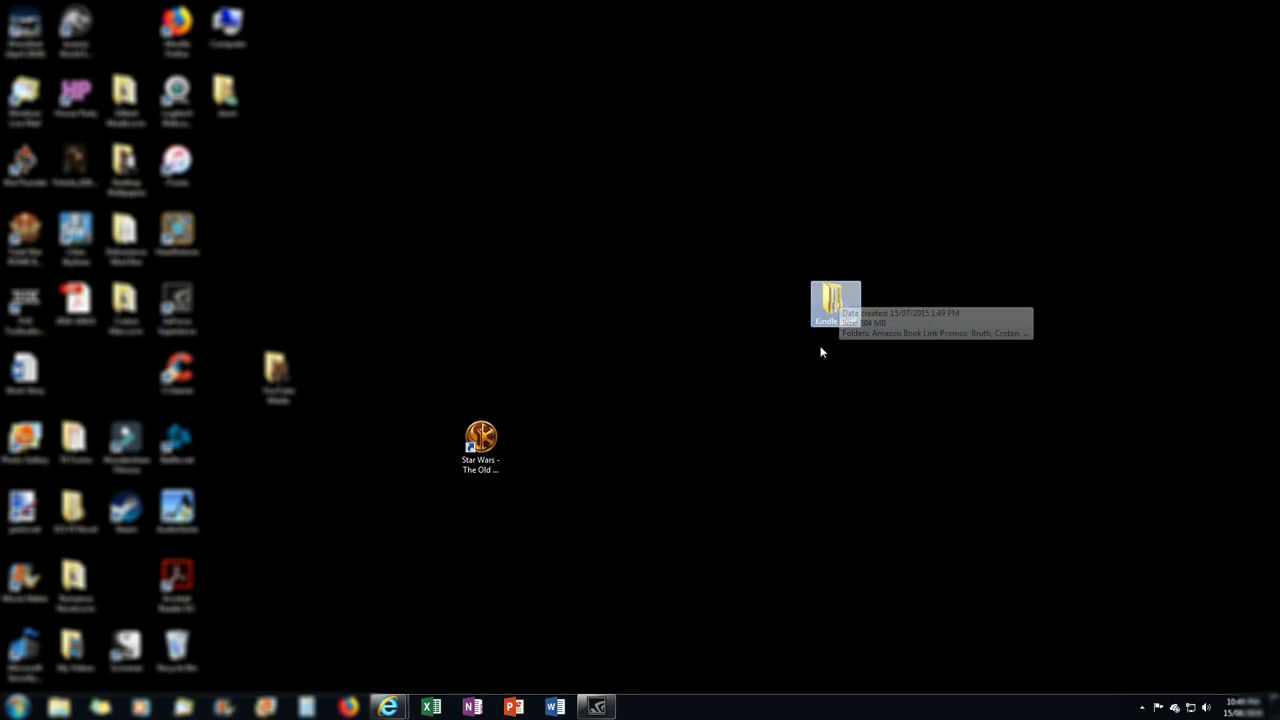
{"action": "left_click_drag", "start_coordinate": [480, 438], "coordinate": [278, 440]}
{"action": "key", "text": "ctrl+v"}
{"action": "left_click_drag", "start_coordinate": [100, 372], "coordinate": [117, 363]}
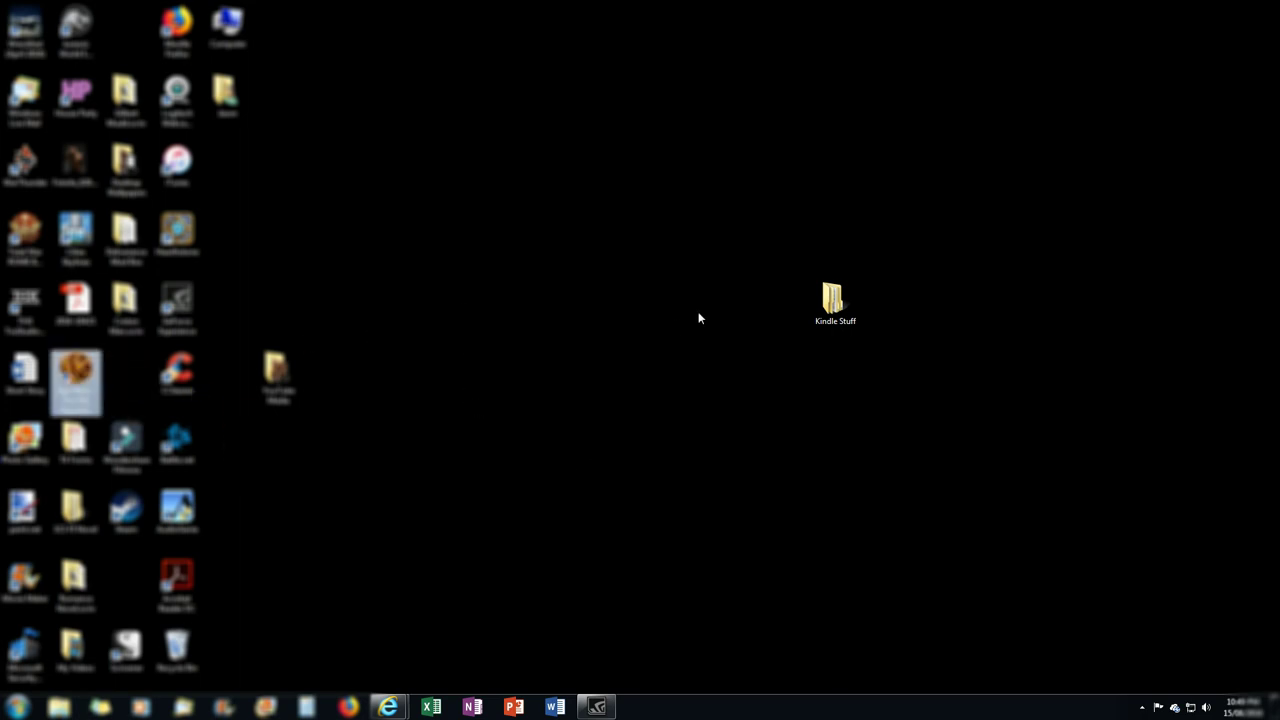
- Open the Kindle Stuff folder, examine its Original Photo Stock and Published Stuff subfolders, and close the window
{"action": "double_click", "coordinate": [833, 300]}
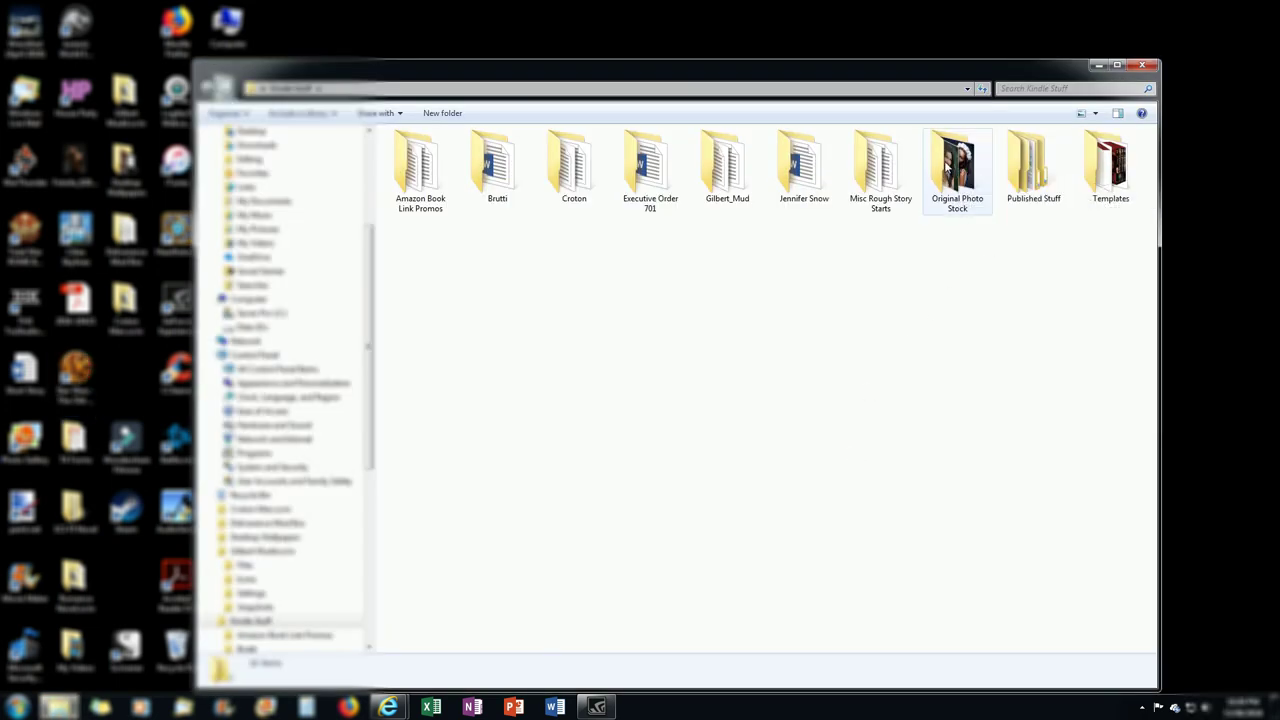
{"action": "mouse_move", "coordinate": [968, 176]}
{"action": "mouse_move", "coordinate": [958, 206]}
{"action": "mouse_move", "coordinate": [1031, 175]}
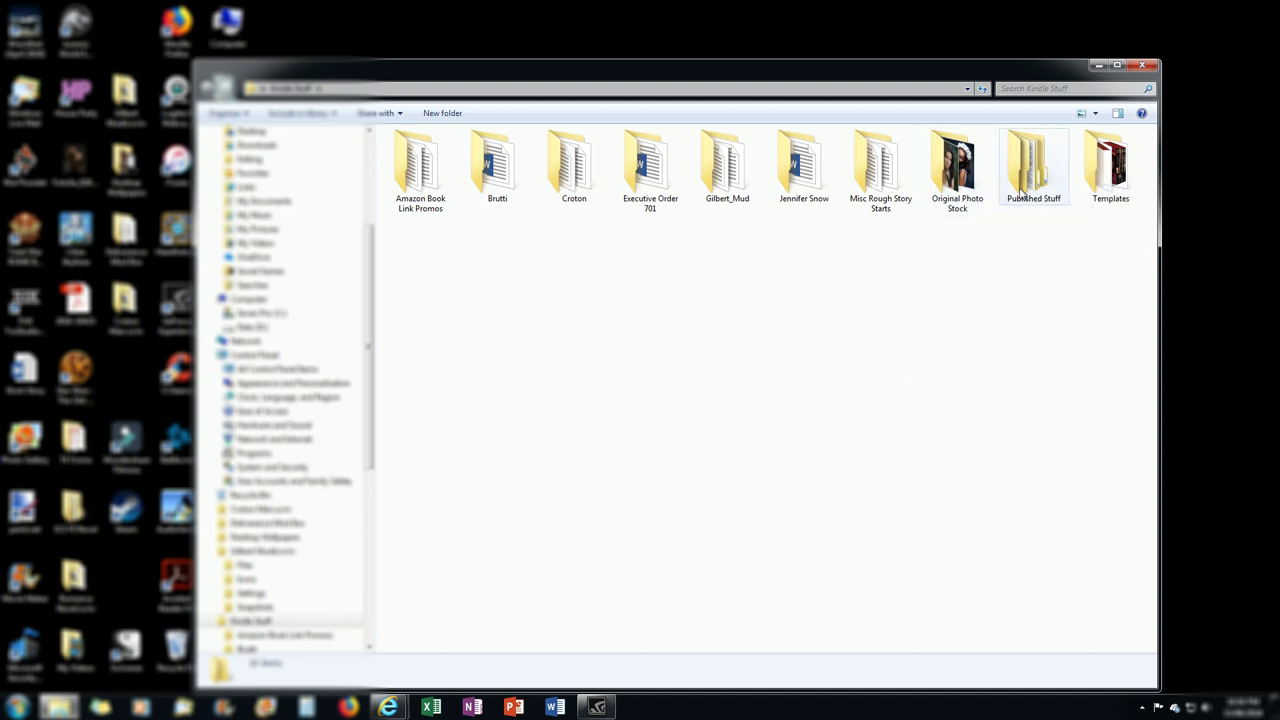
{"action": "mouse_move", "coordinate": [926, 190]}
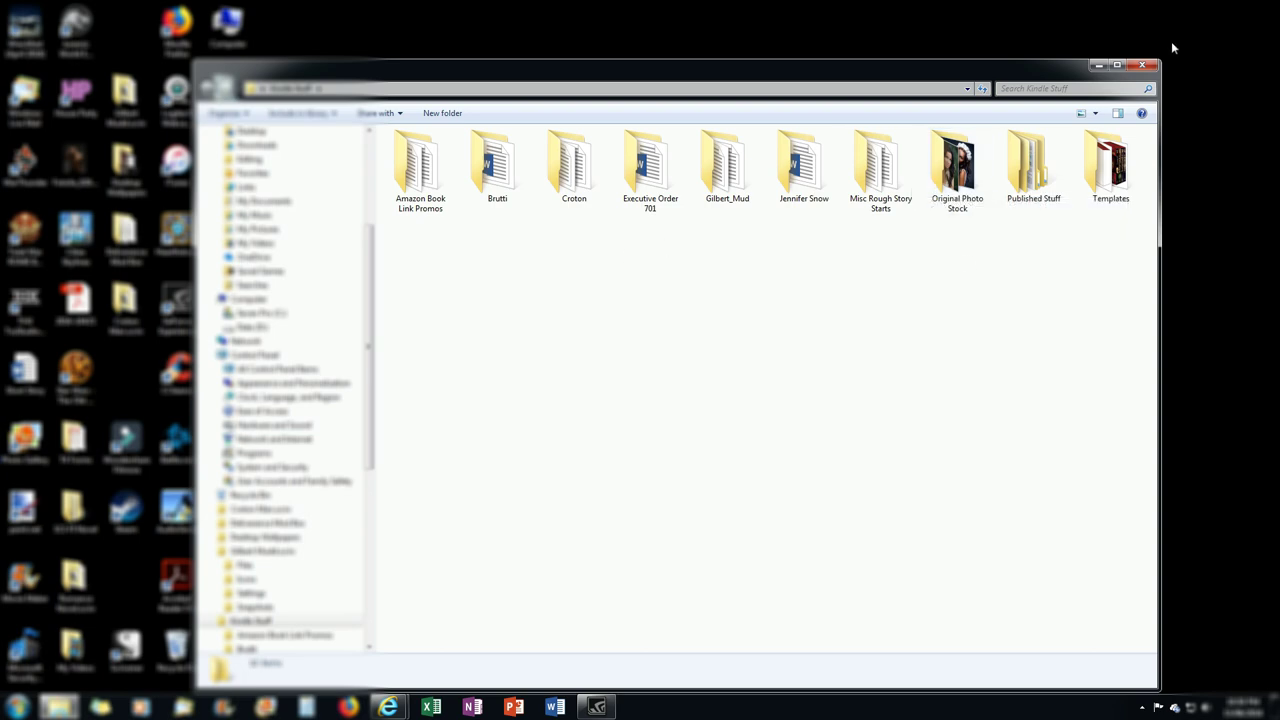
{"action": "left_click", "coordinate": [1146, 64]}
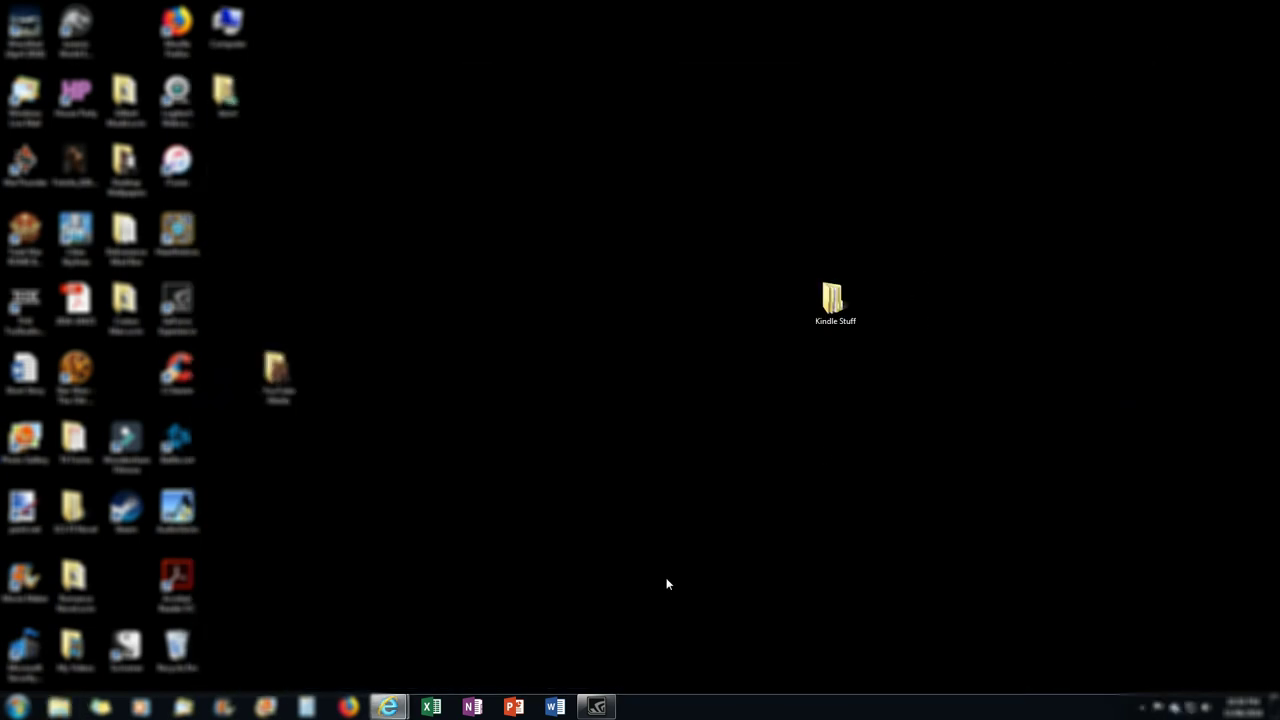
- Switch to the BeFunky page in Internet Explorer and start its Photo Editor with English as the language
{"action": "mouse_move", "coordinate": [388, 707]}
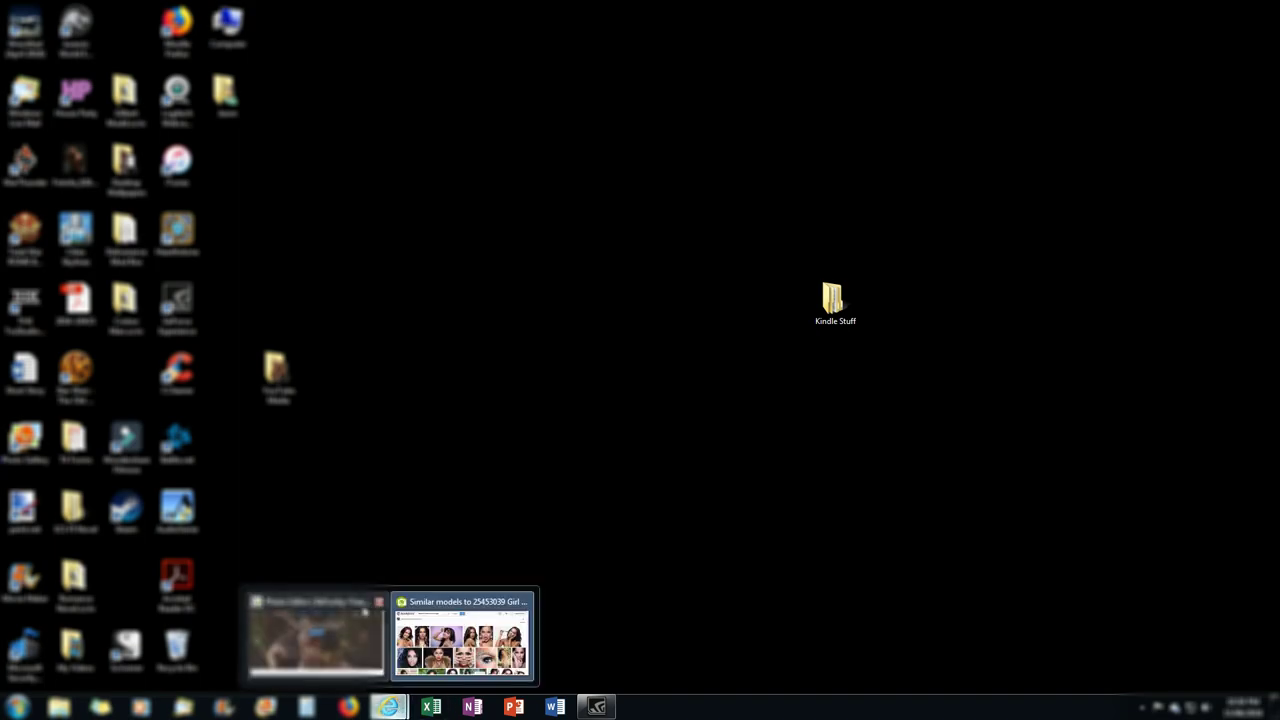
{"action": "left_click", "coordinate": [352, 614]}
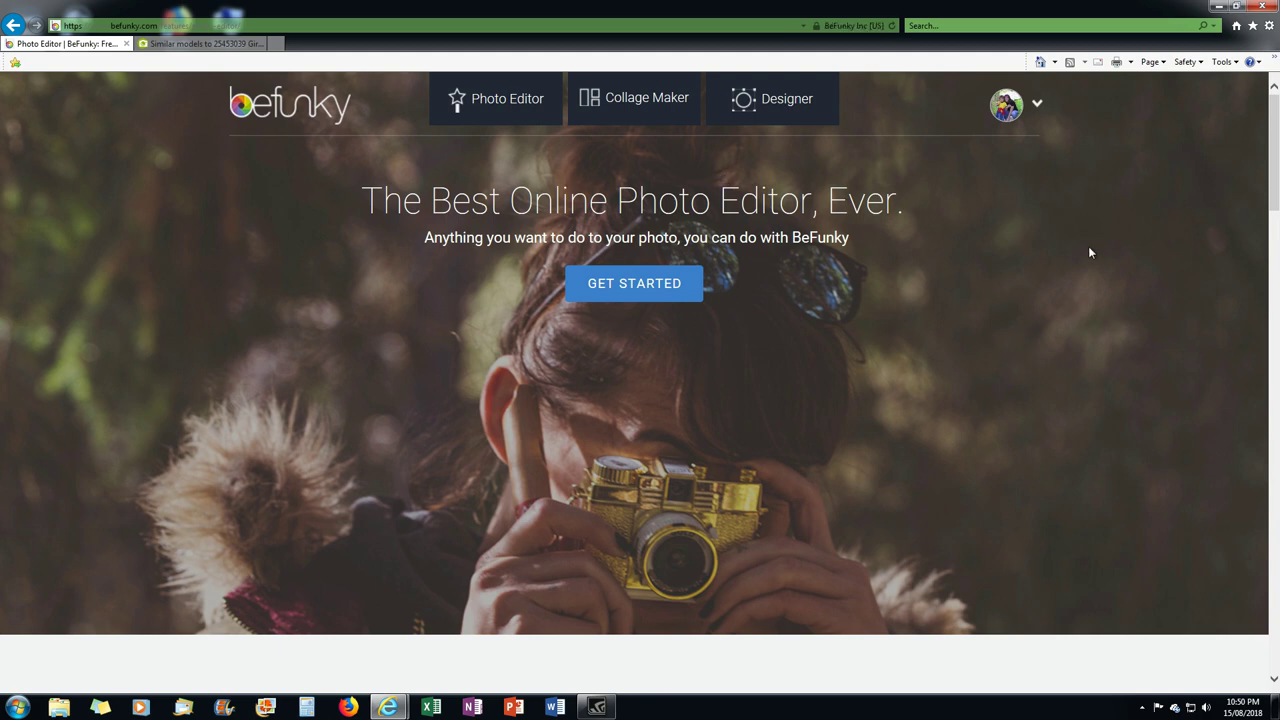
{"action": "left_click", "coordinate": [493, 100]}
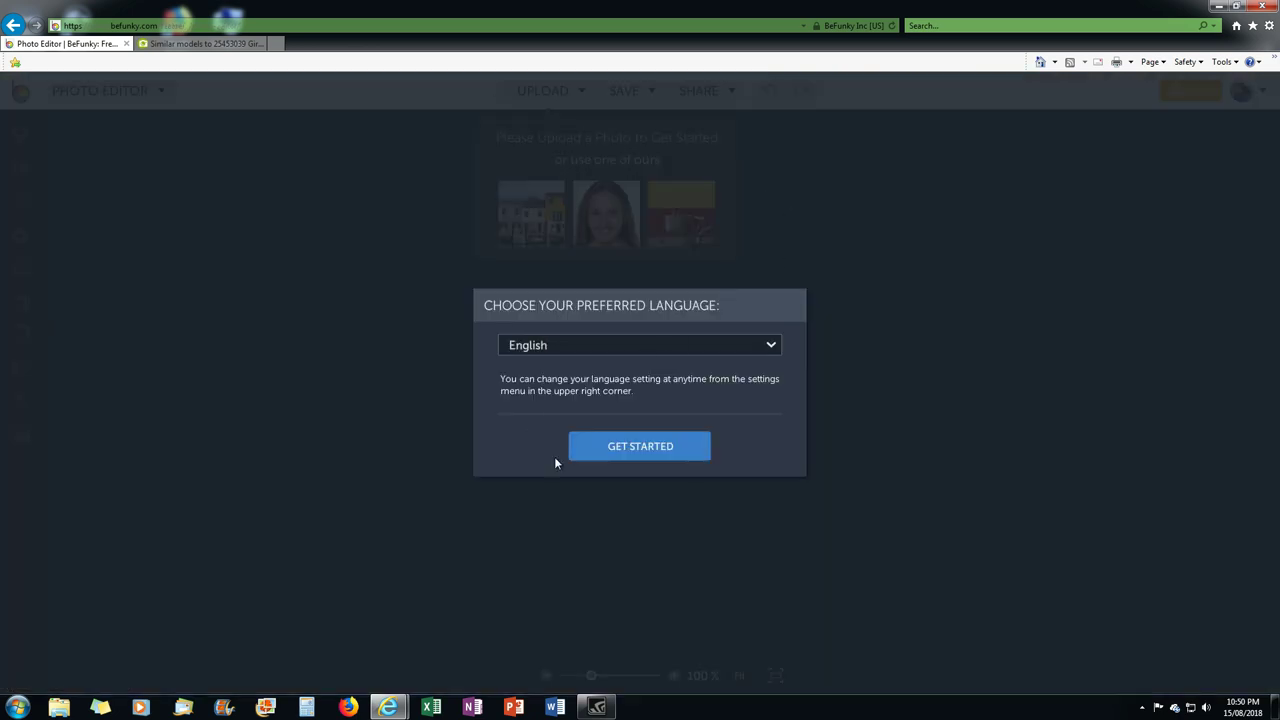
{"action": "left_click", "coordinate": [603, 450]}
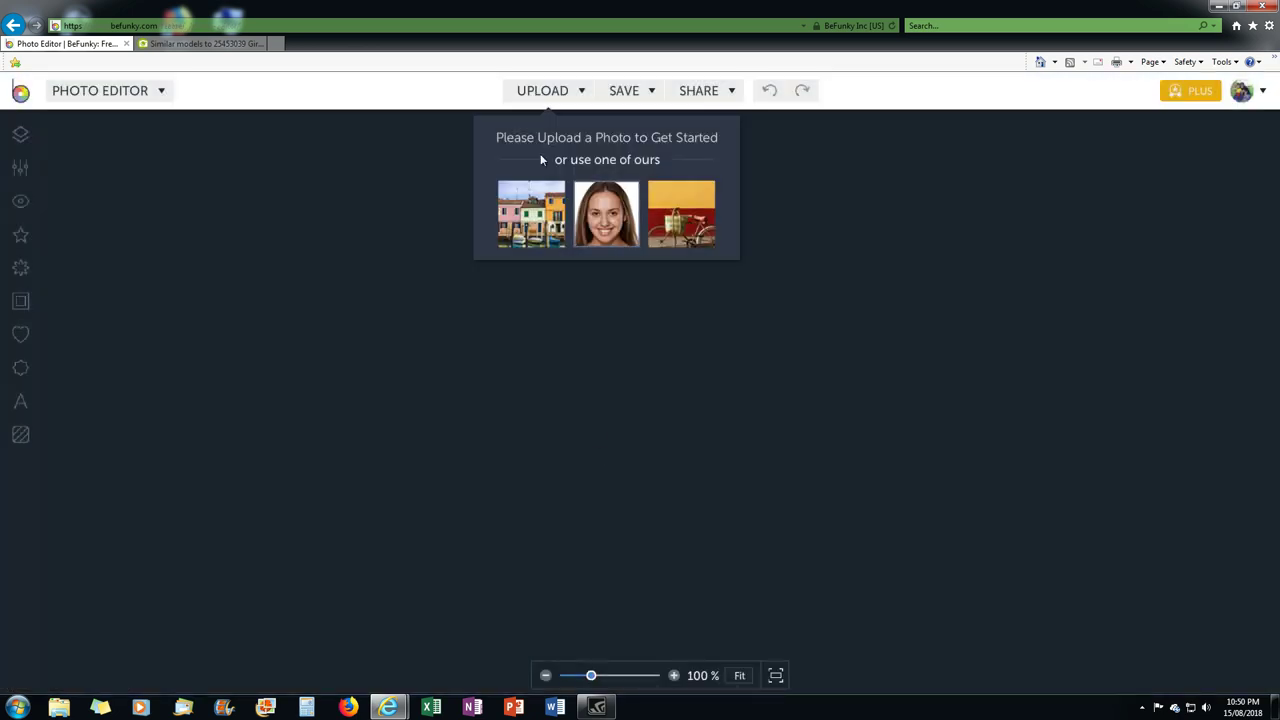
- Start uploading a photo from the computer and browse to Desktop > Kindle Stuff > Original Photo Stock
{"action": "left_click", "coordinate": [577, 92]}
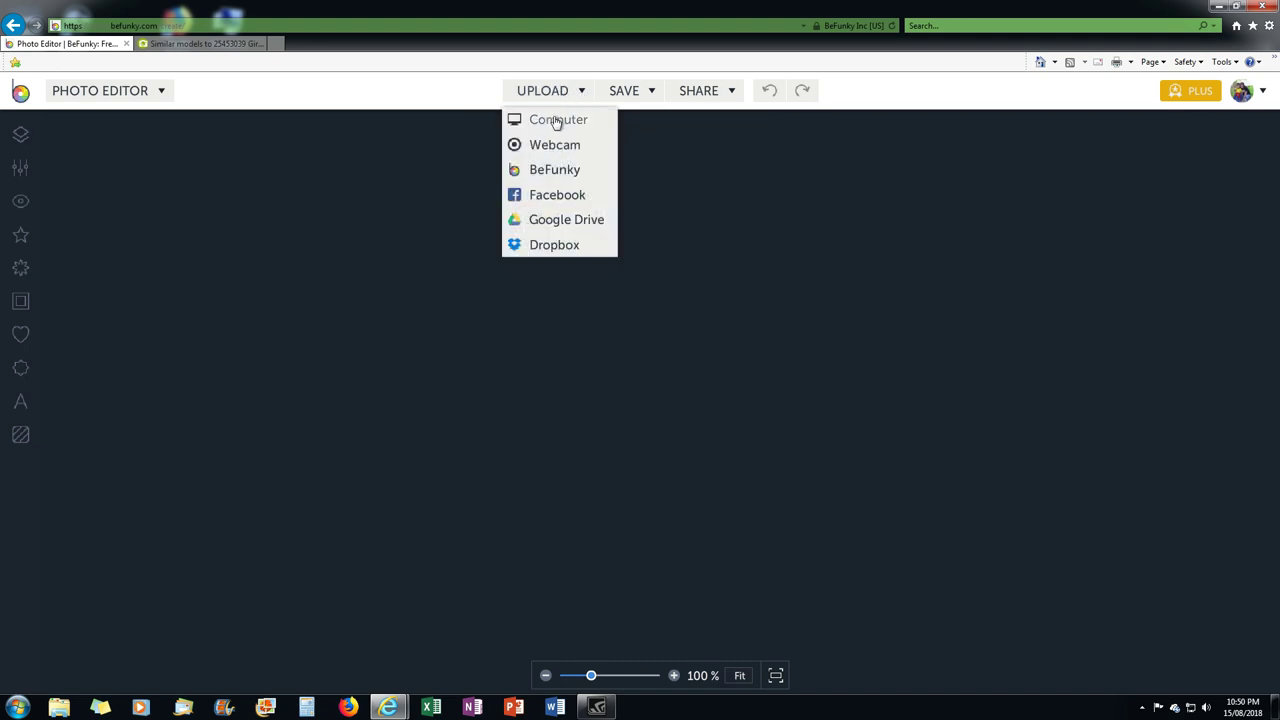
{"action": "left_click", "coordinate": [556, 121]}
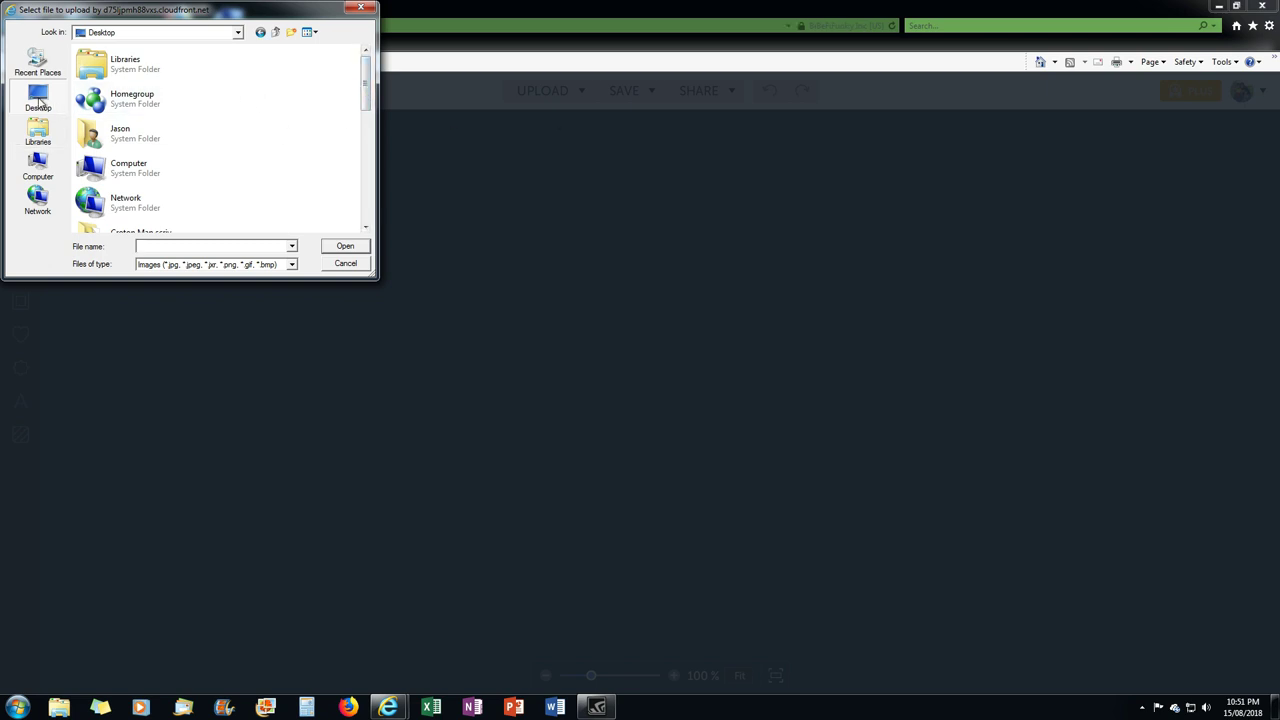
{"action": "left_click_drag", "start_coordinate": [366, 83], "coordinate": [365, 150]}
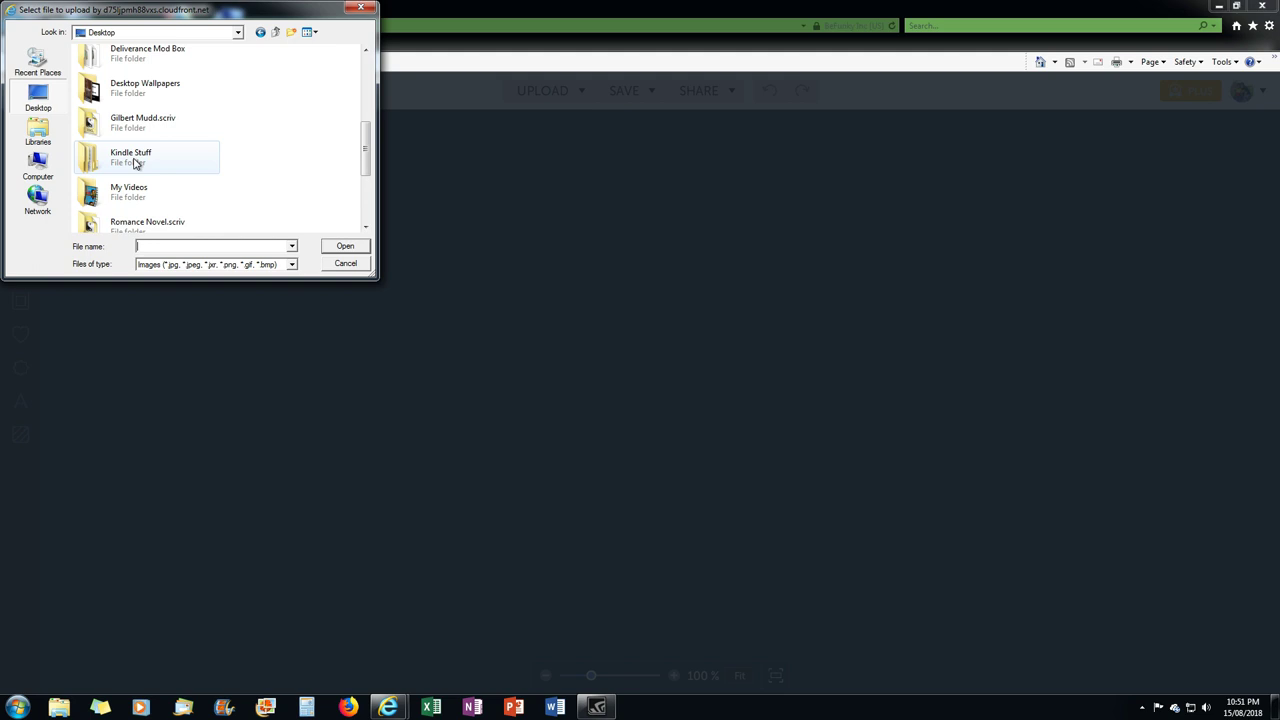
{"action": "double_click", "coordinate": [135, 163]}
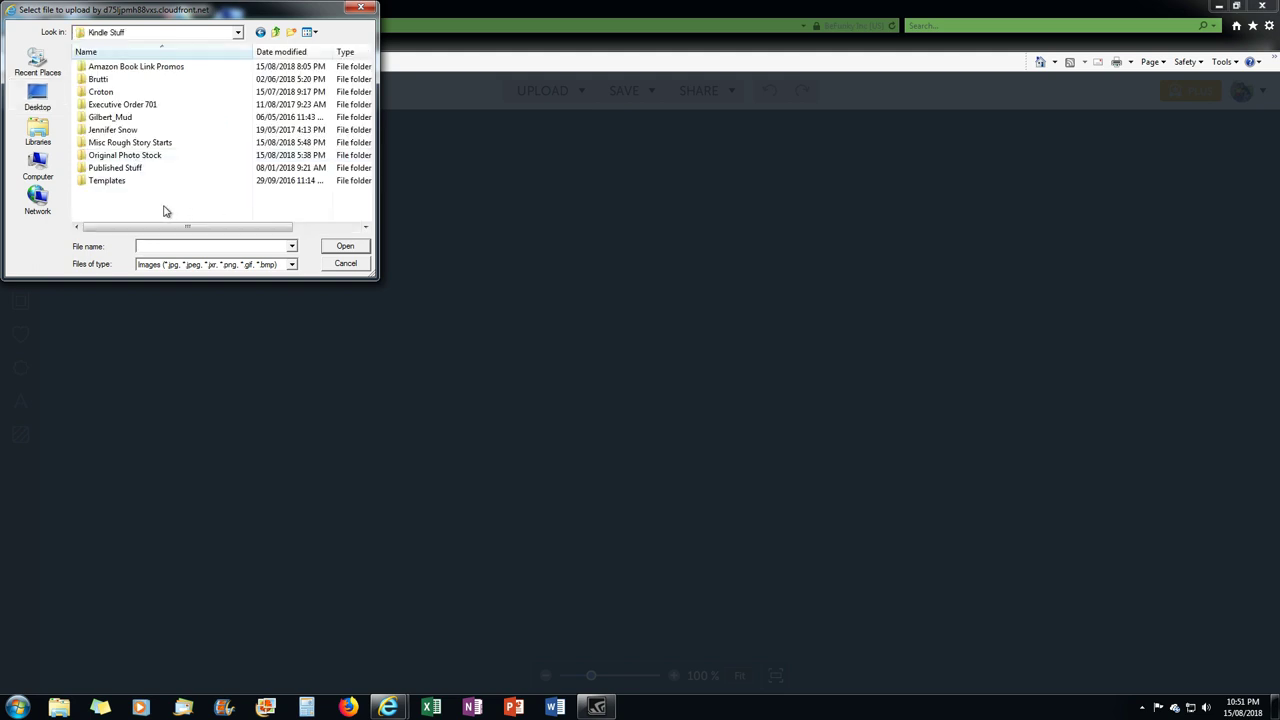
{"action": "left_click", "coordinate": [122, 158]}
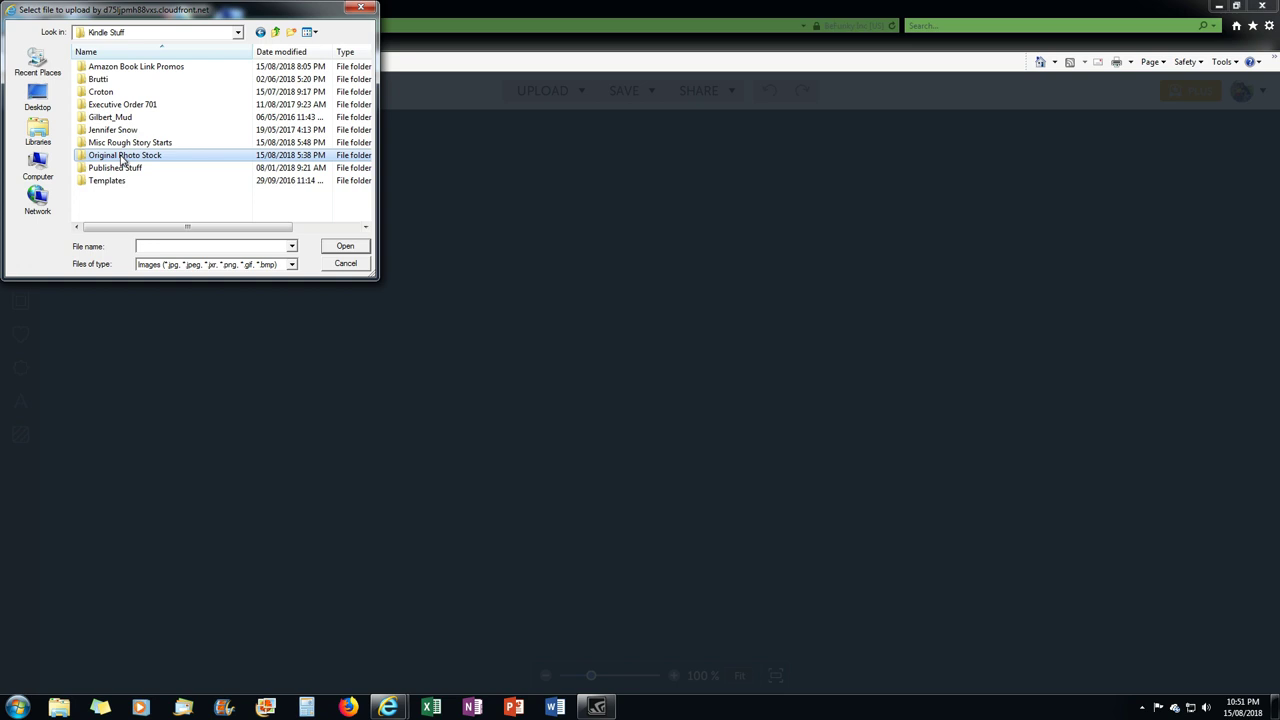
{"action": "double_click", "coordinate": [122, 160]}
- Enlarge the file selection dialog and display the stock photos as extra large icons
{"action": "left_click_drag", "start_coordinate": [378, 281], "coordinate": [858, 522]}
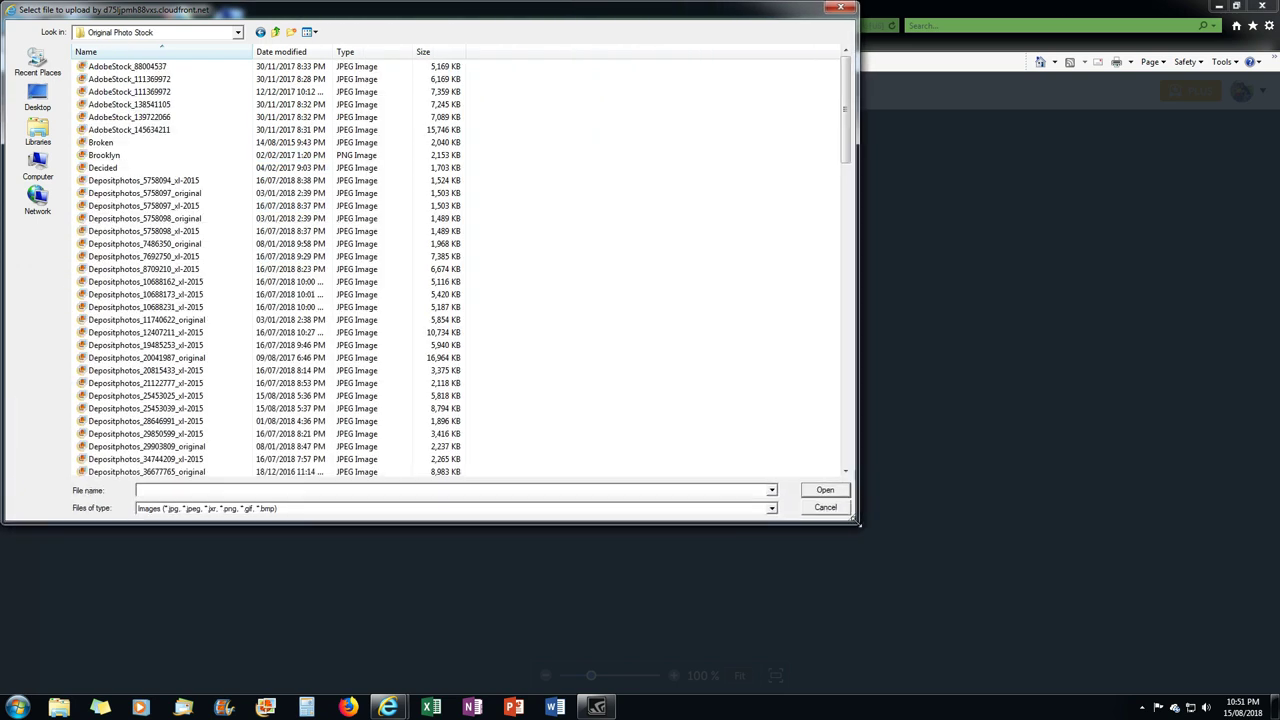
{"action": "left_click", "coordinate": [313, 33]}
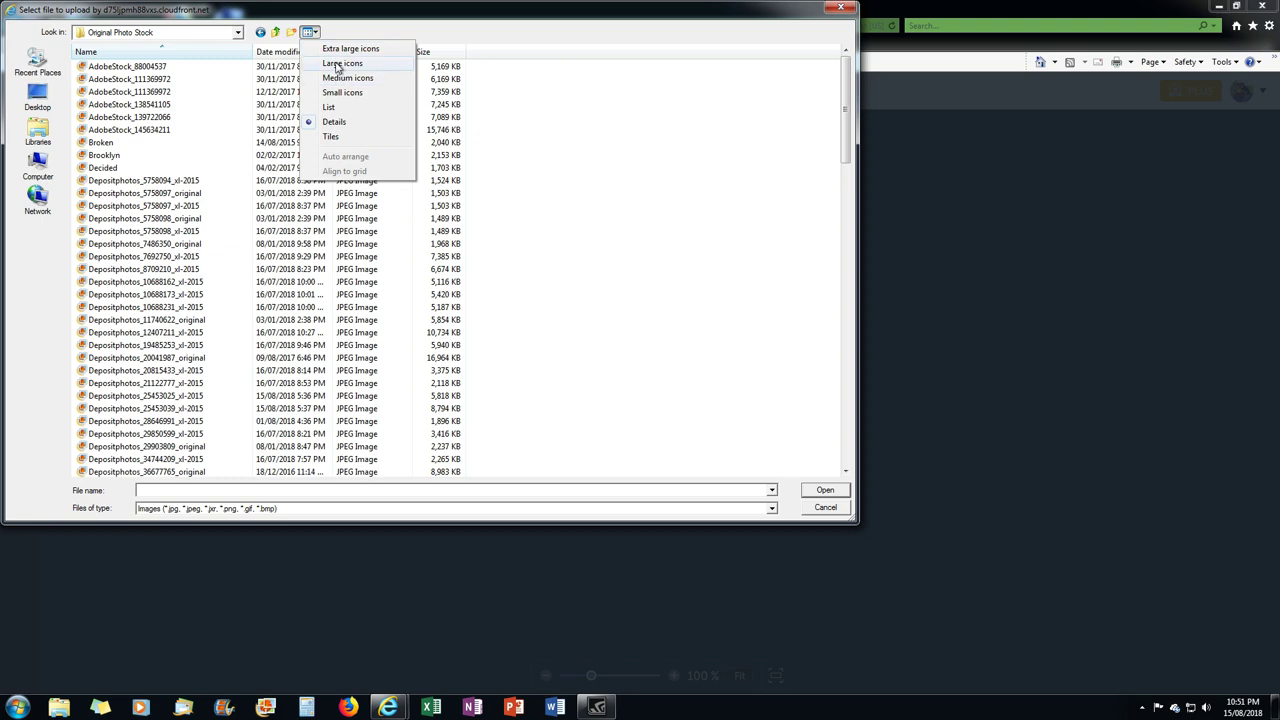
{"action": "left_click", "coordinate": [340, 64]}
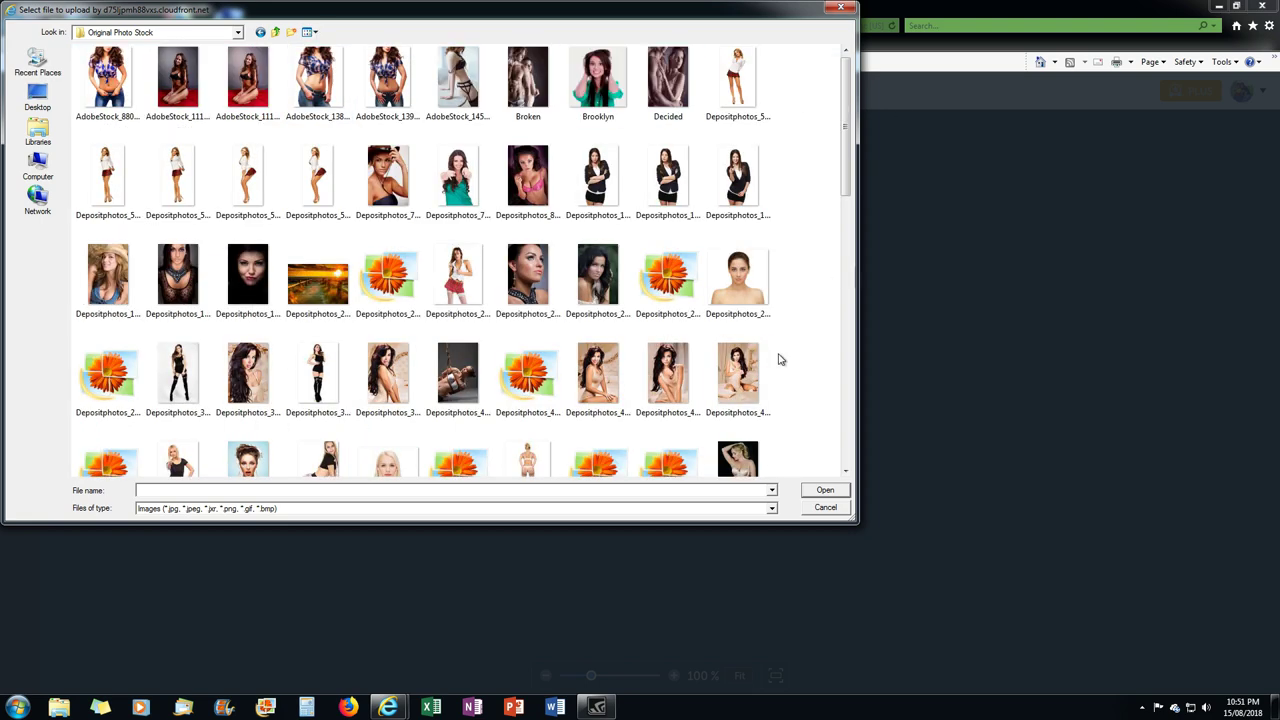
{"action": "left_click", "coordinate": [313, 33]}
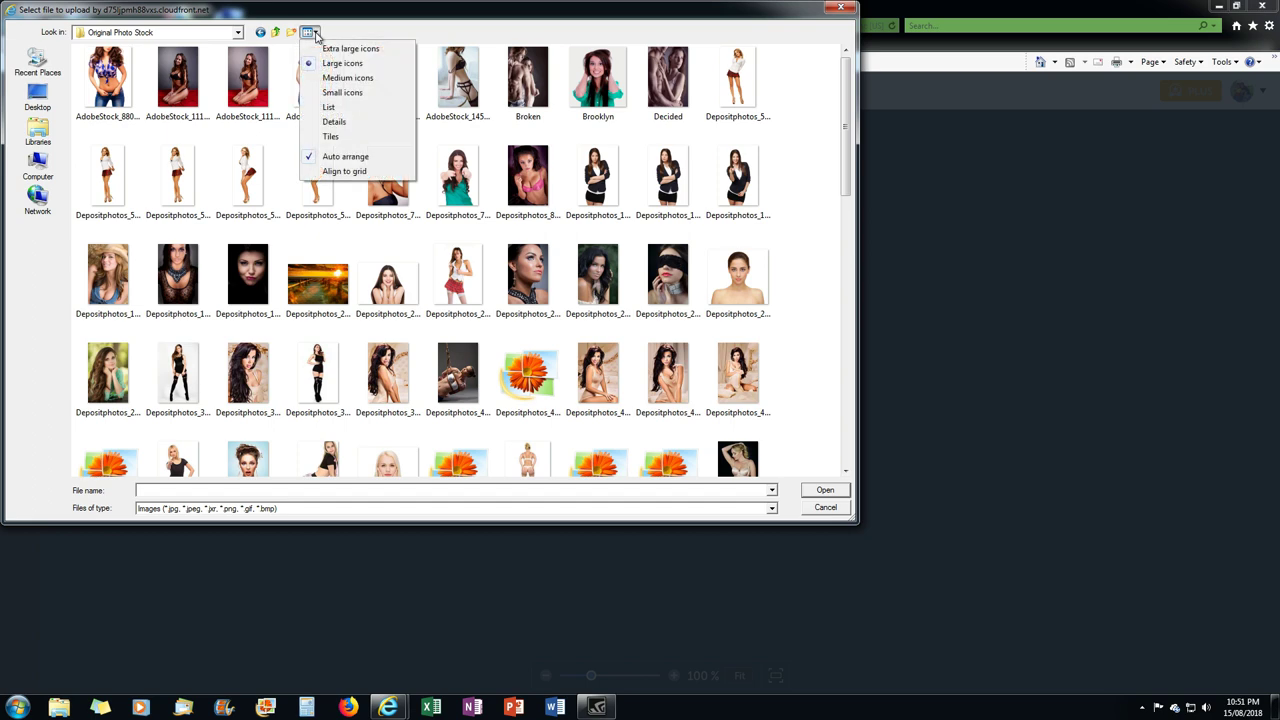
{"action": "left_click", "coordinate": [341, 64]}
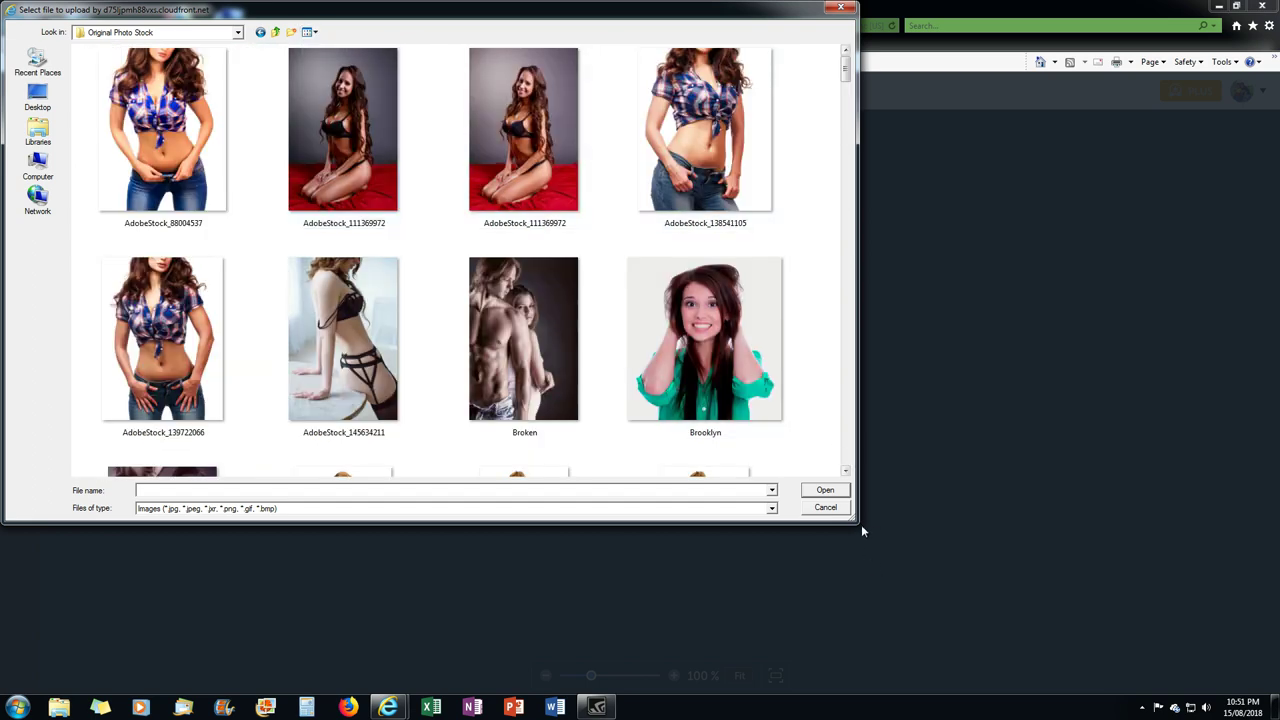
{"action": "left_click_drag", "start_coordinate": [857, 524], "coordinate": [1186, 628]}
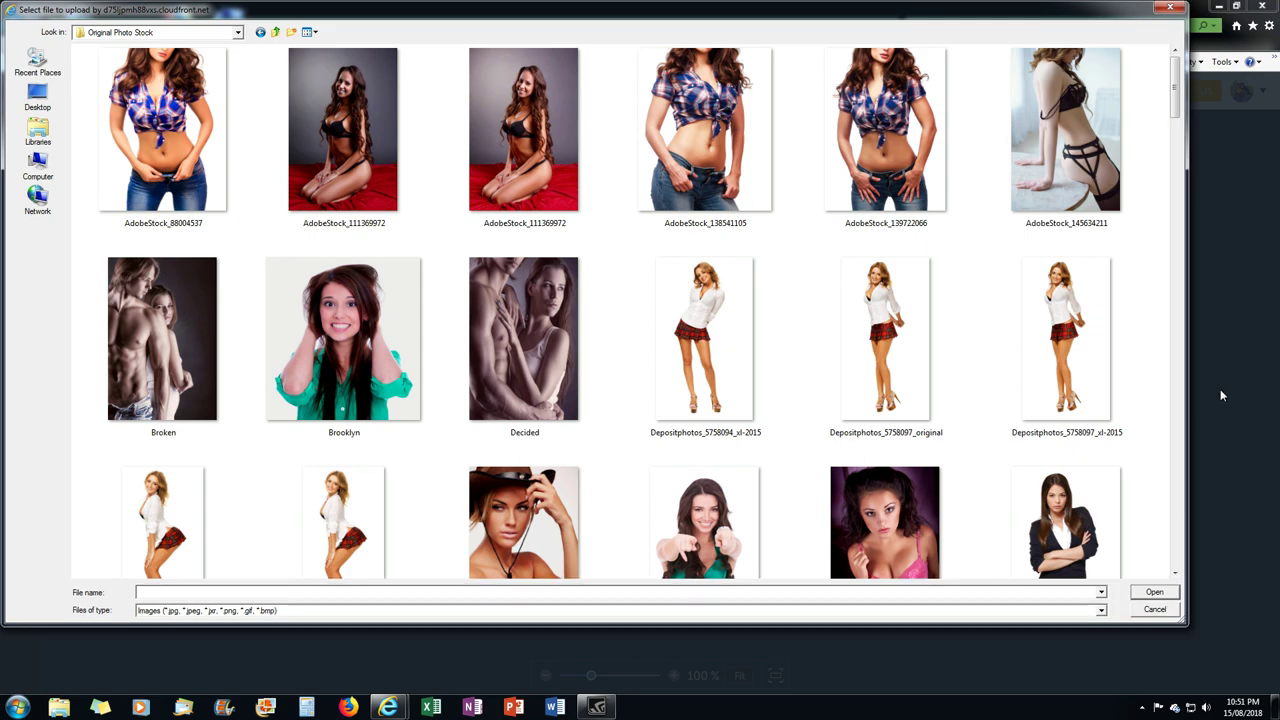
- Look through the stock photos in the Original Photo Stock folder for a suitable portrait
{"action": "left_click_drag", "start_coordinate": [1175, 85], "coordinate": [1177, 157]}
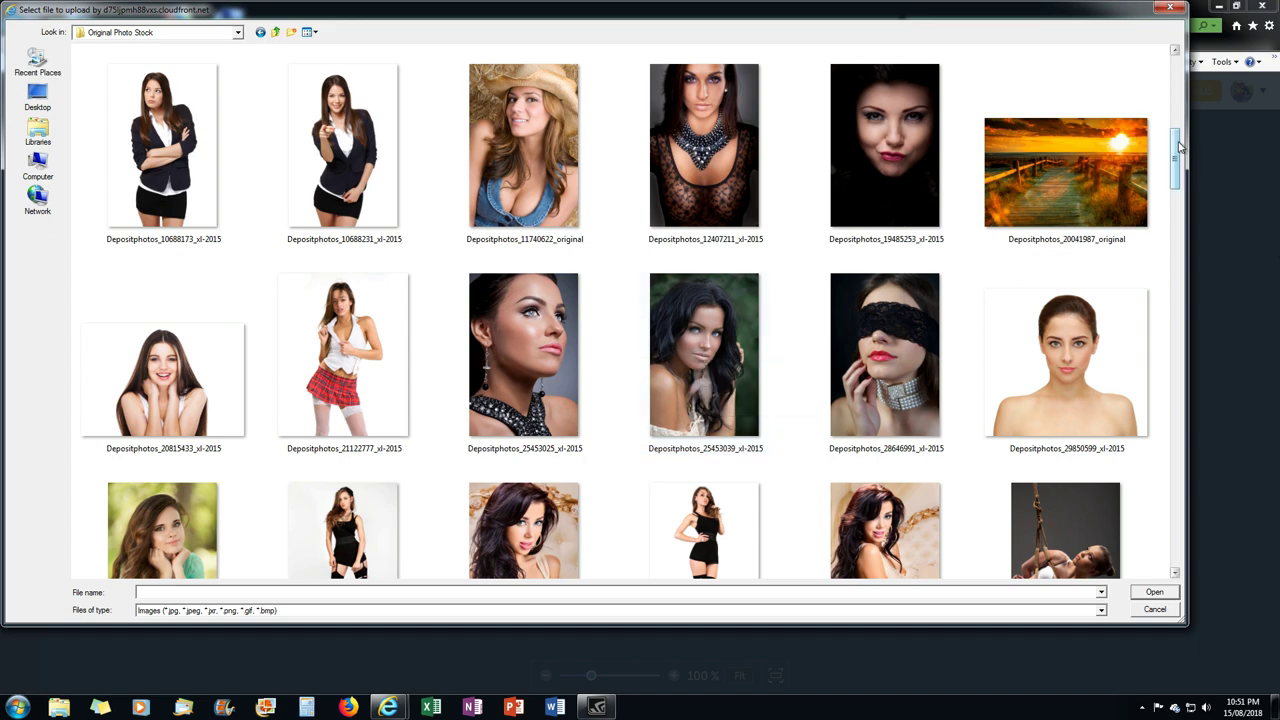
{"action": "left_click_drag", "start_coordinate": [1180, 147], "coordinate": [1181, 378]}
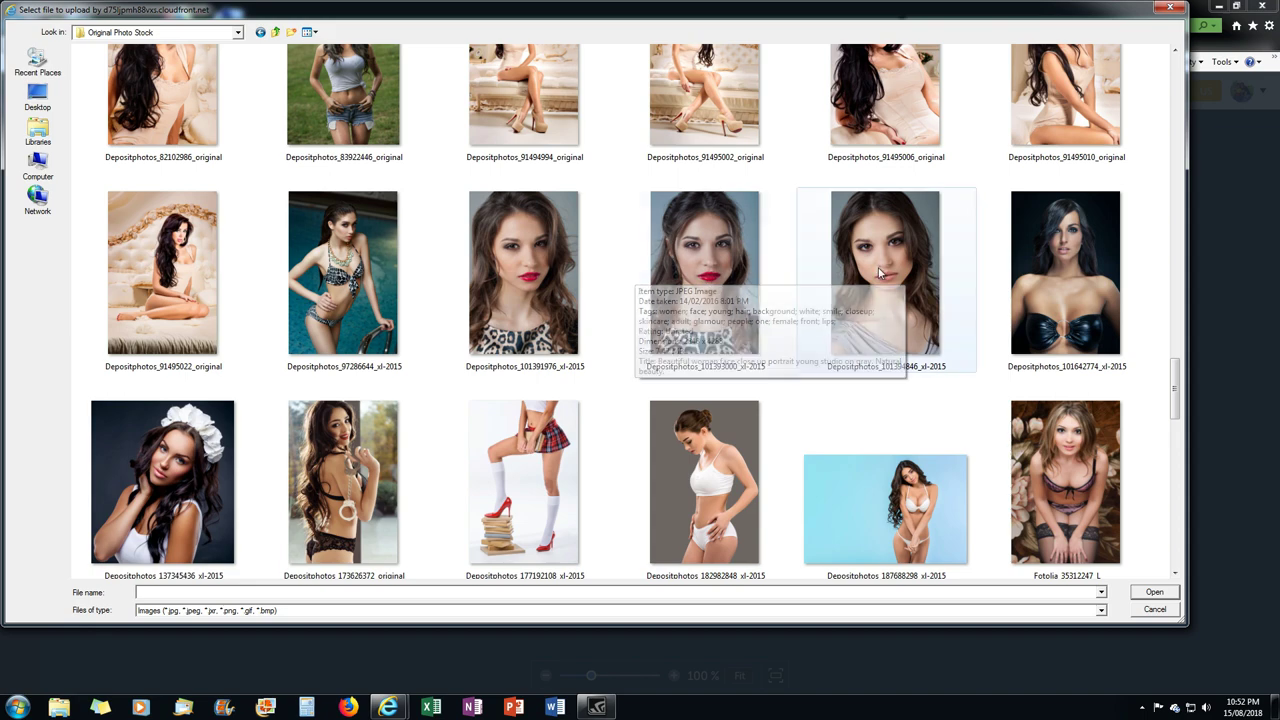
{"action": "scroll", "coordinate": [1176, 400], "scroll_direction": "down", "scroll_amount": 1}
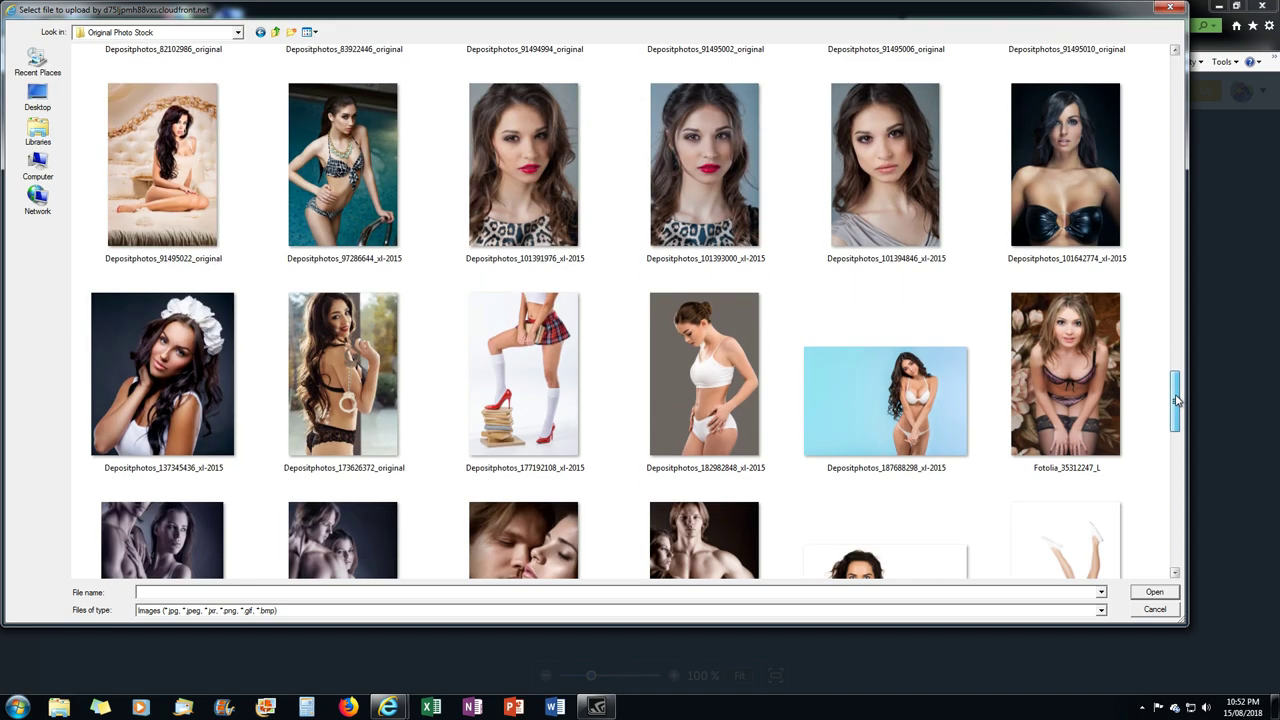
{"action": "left_click_drag", "start_coordinate": [1176, 400], "coordinate": [1198, 356]}
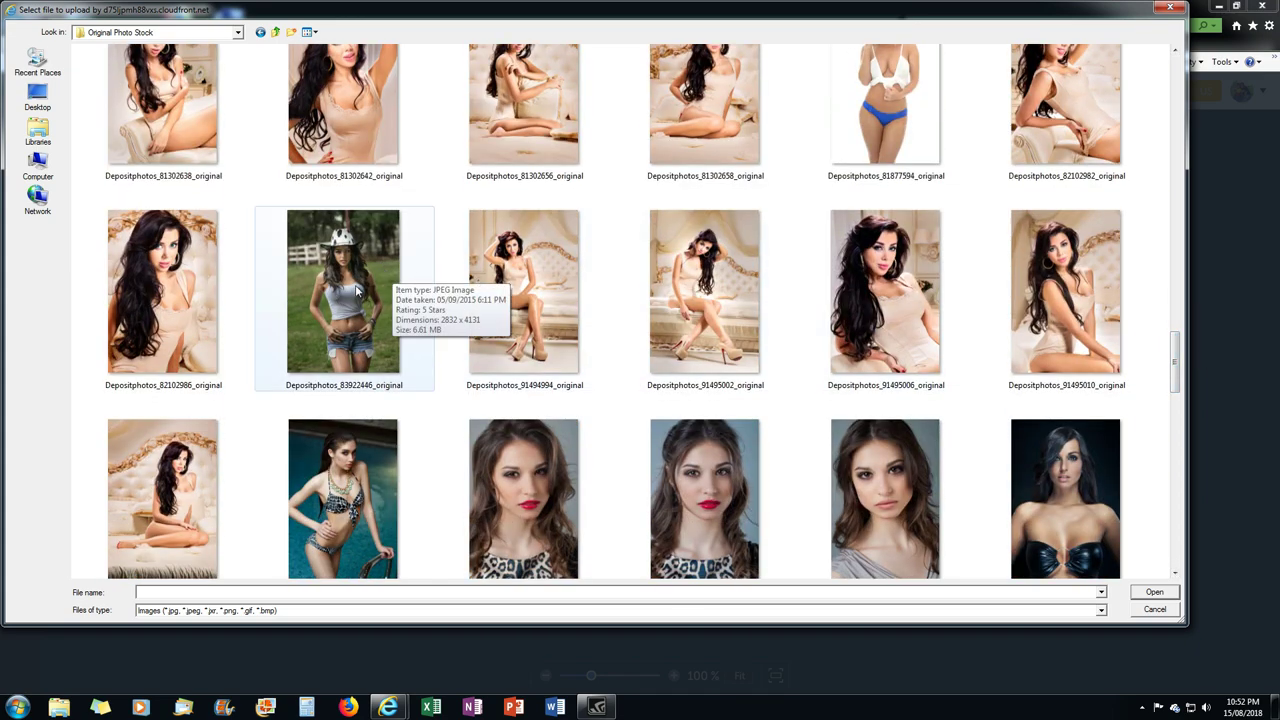
{"action": "left_click_drag", "start_coordinate": [1178, 350], "coordinate": [1202, 178]}
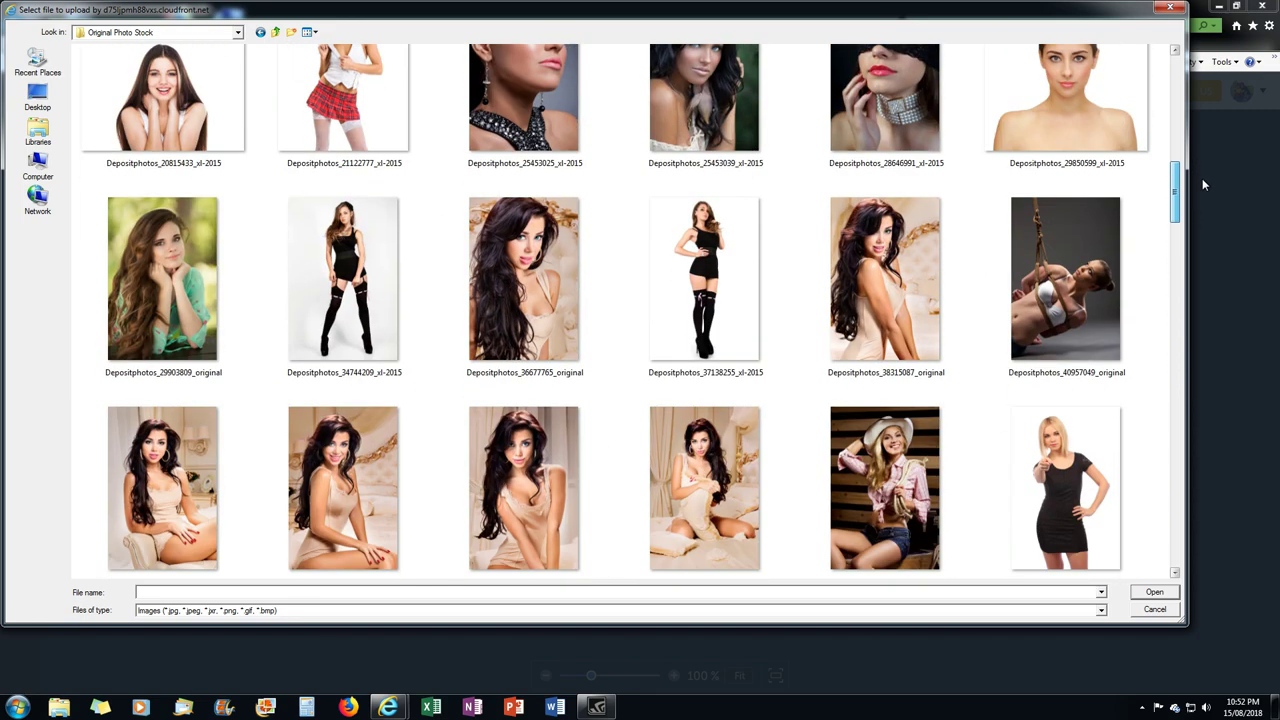
{"action": "mouse_move", "coordinate": [1071, 280]}
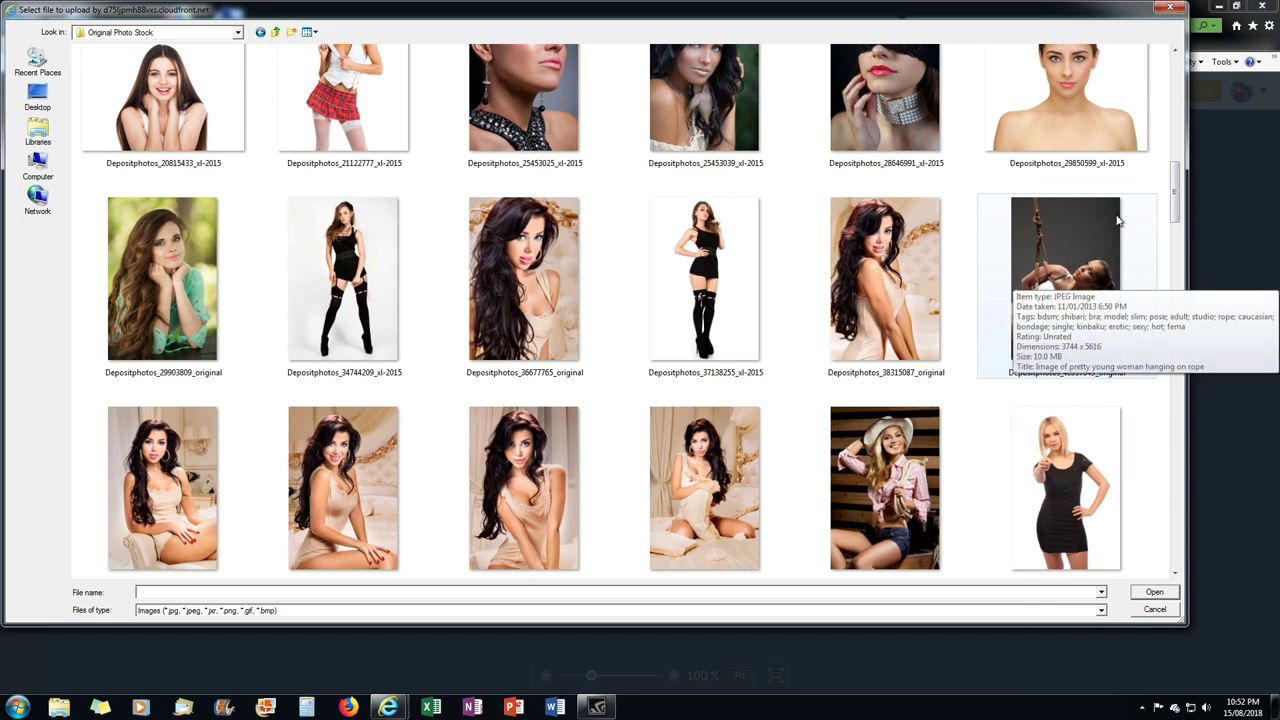
{"action": "mouse_move", "coordinate": [1178, 196]}
{"action": "left_mouse_down"}
{"action": "mouse_move", "coordinate": [1178, 170]}
{"action": "mouse_move", "coordinate": [1178, 212]}
{"action": "left_mouse_up"}
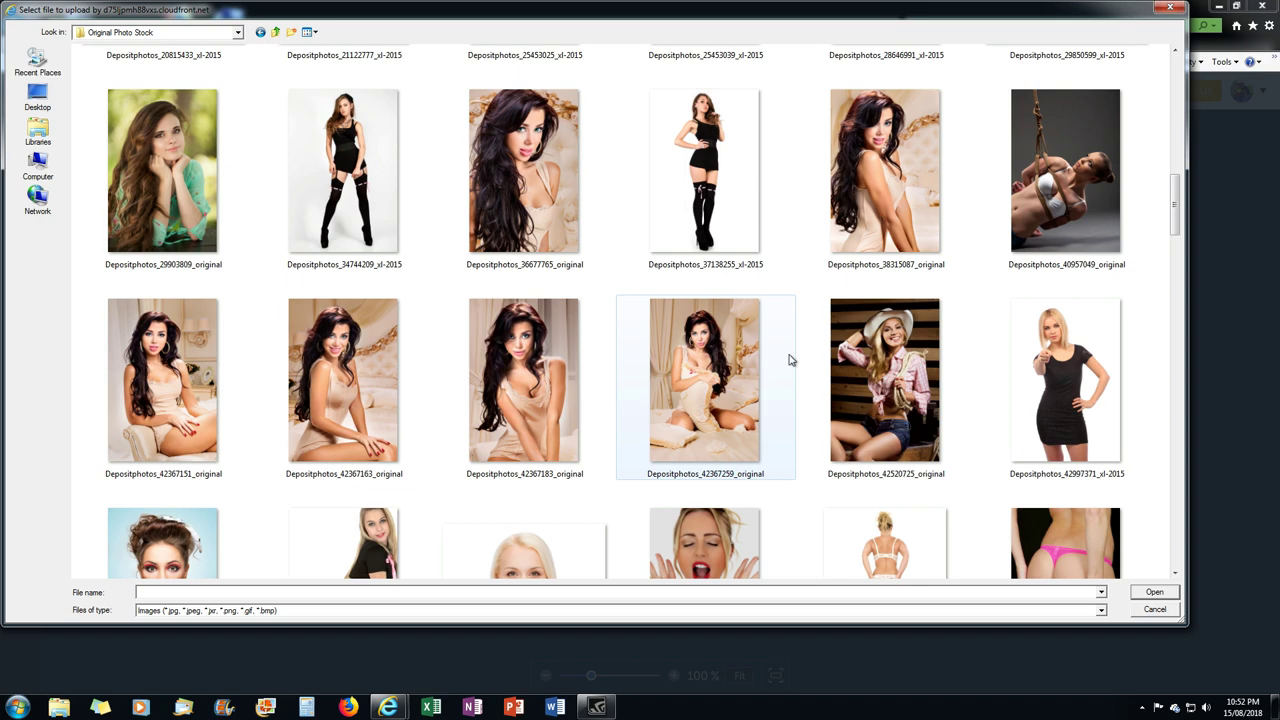
{"action": "left_click_drag", "start_coordinate": [1178, 204], "coordinate": [1190, 155]}
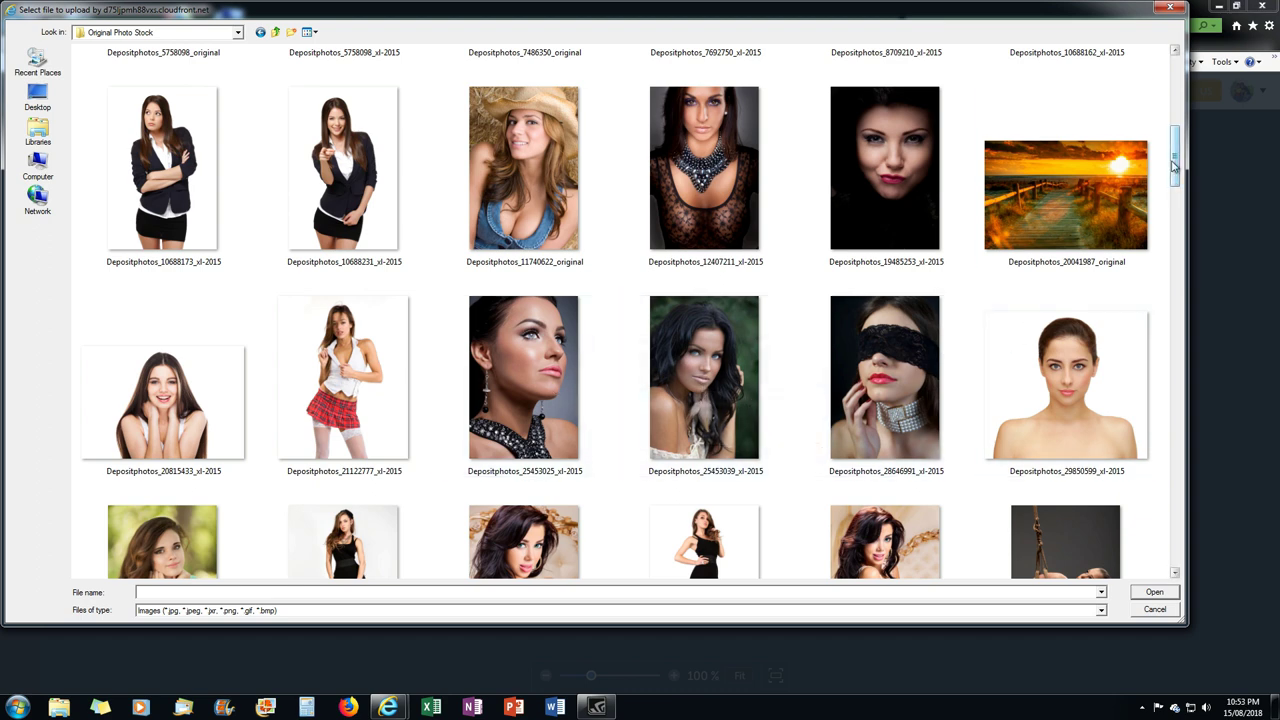
{"action": "left_click_drag", "start_coordinate": [1178, 165], "coordinate": [1178, 182]}
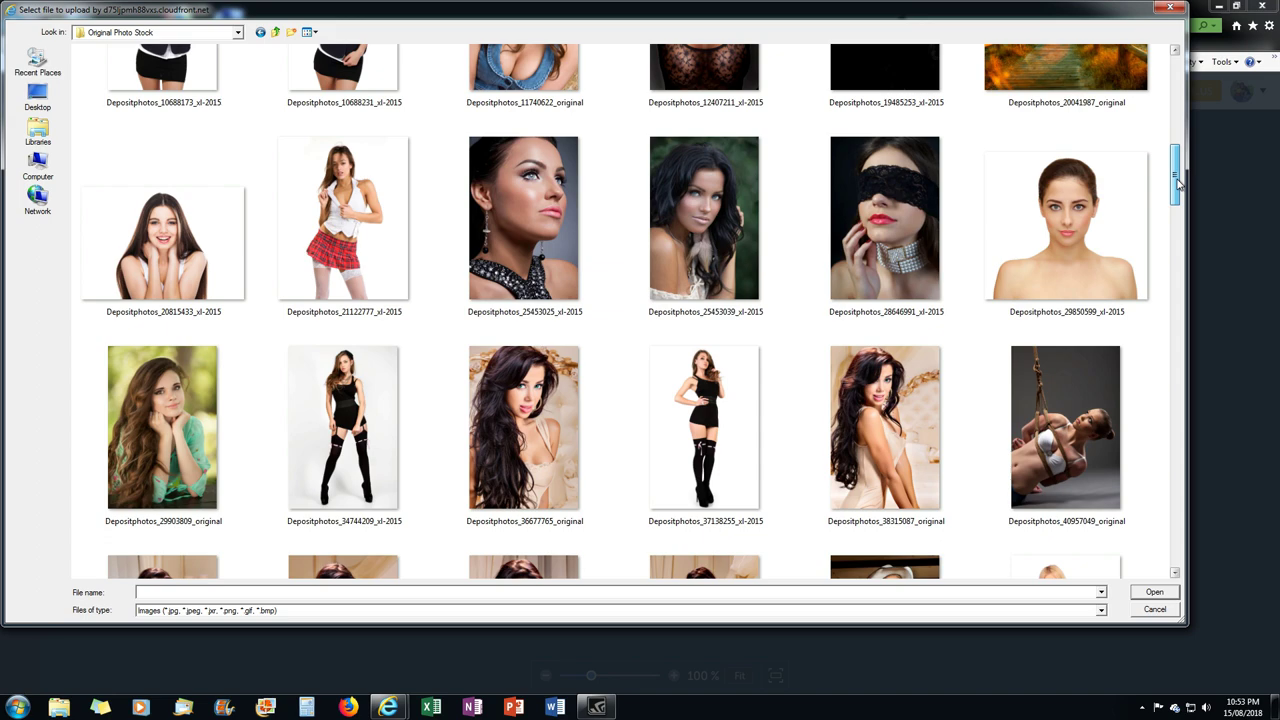
{"action": "left_click_drag", "start_coordinate": [1178, 180], "coordinate": [1224, 400]}
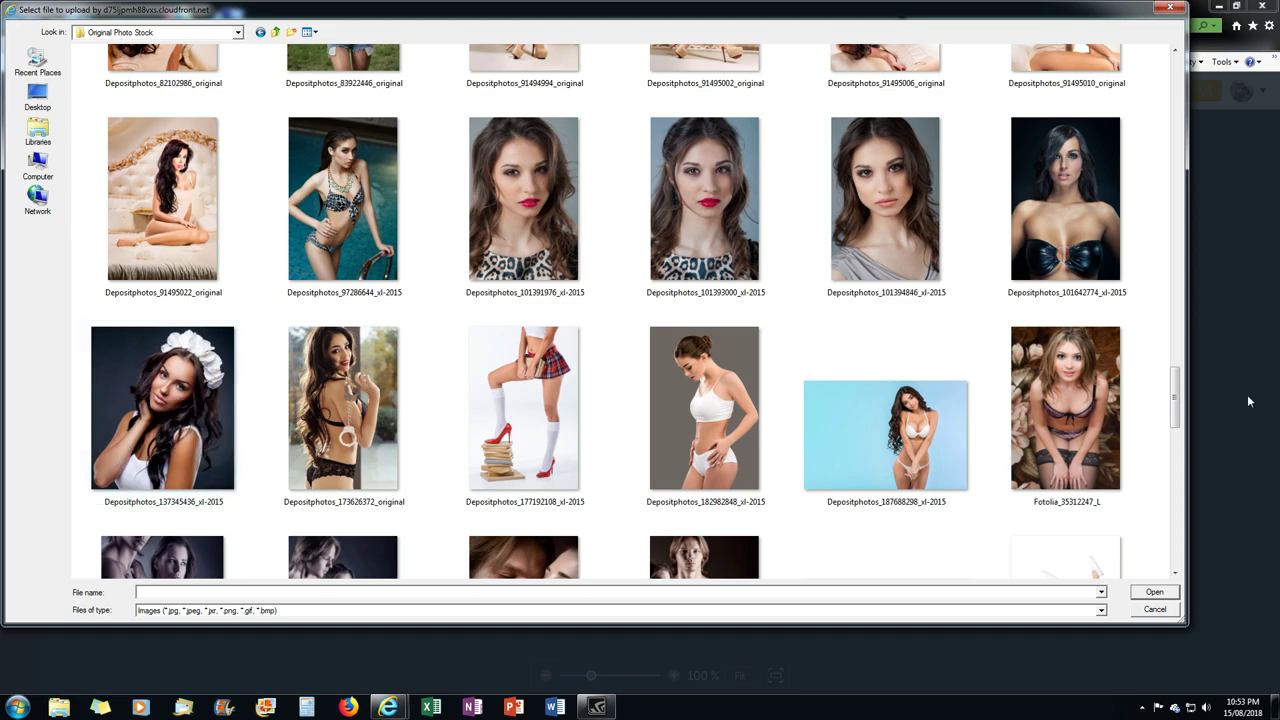
- Upload the photo Depositphotos_25453039_xl-2015 into the editor and dismiss the Enhance DLX tip
{"action": "left_click_drag", "start_coordinate": [1177, 391], "coordinate": [1208, 155]}
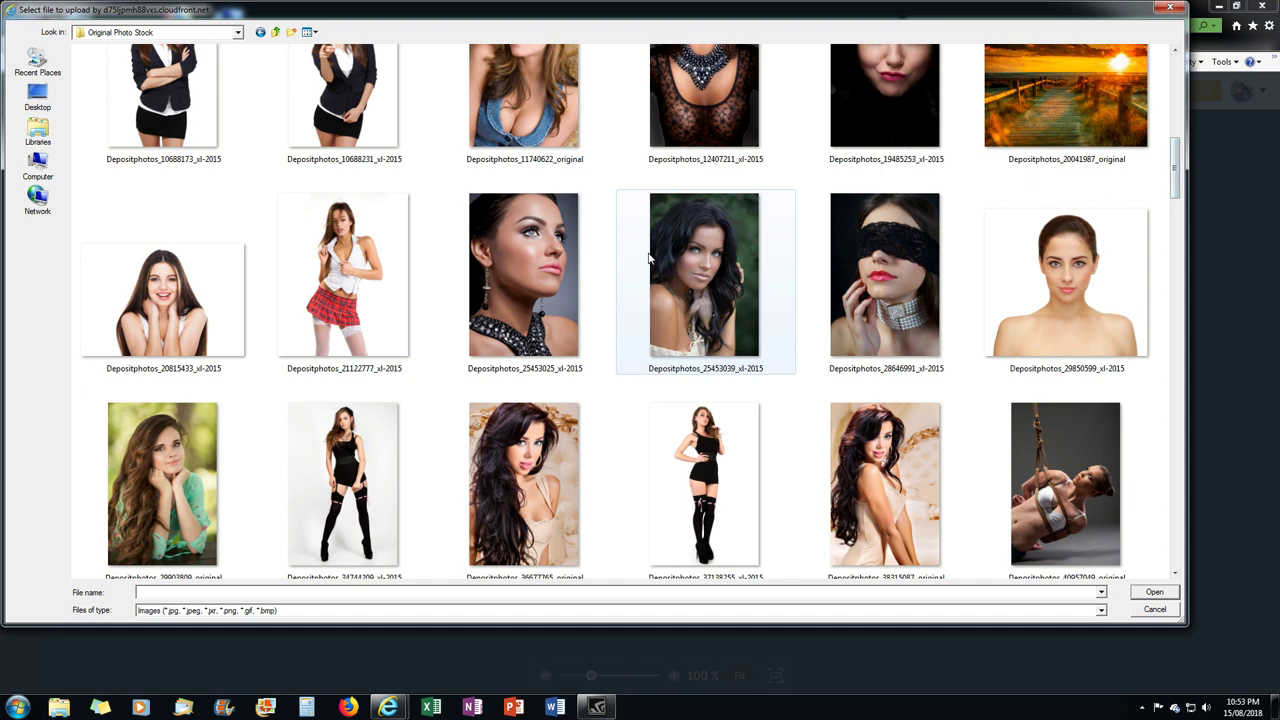
{"action": "mouse_move", "coordinate": [605, 305]}
{"action": "double_click", "coordinate": [703, 300]}
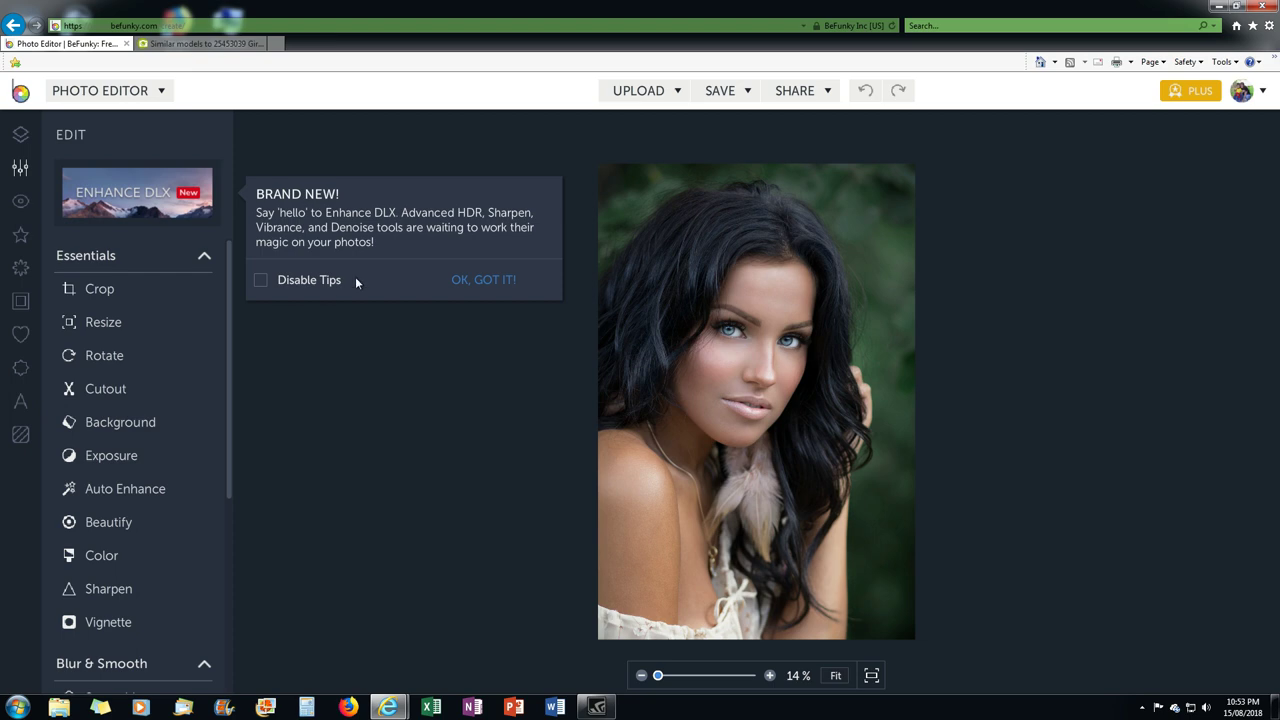
{"action": "left_click", "coordinate": [476, 282]}
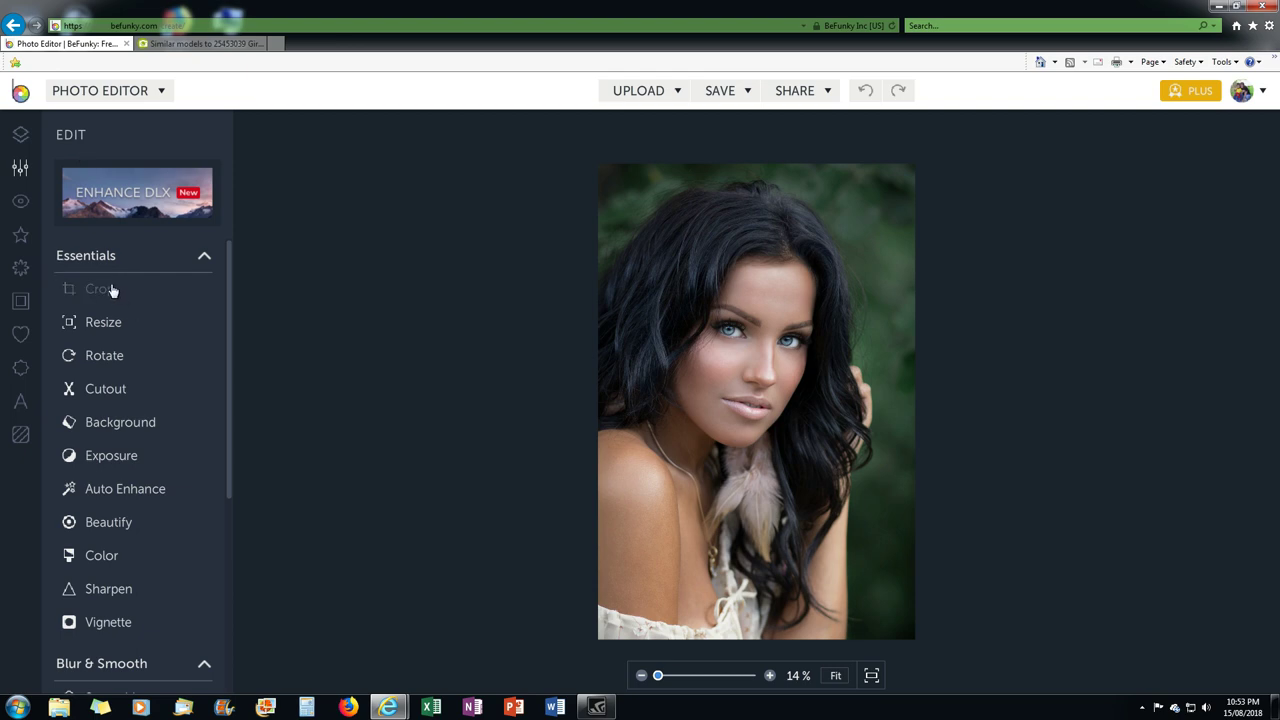
- Resize the photo to a width of 1600 px with the aspect ratio locked and apply it
{"action": "left_click", "coordinate": [103, 324]}
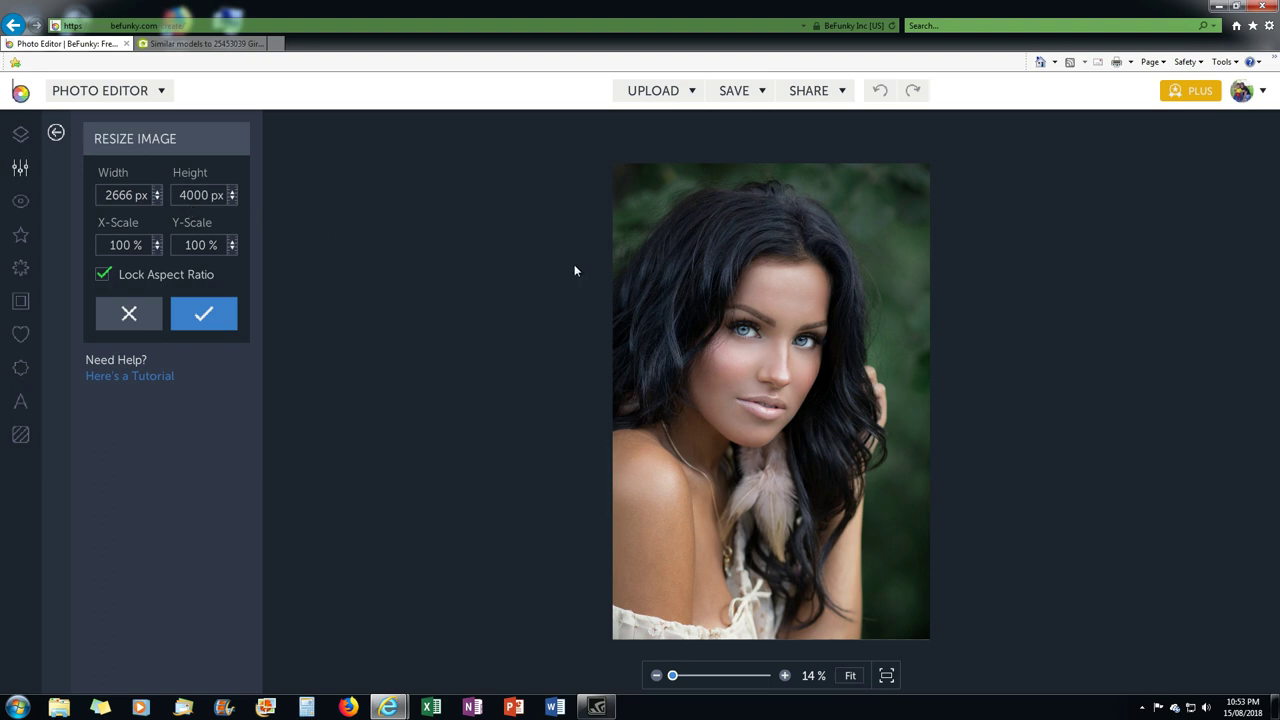
{"action": "double_click", "coordinate": [106, 195]}
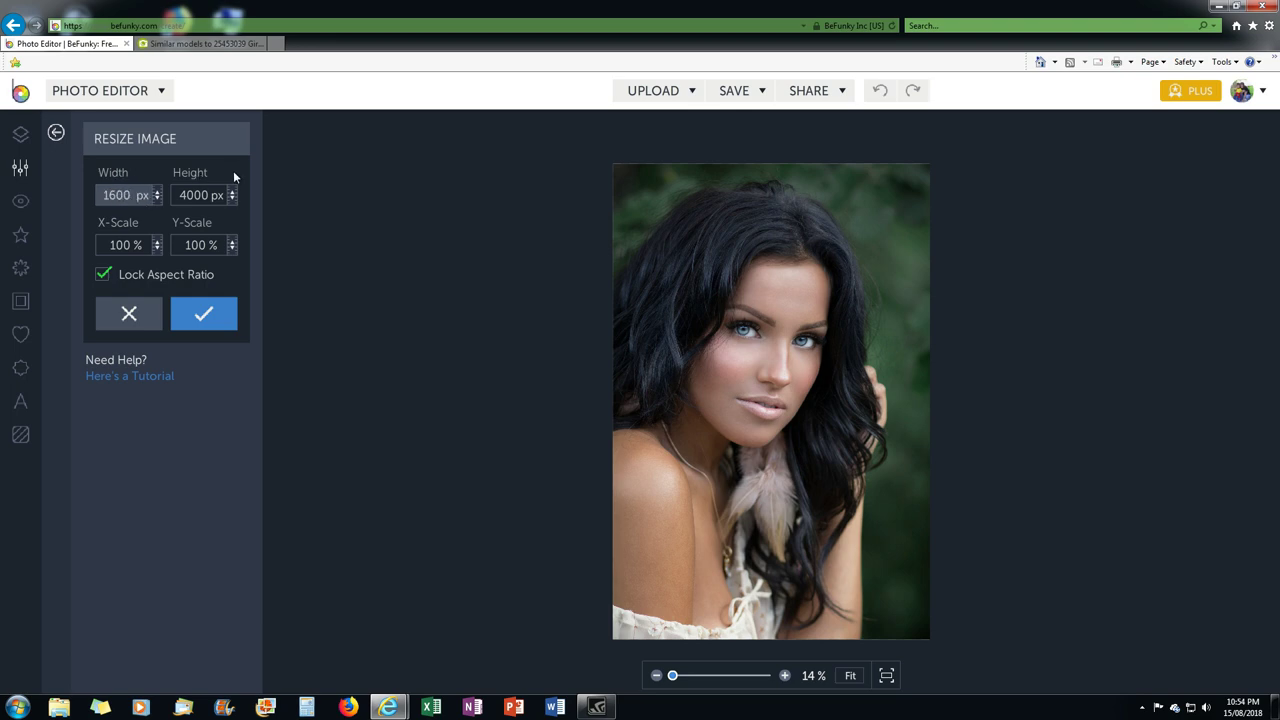
{"action": "key", "text": "Return"}
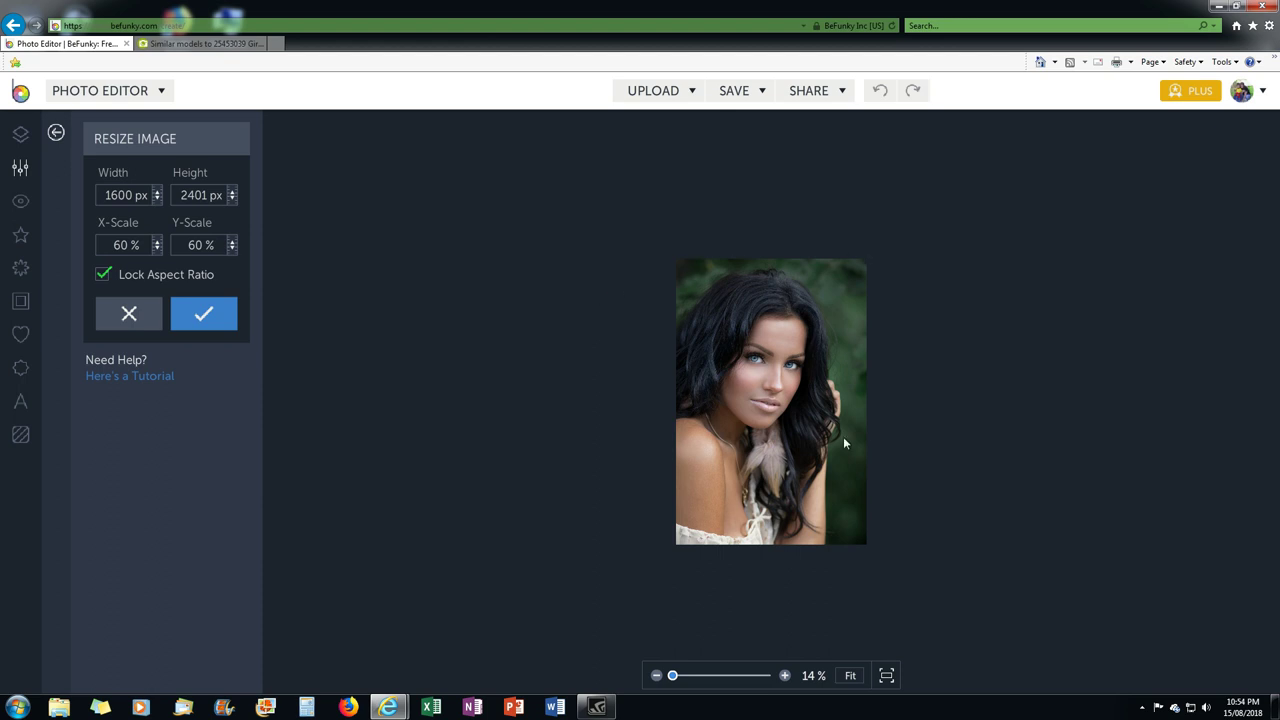
{"action": "left_click", "coordinate": [202, 314]}
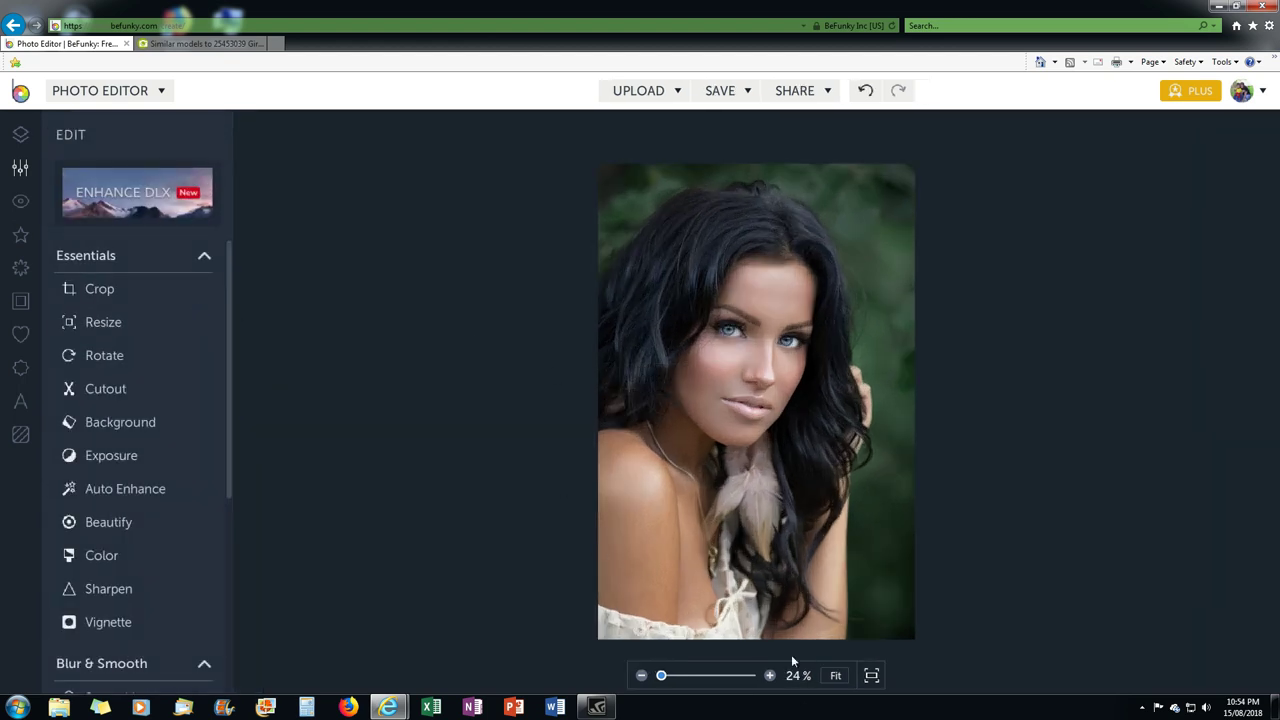
- Apply the Beautify adjustment to the photo with an amount of 35
{"action": "left_click", "coordinate": [769, 675]}
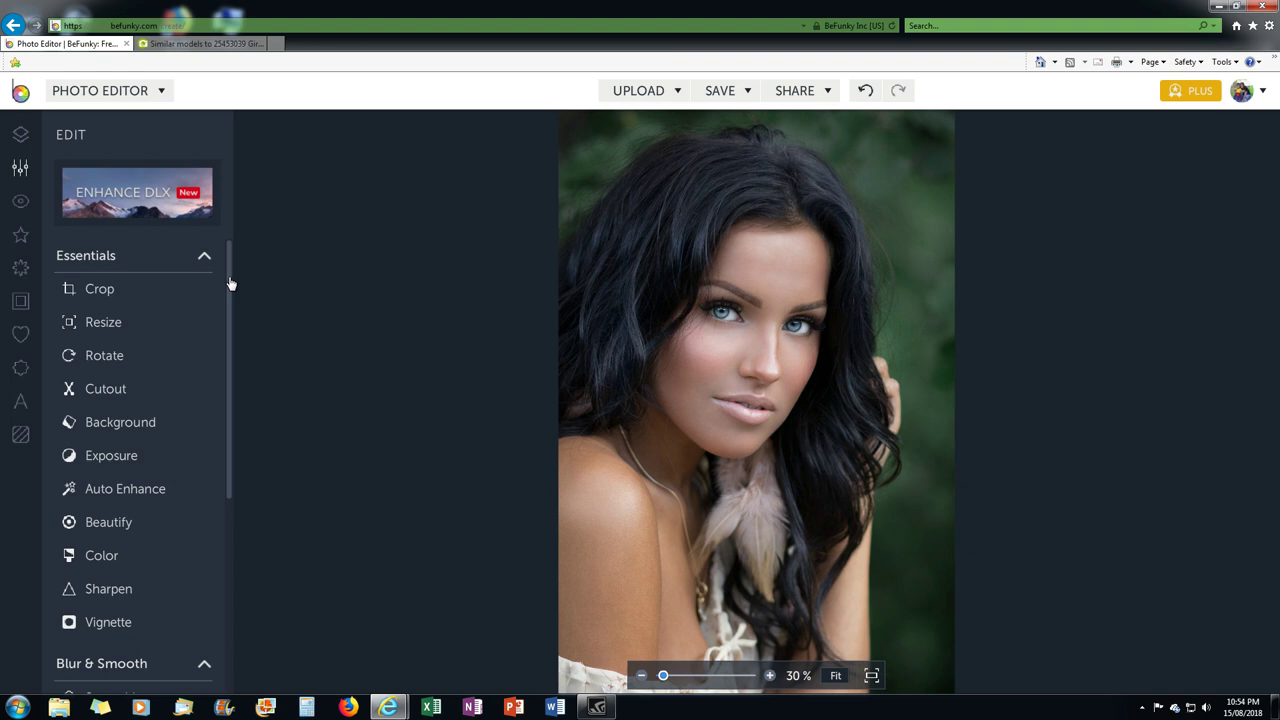
{"action": "left_click_drag", "start_coordinate": [230, 284], "coordinate": [236, 316]}
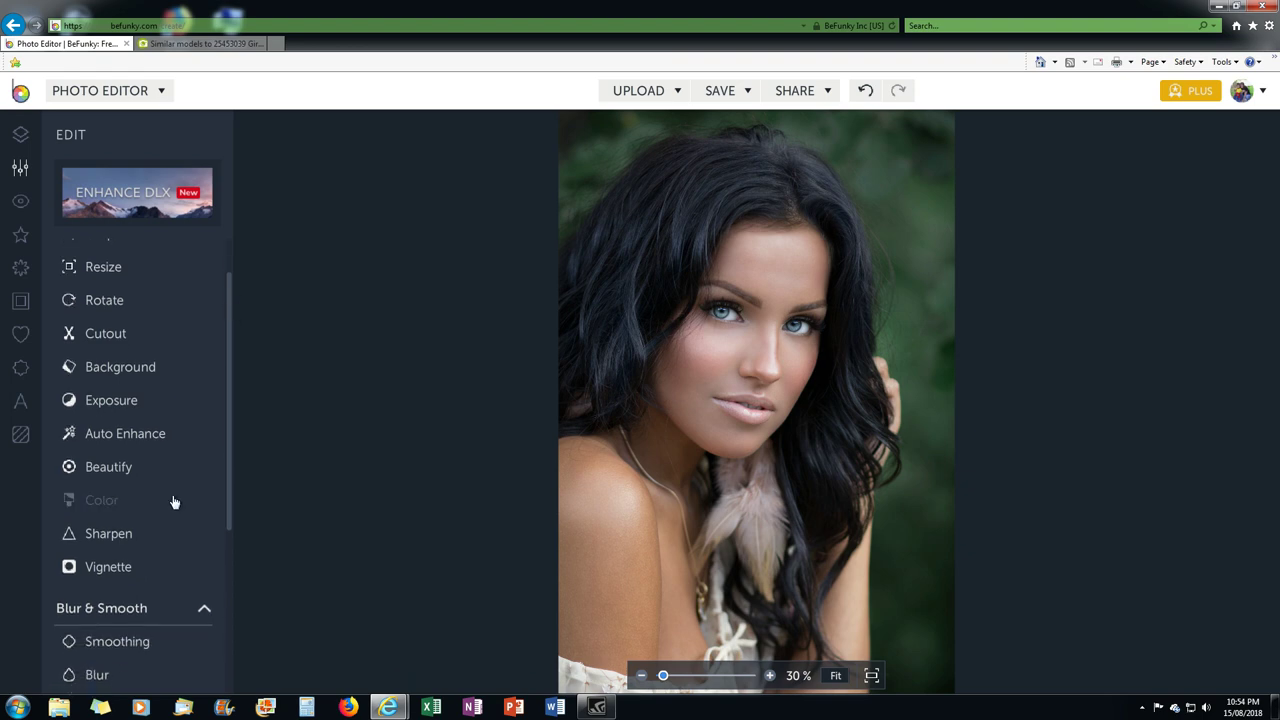
{"action": "left_click", "coordinate": [110, 467]}
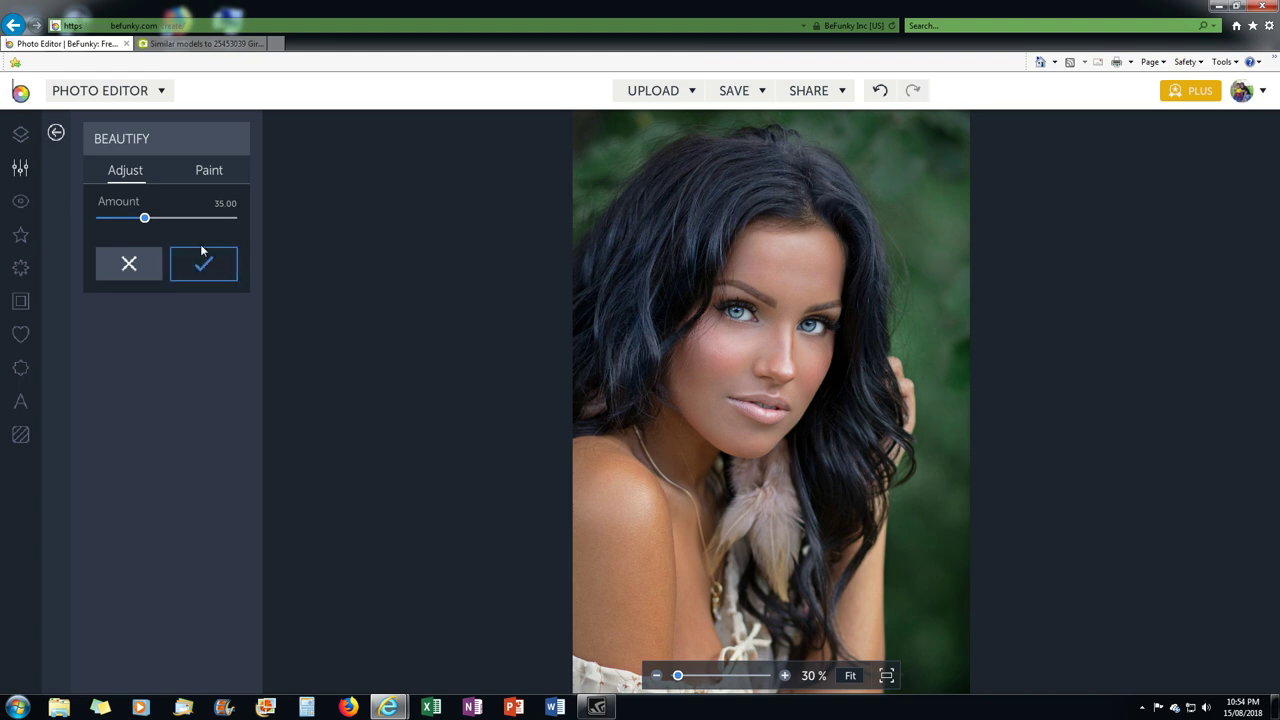
{"action": "left_click_drag", "start_coordinate": [145, 218], "coordinate": [182, 224]}
{"action": "left_click_drag", "start_coordinate": [182, 224], "coordinate": [146, 223]}
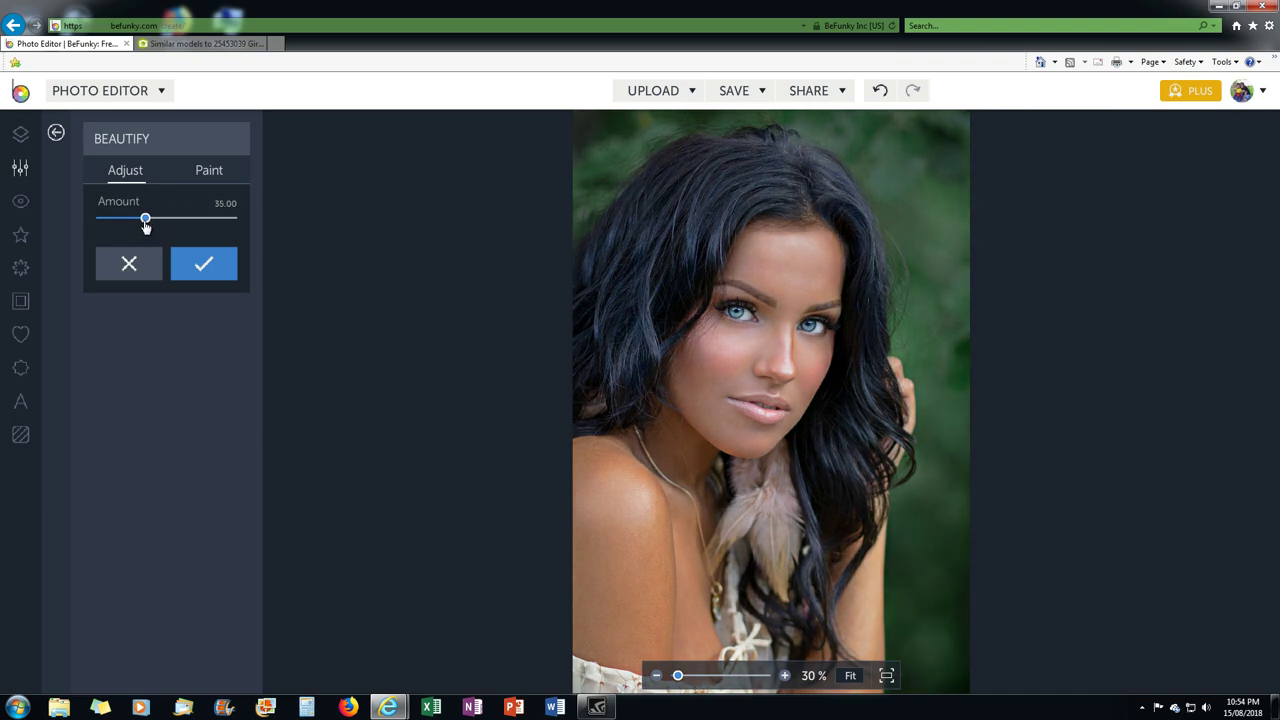
{"action": "left_click", "coordinate": [191, 274]}
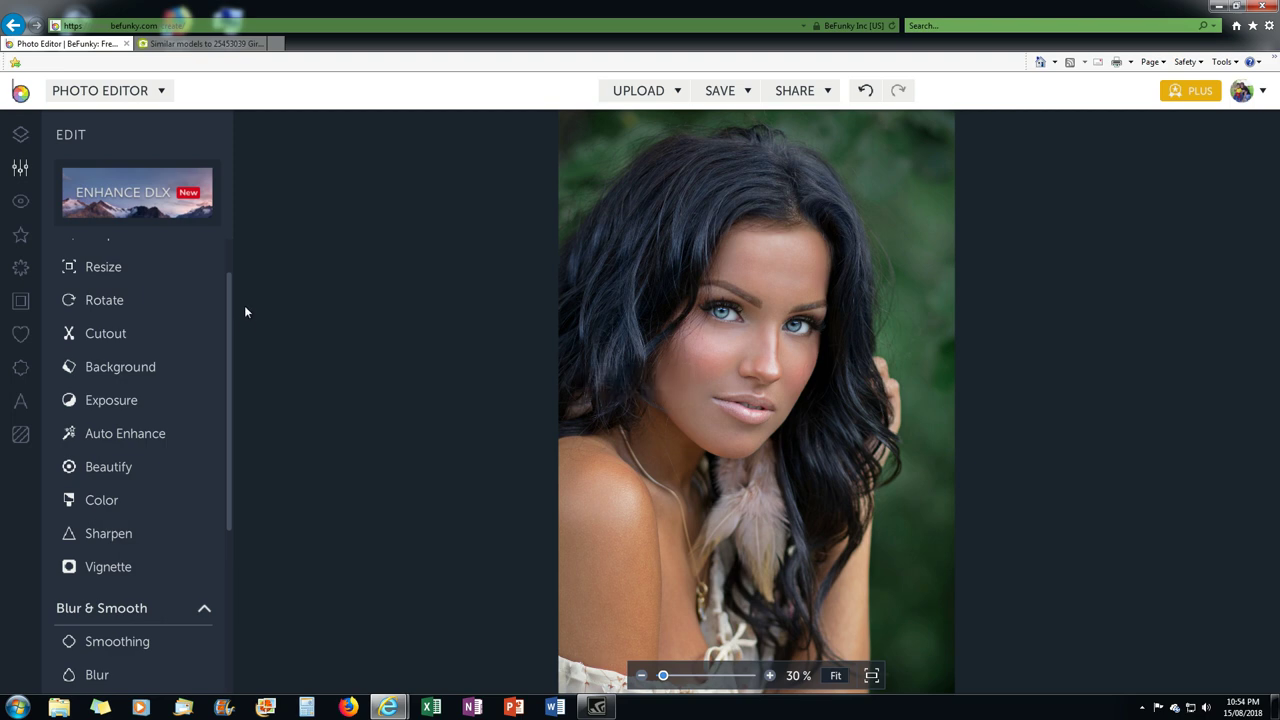
- Fine-tune the photo's temperature, saturation and hue with slight Color adjustments and apply them
{"action": "left_click", "coordinate": [117, 500]}
{"action": "mouse_move", "coordinate": [167, 314]}
{"action": "left_mouse_down"}
{"action": "mouse_move", "coordinate": [149, 316]}
{"action": "mouse_move", "coordinate": [186, 316]}
{"action": "mouse_move", "coordinate": [169, 318]}
{"action": "left_mouse_up"}
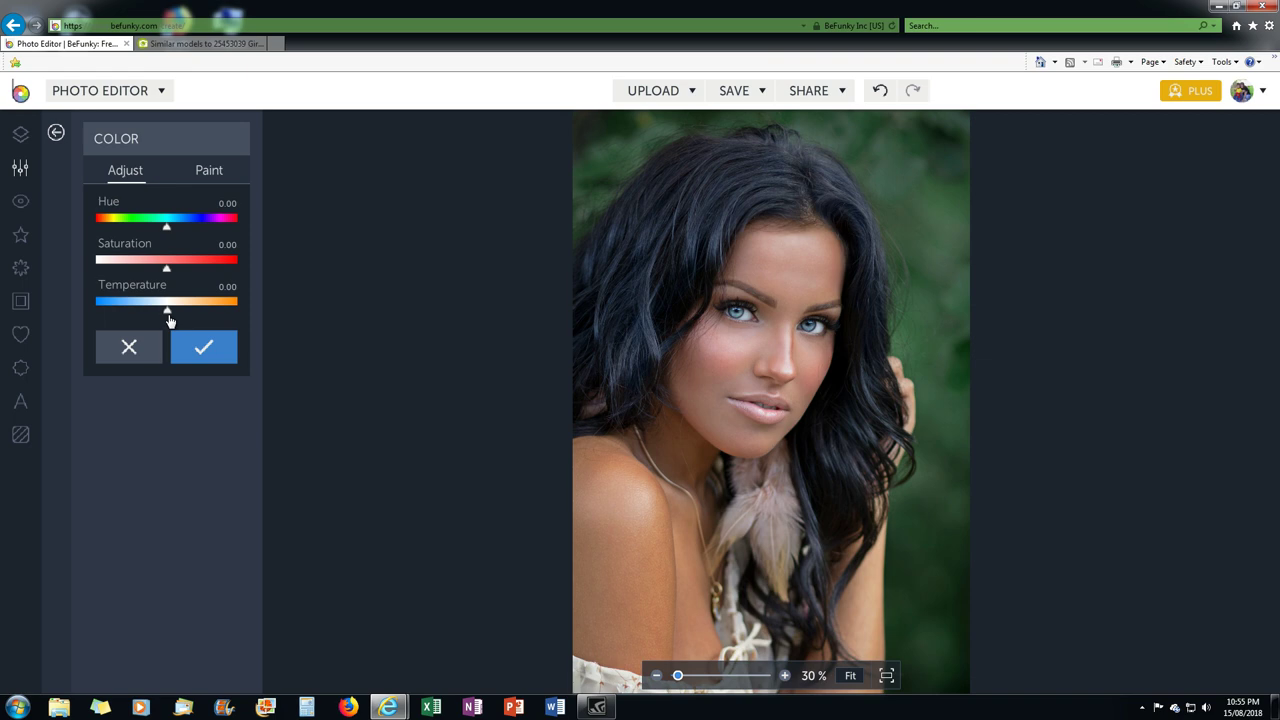
{"action": "left_click_drag", "start_coordinate": [170, 320], "coordinate": [169, 320]}
{"action": "left_click_drag", "start_coordinate": [169, 272], "coordinate": [175, 278]}
{"action": "left_click_drag", "start_coordinate": [165, 232], "coordinate": [168, 236]}
{"action": "left_click", "coordinate": [204, 348]}
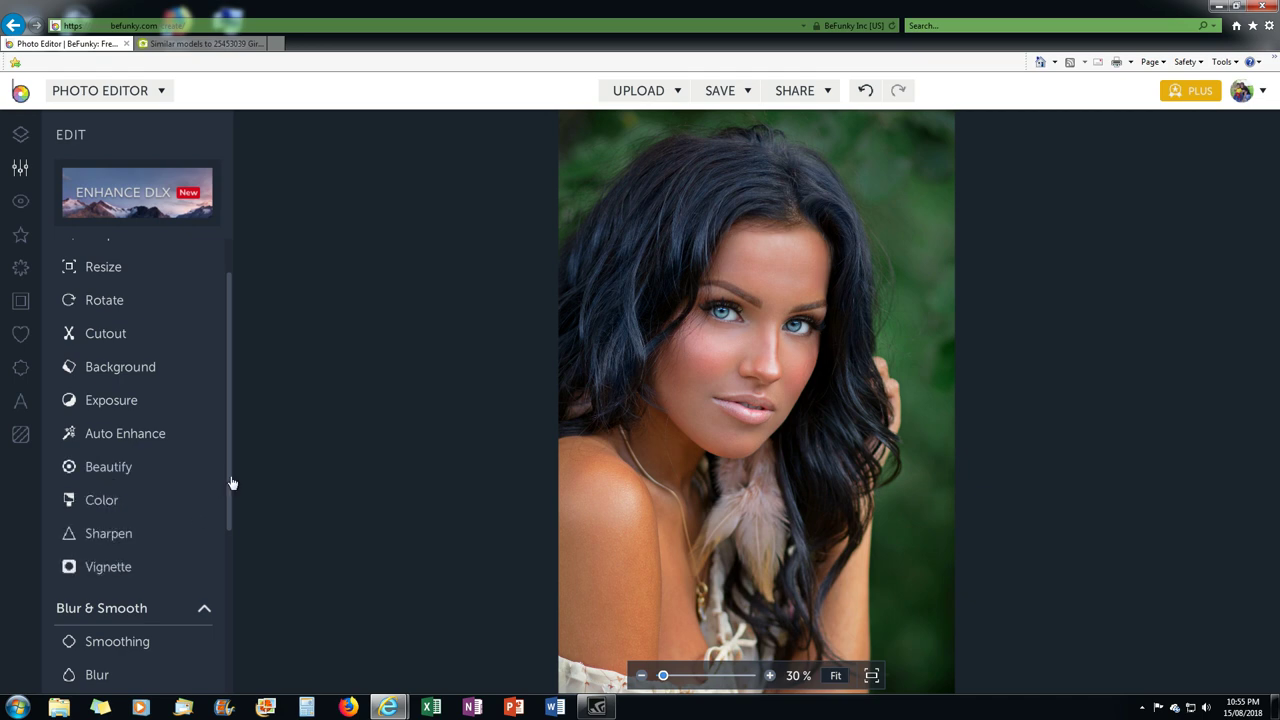
- Apply Smoothing to the photo with an amount of 40
{"action": "left_click_drag", "start_coordinate": [231, 483], "coordinate": [231, 523]}
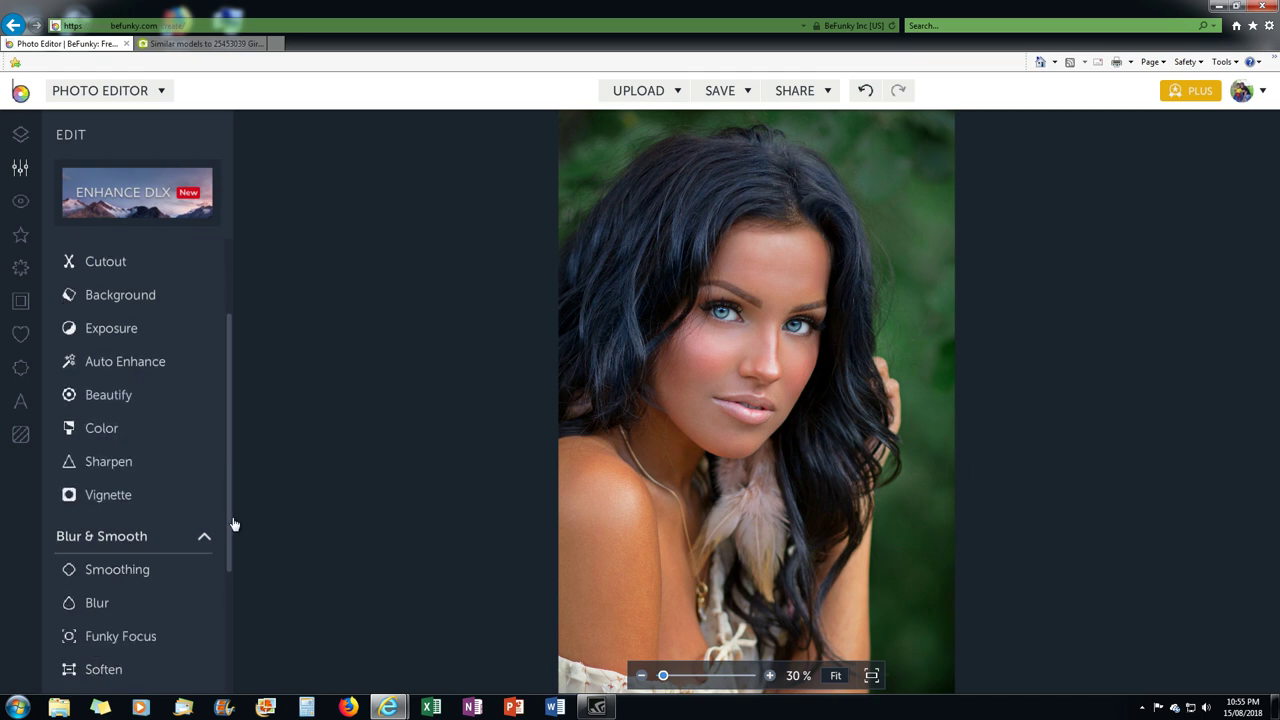
{"action": "left_click", "coordinate": [136, 572]}
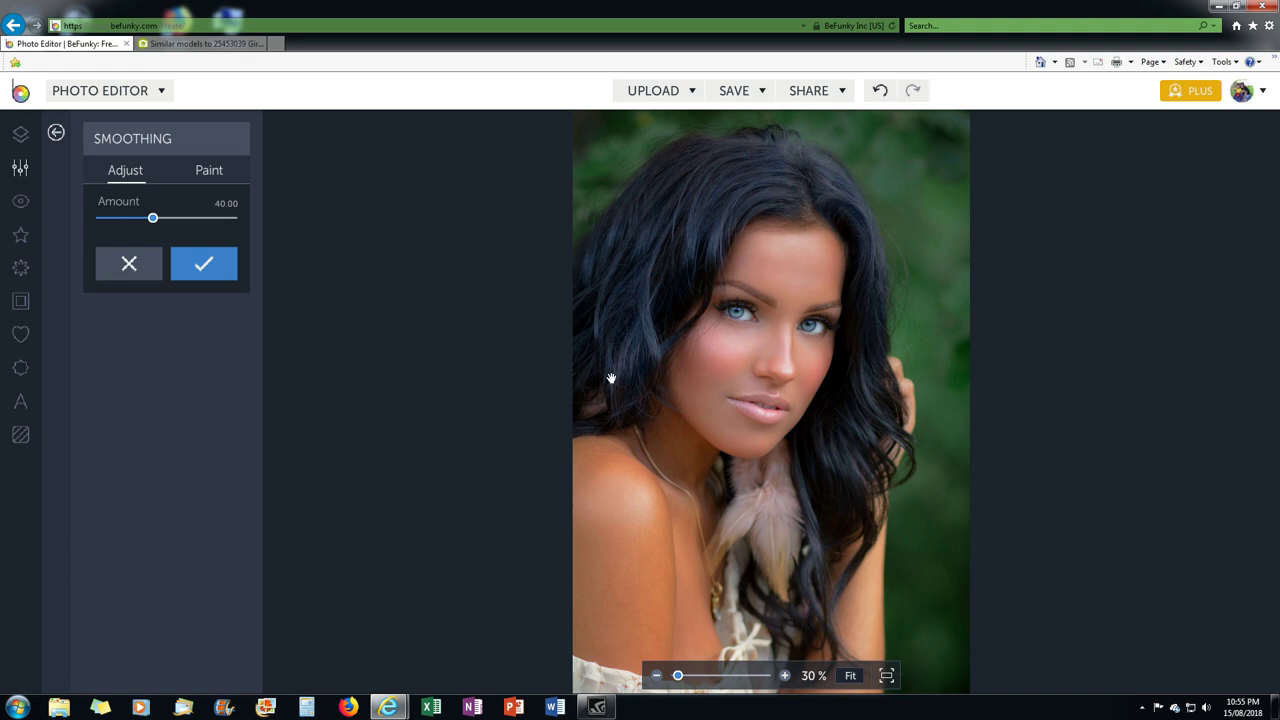
{"action": "left_click", "coordinate": [204, 264]}
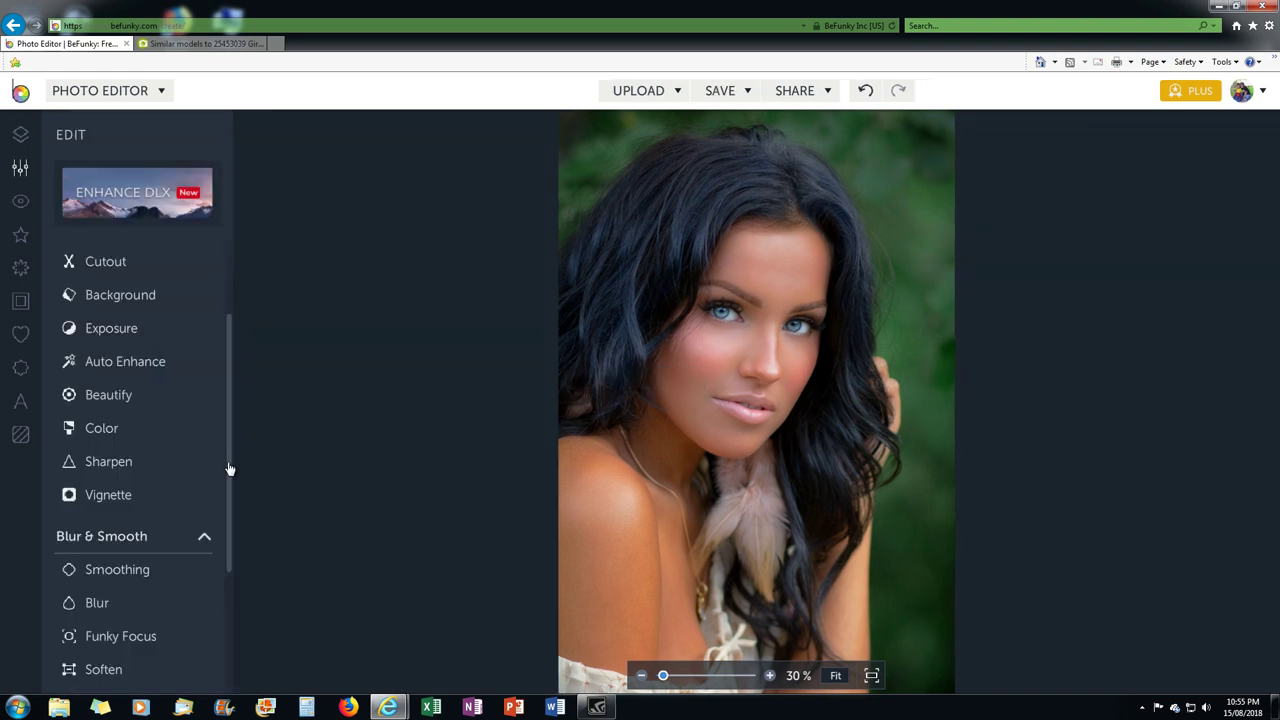
- Apply a round black vignette to the photo with Normal blending and an amount of 57
{"action": "scroll", "coordinate": [229, 478], "scroll_direction": "down", "scroll_amount": 1}
{"action": "left_click", "coordinate": [114, 464]}
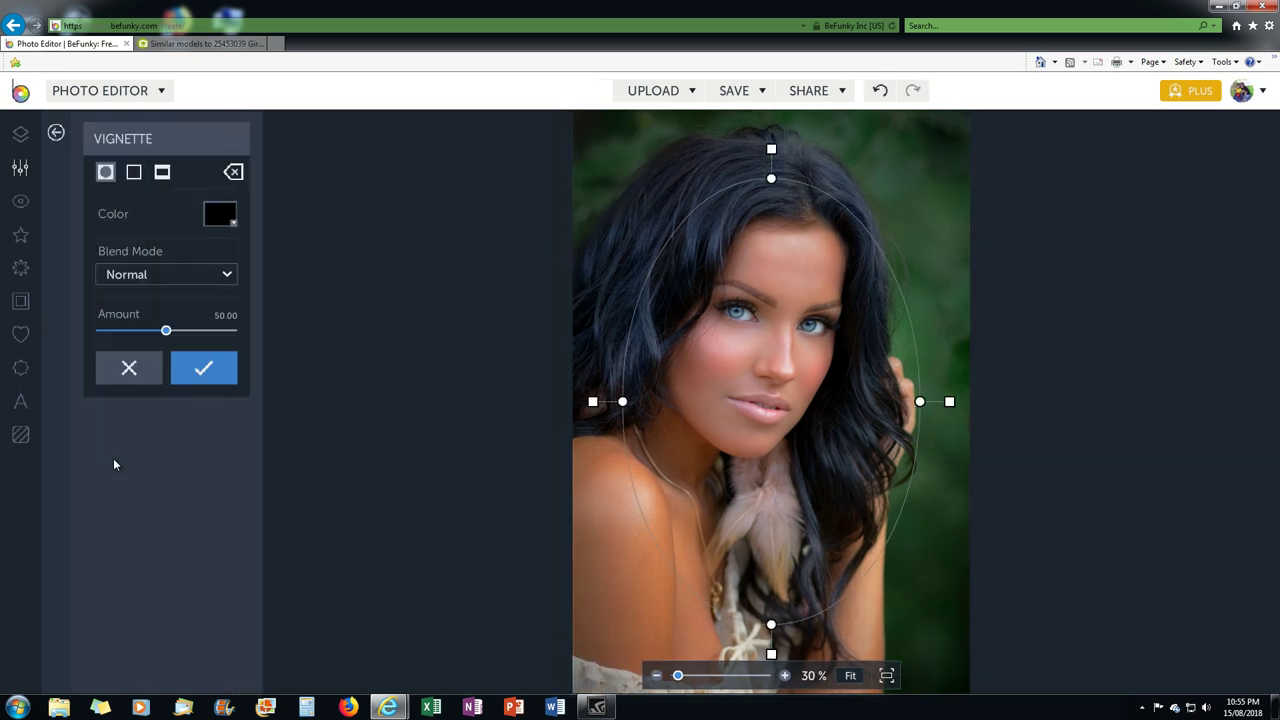
{"action": "mouse_move", "coordinate": [168, 334]}
{"action": "left_mouse_down"}
{"action": "mouse_move", "coordinate": [131, 337]}
{"action": "mouse_move", "coordinate": [178, 343]}
{"action": "left_mouse_up"}
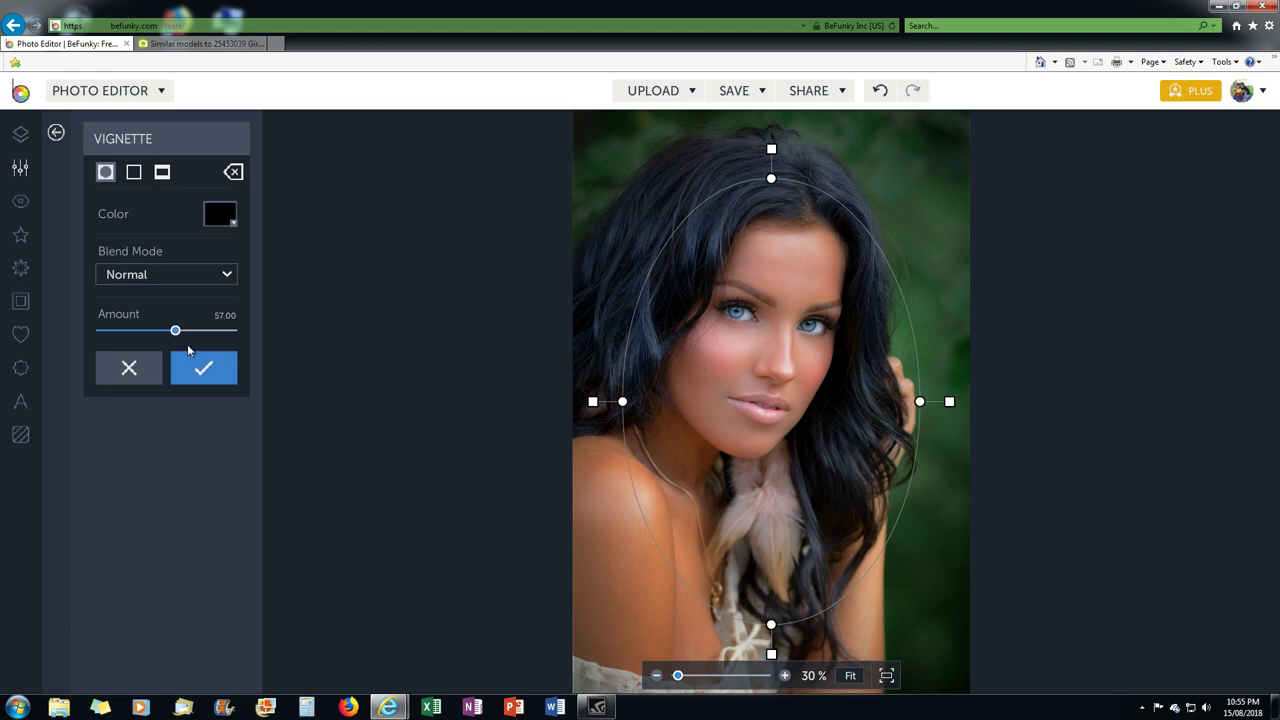
{"action": "left_click", "coordinate": [203, 372]}
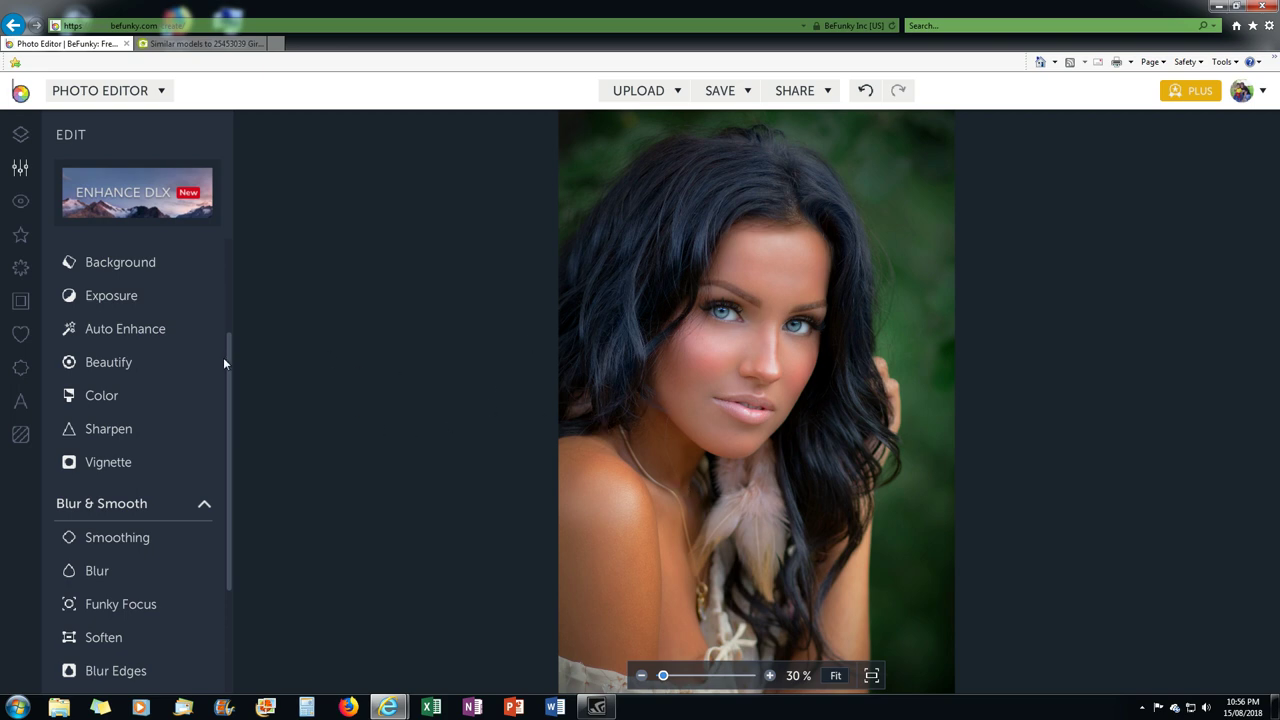
- Try the Simple lens flare with its light source moved beyond the photo's upper-left corner, and cancel the effect
{"action": "left_click", "coordinate": [20, 235]}
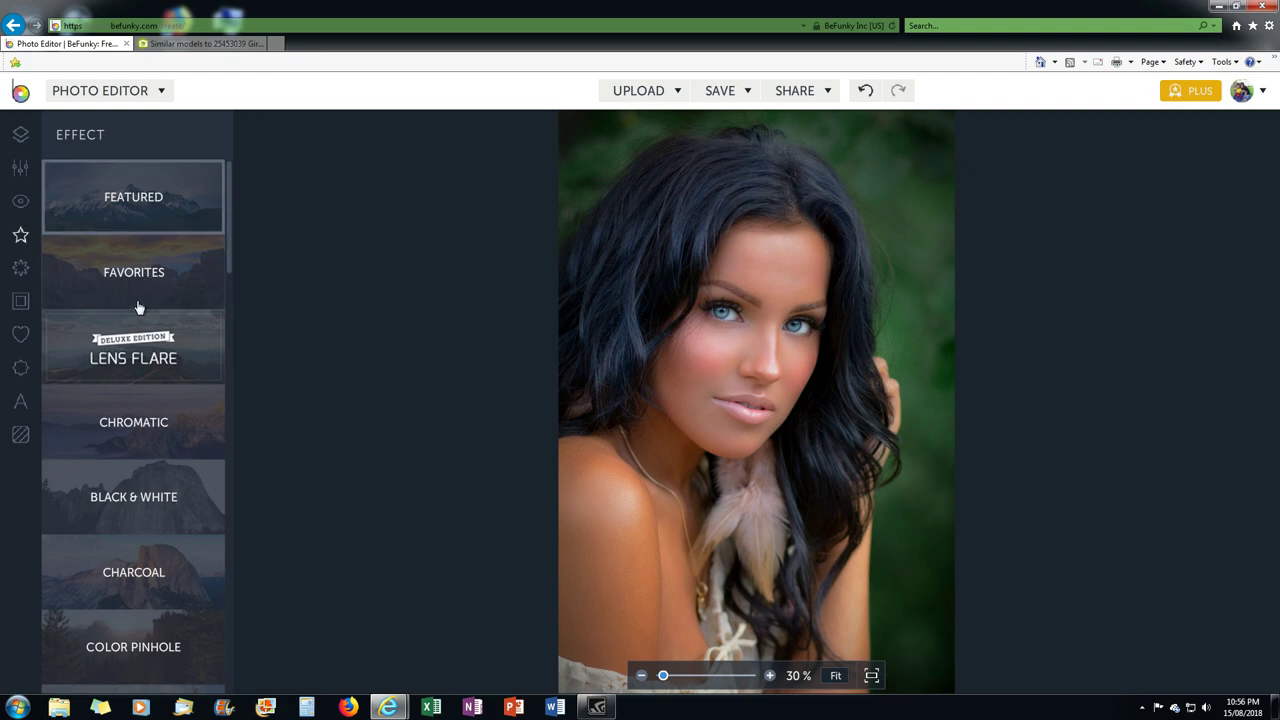
{"action": "left_click", "coordinate": [140, 370]}
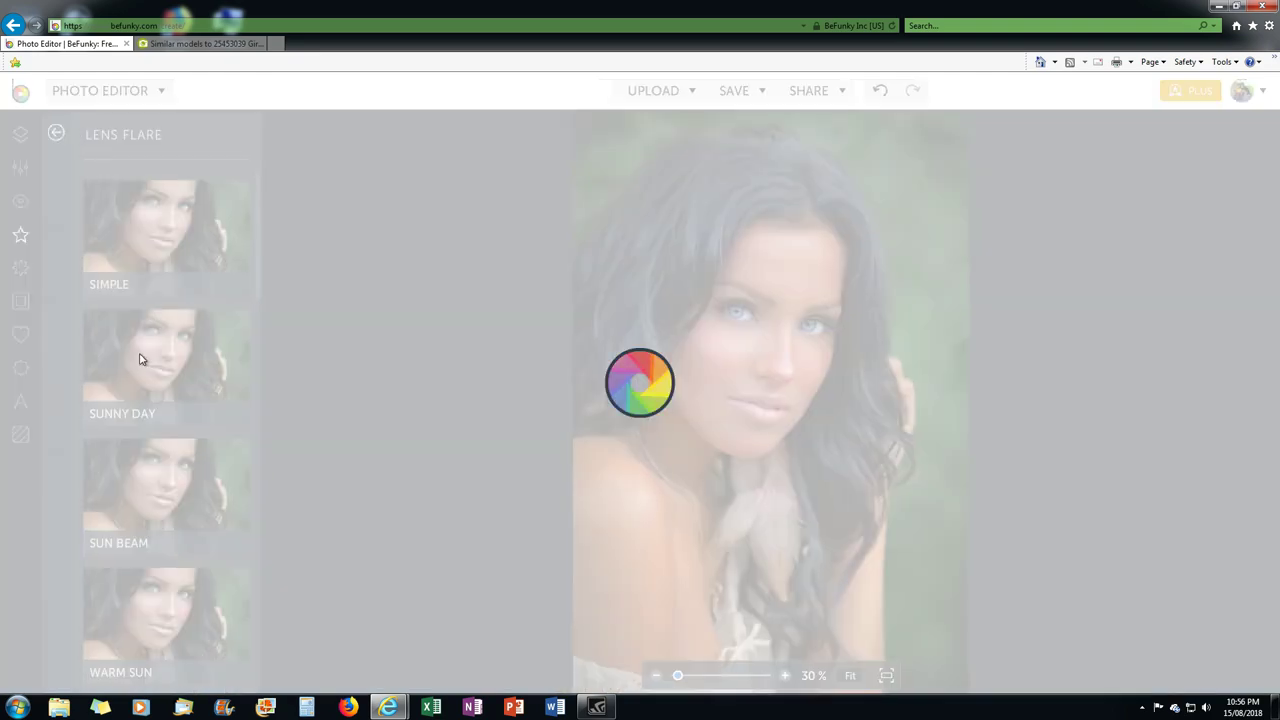
{"action": "left_click", "coordinate": [166, 230]}
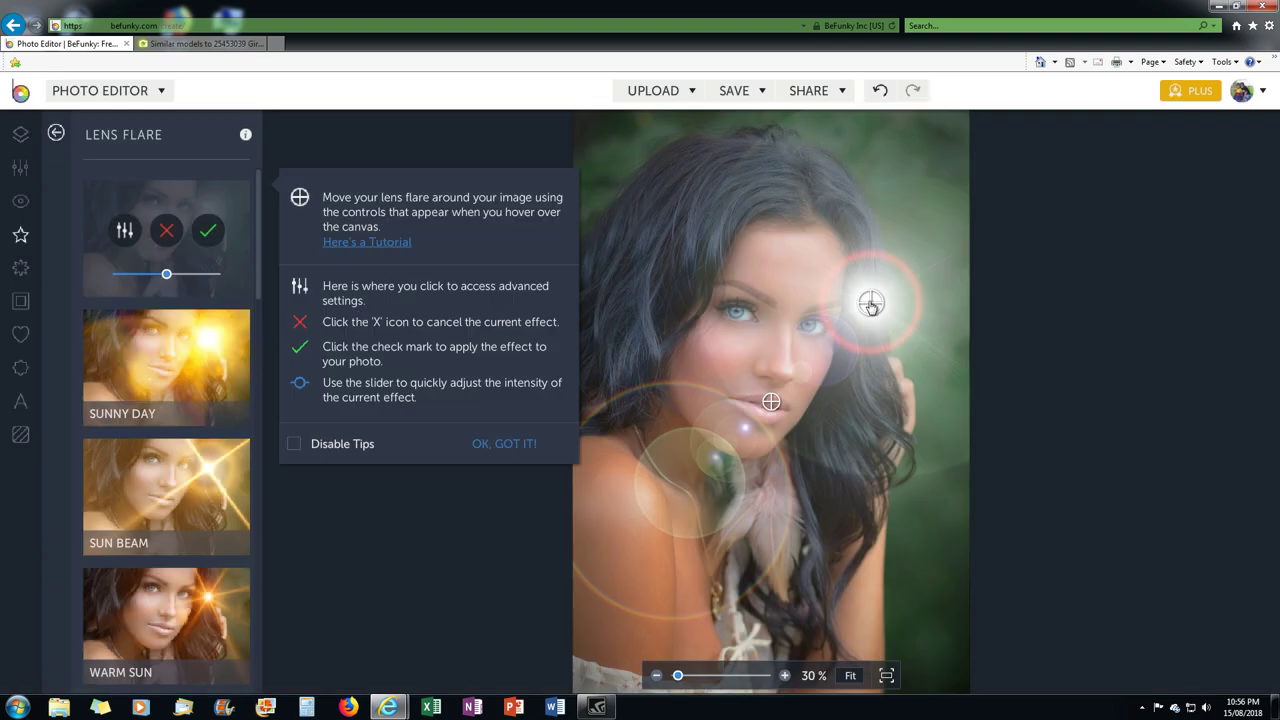
{"action": "left_click_drag", "start_coordinate": [871, 303], "coordinate": [489, 126]}
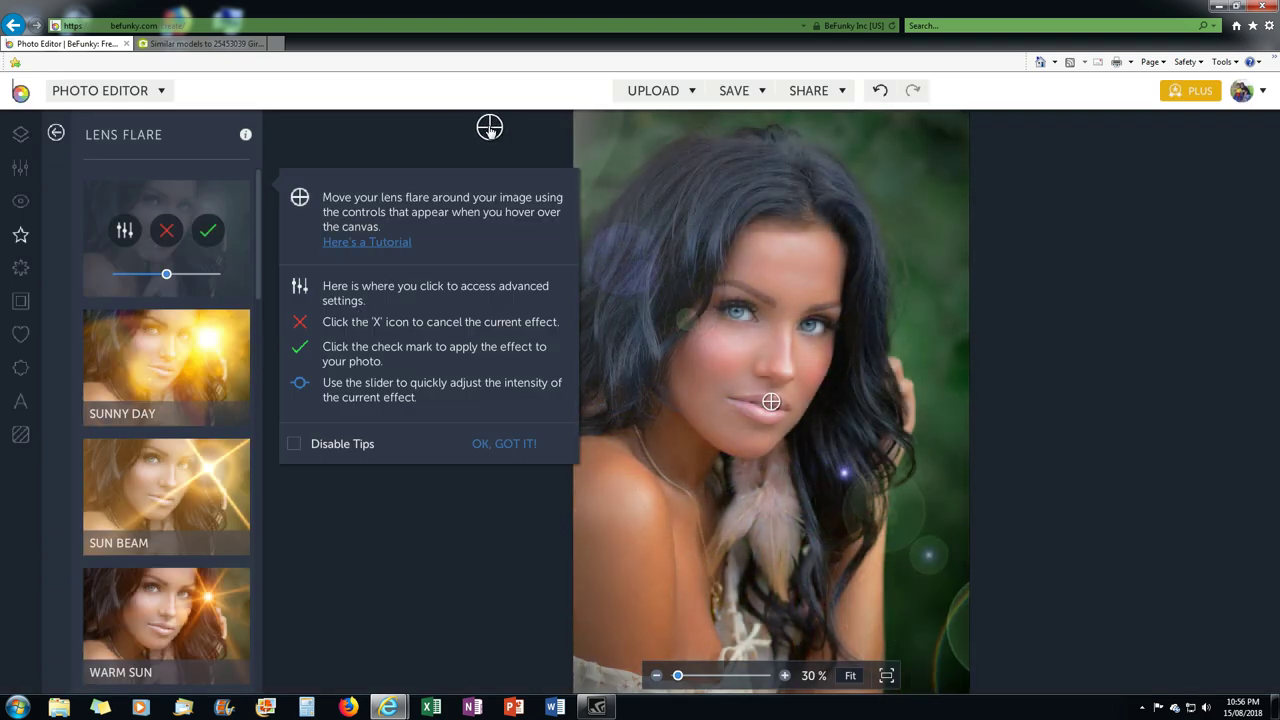
{"action": "left_click", "coordinate": [167, 231]}
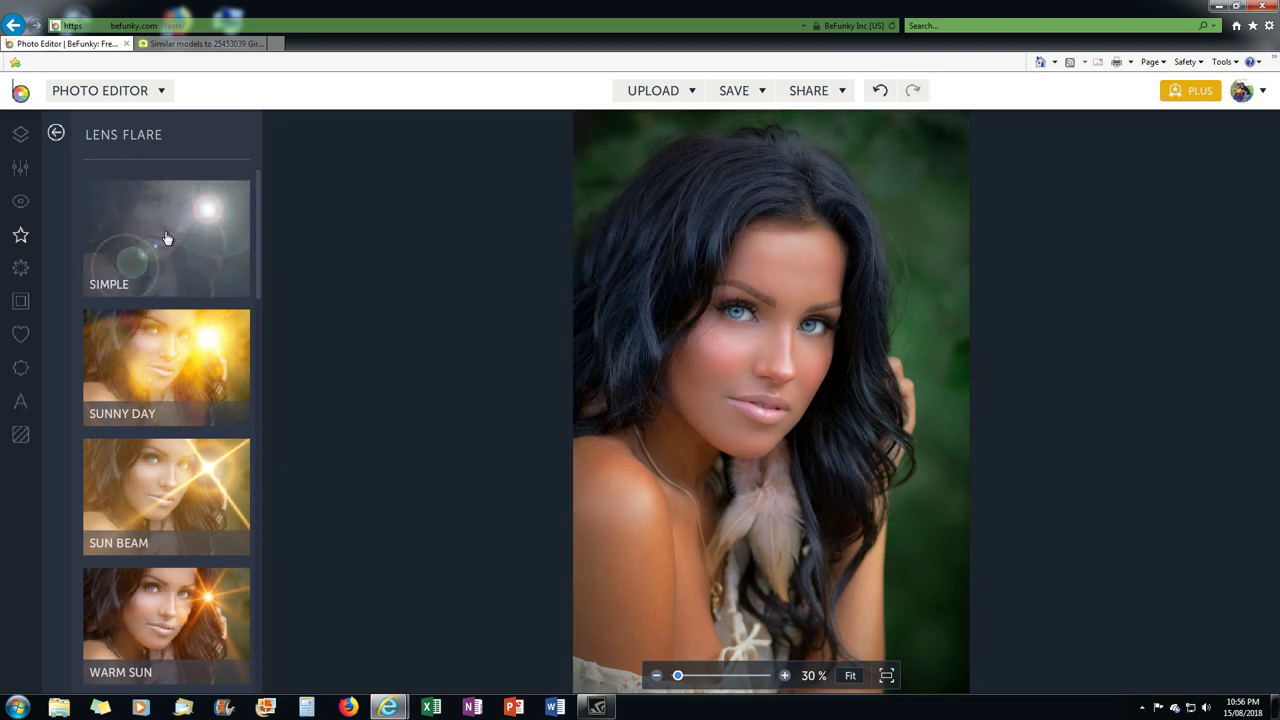
- Try the Chromatic 2 effect on the photo and cancel it
{"action": "left_click", "coordinate": [56, 133]}
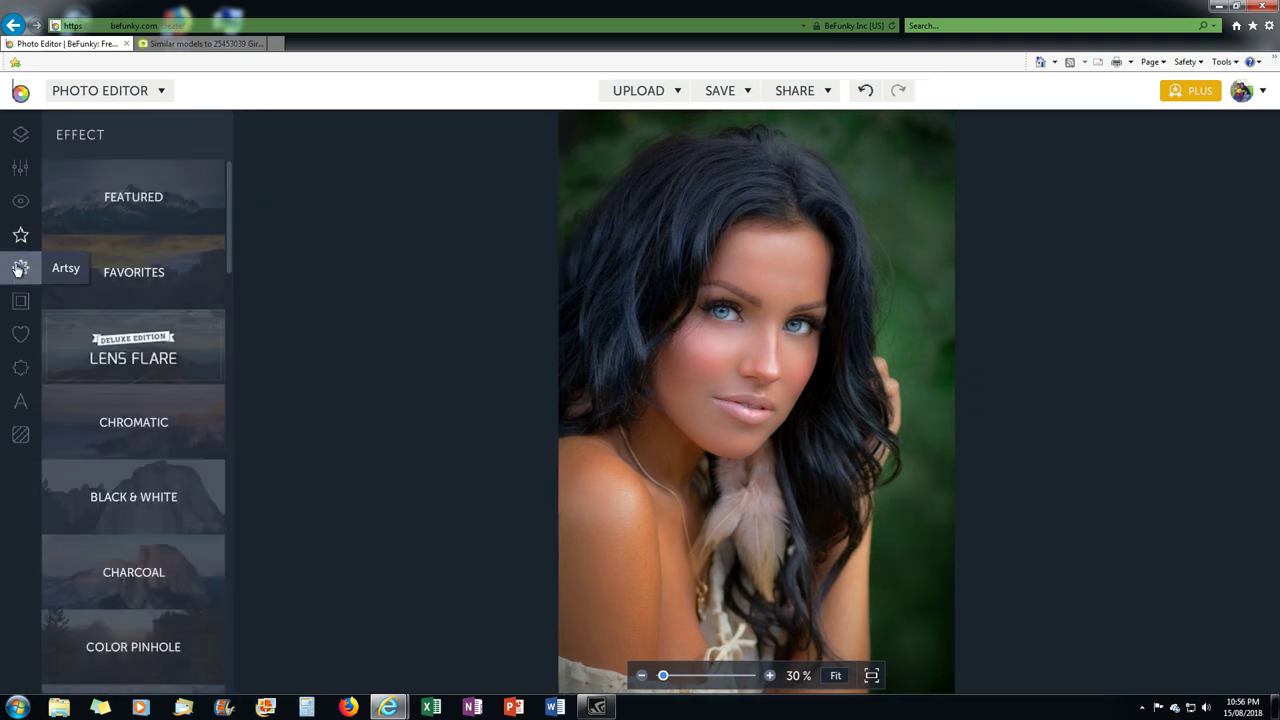
{"action": "left_click", "coordinate": [178, 207]}
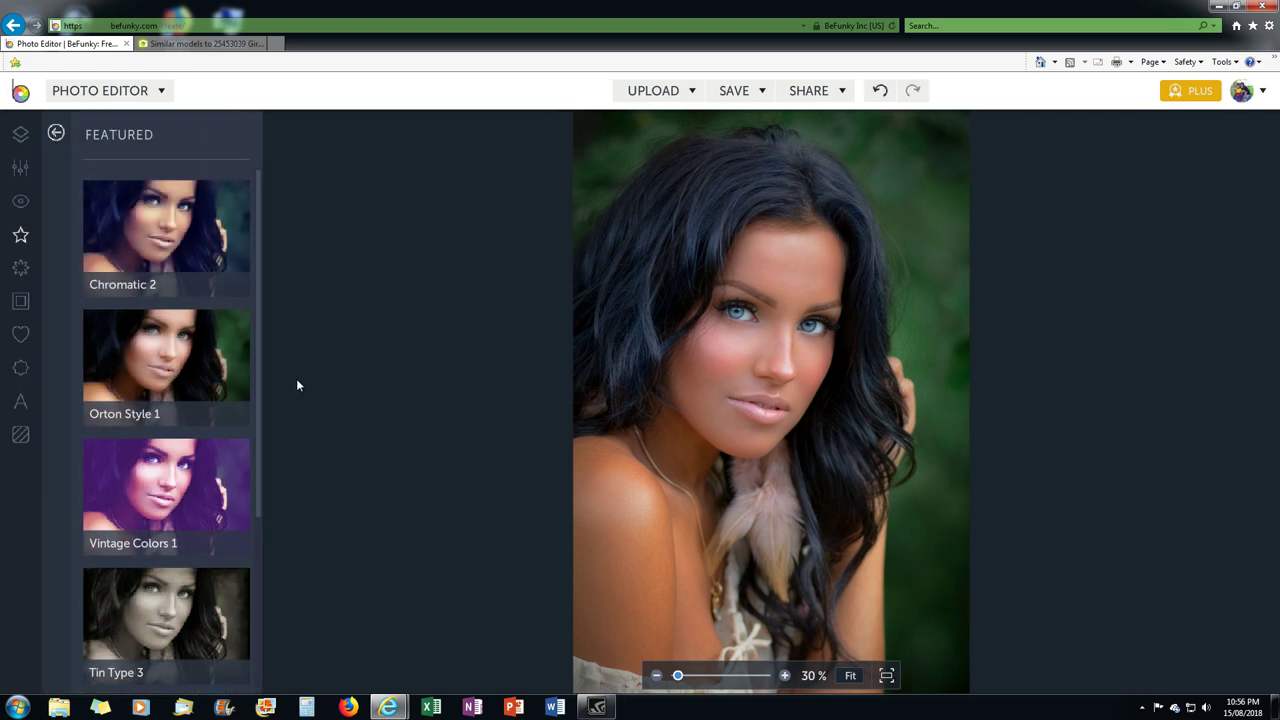
{"action": "left_click", "coordinate": [56, 133]}
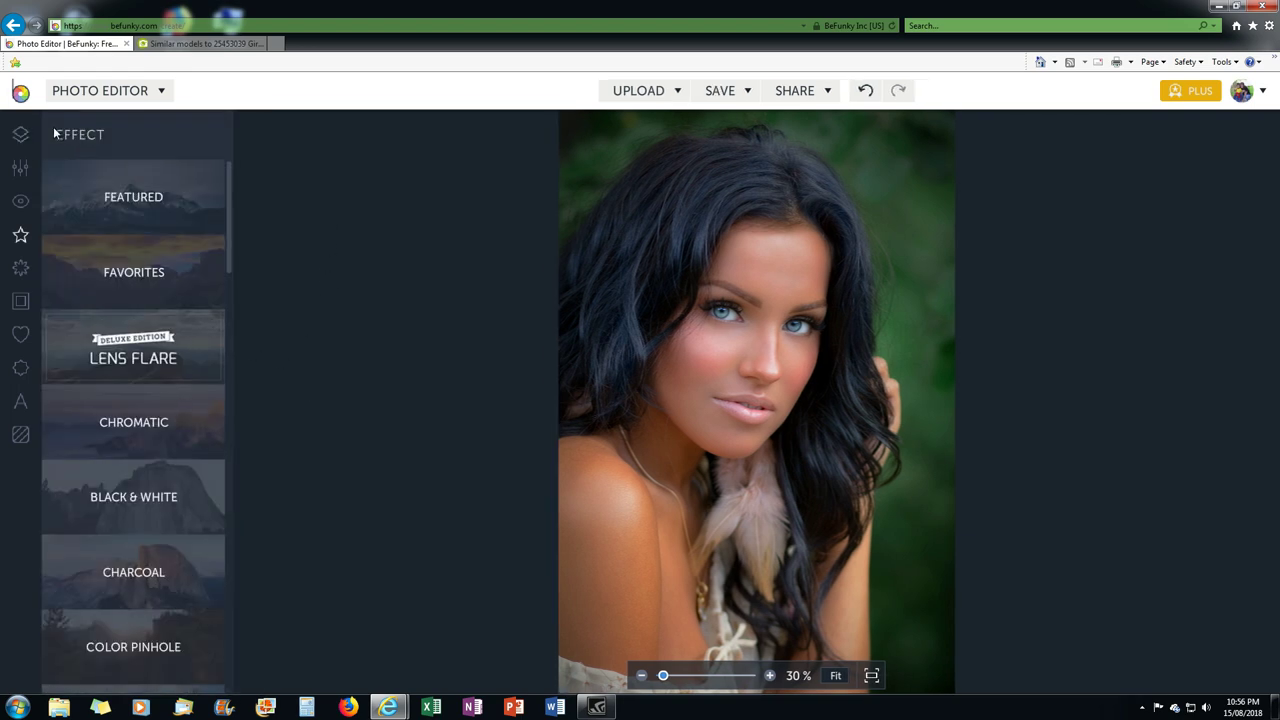
{"action": "left_click", "coordinate": [211, 436]}
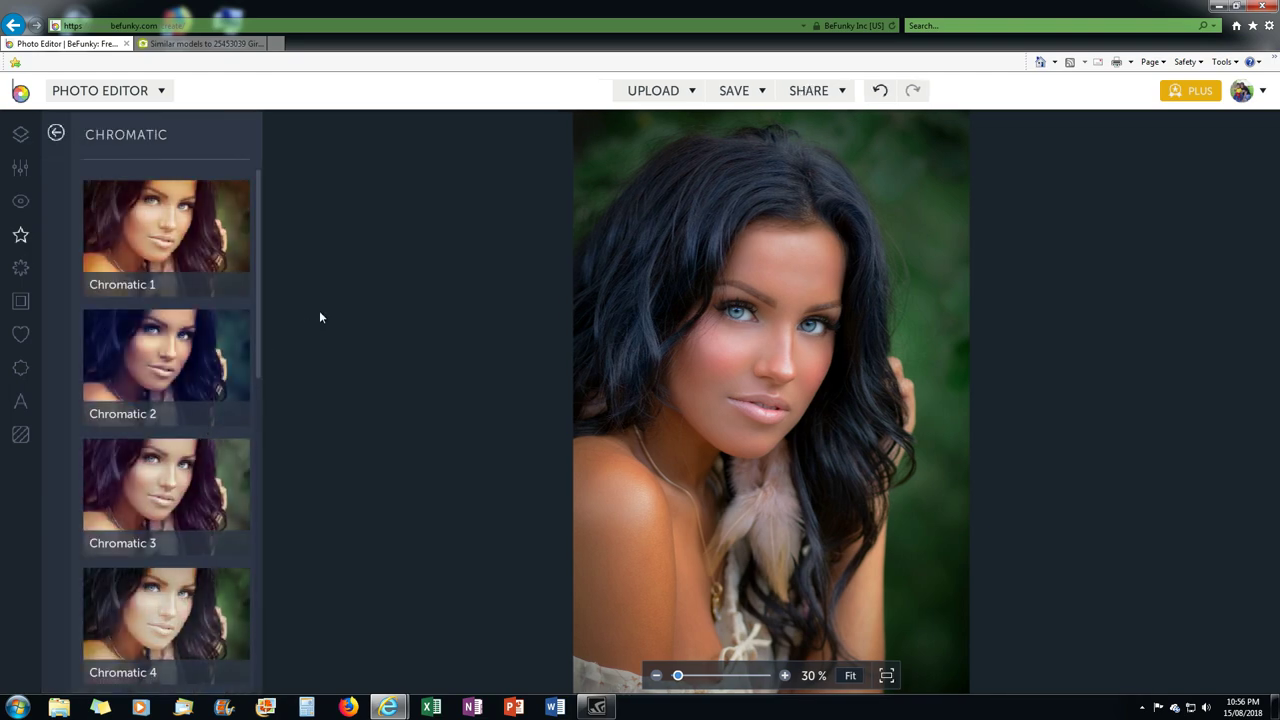
{"action": "left_click", "coordinate": [220, 360]}
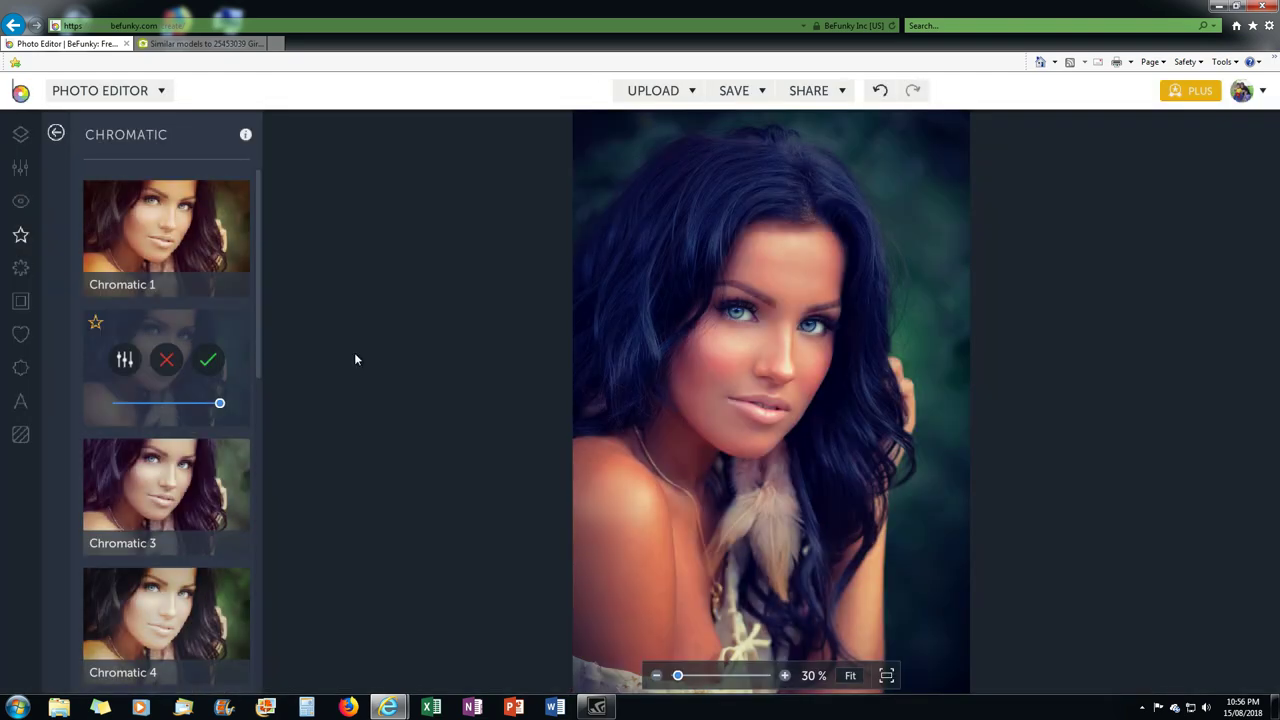
{"action": "left_click", "coordinate": [166, 360]}
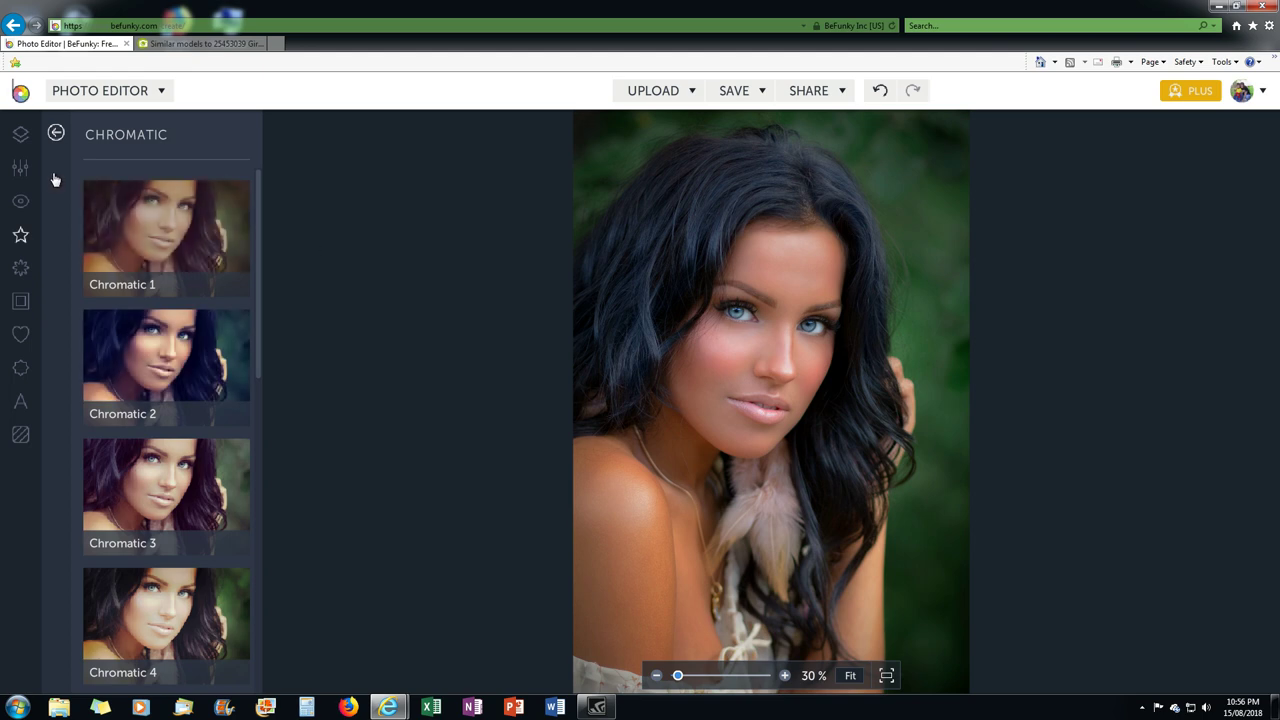
{"action": "left_click", "coordinate": [56, 132]}
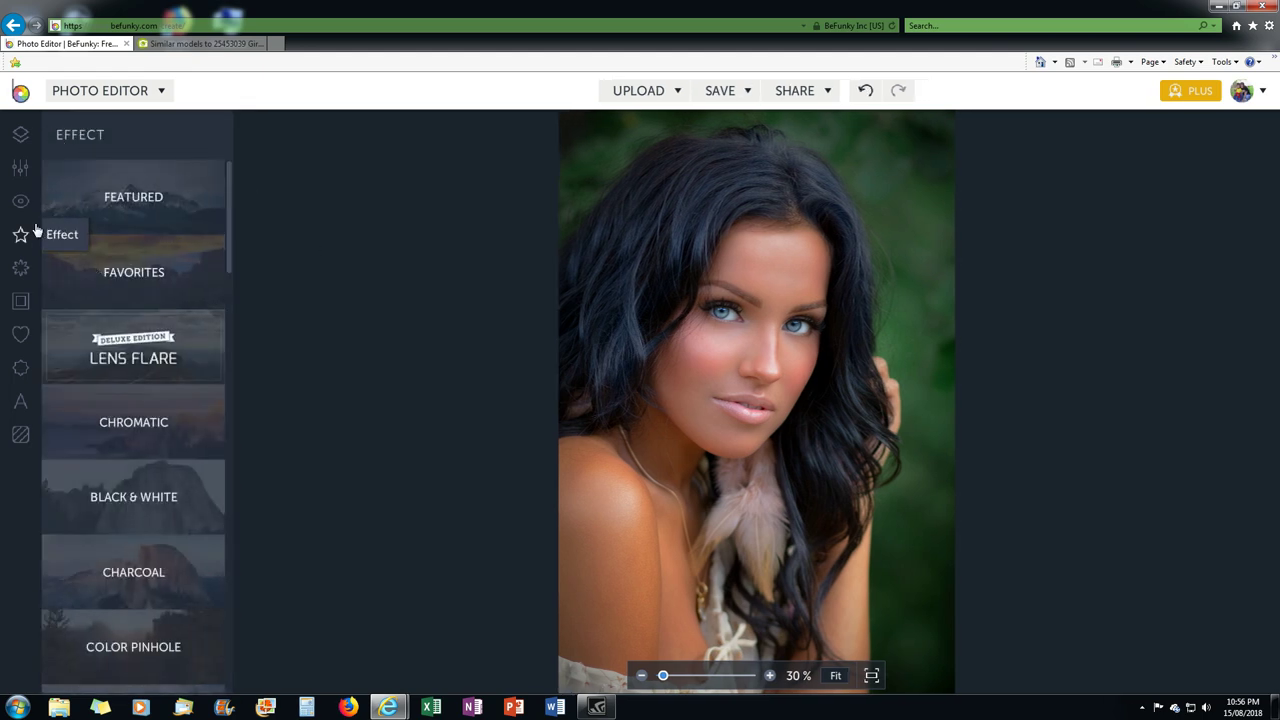
- Try the Bokeh 2 texture on the photo with a reduced amount, and cancel it
{"action": "left_click", "coordinate": [20, 367]}
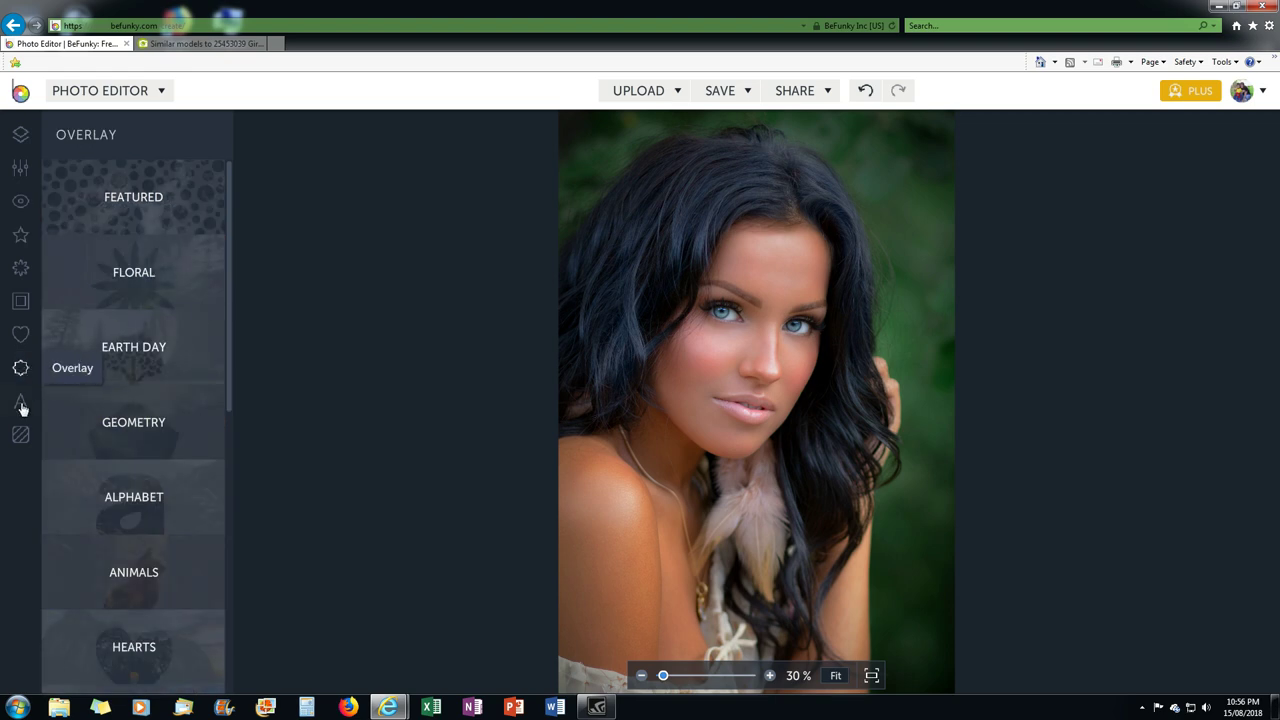
{"action": "left_click", "coordinate": [20, 434]}
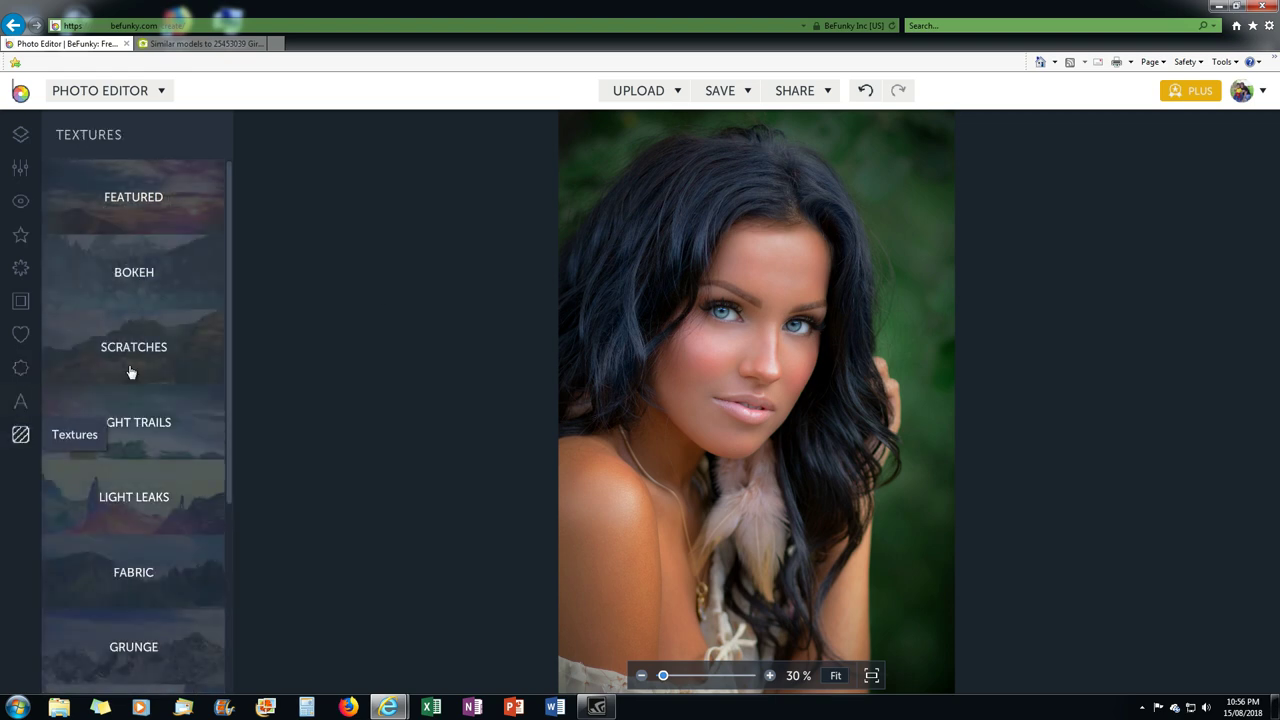
{"action": "left_click", "coordinate": [194, 263]}
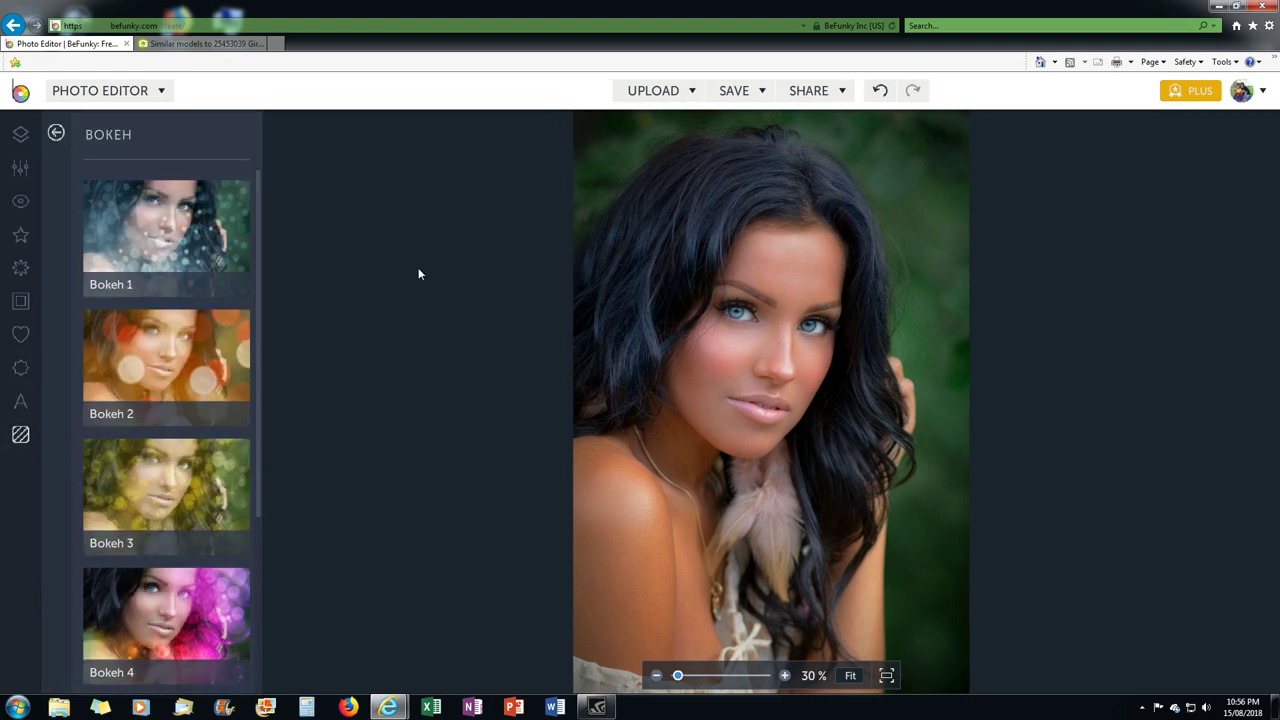
{"action": "left_click", "coordinate": [236, 360]}
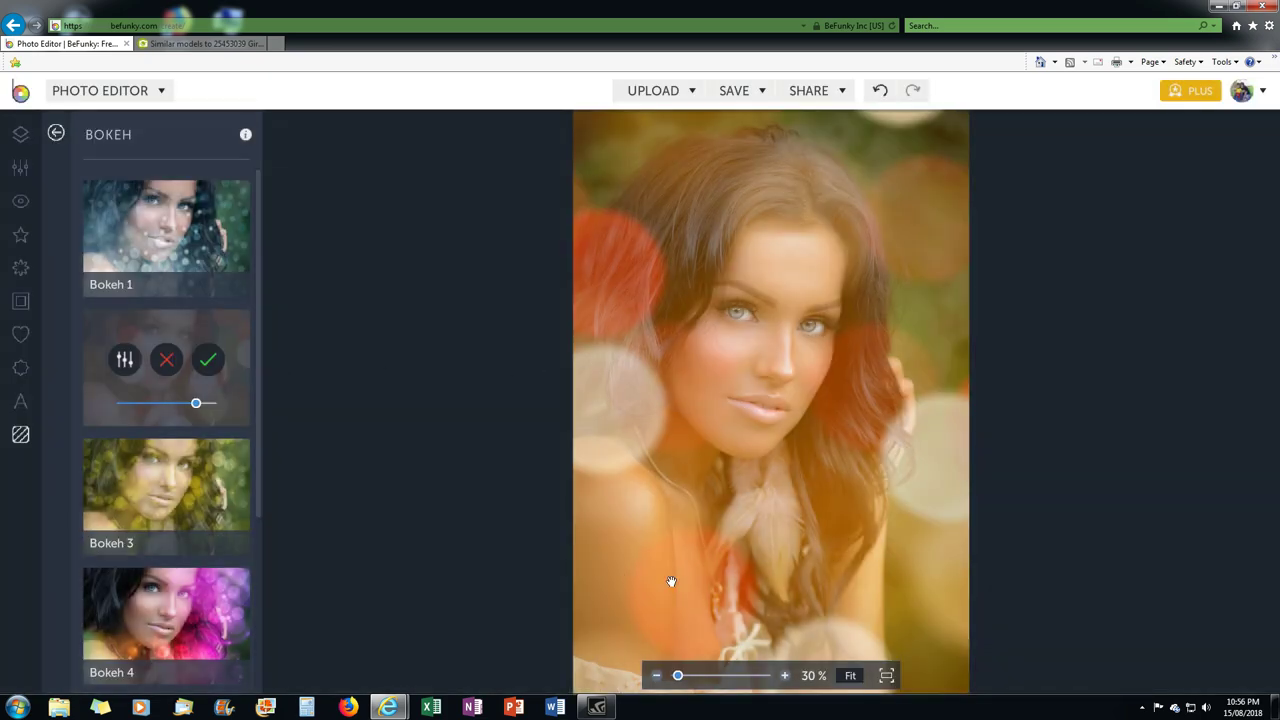
{"action": "left_click_drag", "start_coordinate": [196, 404], "coordinate": [144, 404]}
{"action": "left_click", "coordinate": [166, 361]}
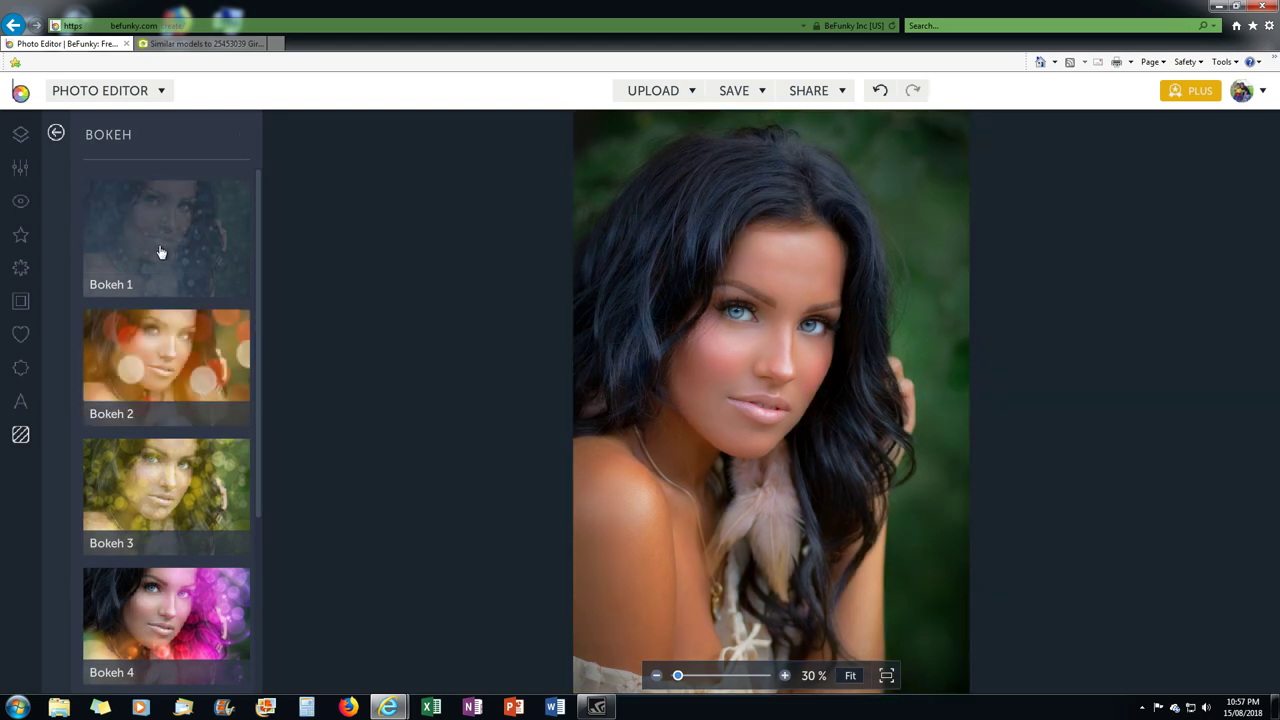
- Try the Bokeh 1 texture on the photo with its amount lowered to about a quarter, and cancel it
{"action": "left_click", "coordinate": [160, 252]}
{"action": "left_click_drag", "start_coordinate": [191, 275], "coordinate": [143, 277]}
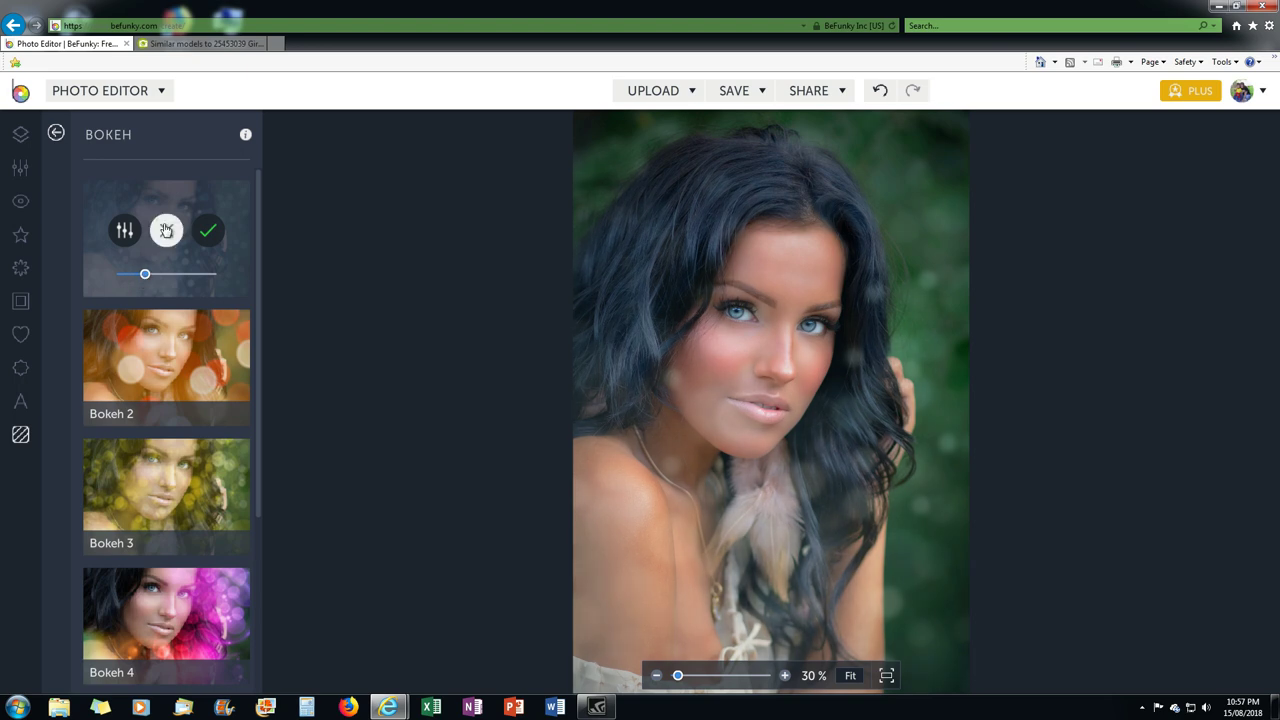
{"action": "left_click", "coordinate": [166, 230]}
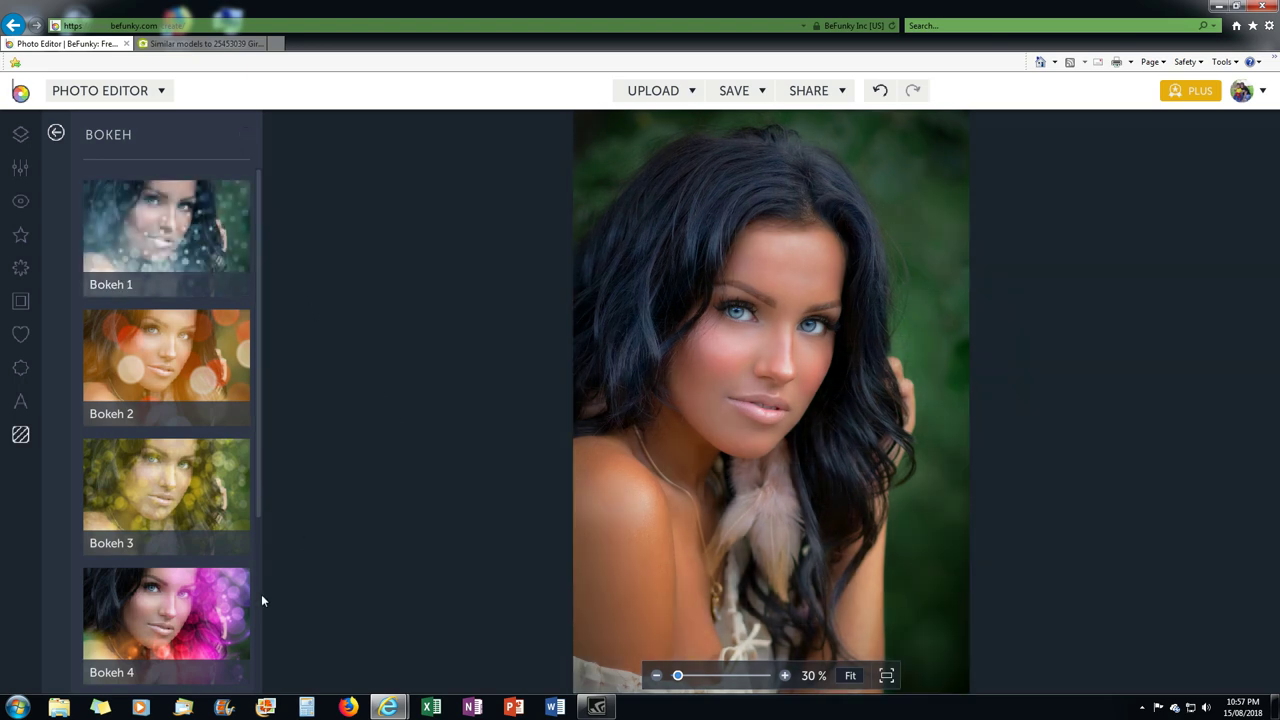
{"action": "left_click", "coordinate": [62, 137]}
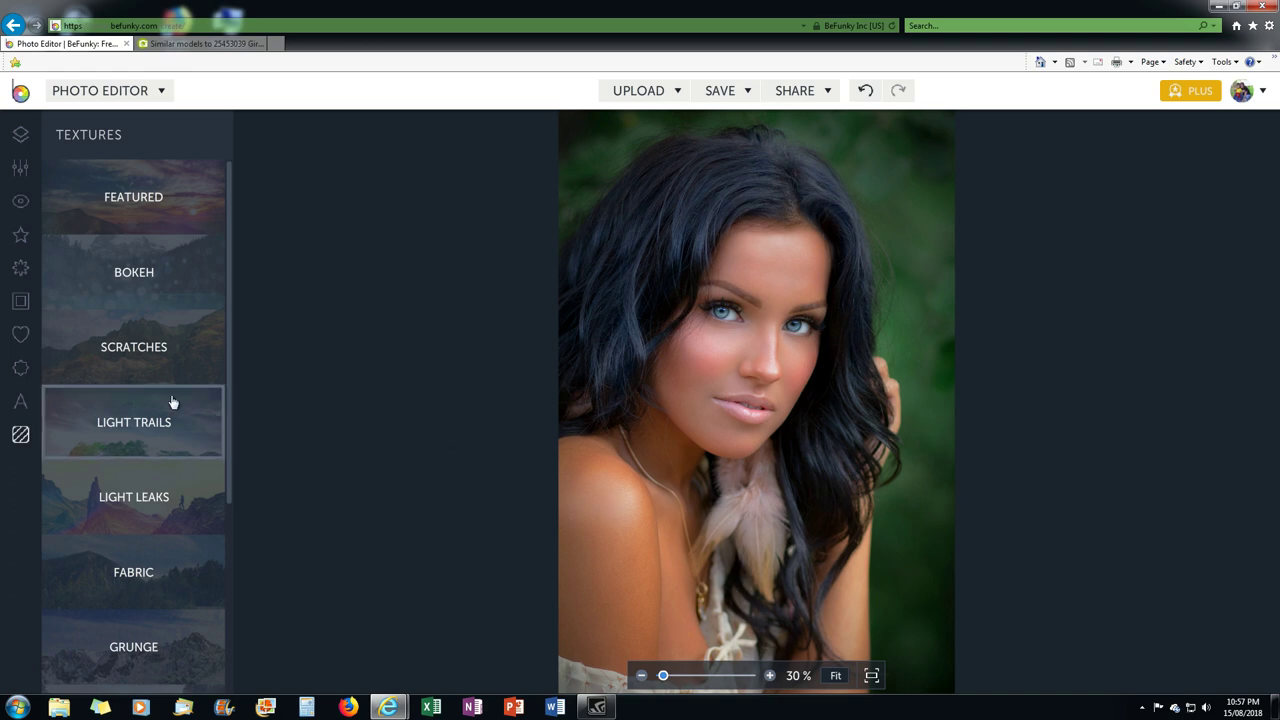
- Add text from the Captured preset across the middle of the photo and replace its placeholder wording with BLACKMAILING
{"action": "left_click", "coordinate": [21, 401]}
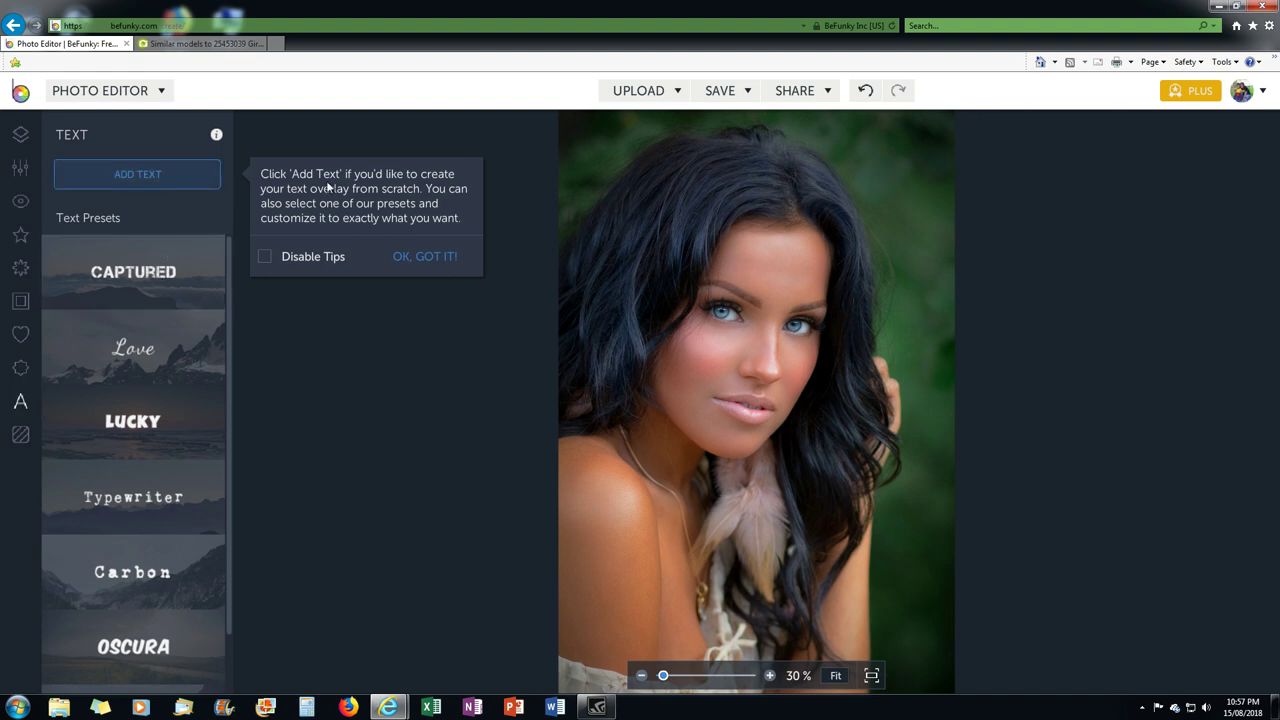
{"action": "left_click", "coordinate": [132, 279]}
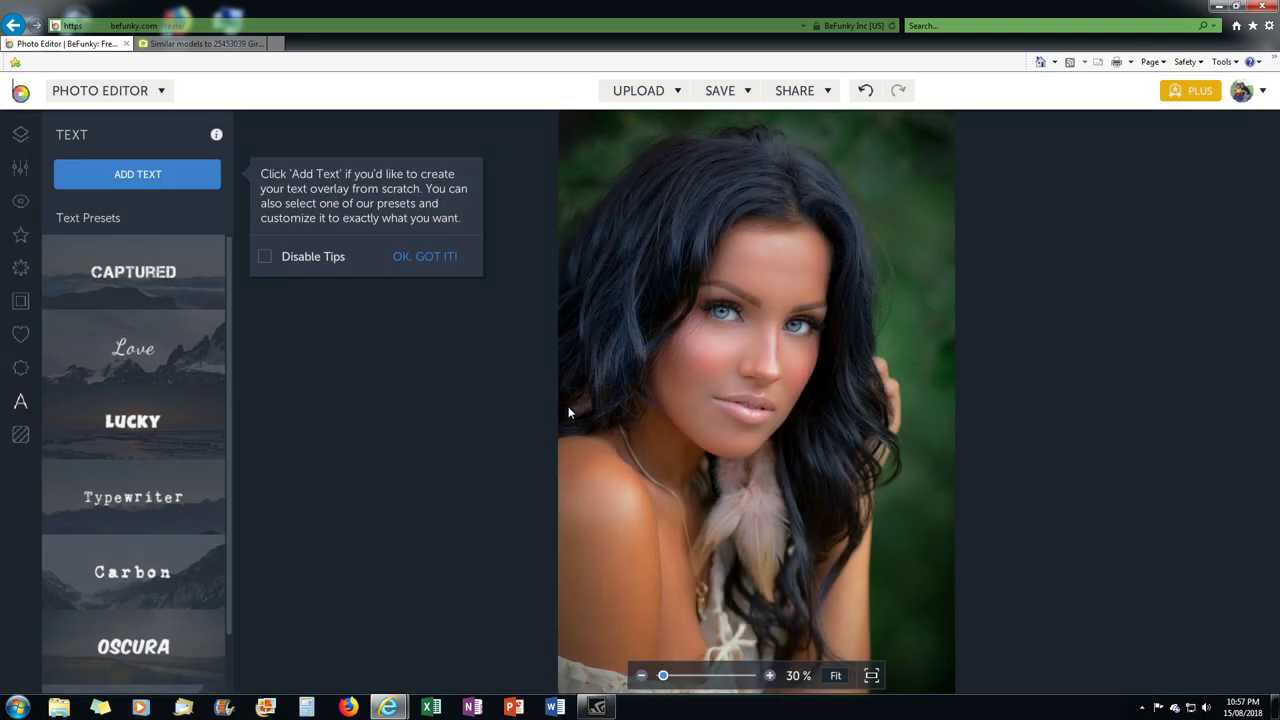
{"action": "left_click_drag", "start_coordinate": [677, 398], "coordinate": [519, 392]}
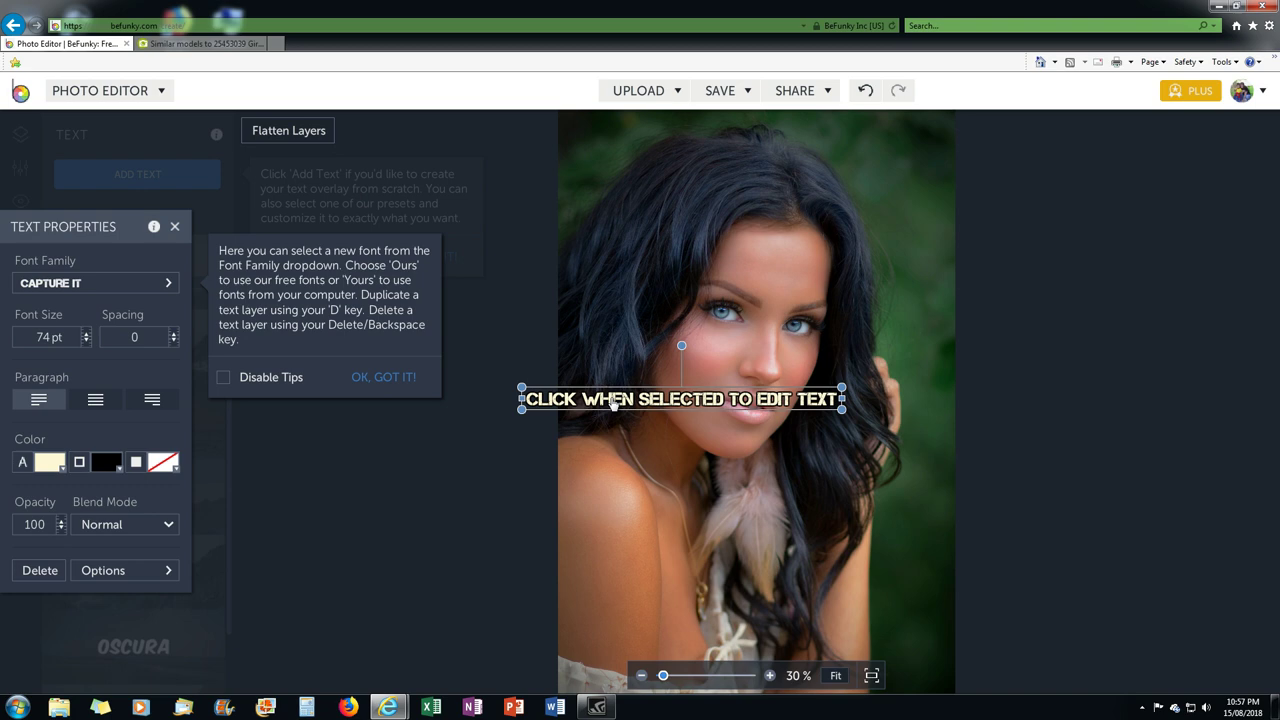
{"action": "left_click", "coordinate": [613, 400]}
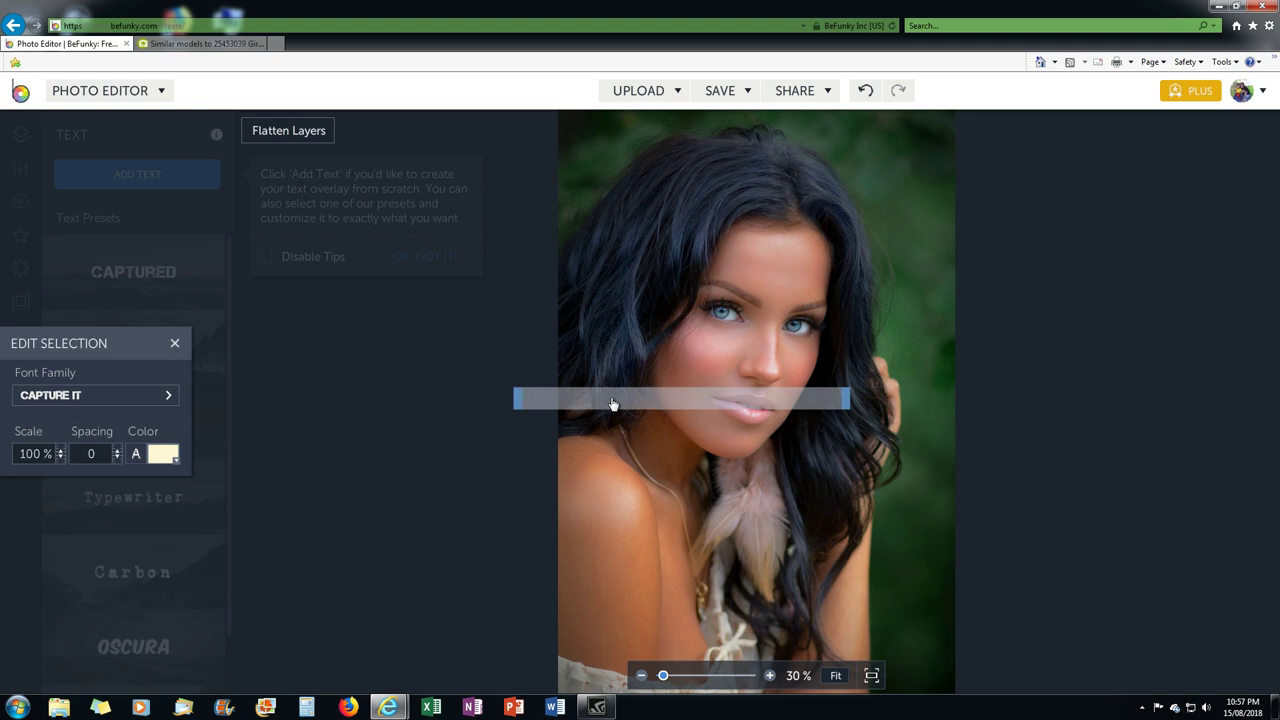
{"action": "type", "text": "BLACKMAILING"}
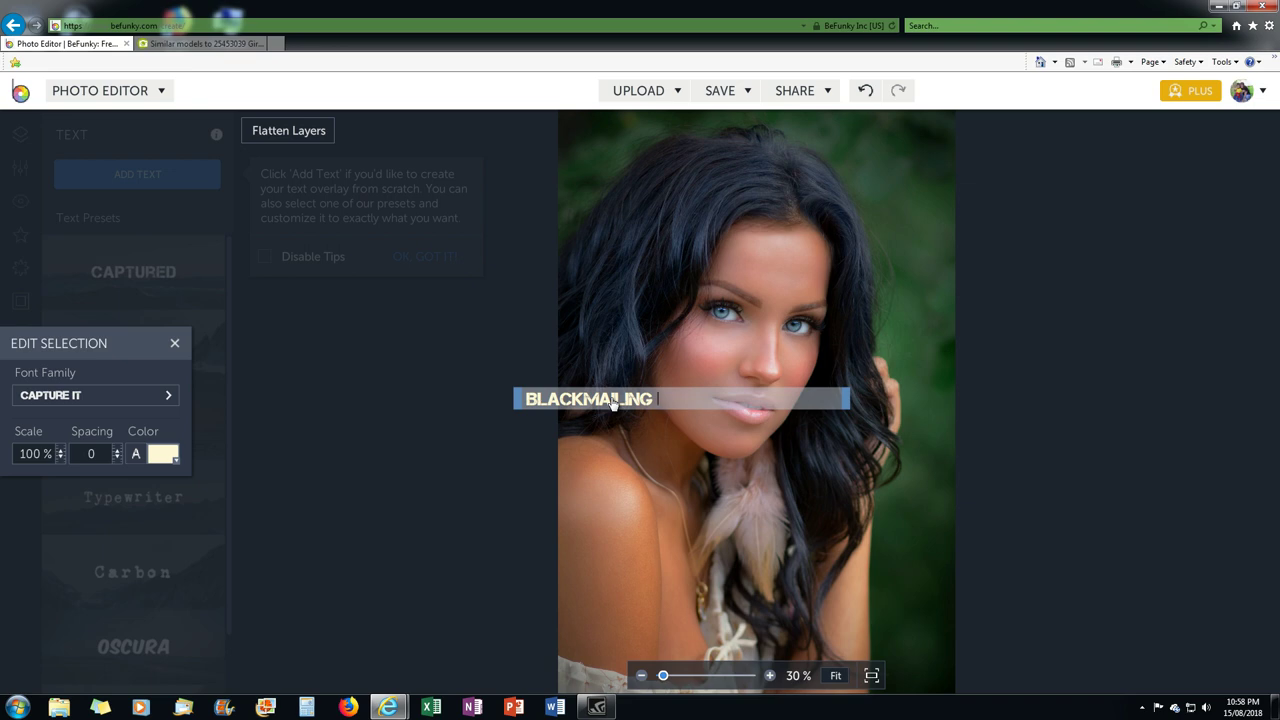
{"action": "key", "text": "Return"}
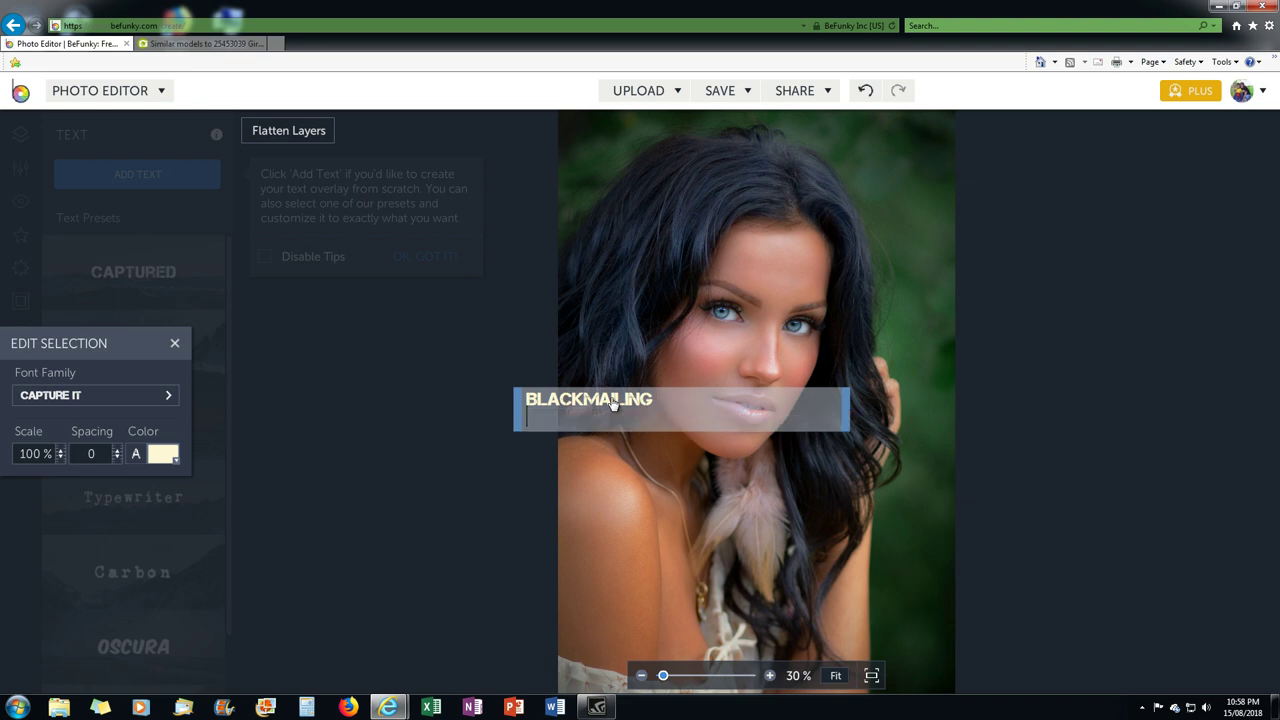
{"action": "key", "text": "Escape"}
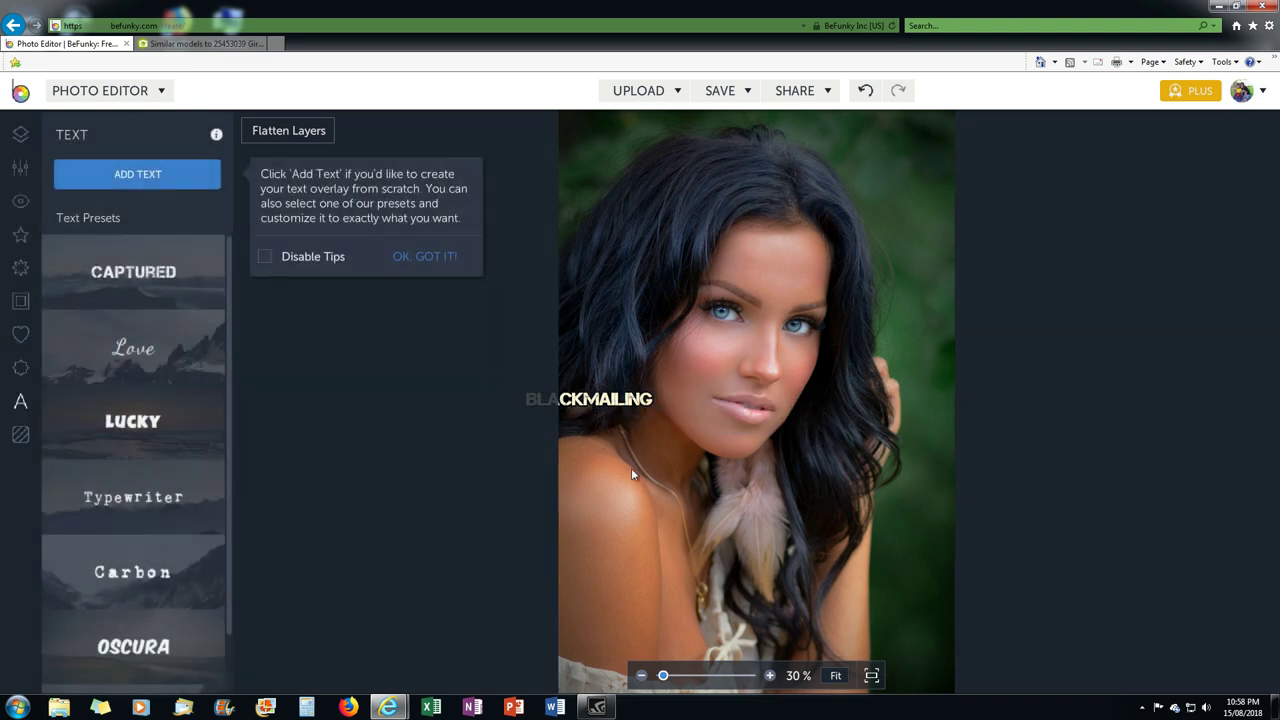
- Enlarge the BLACKMAILING text to about 194 pt and set its font to Berkshire Swash
{"action": "left_click", "coordinate": [576, 406]}
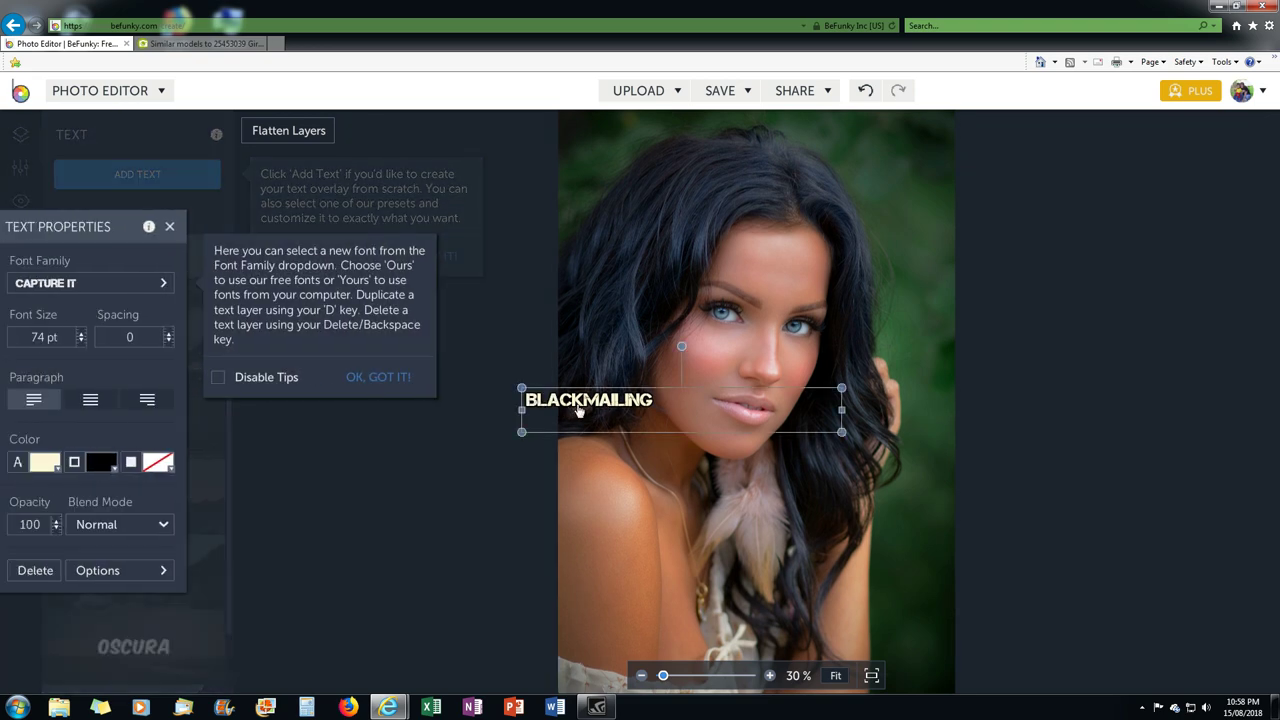
{"action": "left_click_drag", "start_coordinate": [840, 412], "coordinate": [908, 316]}
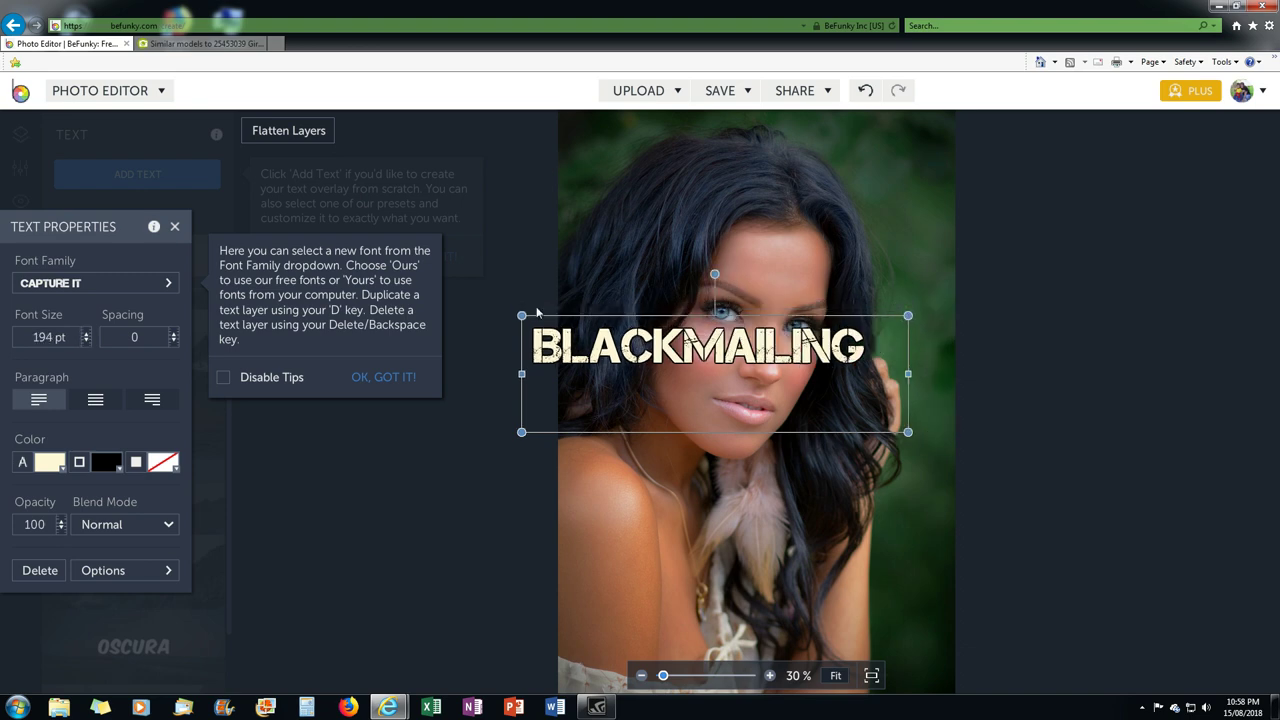
{"action": "left_click", "coordinate": [88, 285]}
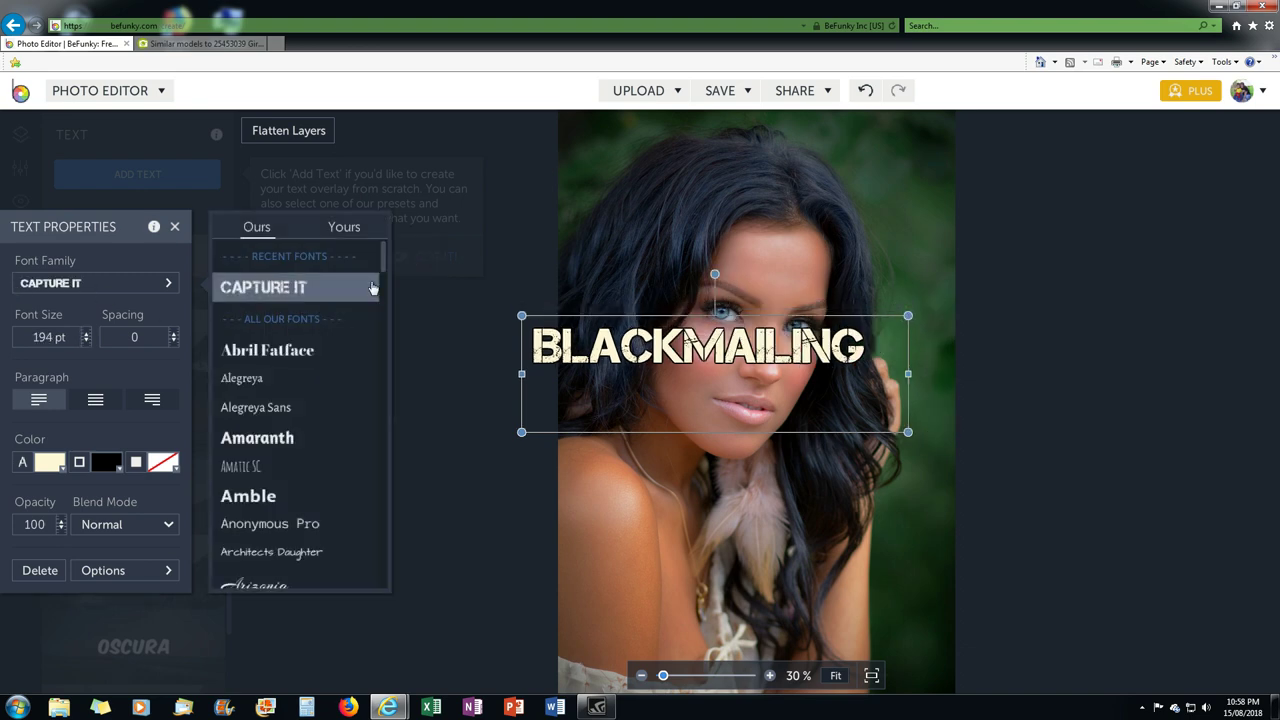
{"action": "scroll", "coordinate": [383, 265], "scroll_direction": "down", "scroll_amount": 1}
{"action": "left_click_drag", "start_coordinate": [383, 265], "coordinate": [385, 290]}
{"action": "left_click", "coordinate": [252, 452]}
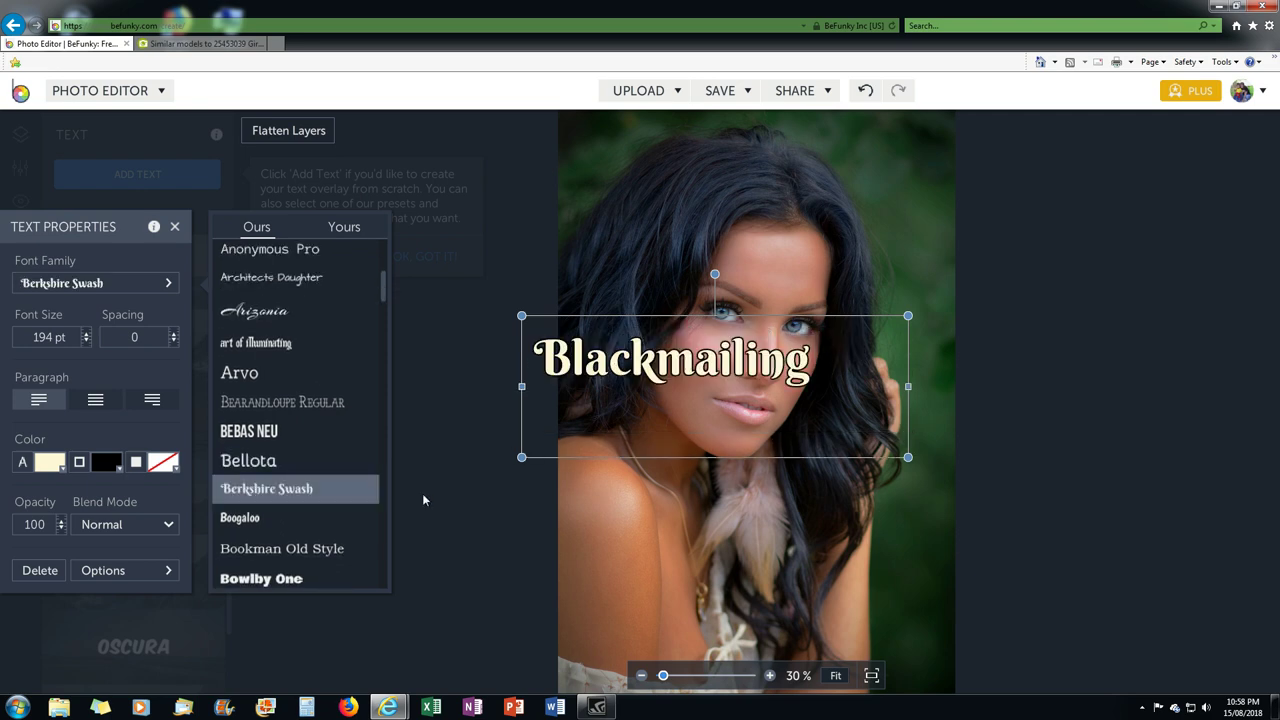
- Try the Bowlby One SC and ChunkFive fonts on the text, and set its font to Edo
{"action": "left_click_drag", "start_coordinate": [383, 296], "coordinate": [385, 310]}
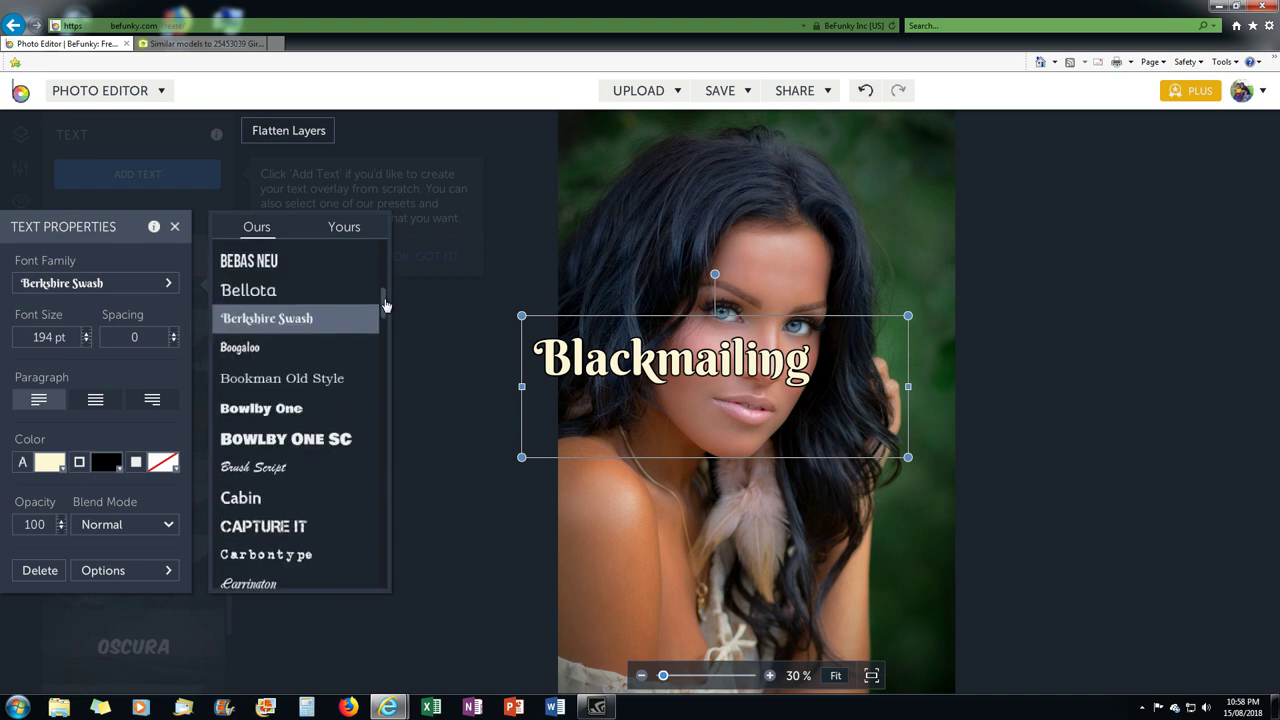
{"action": "left_click", "coordinate": [275, 432]}
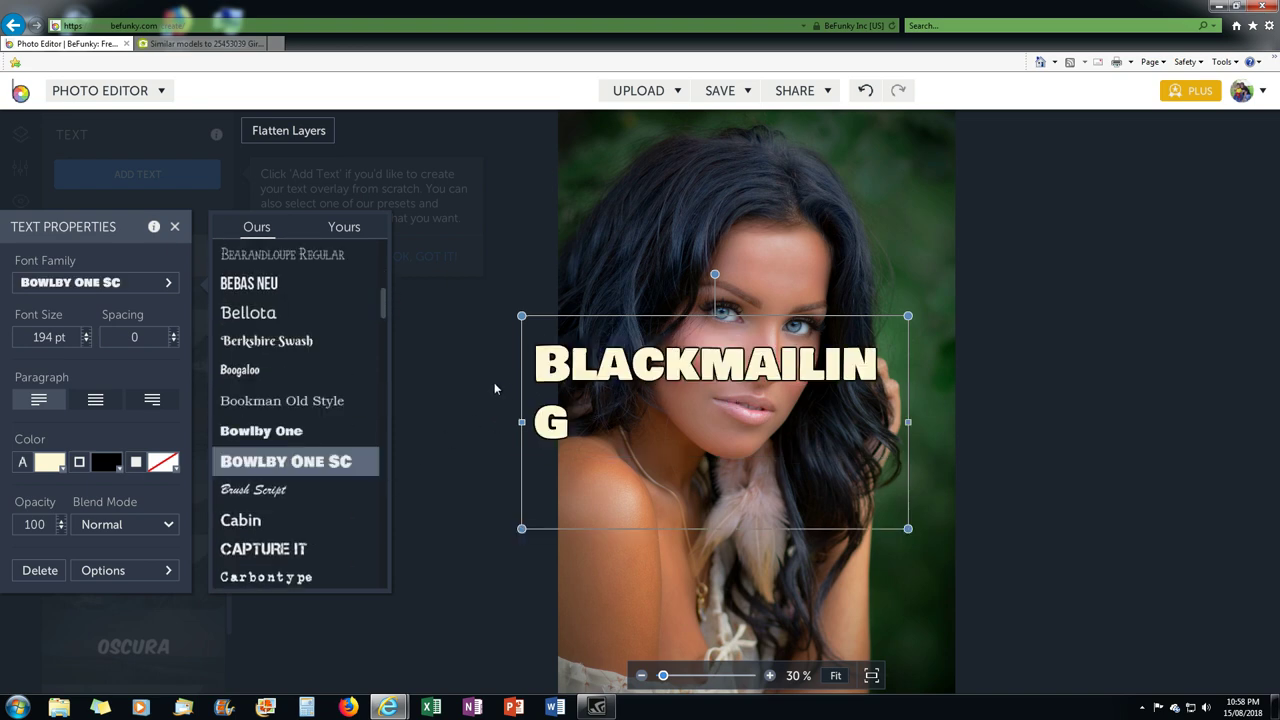
{"action": "left_click_drag", "start_coordinate": [384, 303], "coordinate": [383, 330]}
{"action": "left_click", "coordinate": [299, 391]}
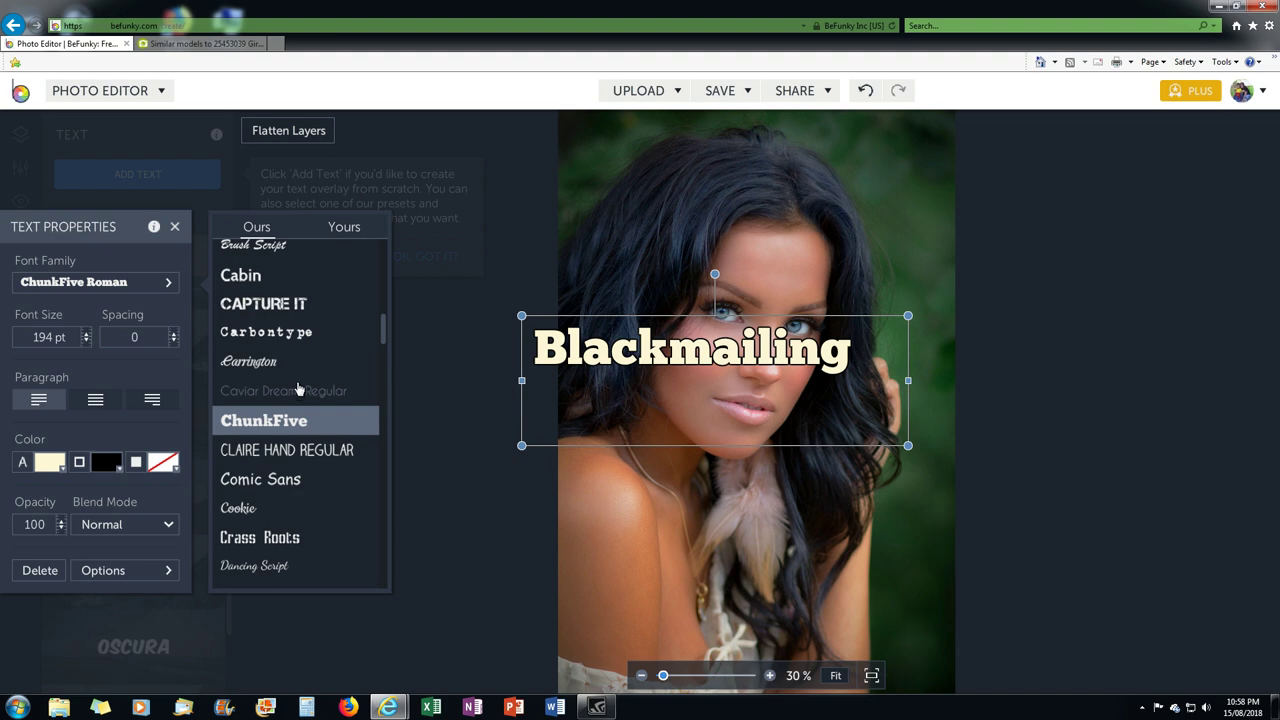
{"action": "left_click_drag", "start_coordinate": [383, 331], "coordinate": [385, 355]}
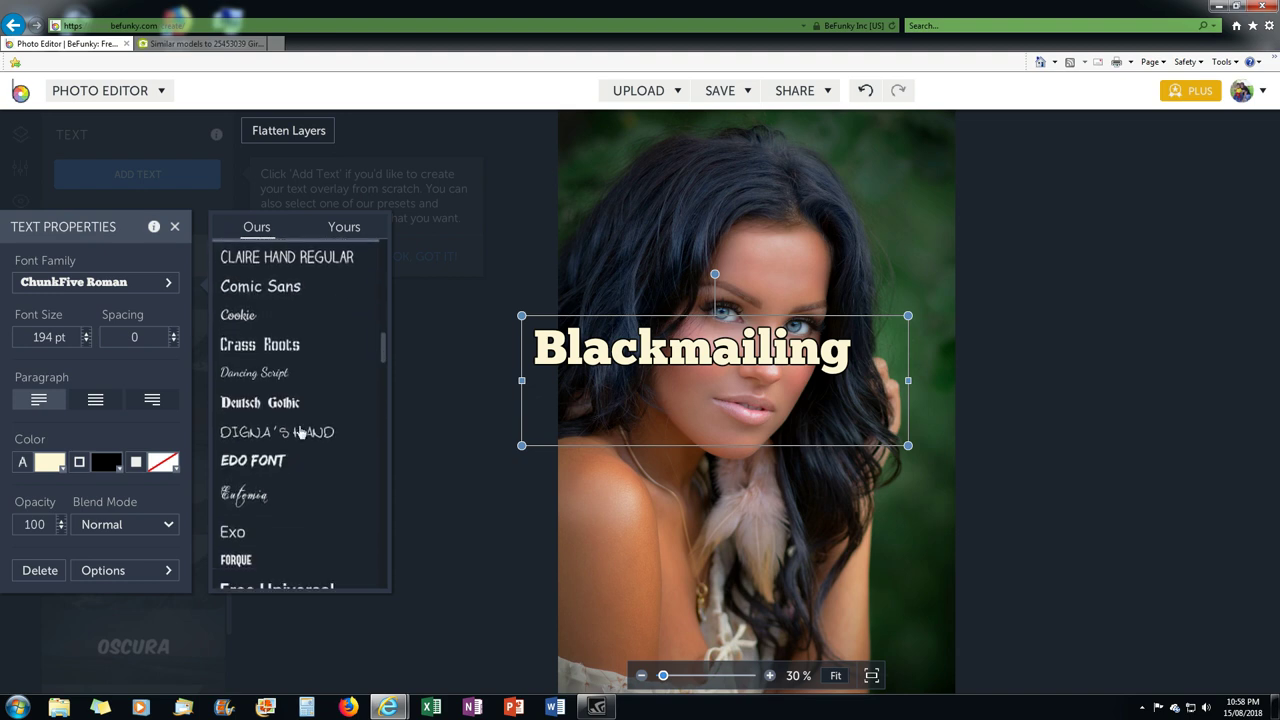
{"action": "left_click", "coordinate": [270, 461]}
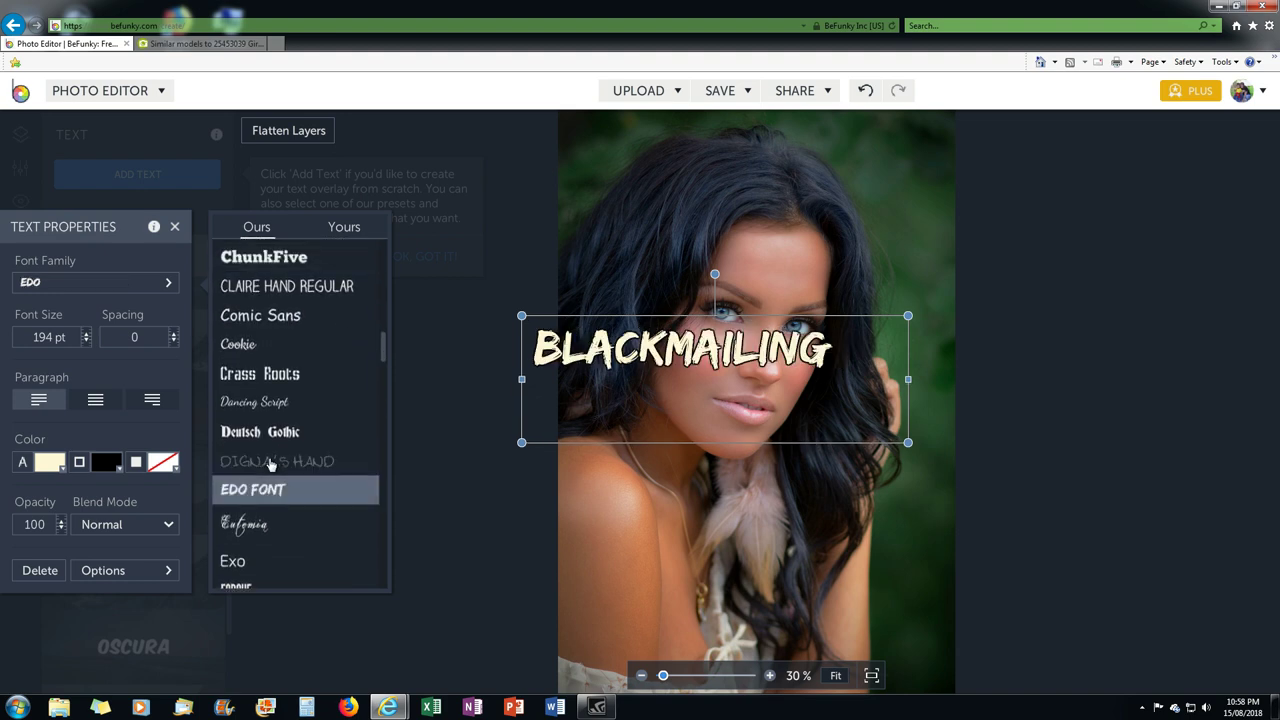
- Fit the text frame to the word, enlarge the text to about 252 pt, and place it slanting upward to the right across the model's hair
{"action": "left_click_drag", "start_coordinate": [908, 379], "coordinate": [848, 379]}
{"action": "left_click_drag", "start_coordinate": [848, 434], "coordinate": [830, 432]}
{"action": "mouse_move", "coordinate": [830, 374]}
{"action": "left_mouse_down"}
{"action": "mouse_move", "coordinate": [916, 374]}
{"action": "mouse_move", "coordinate": [824, 374]}
{"action": "left_mouse_up"}
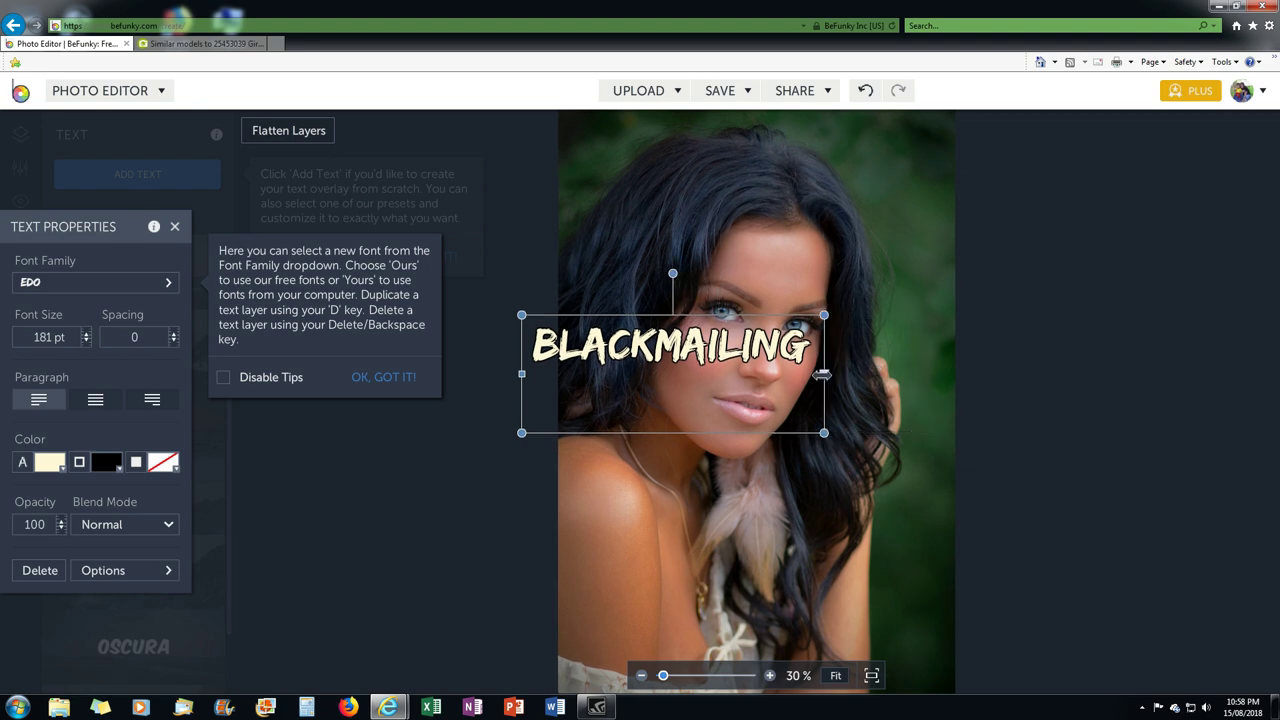
{"action": "left_click_drag", "start_coordinate": [822, 315], "coordinate": [943, 265]}
{"action": "left_click_drag", "start_coordinate": [760, 320], "coordinate": [798, 276]}
{"action": "left_click_drag", "start_coordinate": [771, 148], "coordinate": [727, 157]}
{"action": "left_click_drag", "start_coordinate": [781, 198], "coordinate": [784, 166]}
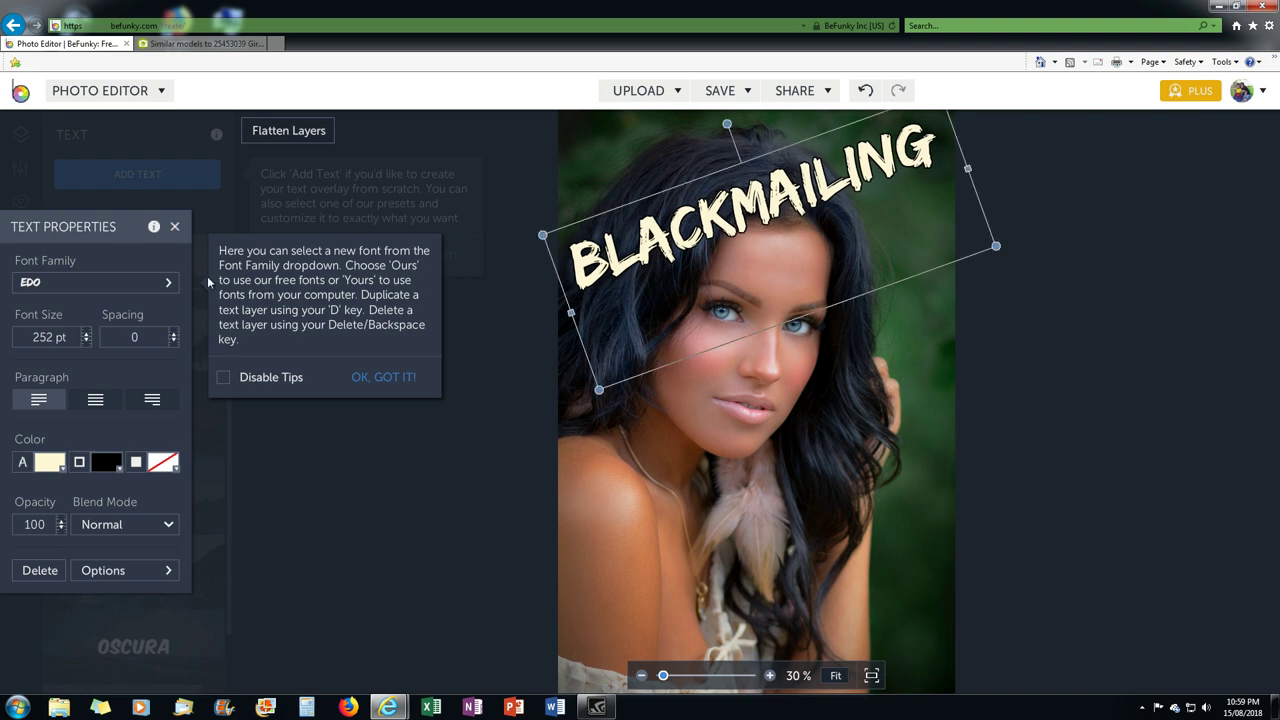
- Change the font of the slanted text to ChunkFive
{"action": "left_click", "coordinate": [128, 286]}
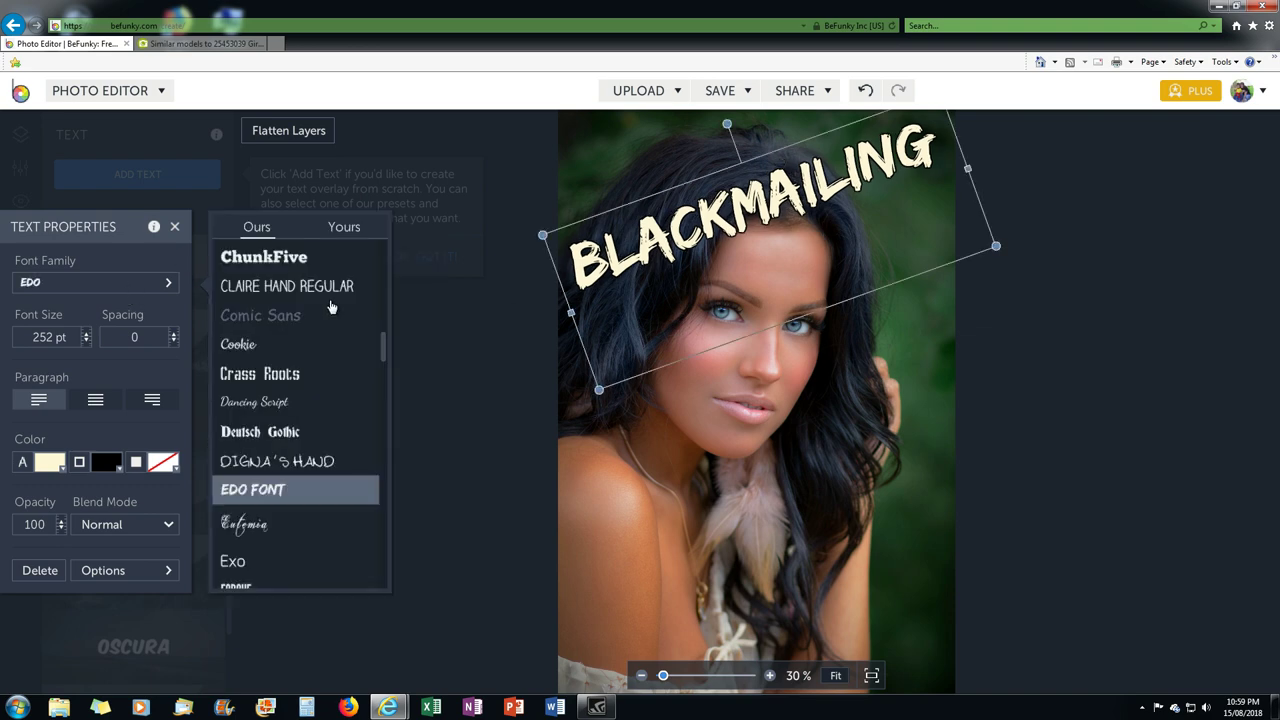
{"action": "left_click", "coordinate": [295, 259]}
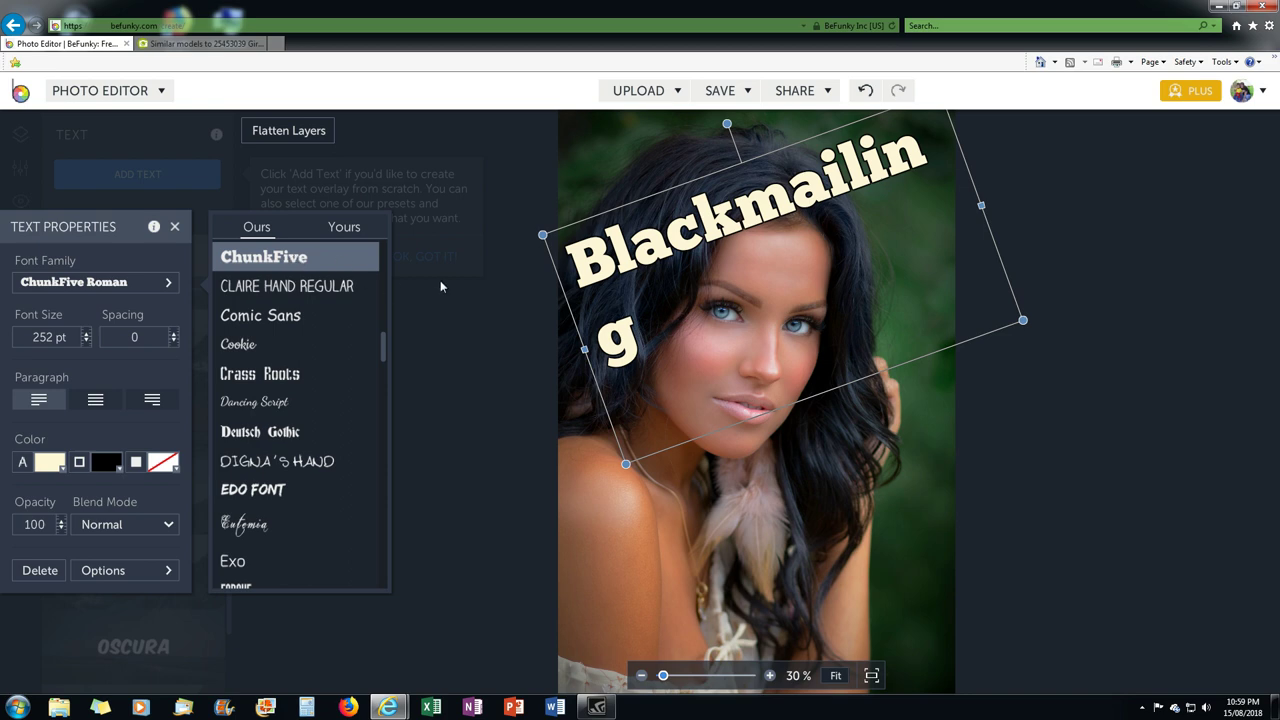
- Try the Comic Sans and Helsinki fonts on the slanted text, and set its font to Luckiest Guy
{"action": "left_click", "coordinate": [298, 317]}
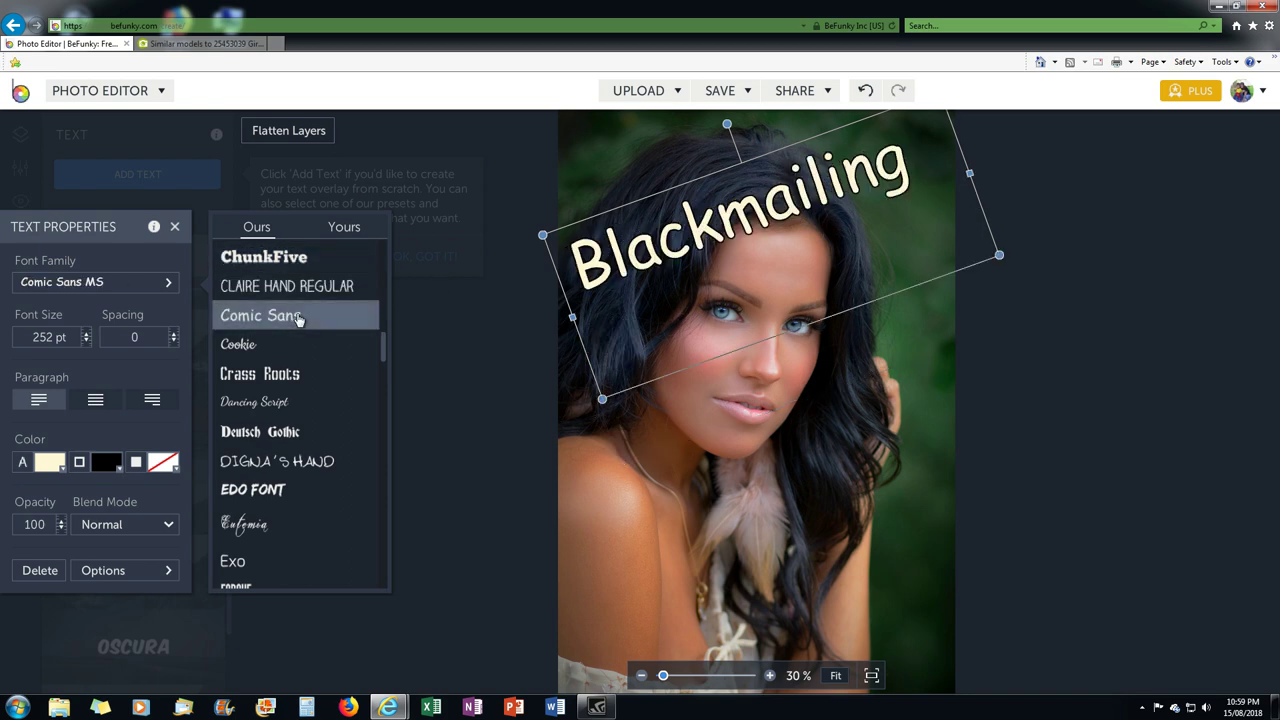
{"action": "left_click_drag", "start_coordinate": [385, 345], "coordinate": [389, 401]}
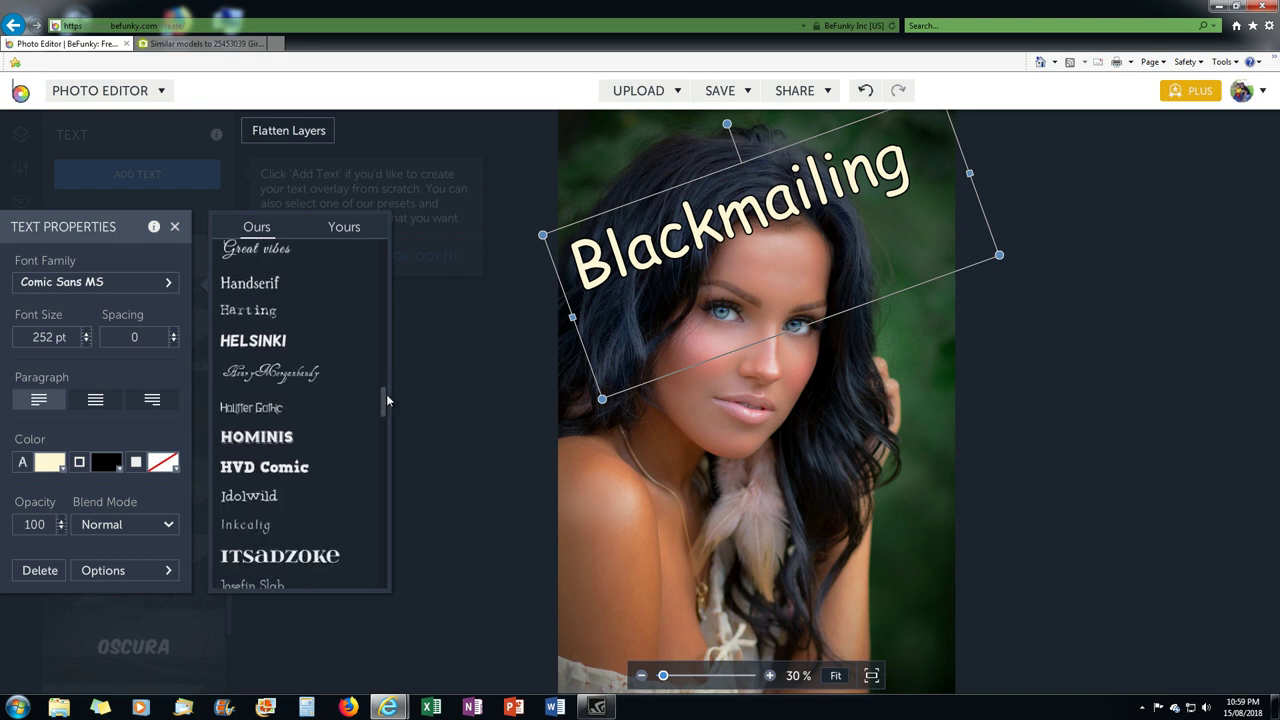
{"action": "left_click", "coordinate": [275, 348]}
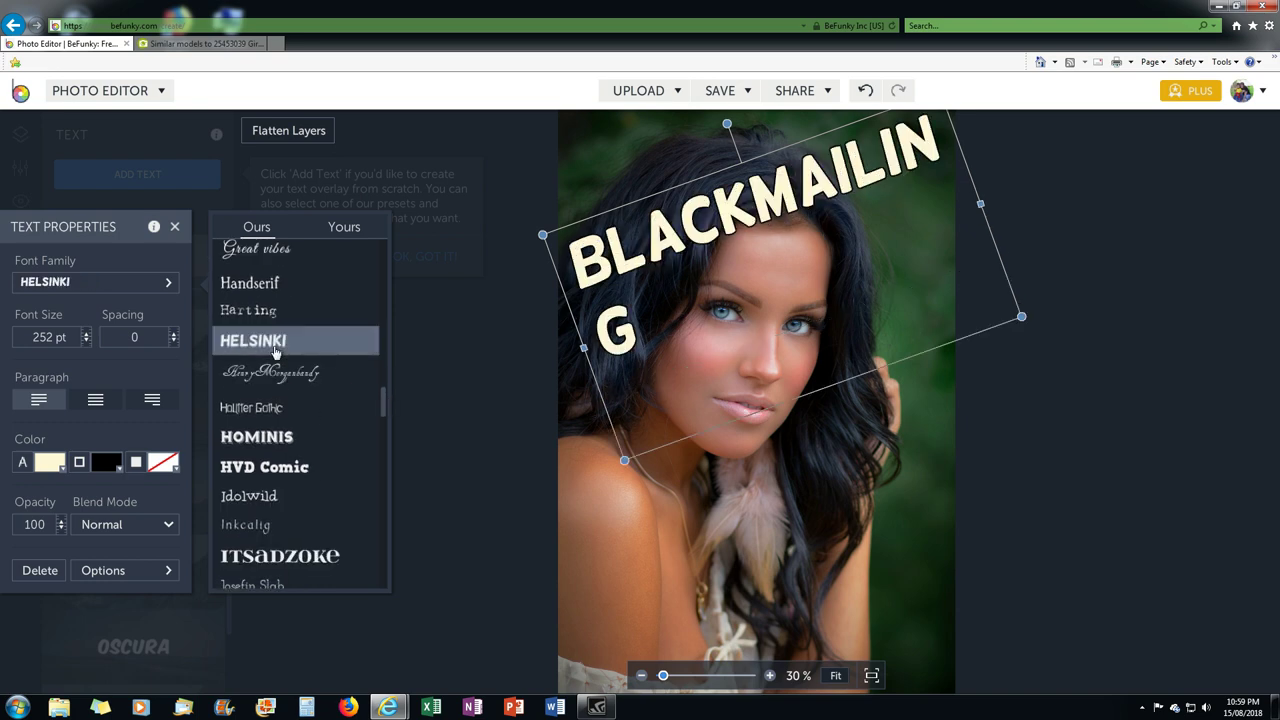
{"action": "left_click_drag", "start_coordinate": [385, 402], "coordinate": [384, 453]}
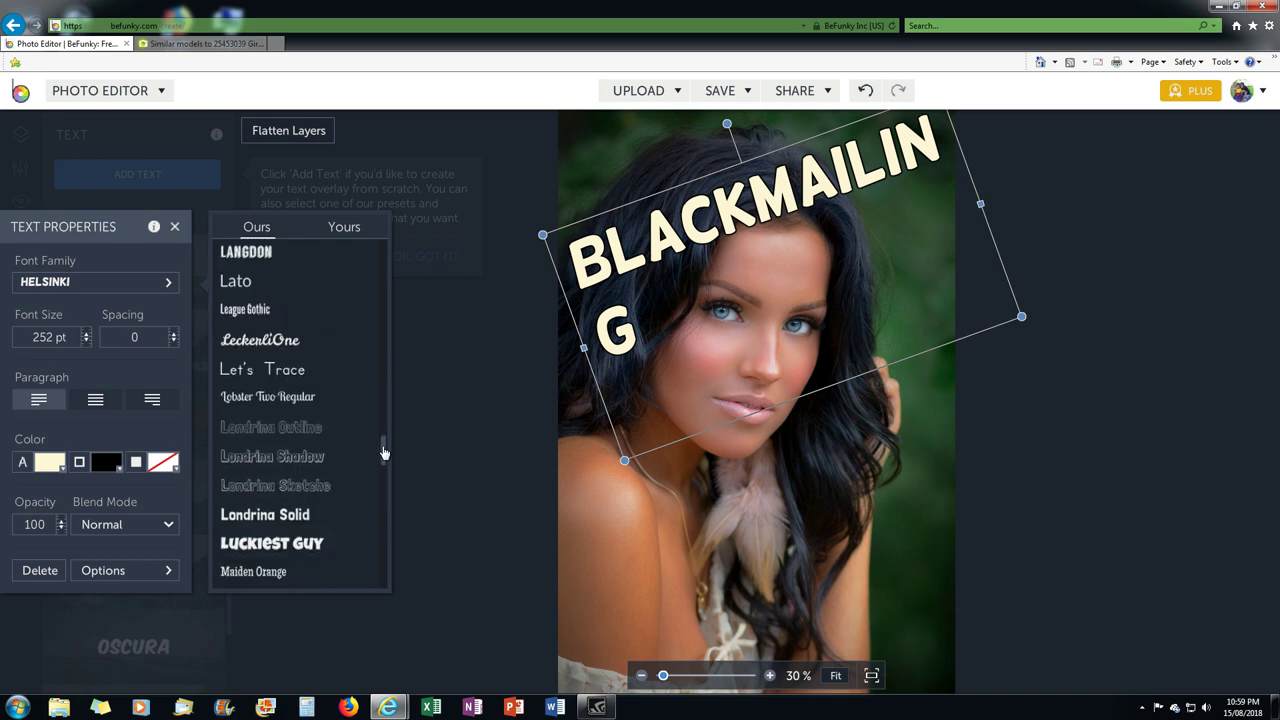
{"action": "left_click", "coordinate": [296, 545]}
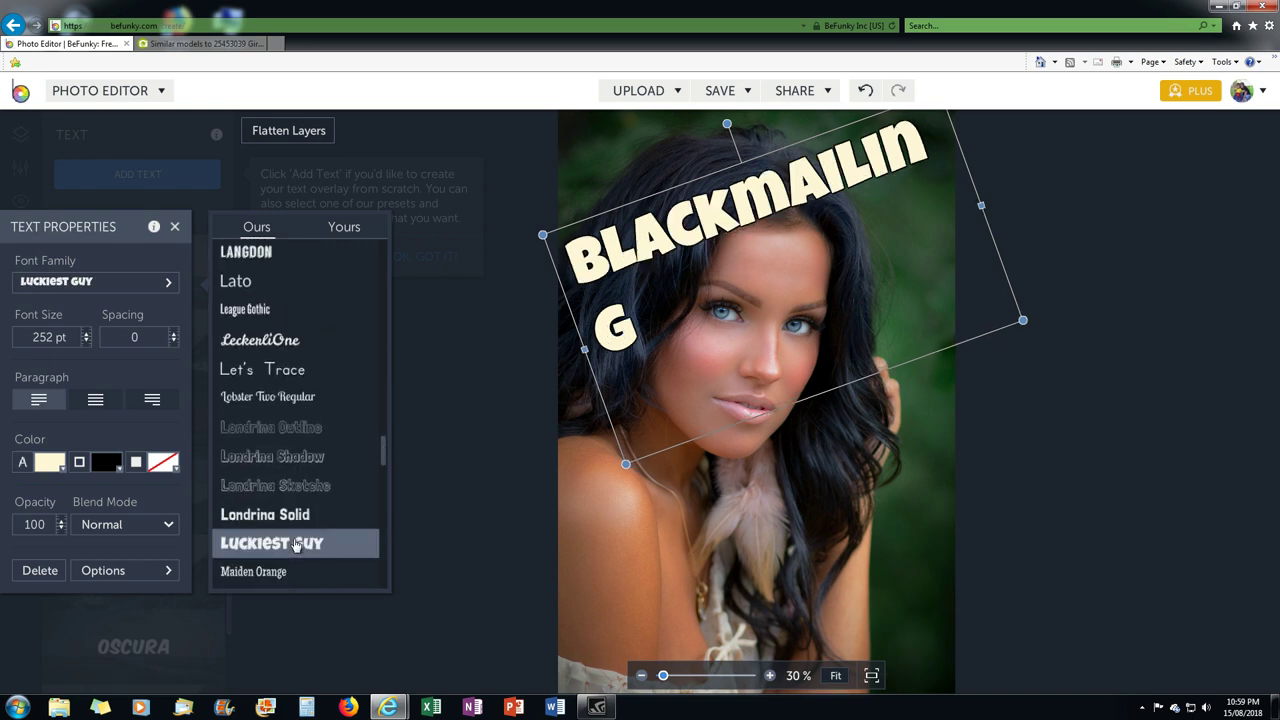
- Widen the slanted text's frame so that the whole word fits on one line
{"action": "scroll", "coordinate": [383, 449], "scroll_direction": "down", "scroll_amount": 4}
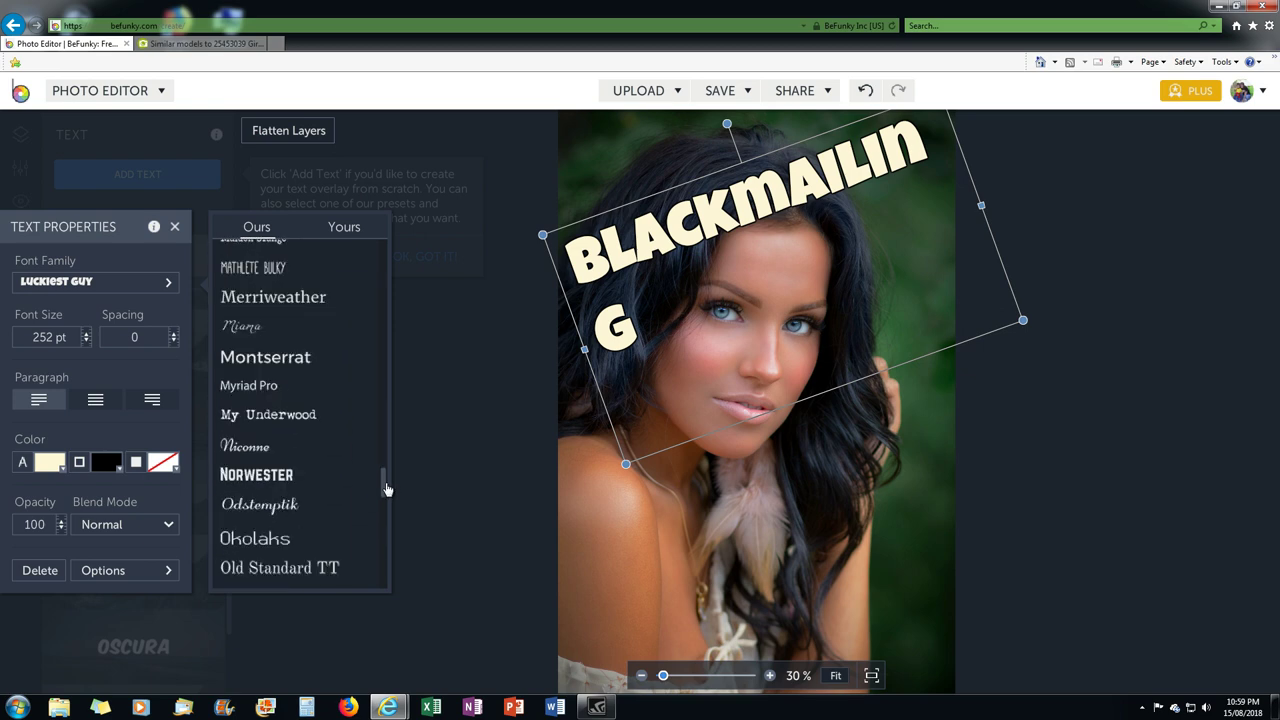
{"action": "scroll", "coordinate": [387, 492], "scroll_direction": "down", "scroll_amount": 3}
{"action": "scroll", "coordinate": [386, 495], "scroll_direction": "up", "scroll_amount": 6}
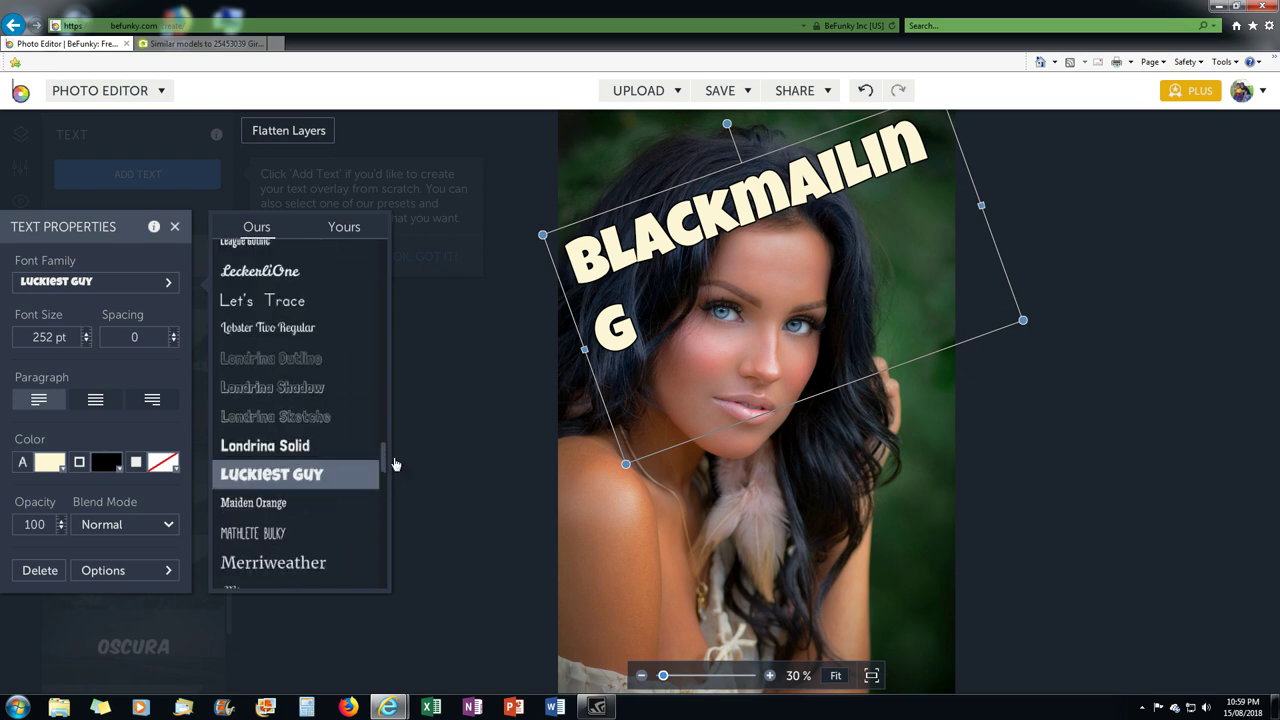
{"action": "left_click_drag", "start_coordinate": [395, 464], "coordinate": [388, 262]}
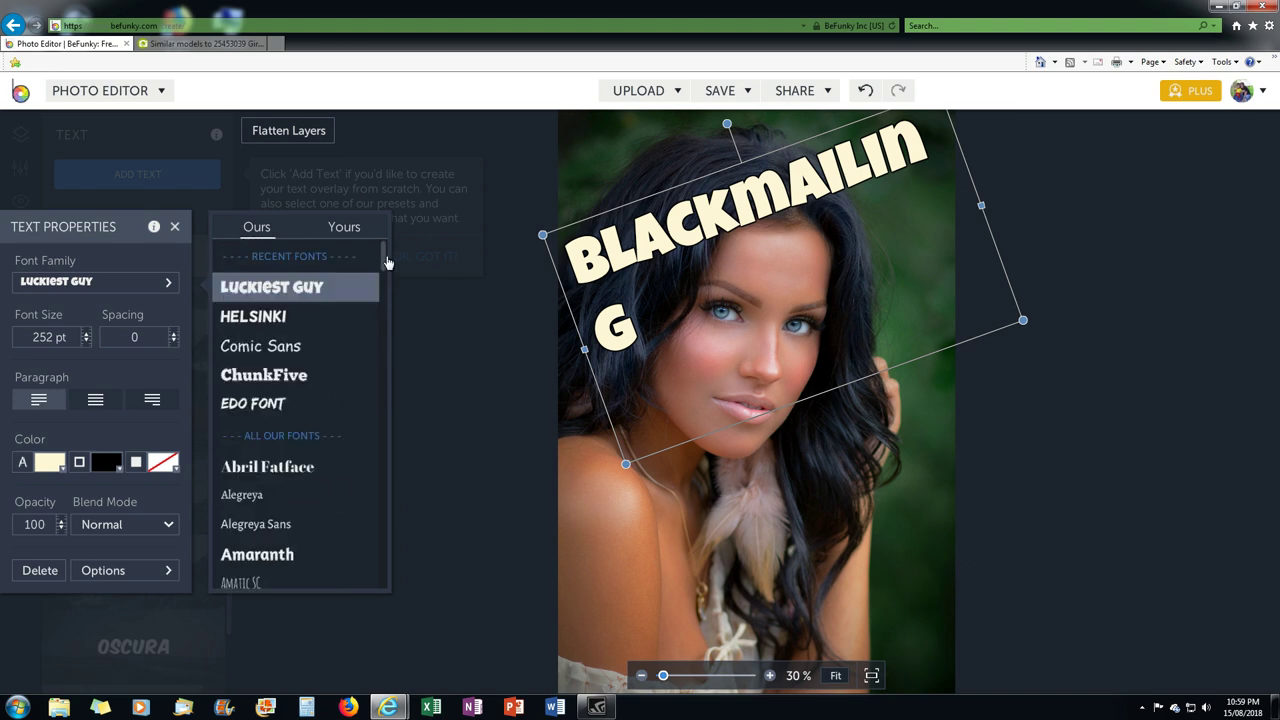
{"action": "left_click_drag", "start_coordinate": [986, 200], "coordinate": [1008, 201]}
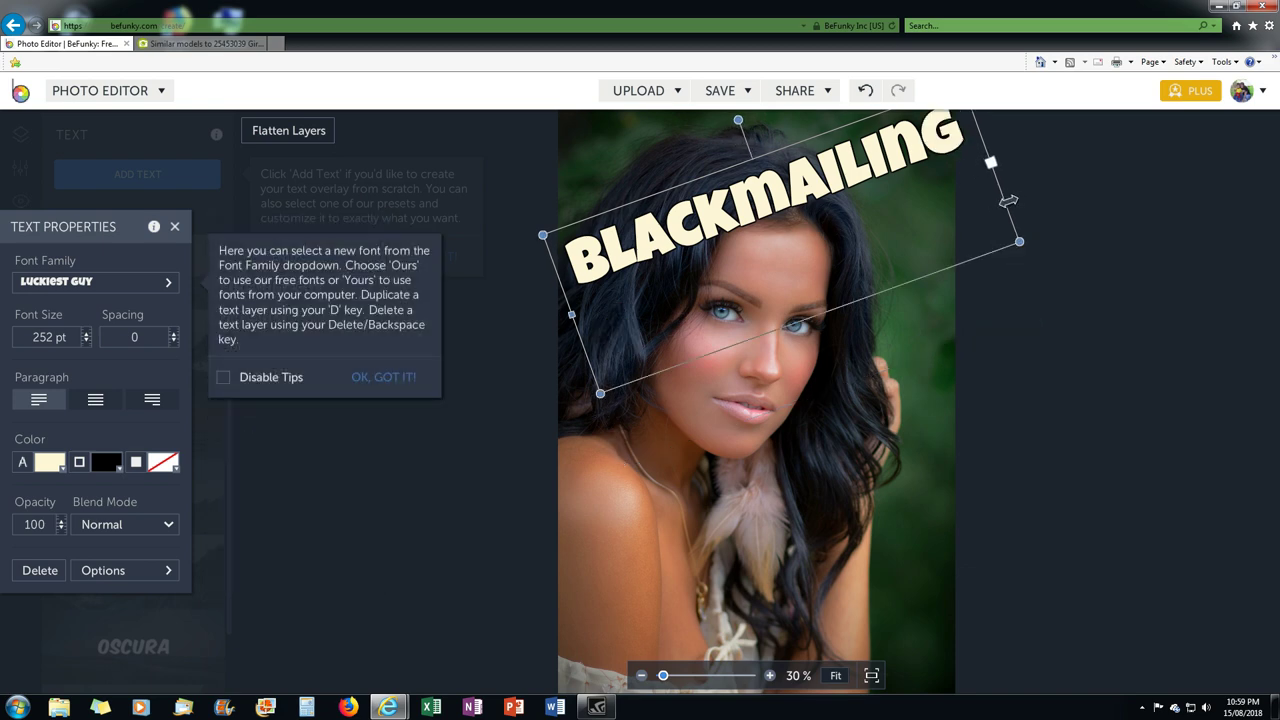
{"action": "left_click_drag", "start_coordinate": [1008, 201], "coordinate": [1008, 201]}
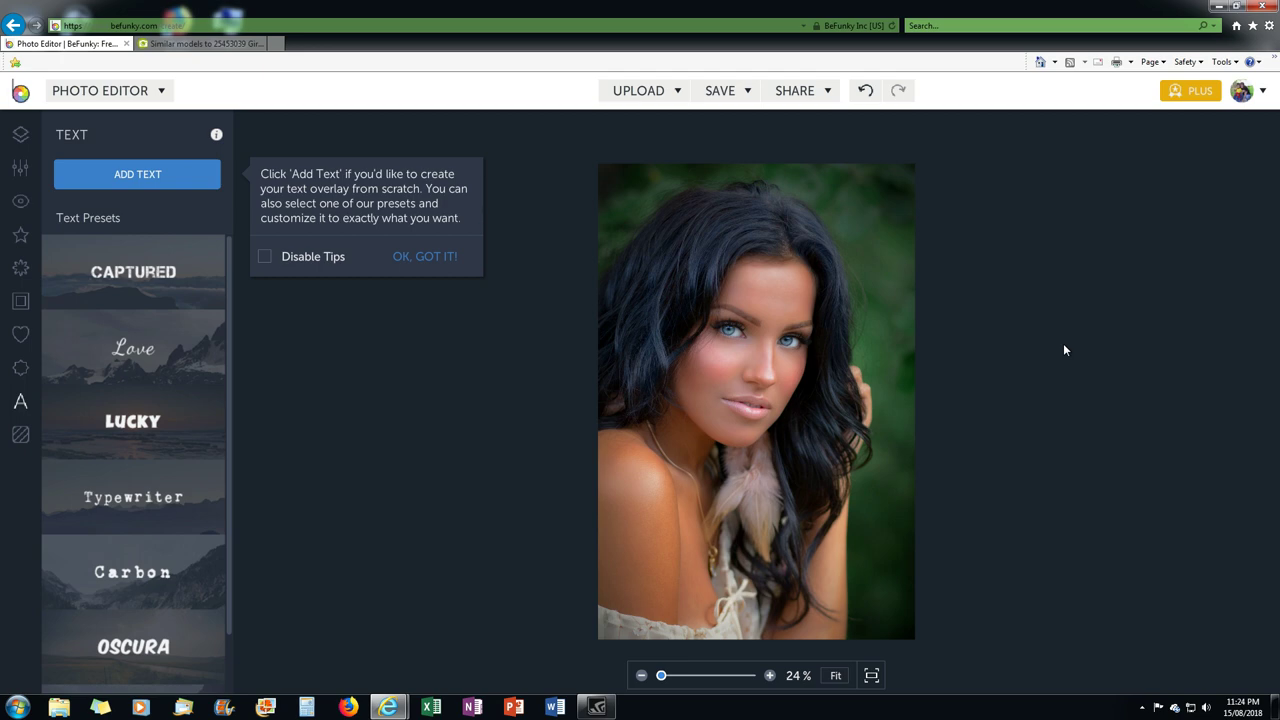
- Add a text overlay to the portrait, enlarge it to about 79 pt and replace its placeholder with "Breaking"
{"action": "left_click", "coordinate": [137, 174]}
{"action": "left_click_drag", "start_coordinate": [692, 403], "coordinate": [500, 388]}
{"action": "left_click", "coordinate": [646, 403]}
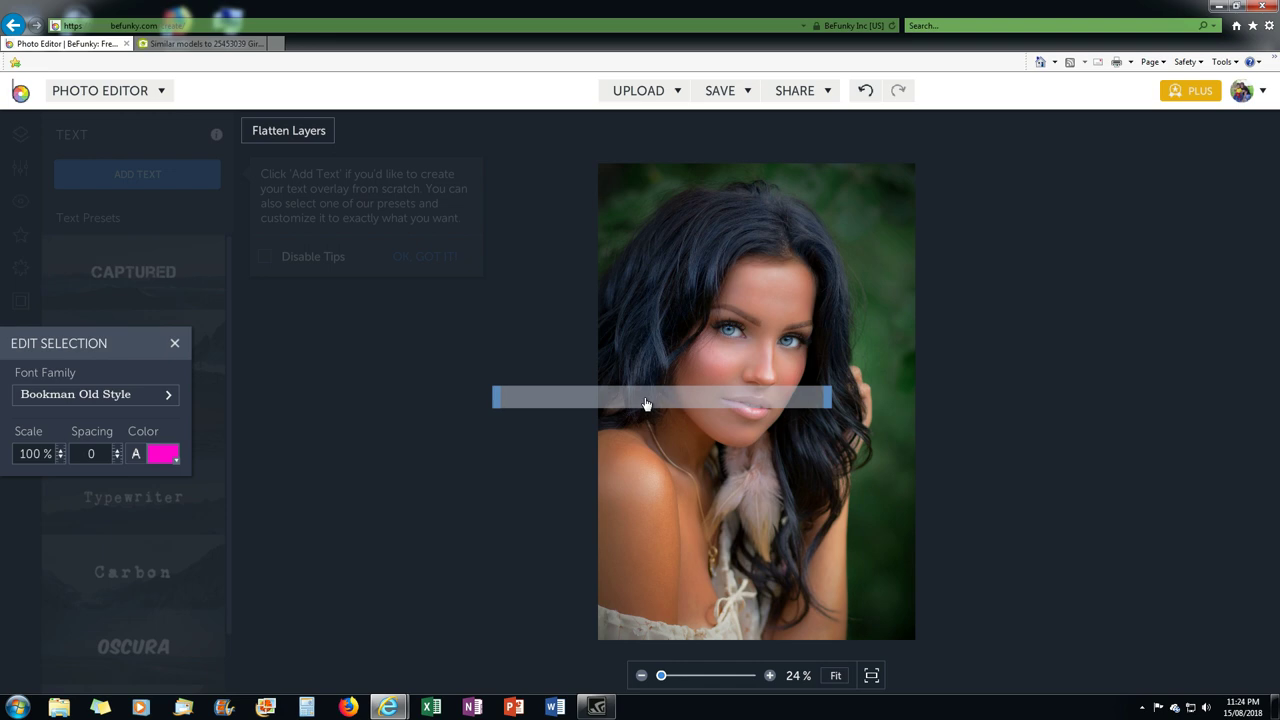
{"action": "type", "text": "Breaking"}
{"action": "left_click", "coordinate": [598, 437]}
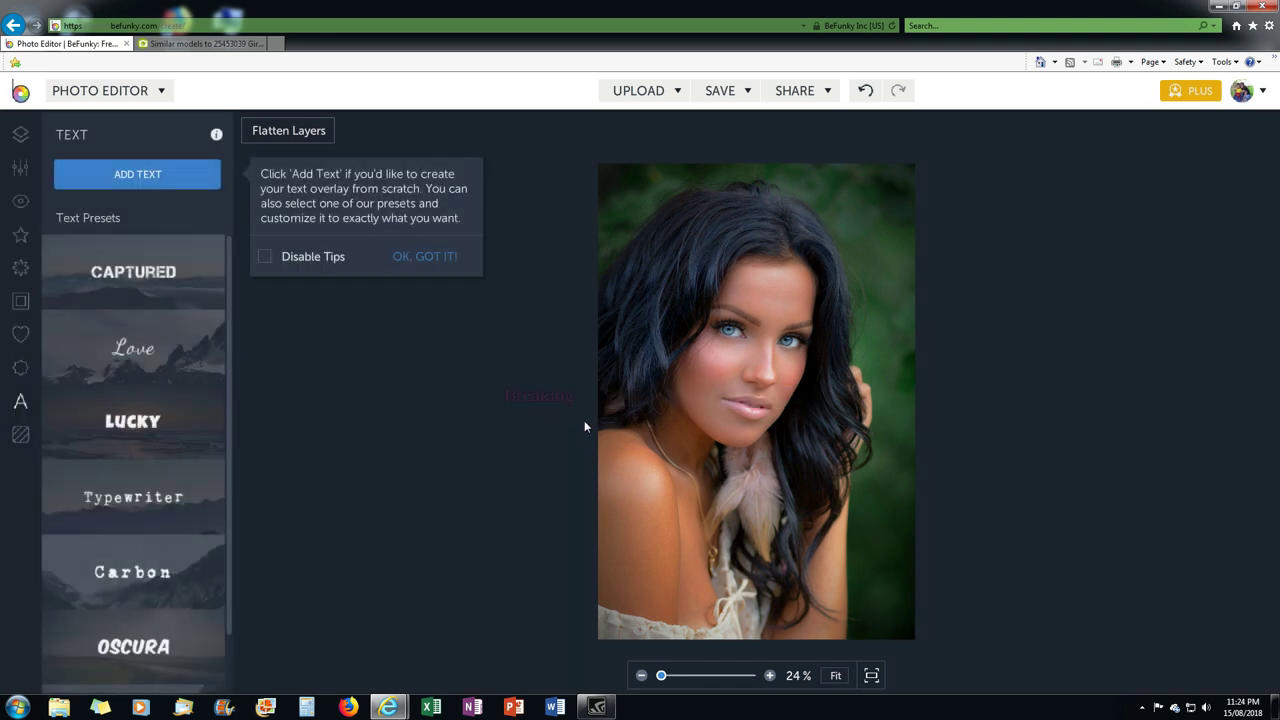
- Set the Breaking text's font to Capture It, enlarge it to about 296 pt and center-align it
{"action": "left_click", "coordinate": [563, 403]}
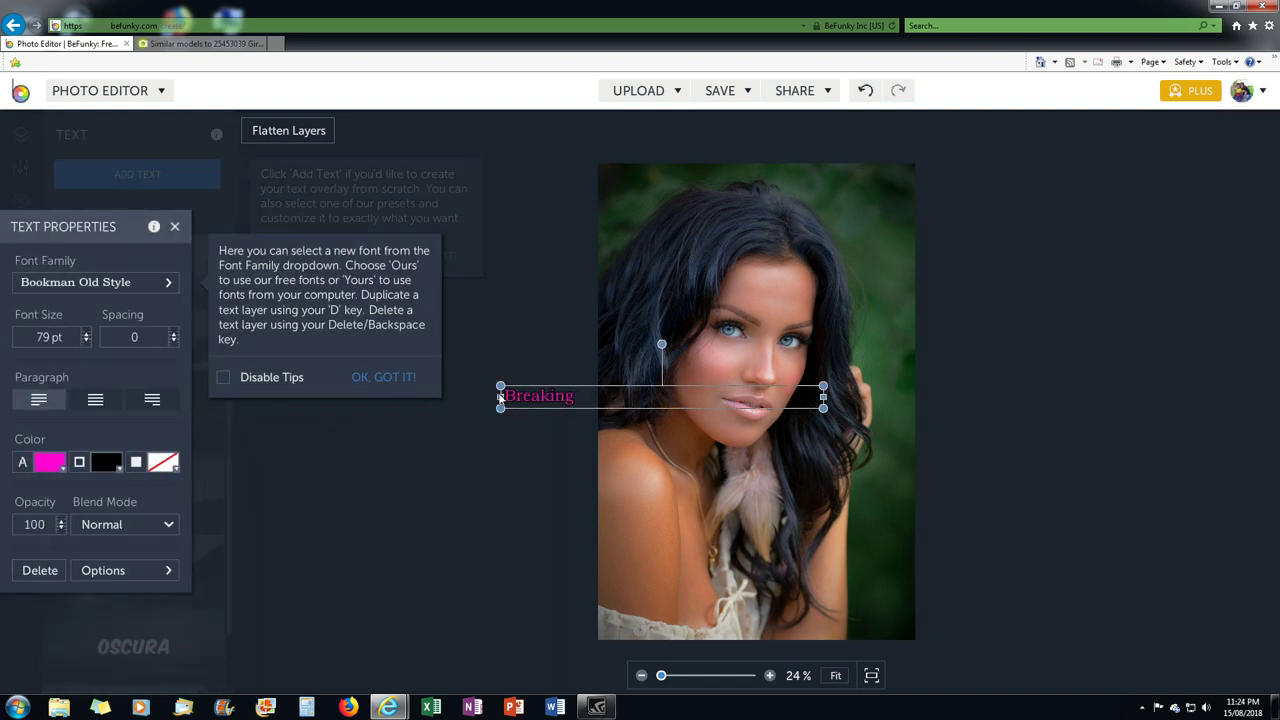
{"action": "left_click_drag", "start_coordinate": [536, 397], "coordinate": [580, 352]}
{"action": "left_click", "coordinate": [143, 286]}
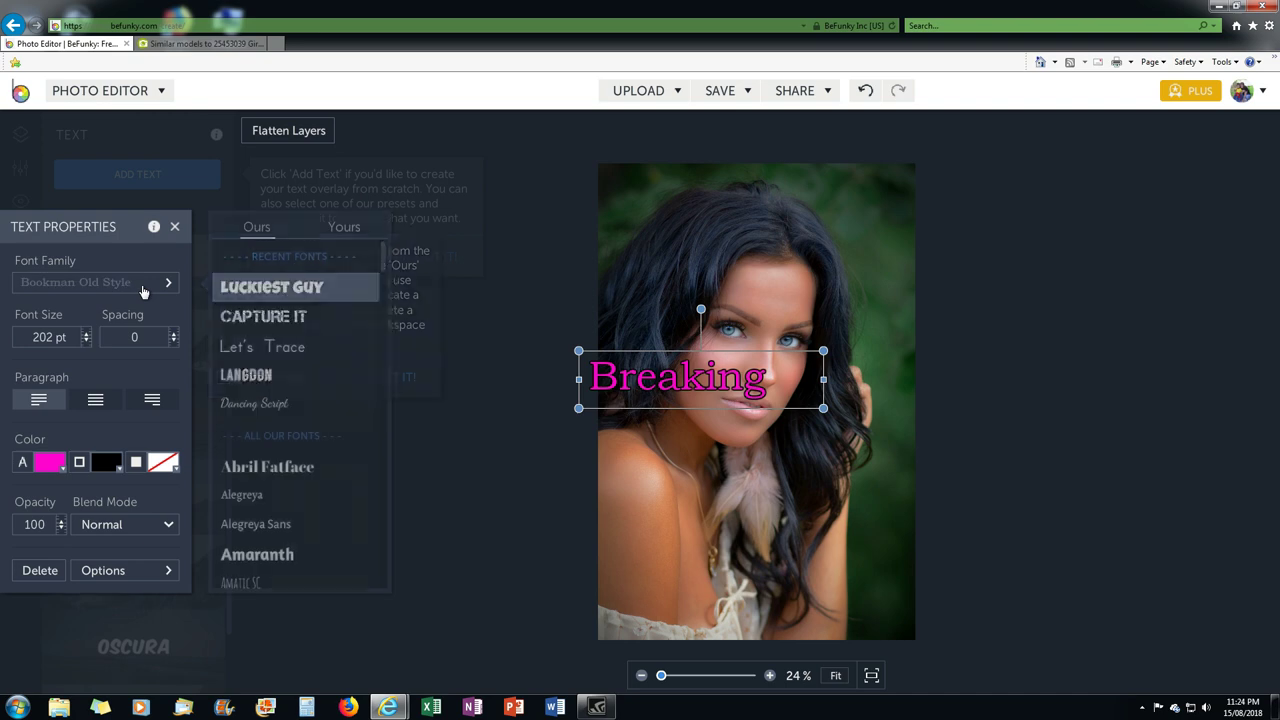
{"action": "left_click", "coordinate": [268, 317]}
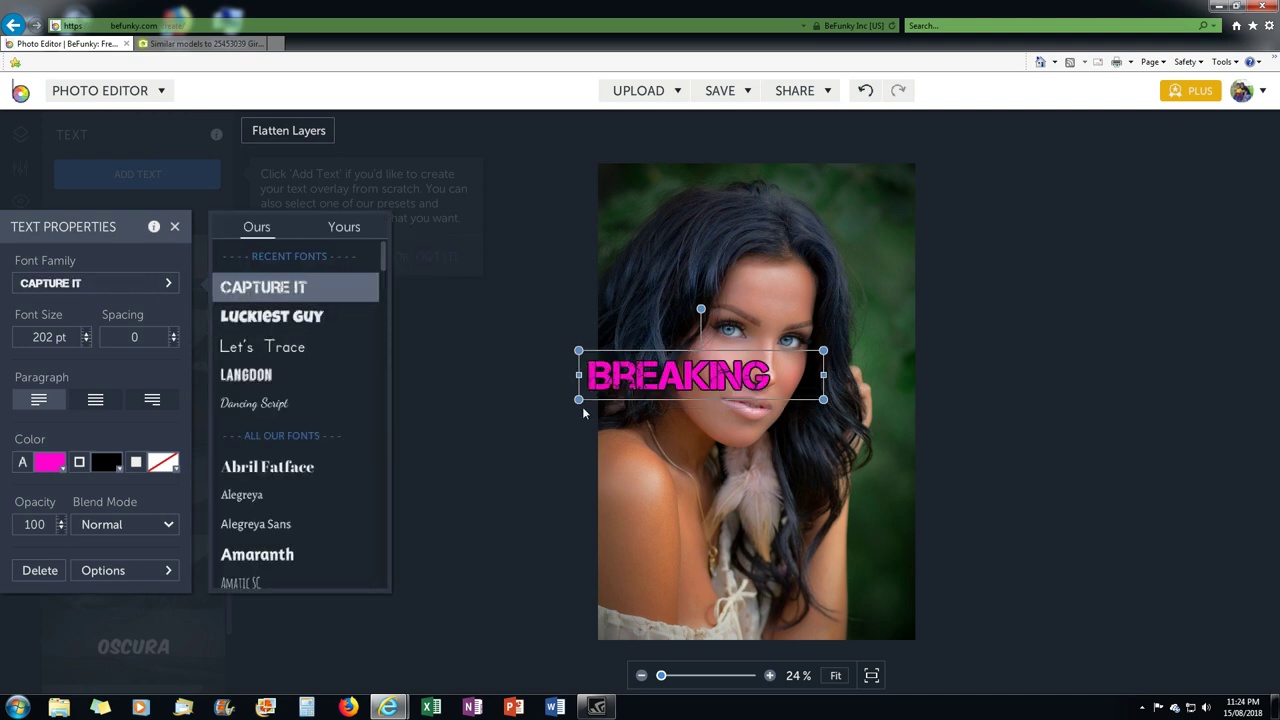
{"action": "left_click_drag", "start_coordinate": [822, 399], "coordinate": [887, 425]}
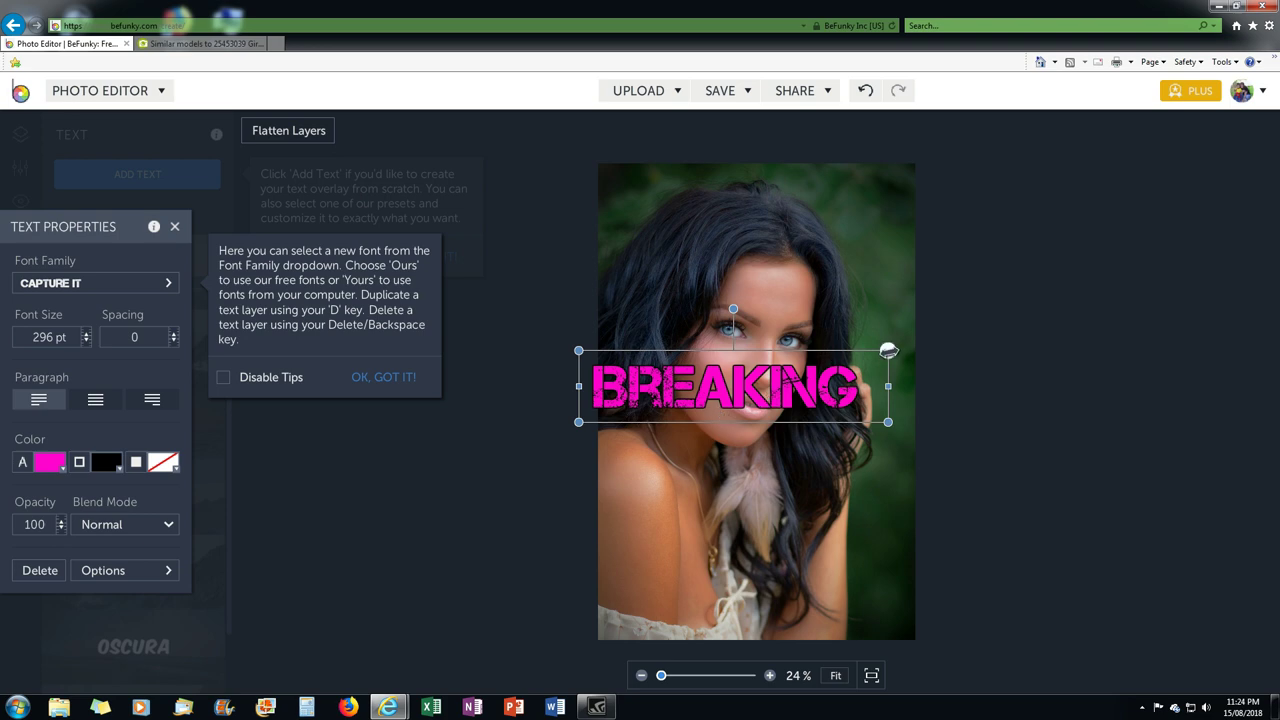
{"action": "left_click", "coordinate": [97, 401]}
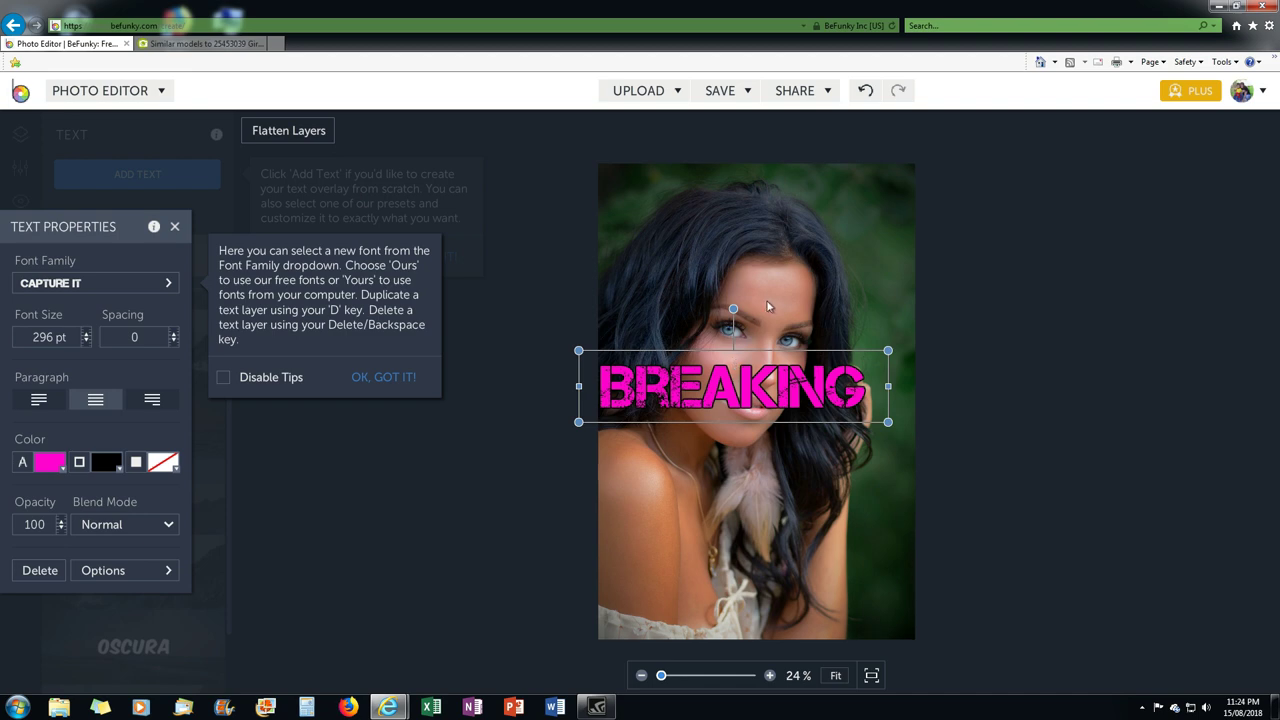
- Move the BREAKING text to the top of the photo and enlarge it to about 345 pt, spanning the photo's width
{"action": "left_click_drag", "start_coordinate": [723, 377], "coordinate": [723, 188]}
{"action": "left_click_drag", "start_coordinate": [894, 238], "coordinate": [933, 249]}
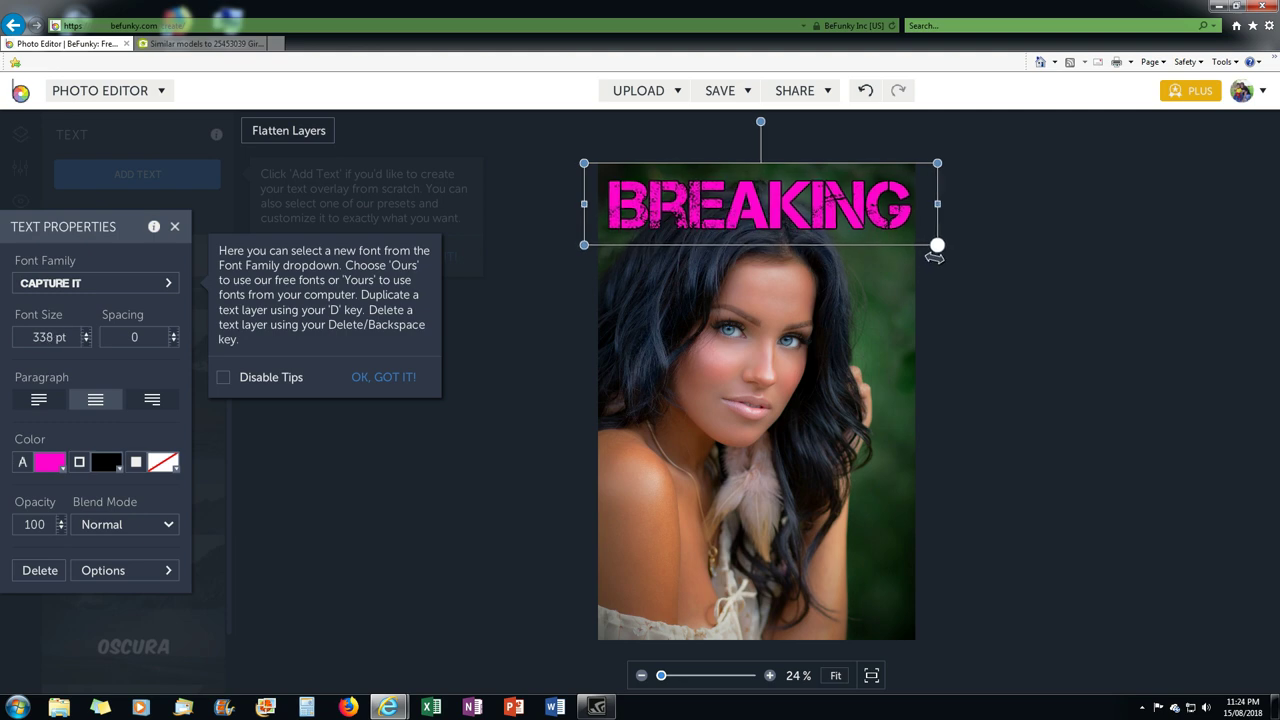
{"action": "left_click_drag", "start_coordinate": [584, 163], "coordinate": [577, 160]}
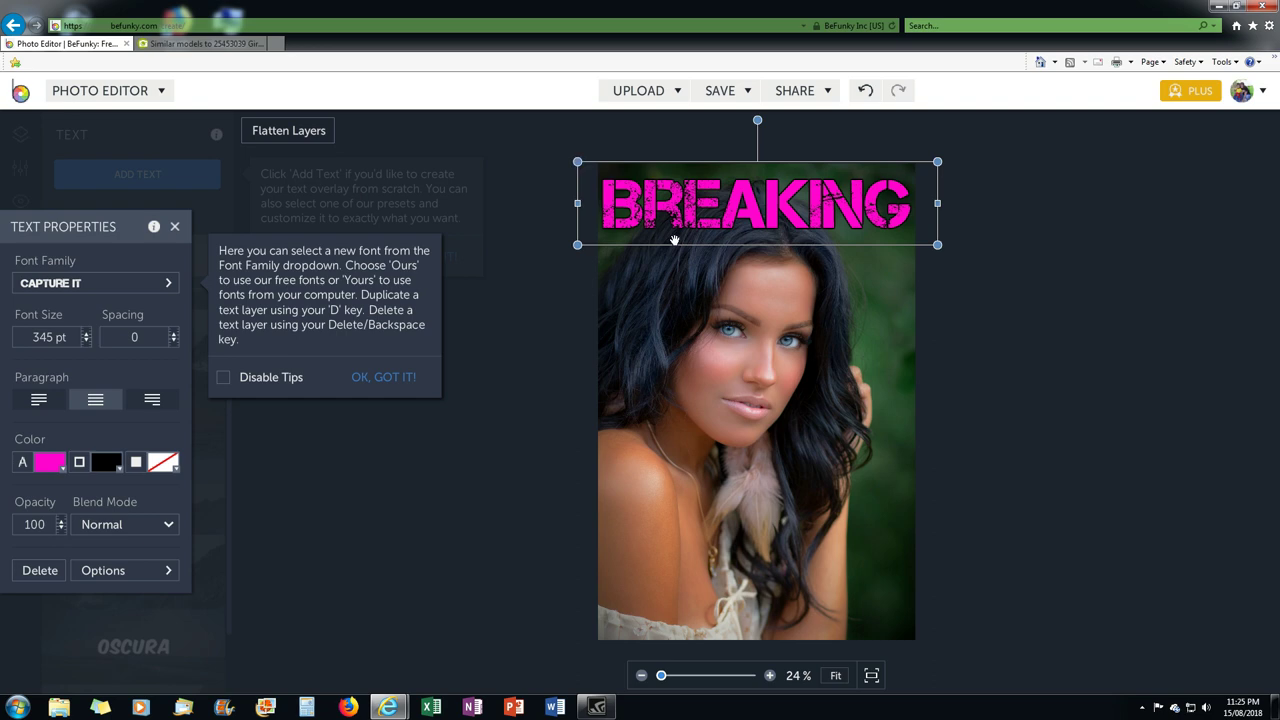
{"action": "left_click", "coordinate": [706, 288]}
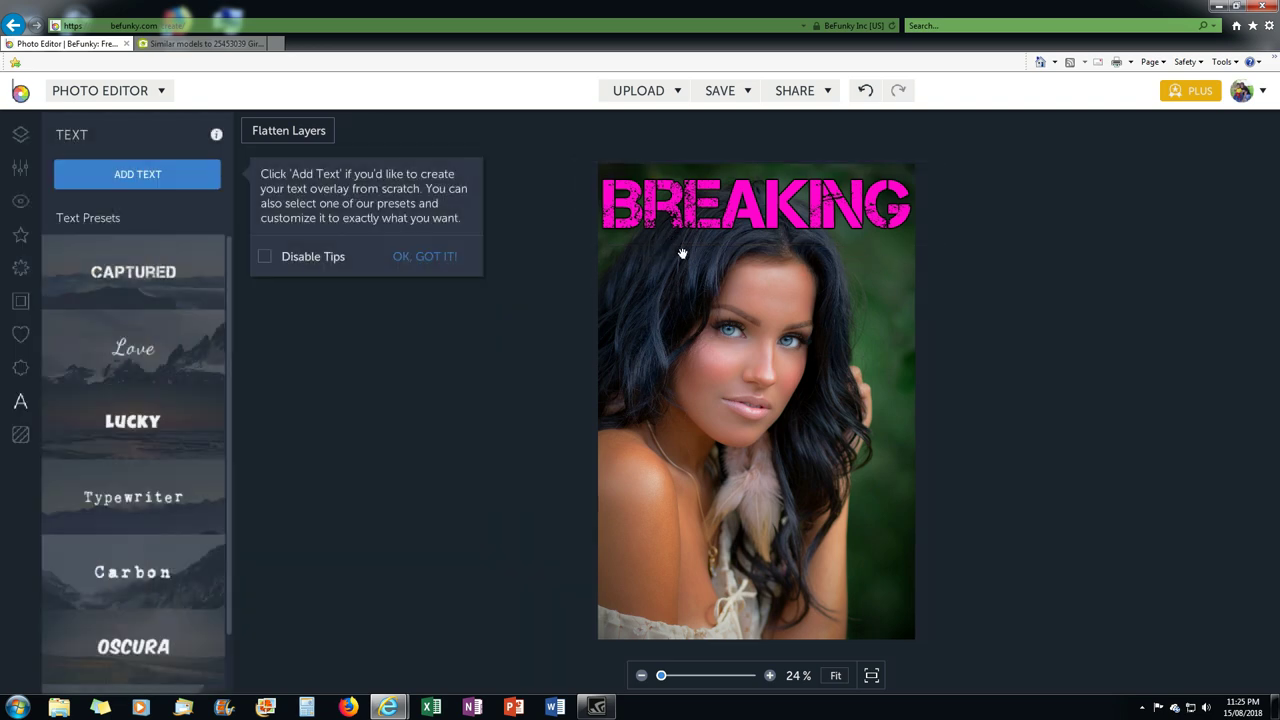
- Try blue and dark magenta as the BREAKING text's color, and set it to a bright hot pink
{"action": "left_click", "coordinate": [775, 210]}
{"action": "left_click", "coordinate": [50, 462]}
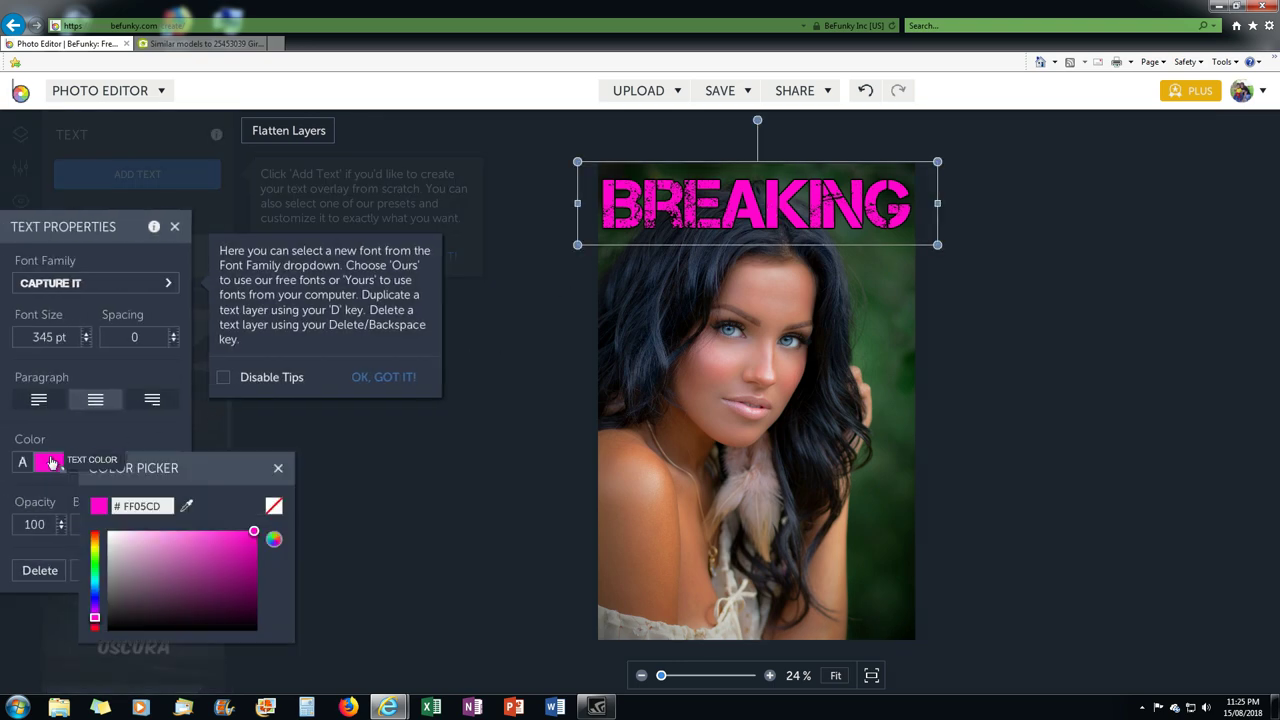
{"action": "left_click_drag", "start_coordinate": [95, 620], "coordinate": [95, 590]}
{"action": "left_click", "coordinate": [250, 535]}
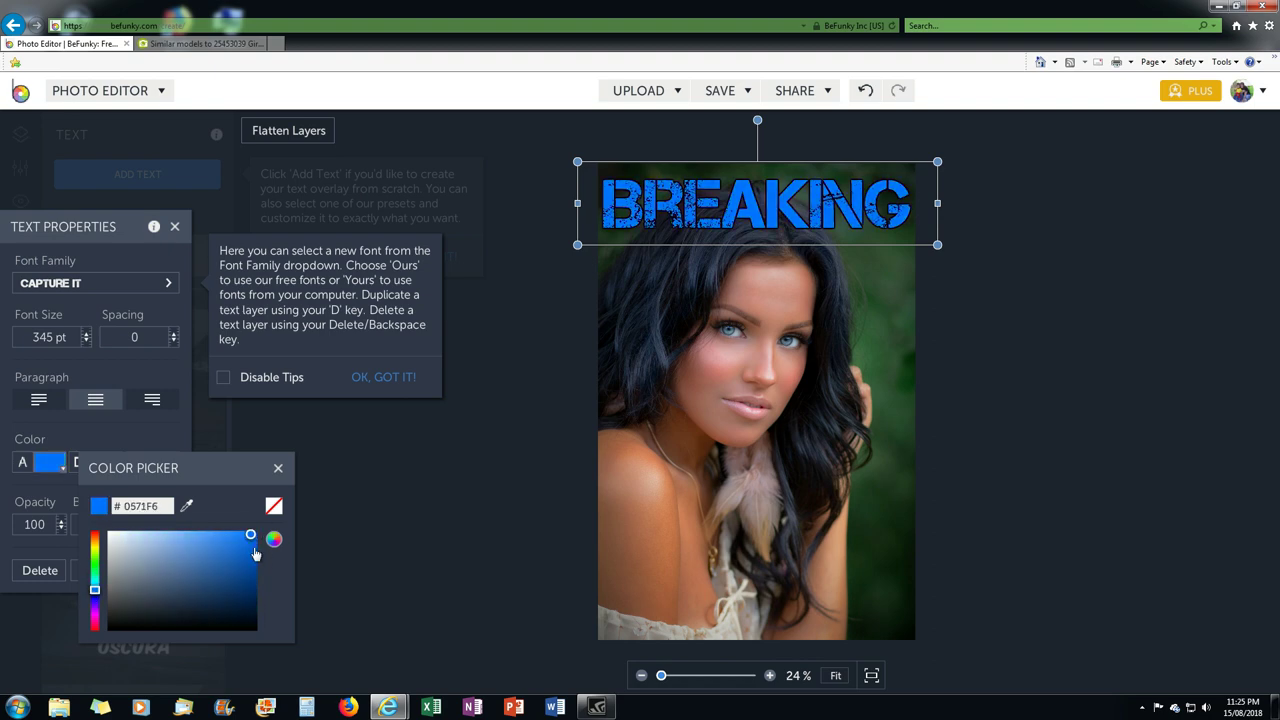
{"action": "mouse_move", "coordinate": [255, 553]}
{"action": "left_mouse_down"}
{"action": "mouse_move", "coordinate": [251, 622]}
{"action": "mouse_move", "coordinate": [252, 563]}
{"action": "left_mouse_up"}
{"action": "left_click_drag", "start_coordinate": [95, 596], "coordinate": [95, 619]}
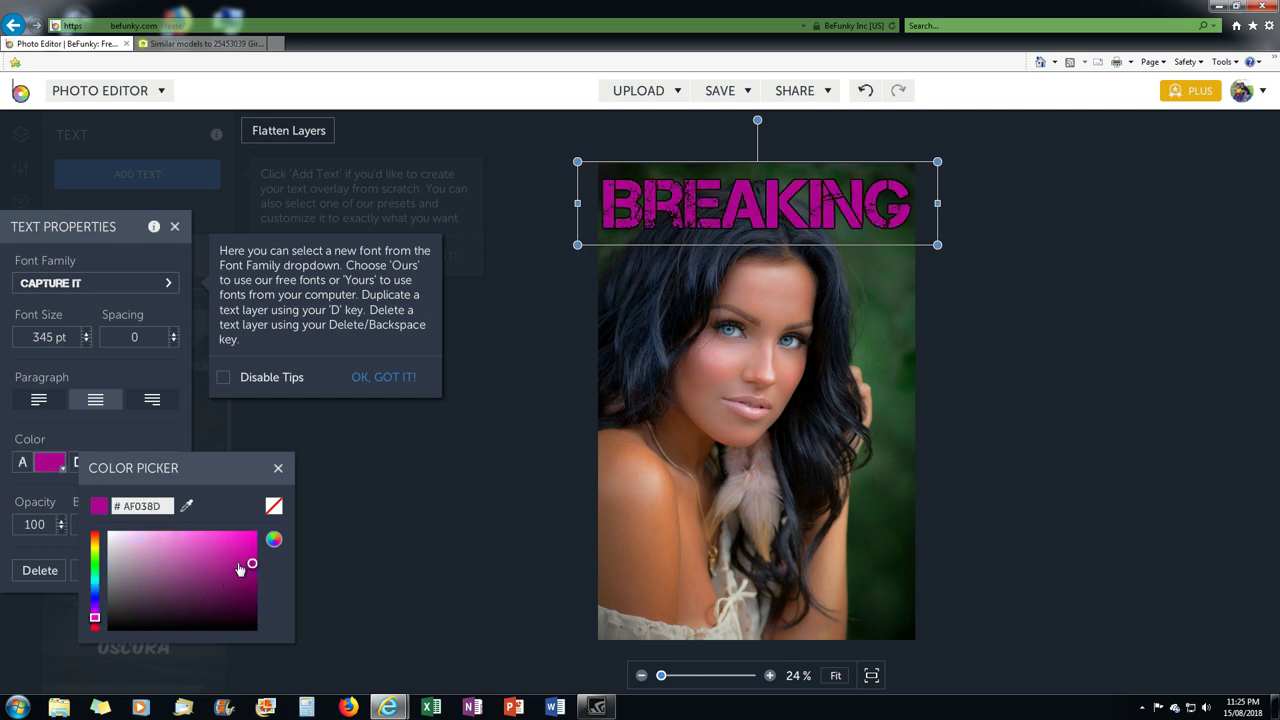
{"action": "left_click_drag", "start_coordinate": [251, 565], "coordinate": [256, 533]}
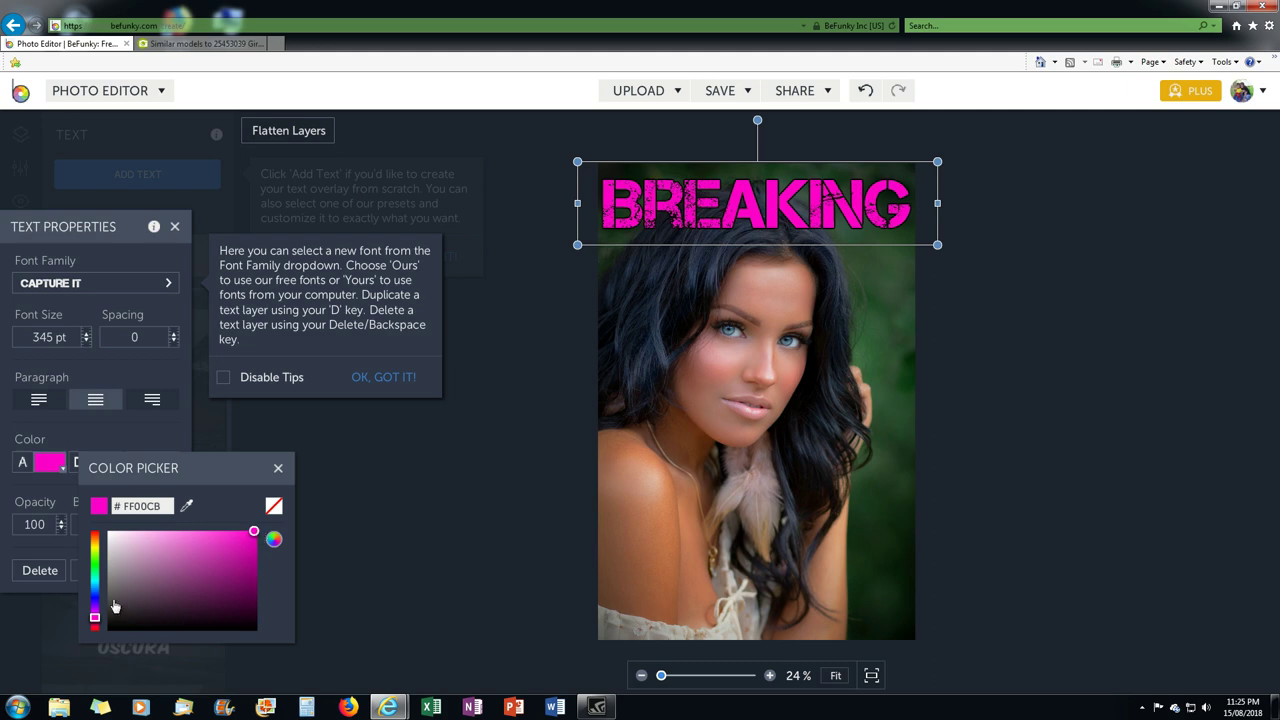
{"action": "left_click_drag", "start_coordinate": [95, 617], "coordinate": [97, 626]}
{"action": "left_click", "coordinate": [649, 441]}
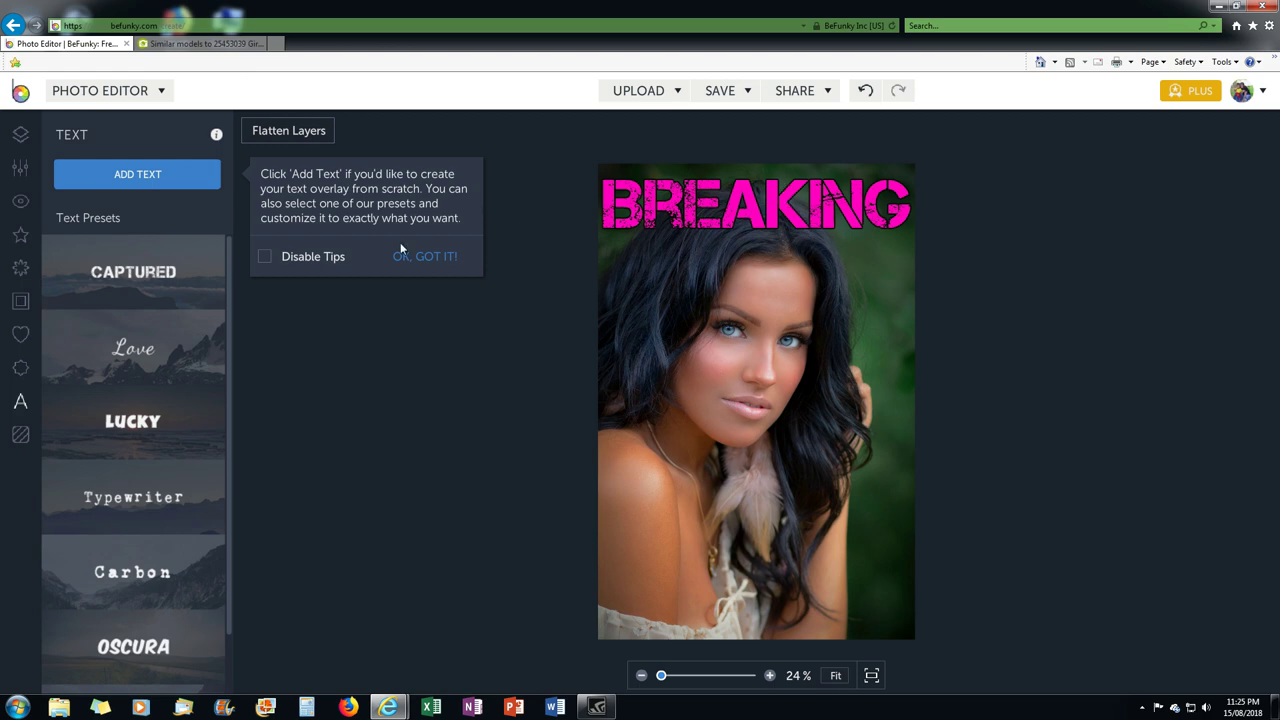
- Add a second text overlay, enlarge it to about 68 pt and replace its placeholder with "The"
{"action": "left_click", "coordinate": [136, 178]}
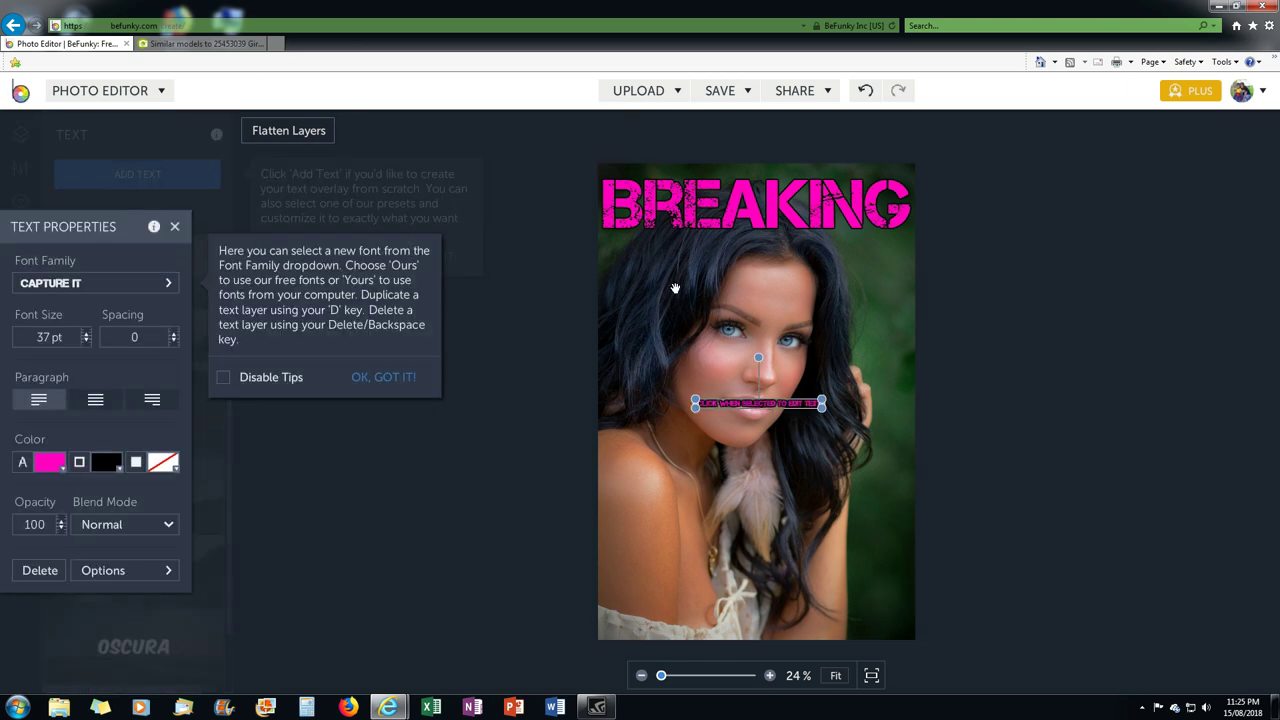
{"action": "left_click_drag", "start_coordinate": [695, 403], "coordinate": [587, 392]}
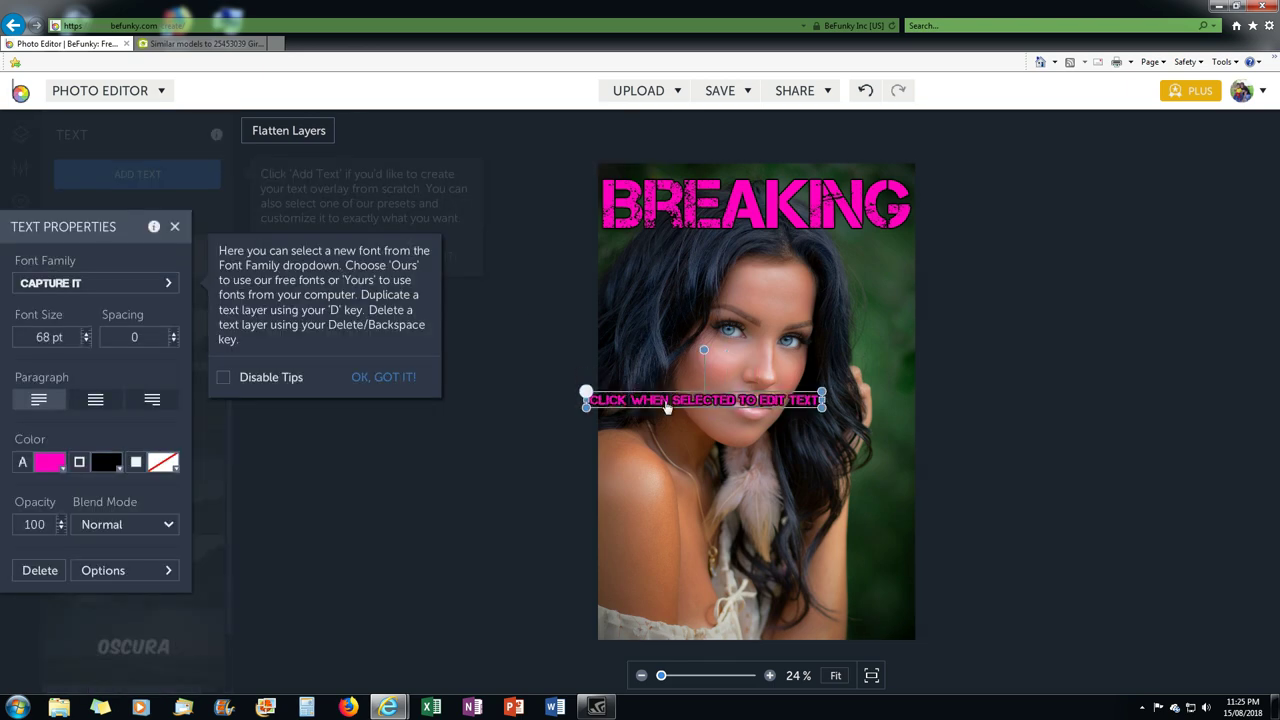
{"action": "left_click", "coordinate": [708, 404]}
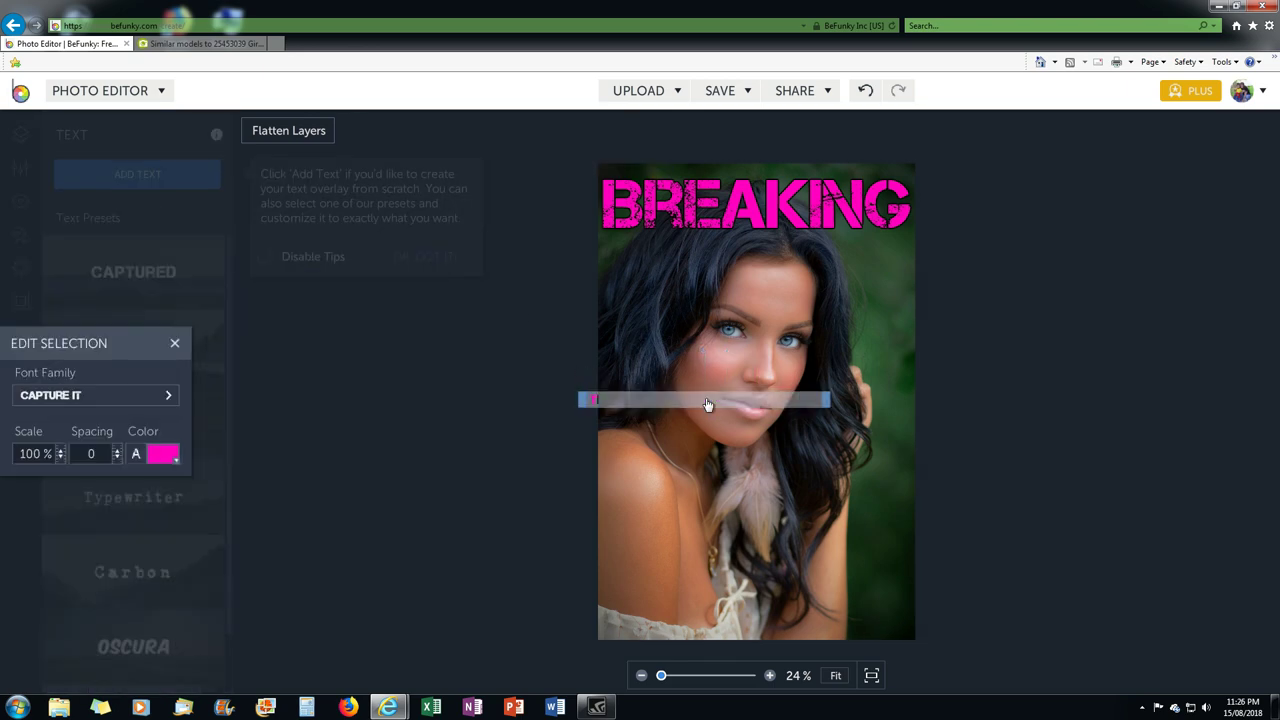
{"action": "left_click", "coordinate": [608, 382]}
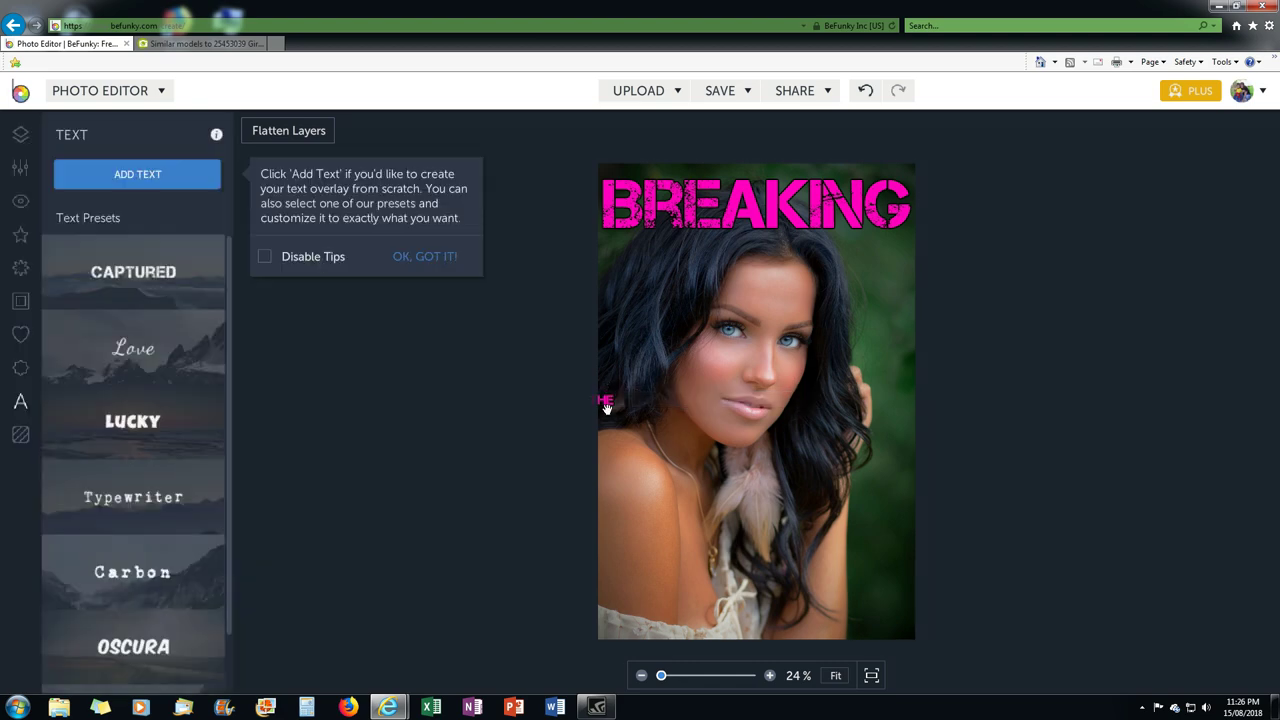
- Enlarge the word "The" to about 172 pt and set its font to Yellowtail
{"action": "left_click", "coordinate": [606, 405]}
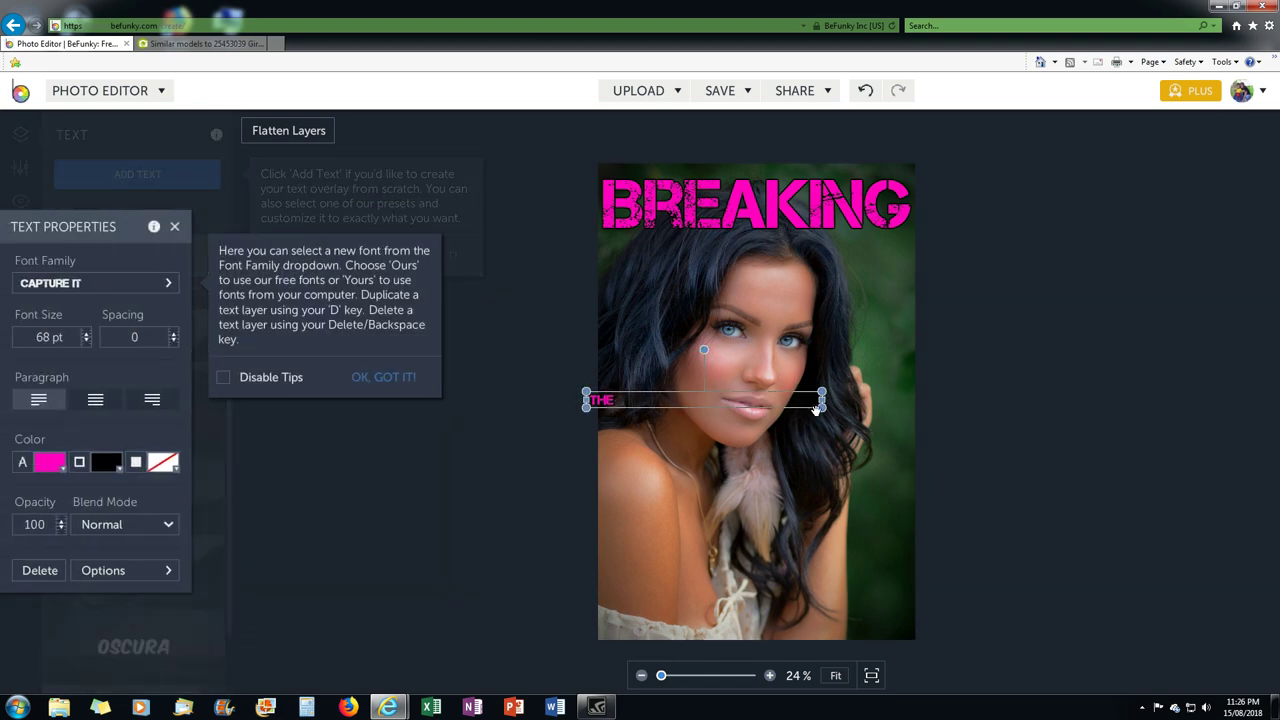
{"action": "left_click_drag", "start_coordinate": [822, 402], "coordinate": [701, 366]}
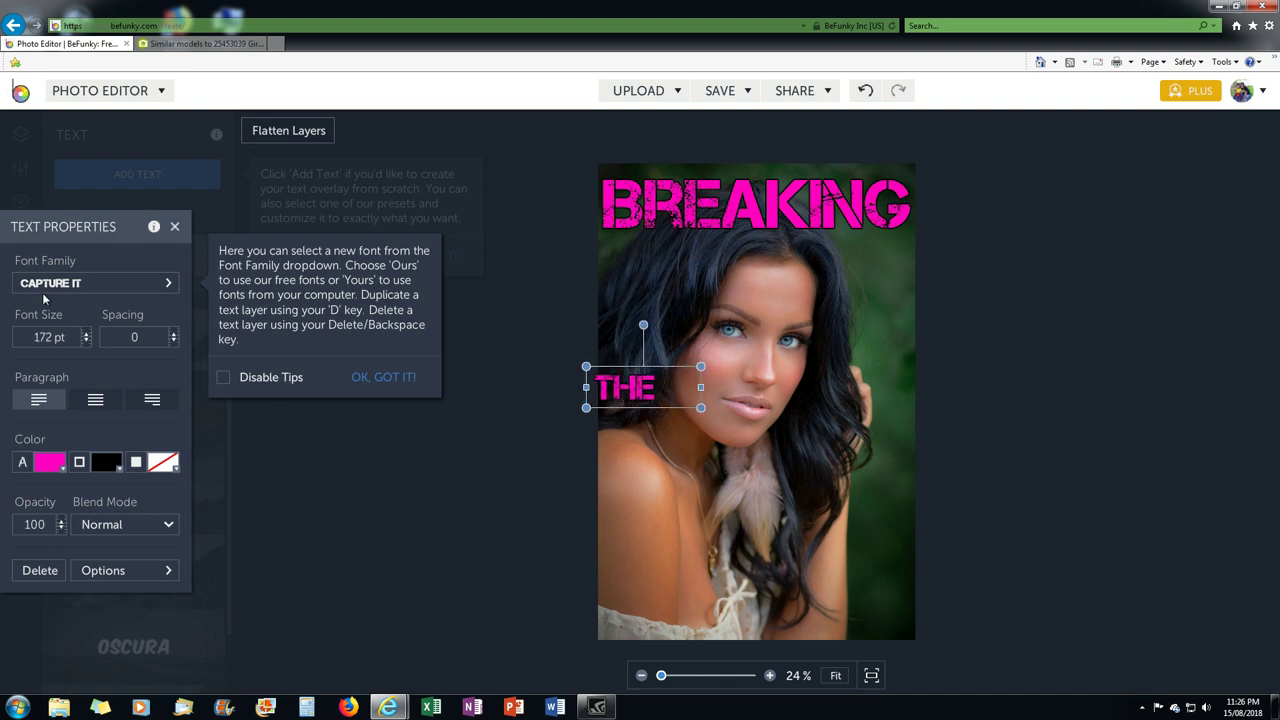
{"action": "left_click", "coordinate": [74, 291]}
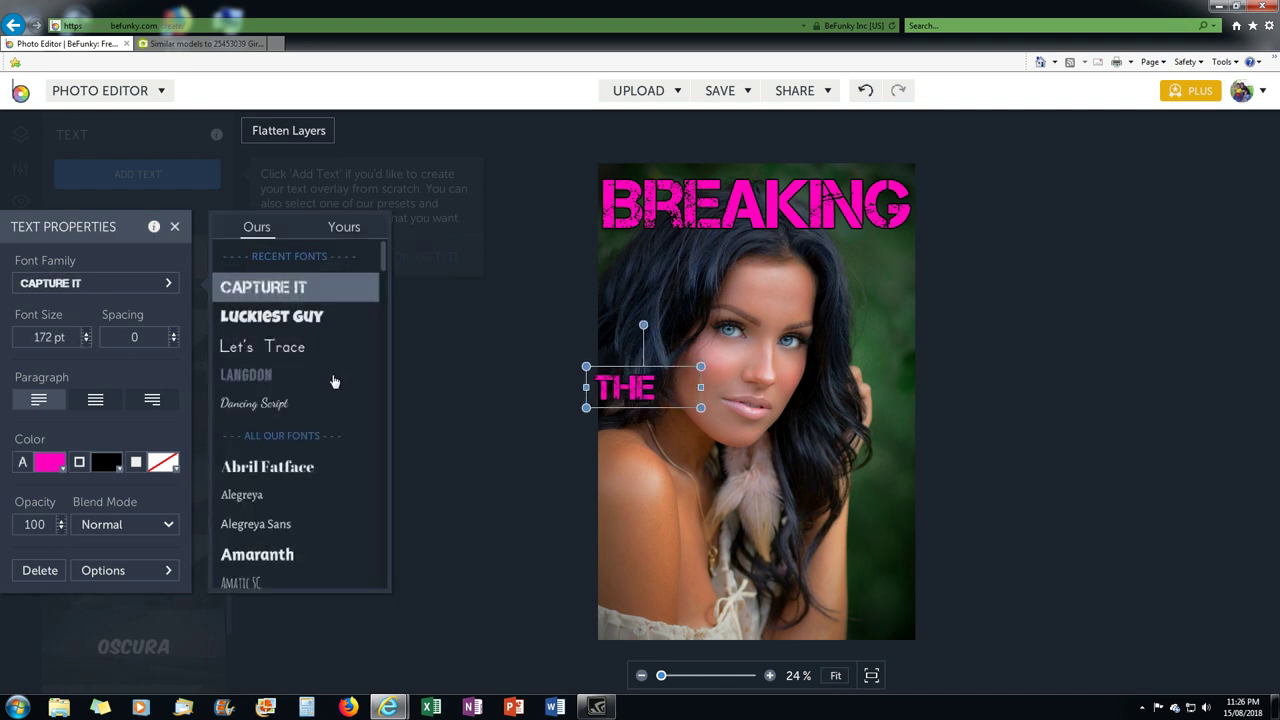
{"action": "left_click_drag", "start_coordinate": [387, 261], "coordinate": [380, 571]}
{"action": "left_click", "coordinate": [272, 575]}
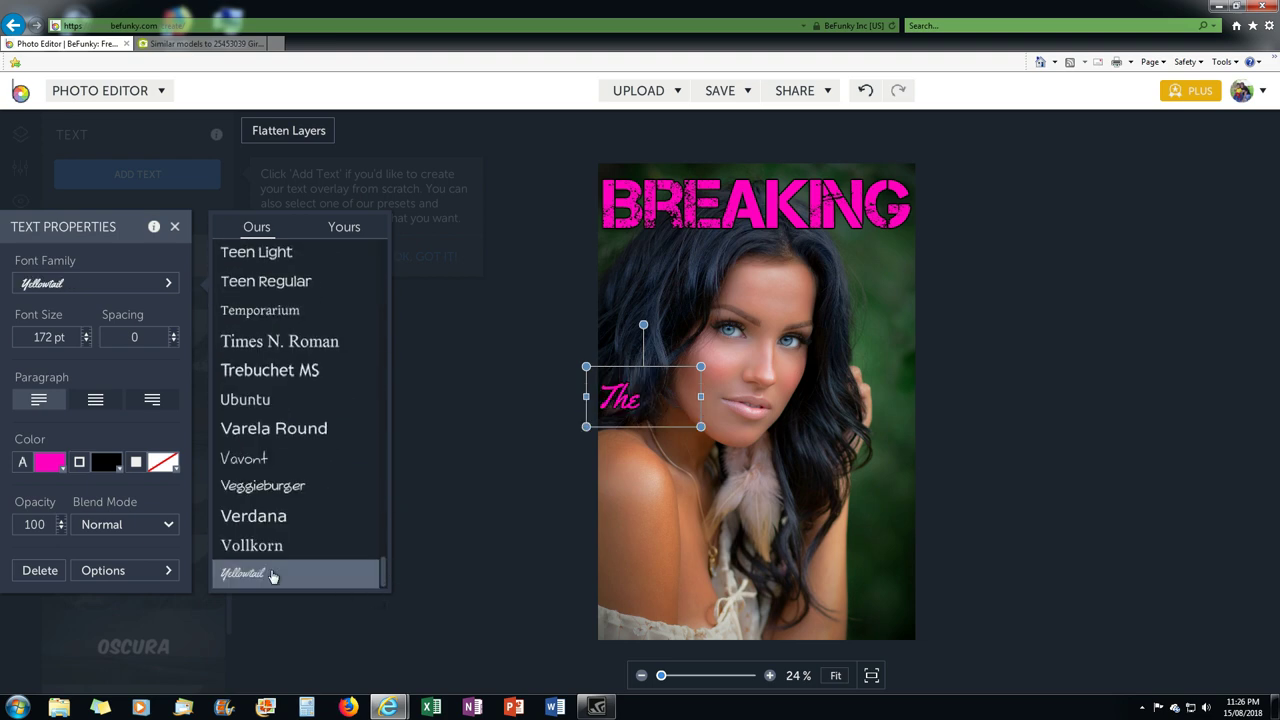
- Narrow the frame around "The", enlarge the word to about 203 pt and place it over the hair beside the model's chin
{"action": "left_click", "coordinate": [646, 378]}
{"action": "left_click_drag", "start_coordinate": [700, 396], "coordinate": [677, 356]}
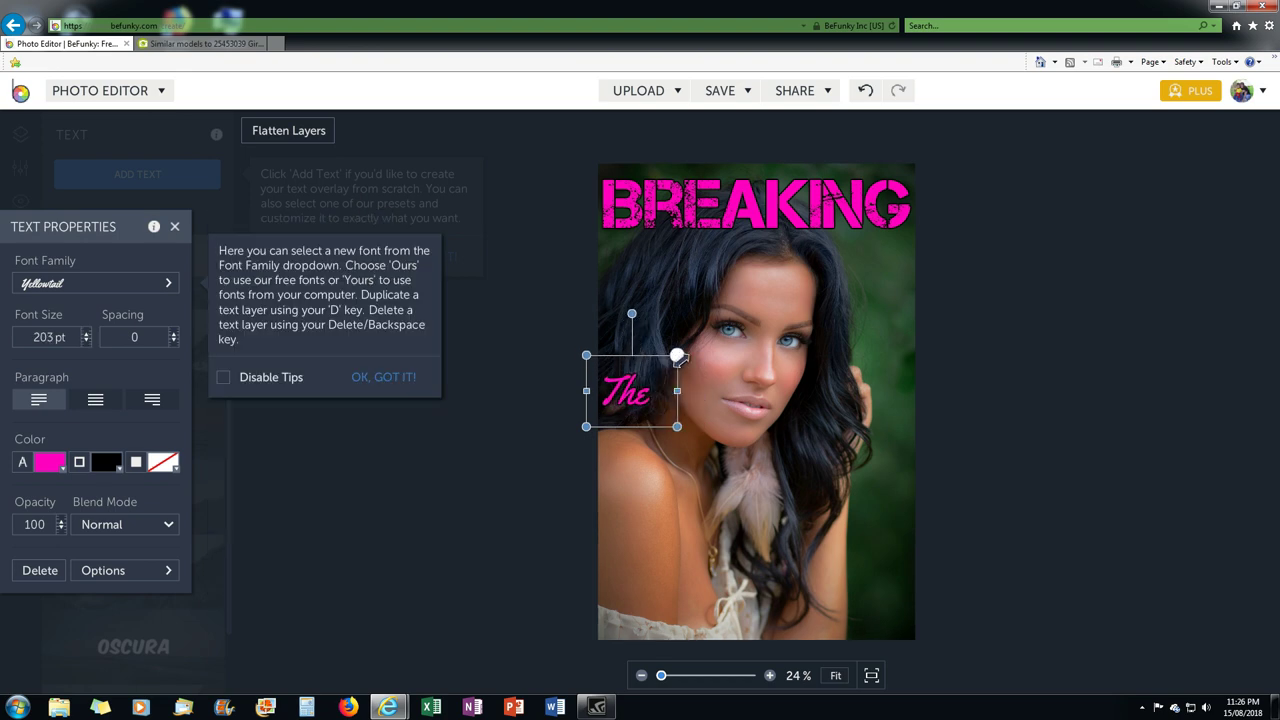
{"action": "left_click", "coordinate": [662, 372]}
{"action": "mouse_move", "coordinate": [636, 397]}
{"action": "left_mouse_down"}
{"action": "mouse_move", "coordinate": [672, 398]}
{"action": "mouse_move", "coordinate": [660, 399]}
{"action": "left_mouse_up"}
{"action": "left_click", "coordinate": [660, 442]}
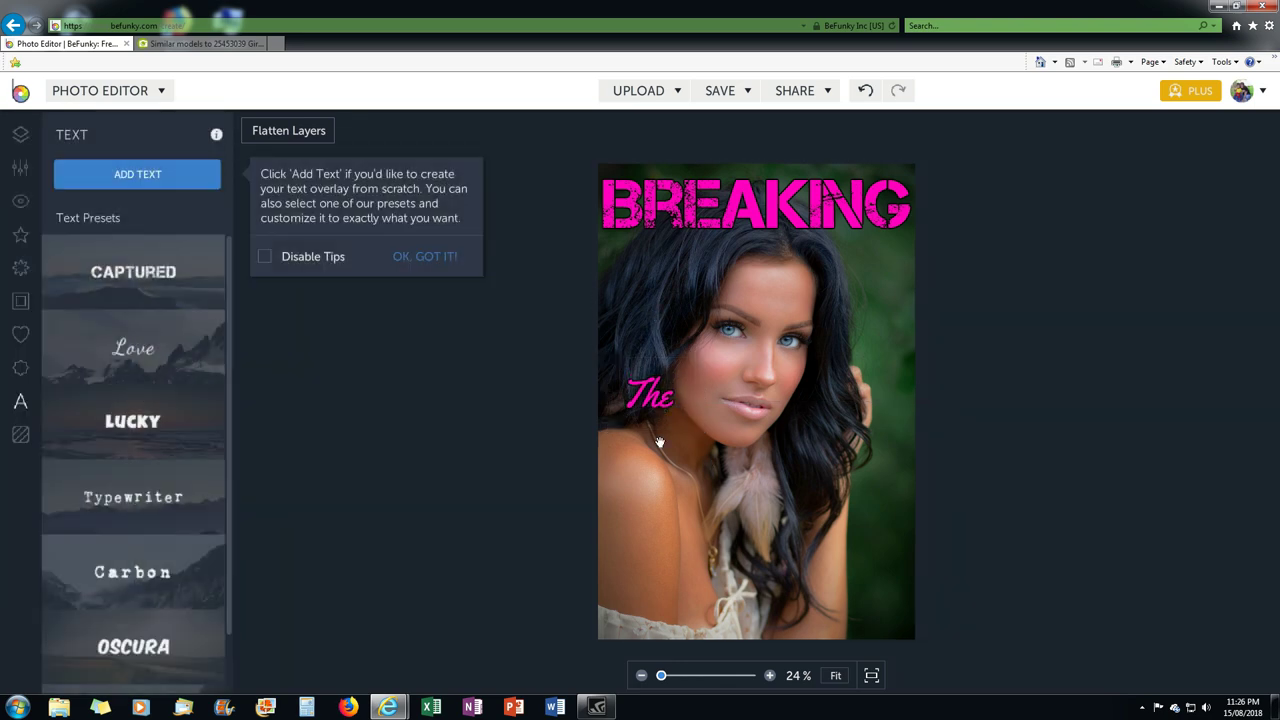
- Add a third text overlay reading "Chuch", narrow its frame and enlarge it to about 309 pt below "The"
{"action": "left_click", "coordinate": [177, 186]}
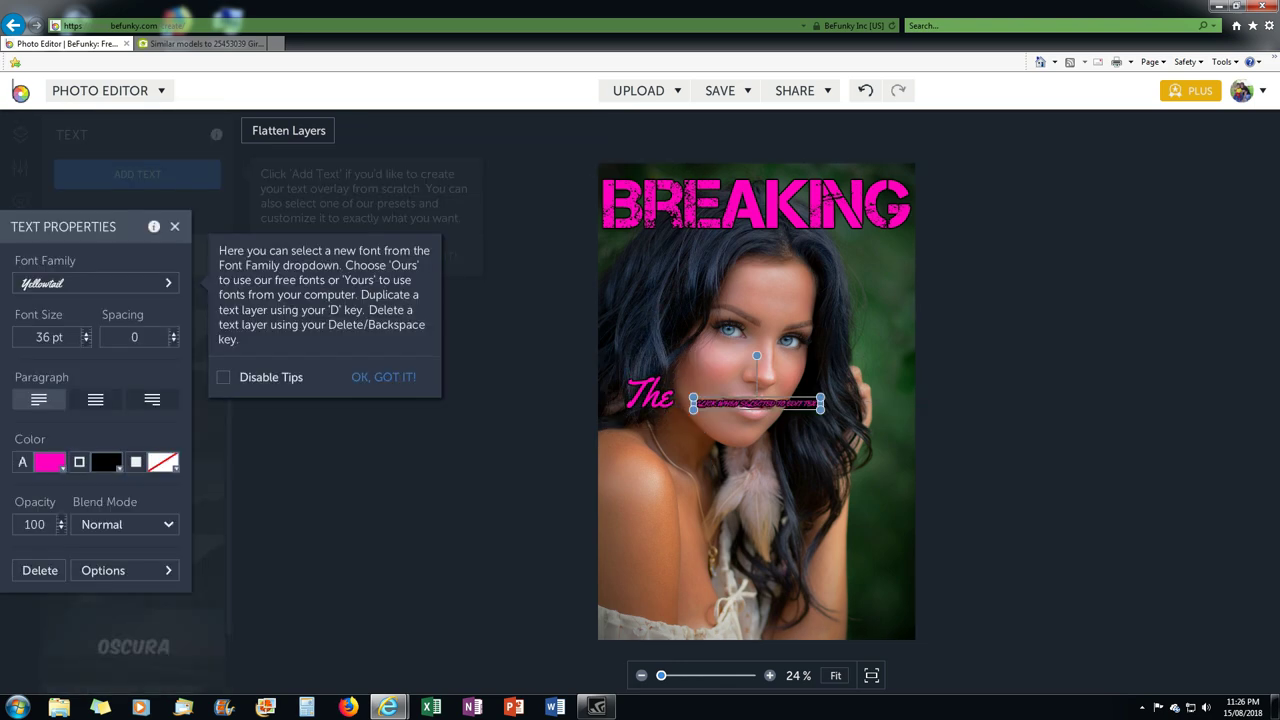
{"action": "double_click", "coordinate": [700, 405]}
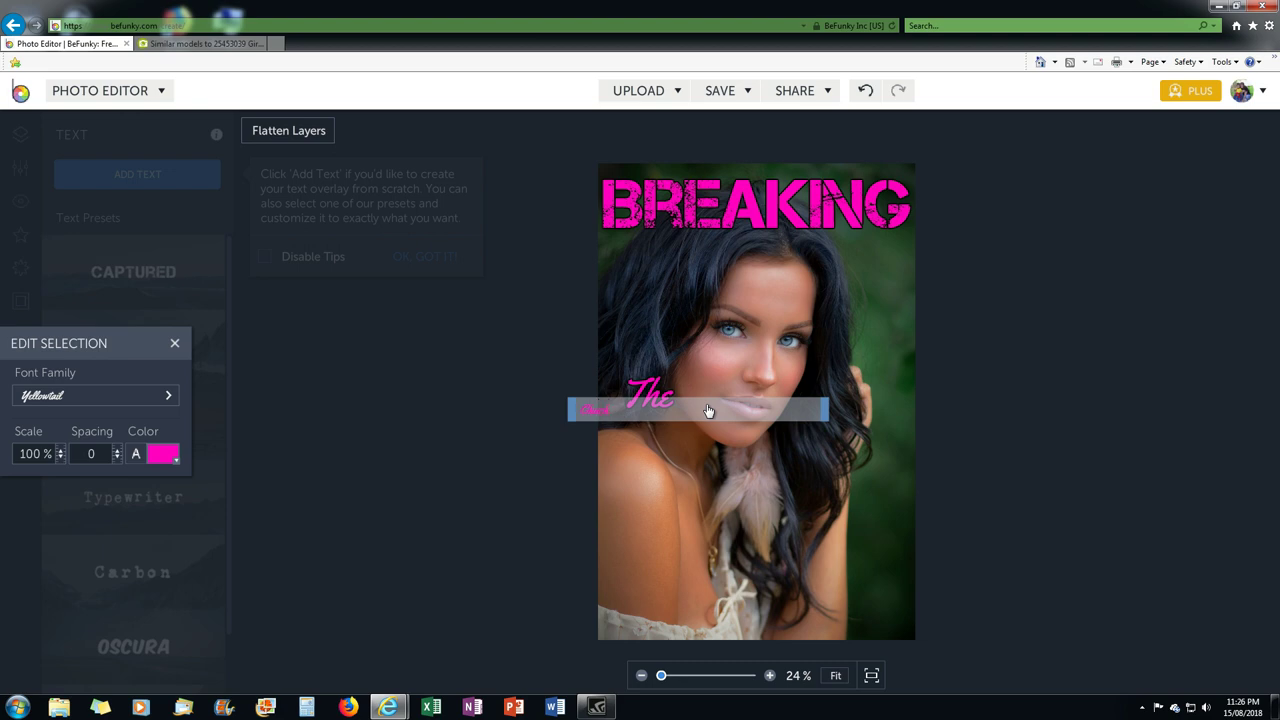
{"action": "left_click_drag", "start_coordinate": [826, 408], "coordinate": [636, 418]}
{"action": "left_click", "coordinate": [602, 452]}
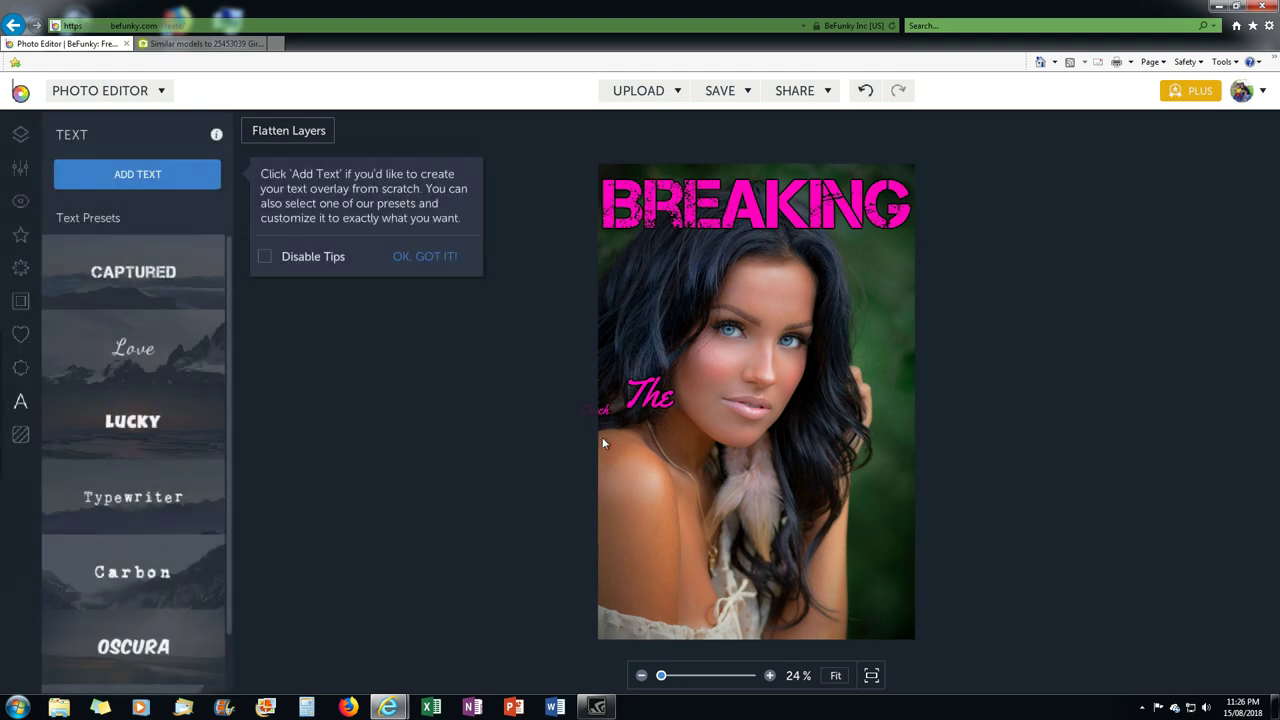
{"action": "left_click", "coordinate": [607, 414]}
{"action": "left_click_drag", "start_coordinate": [636, 424], "coordinate": [835, 505]}
- Set the "Chuch" text's font to Luckiest Guy and center its paragraph alignment
{"action": "left_click", "coordinate": [136, 285]}
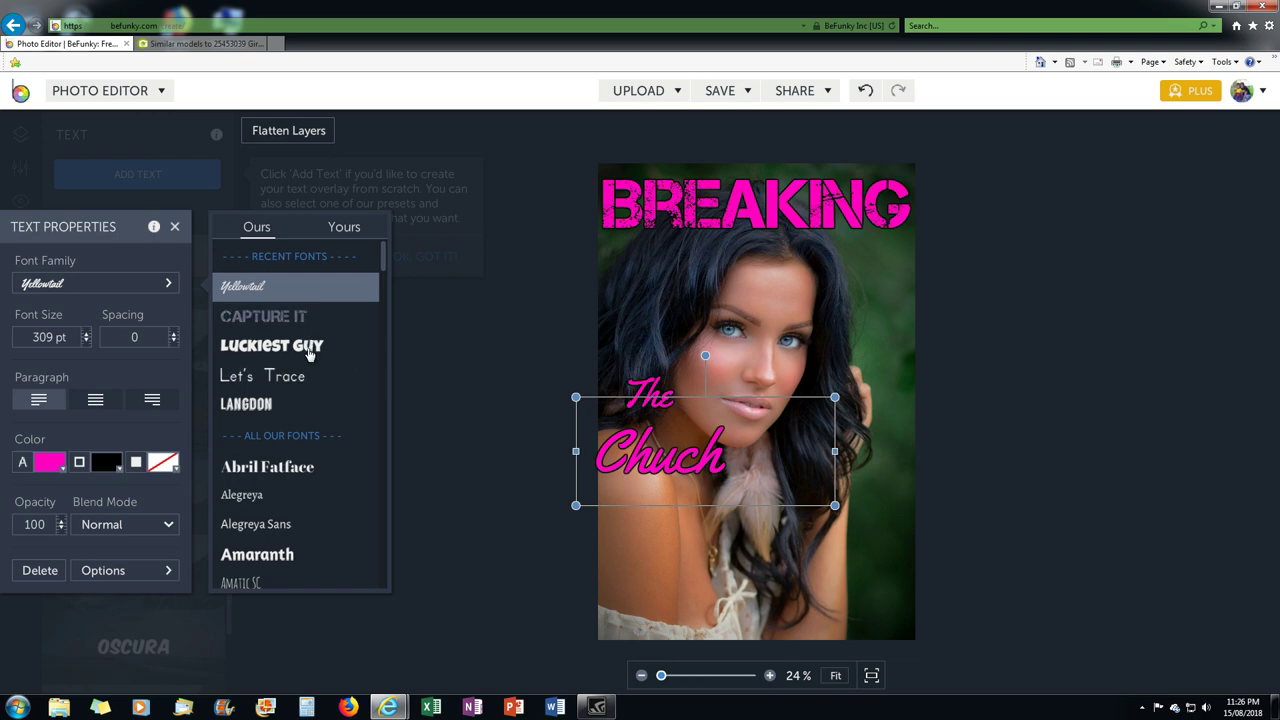
{"action": "left_click", "coordinate": [309, 349]}
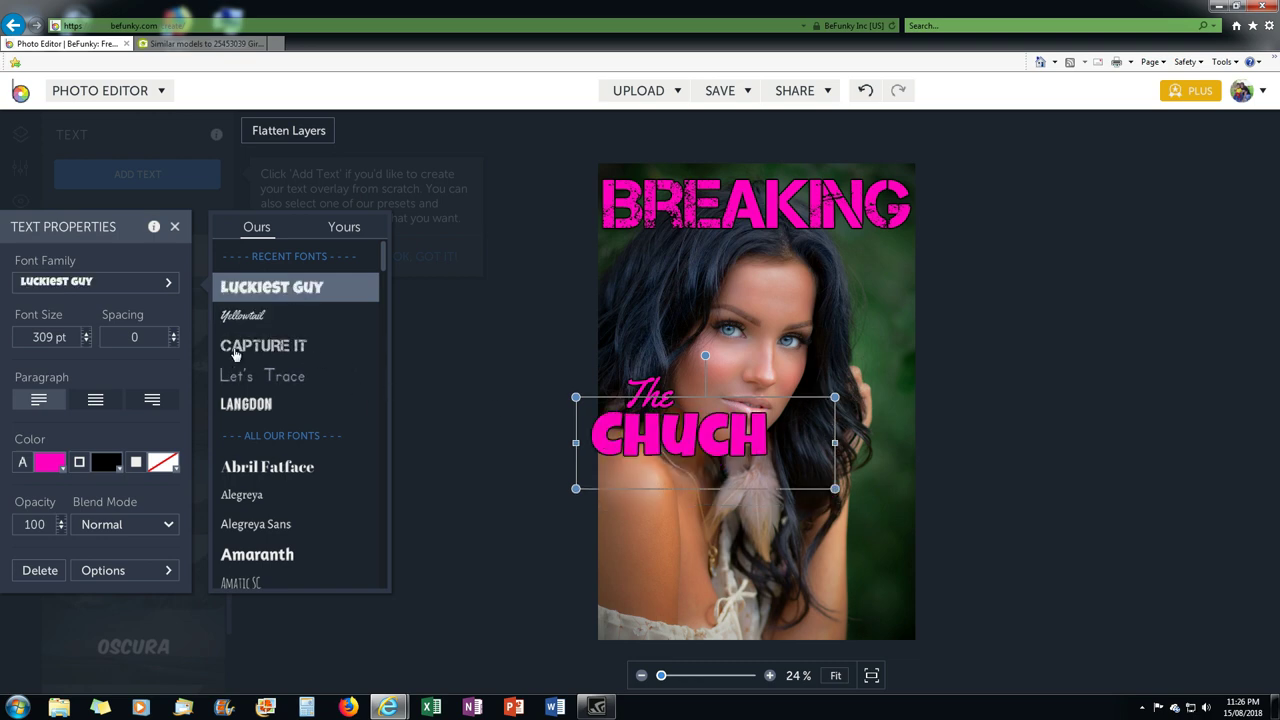
{"action": "left_click", "coordinate": [95, 399]}
- Correct the misspelled word "Chuch" to "Church" by inserting the missing R
{"action": "double_click", "coordinate": [730, 449]}
{"action": "left_click", "coordinate": [727, 446]}
{"action": "type", "text": "R"}
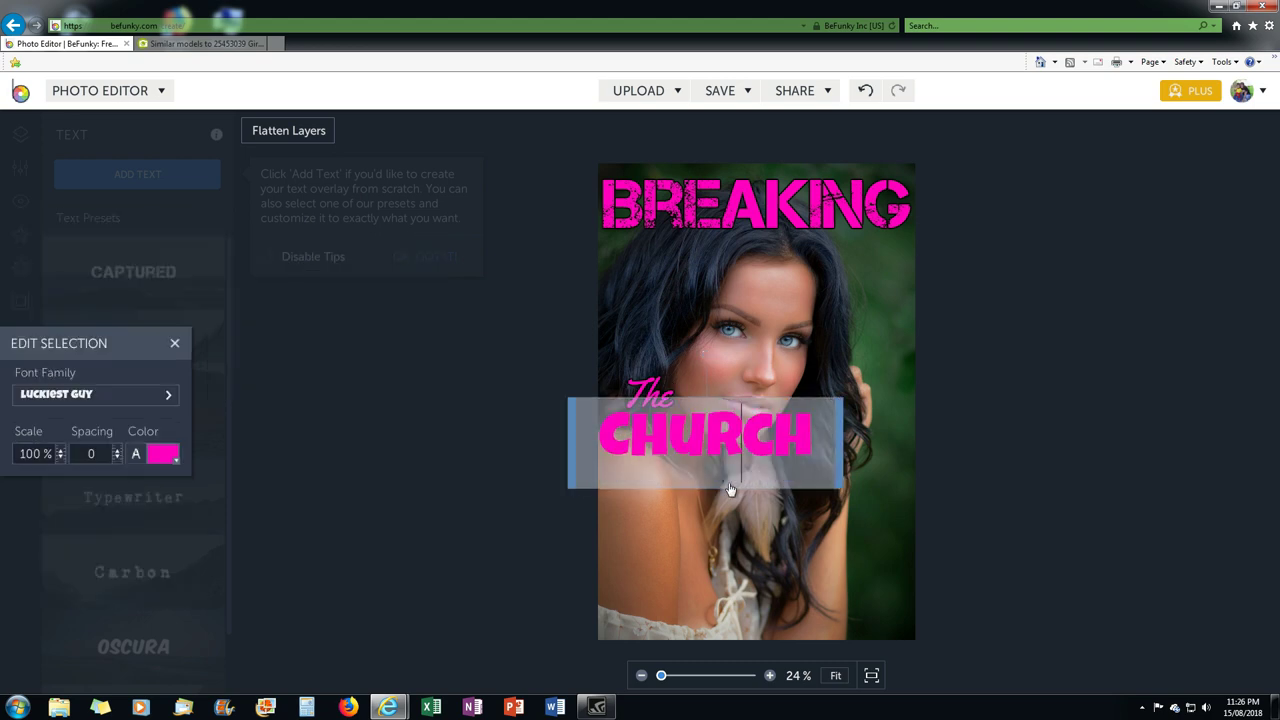
{"action": "left_click", "coordinate": [802, 526]}
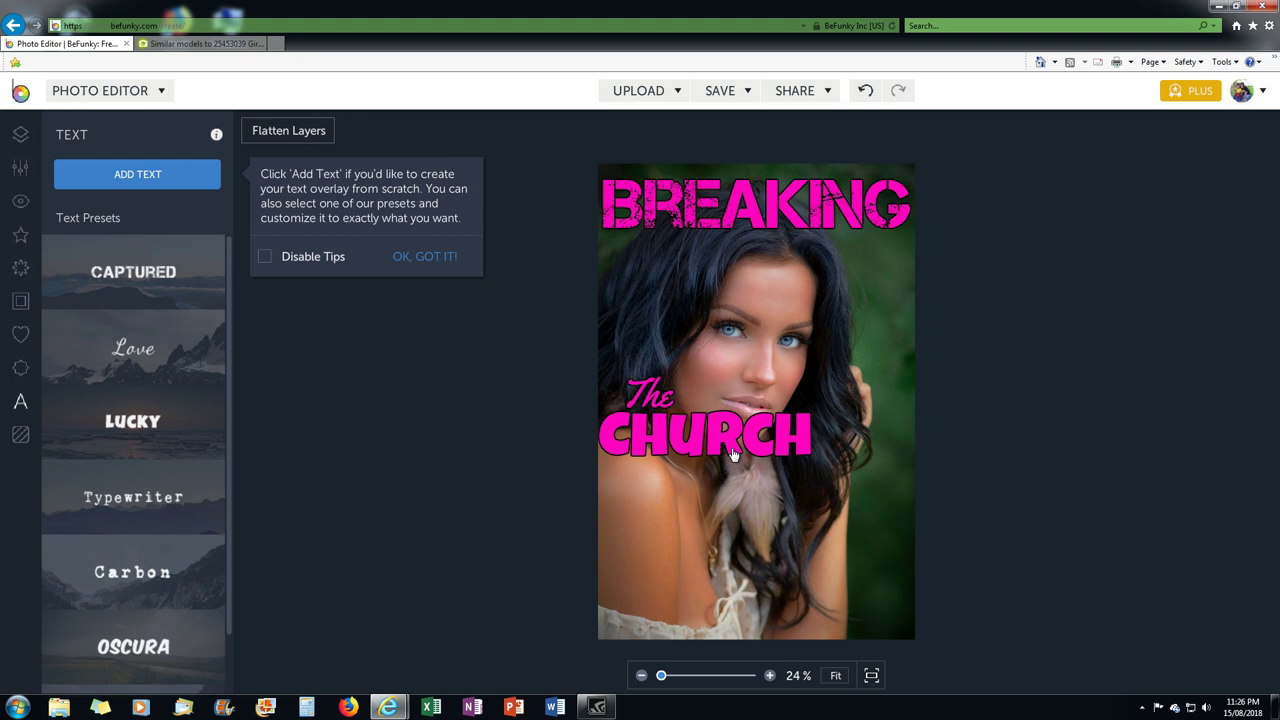
- Set the font of "Church" to Bowlby One SC and enlarge the word to about 370 pt on one line
{"action": "left_click", "coordinate": [745, 473]}
{"action": "left_click", "coordinate": [138, 287]}
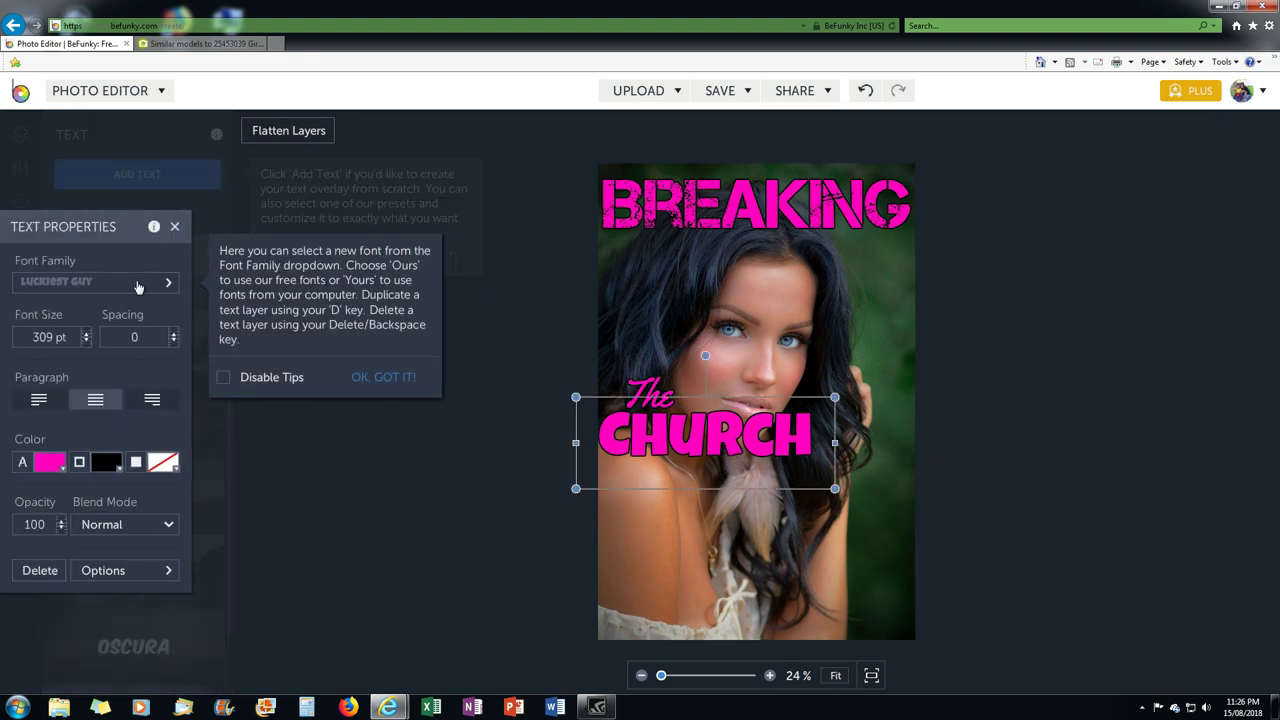
{"action": "left_click", "coordinate": [286, 288]}
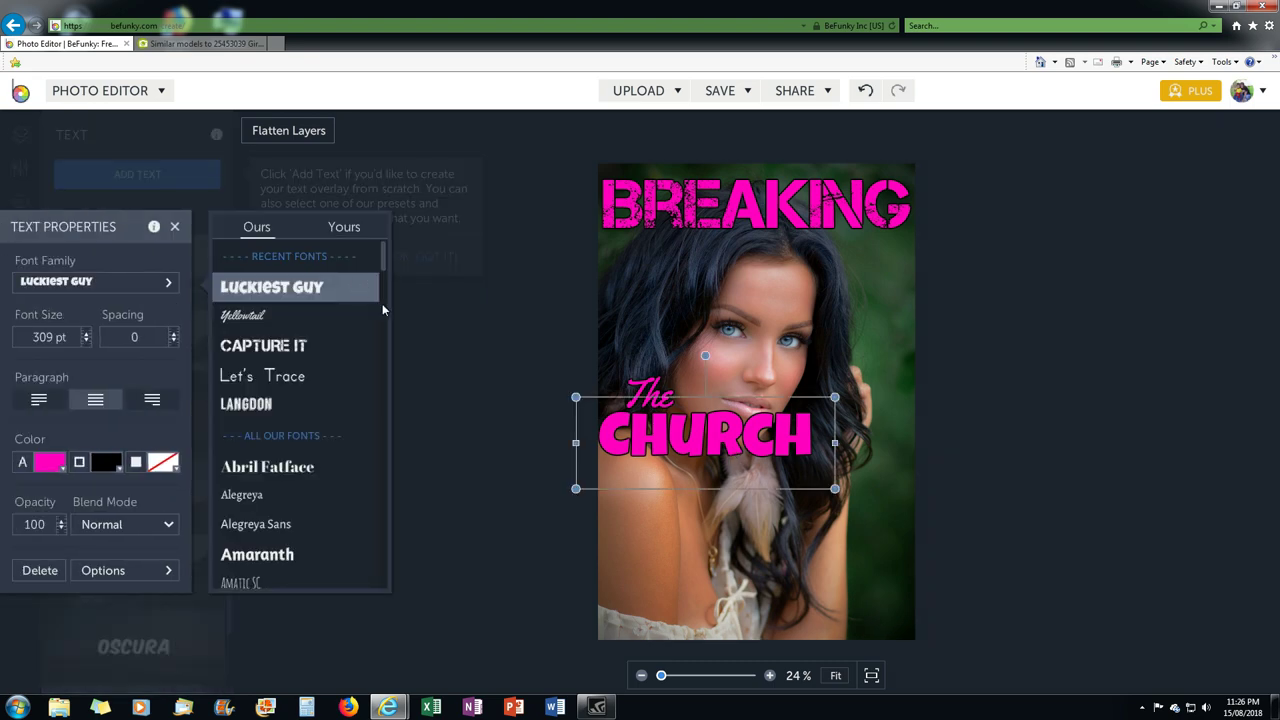
{"action": "left_click_drag", "start_coordinate": [386, 264], "coordinate": [386, 286]}
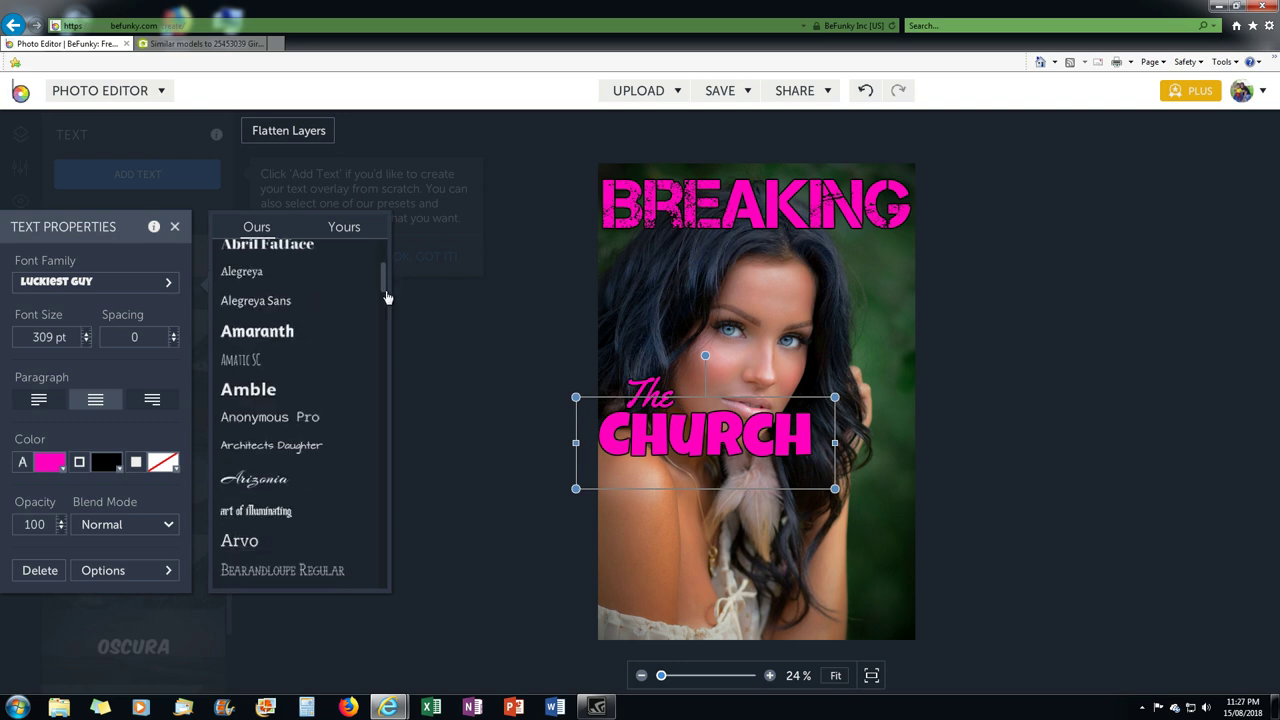
{"action": "left_click_drag", "start_coordinate": [386, 286], "coordinate": [386, 323]}
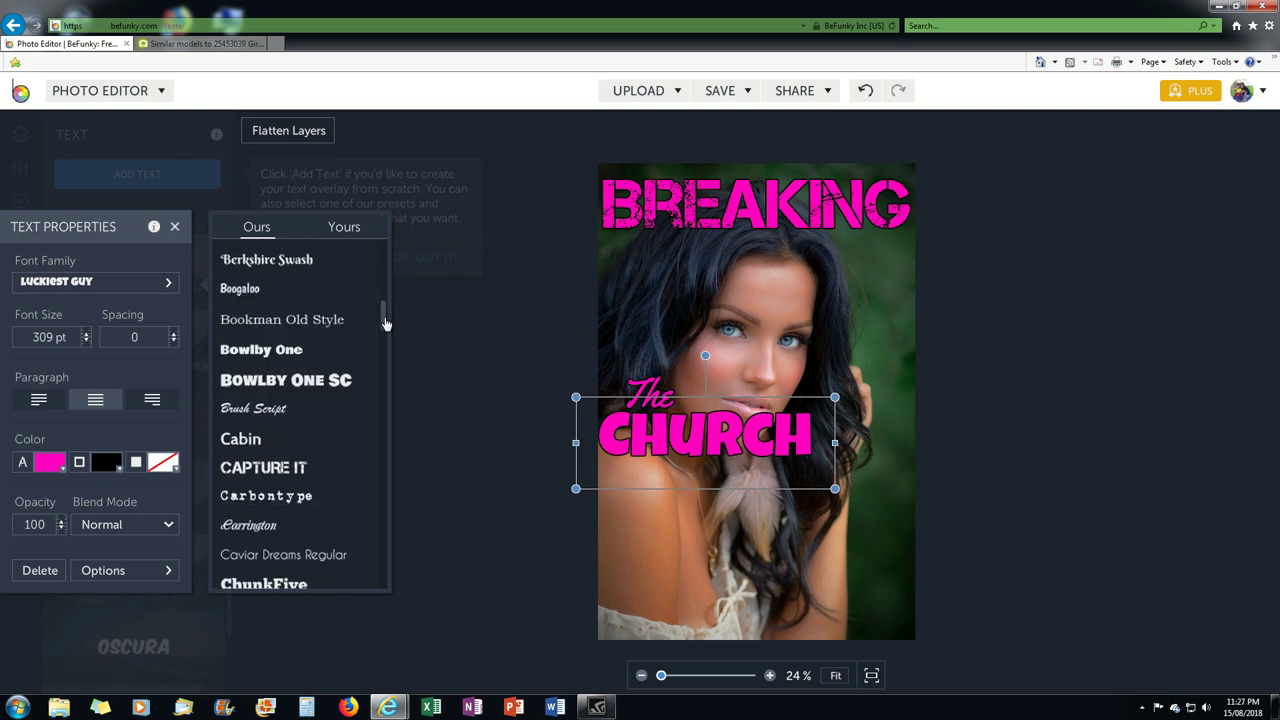
{"action": "left_click", "coordinate": [279, 384]}
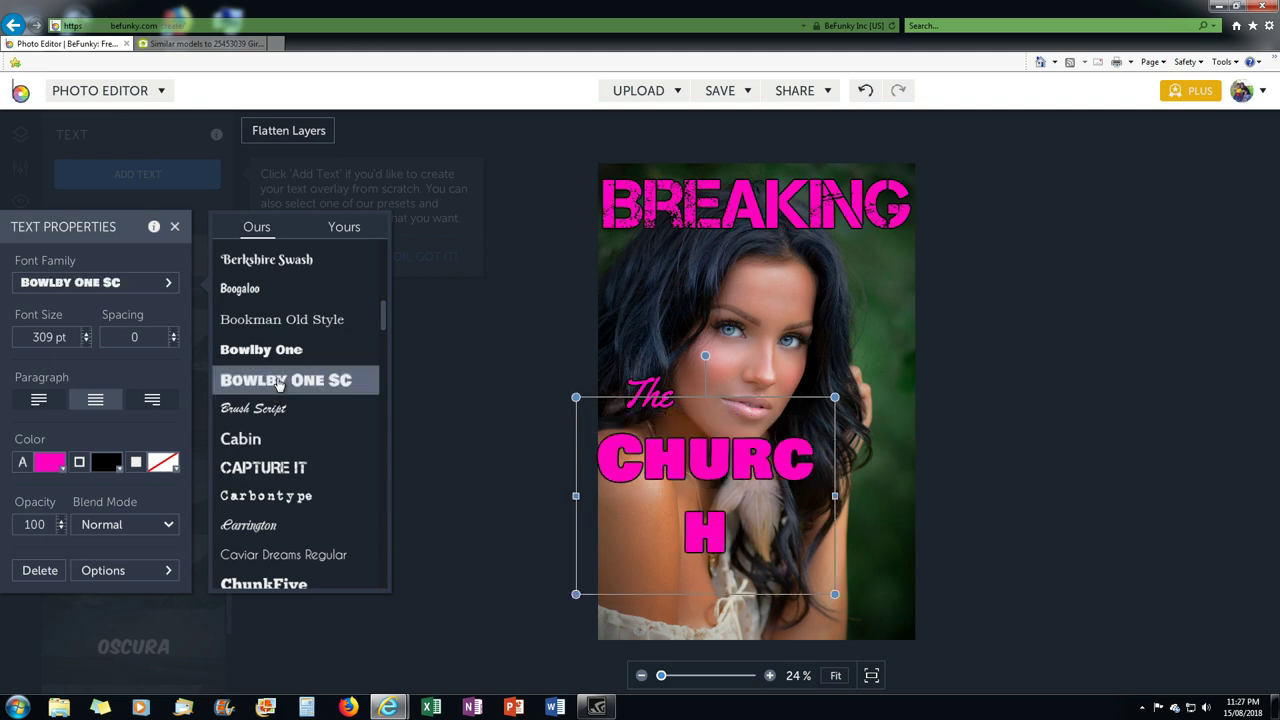
{"action": "left_click_drag", "start_coordinate": [835, 495], "coordinate": [935, 545]}
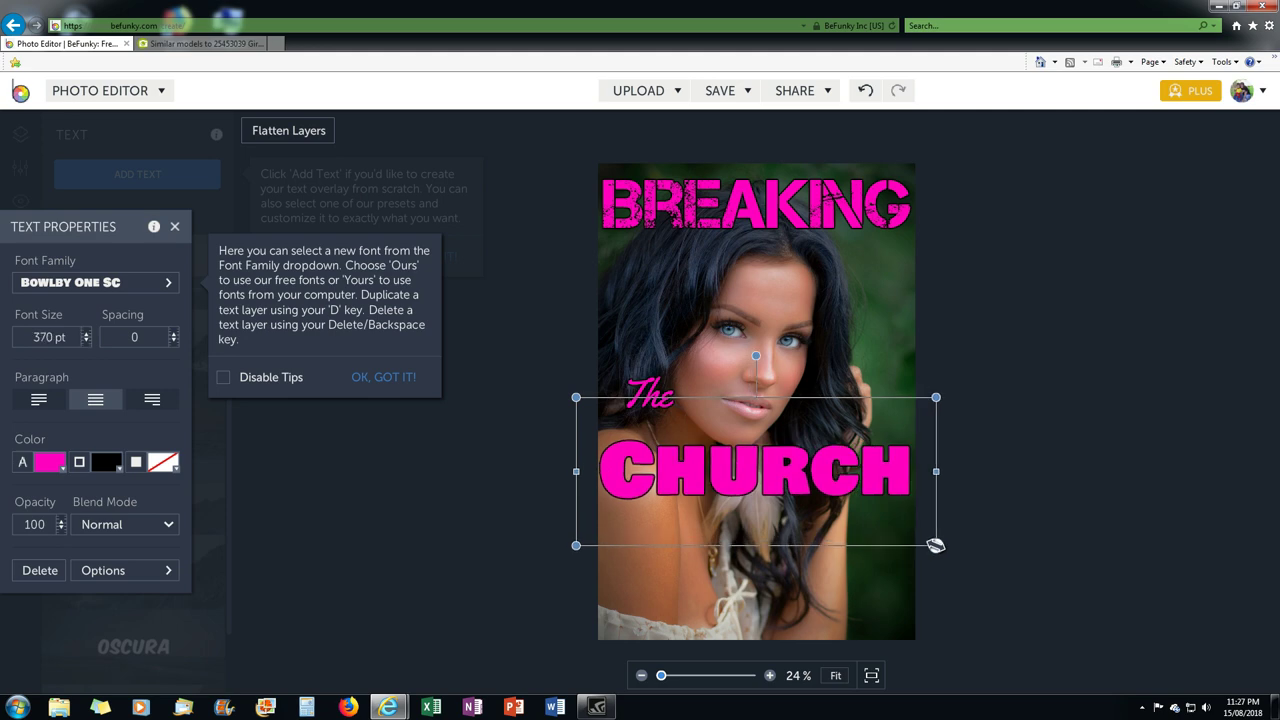
- Try Amaranth, Norwester and Overlock on the word "Church", and set its font to Londrina Solid
{"action": "left_click", "coordinate": [100, 285]}
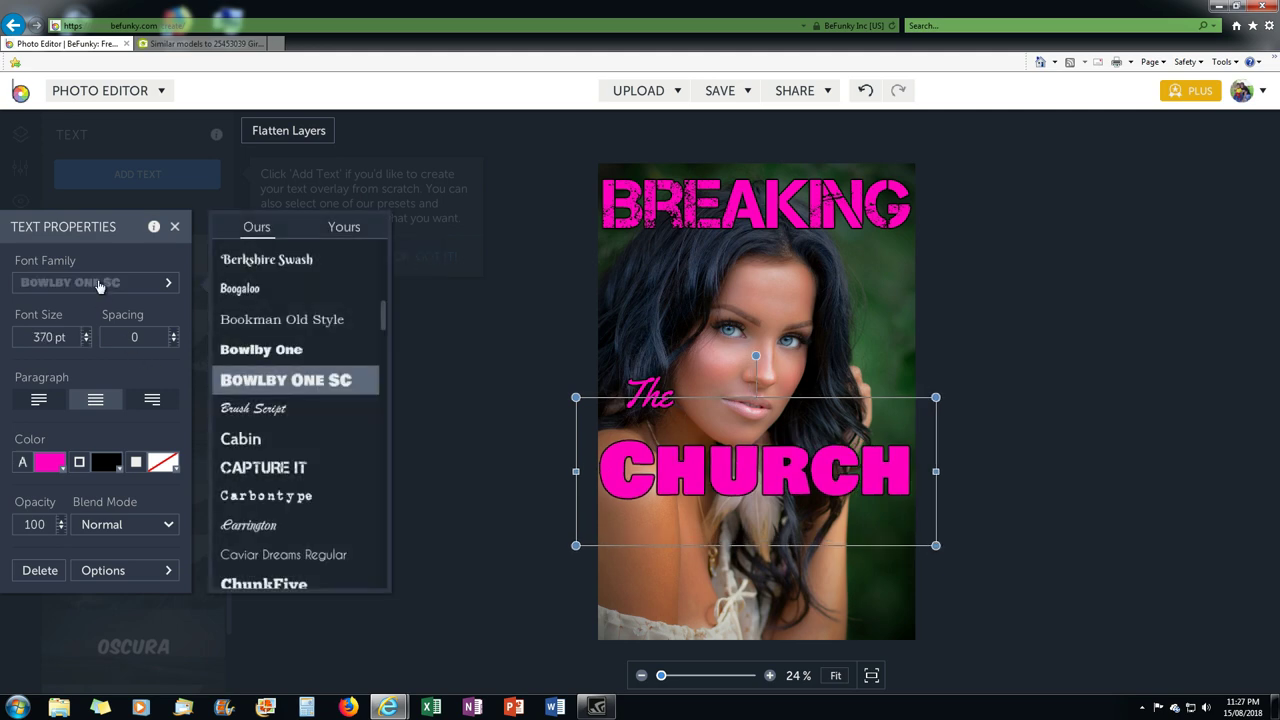
{"action": "left_click_drag", "start_coordinate": [386, 317], "coordinate": [391, 277]}
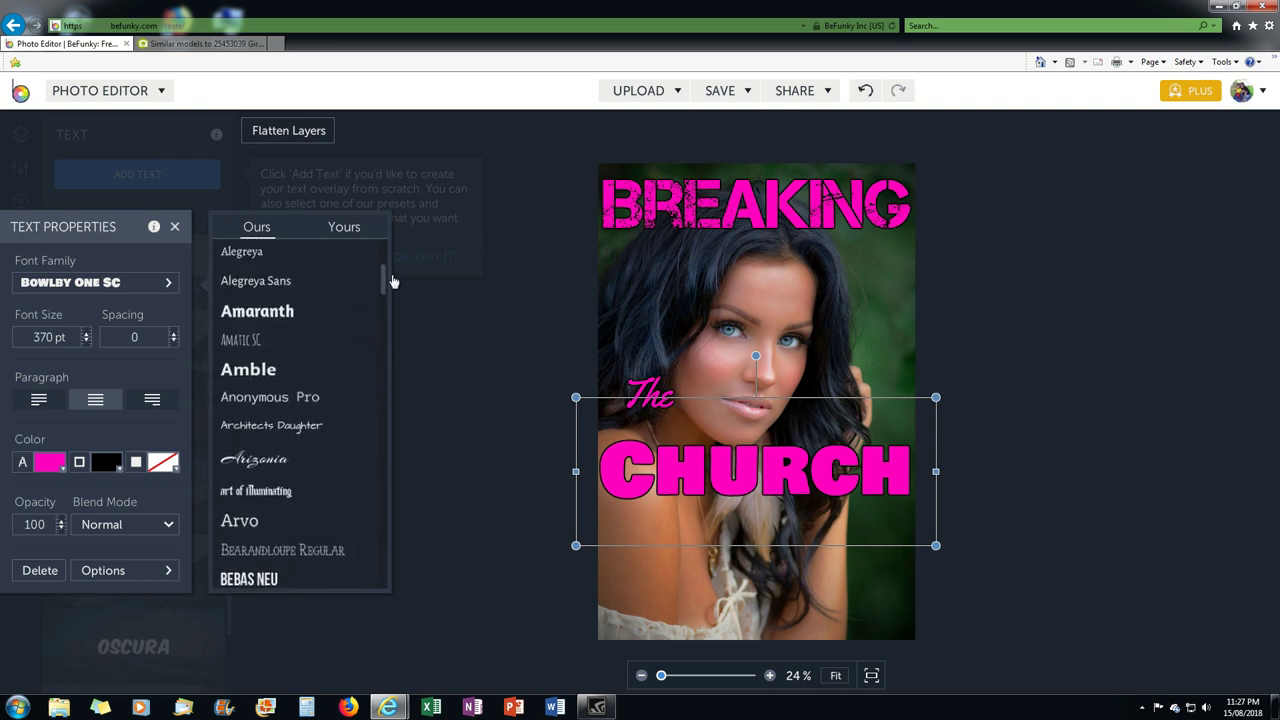
{"action": "left_click", "coordinate": [285, 313]}
{"action": "left_click_drag", "start_coordinate": [383, 283], "coordinate": [392, 484]}
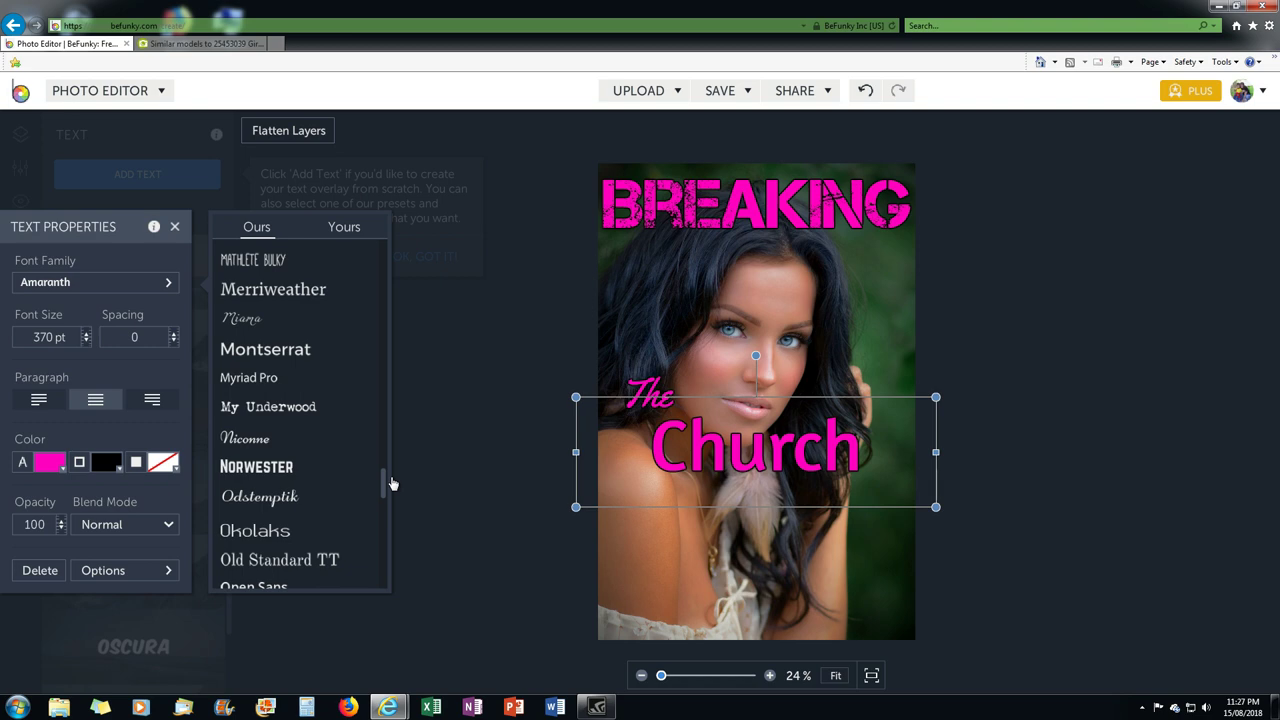
{"action": "left_click", "coordinate": [266, 468]}
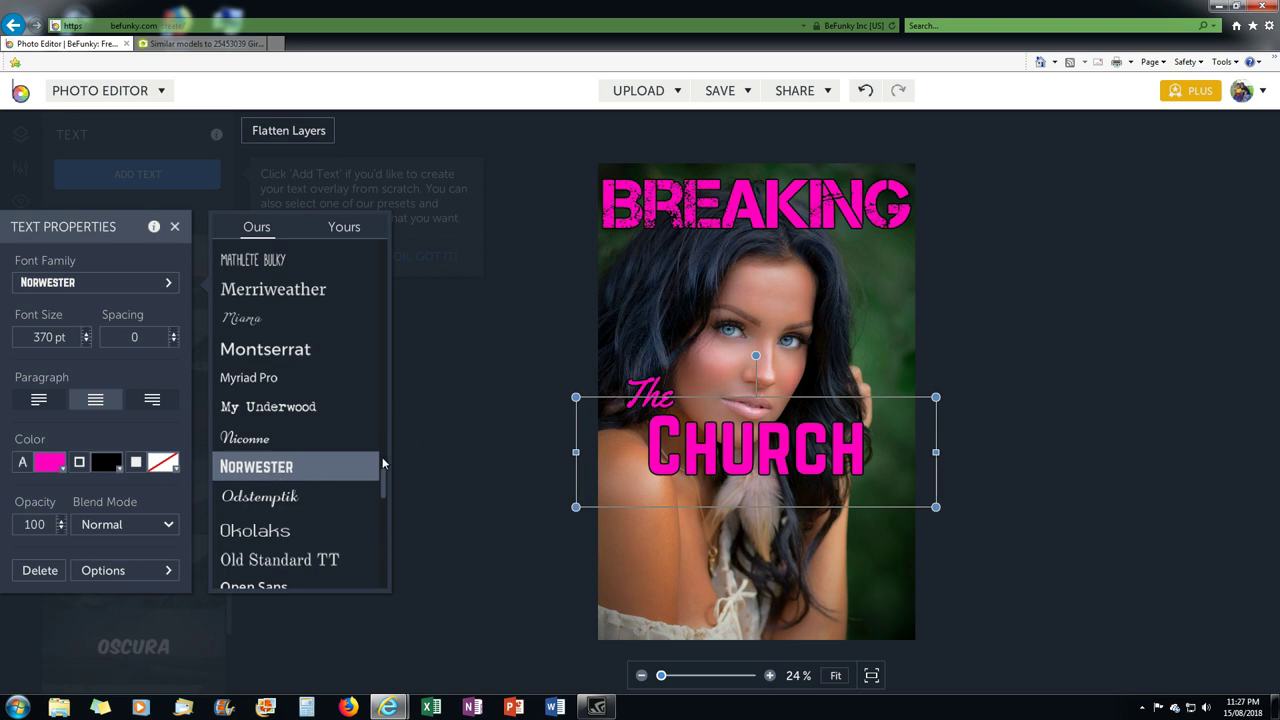
{"action": "left_click_drag", "start_coordinate": [384, 486], "coordinate": [384, 509]}
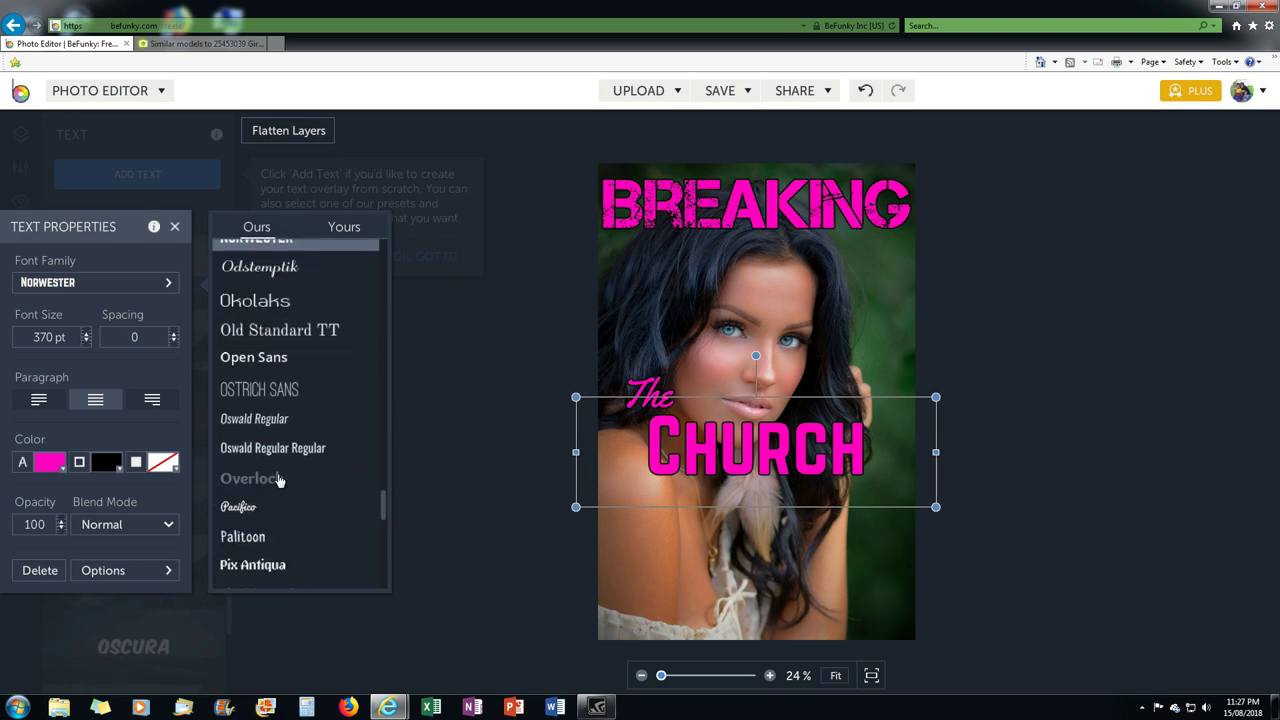
{"action": "left_click", "coordinate": [280, 479]}
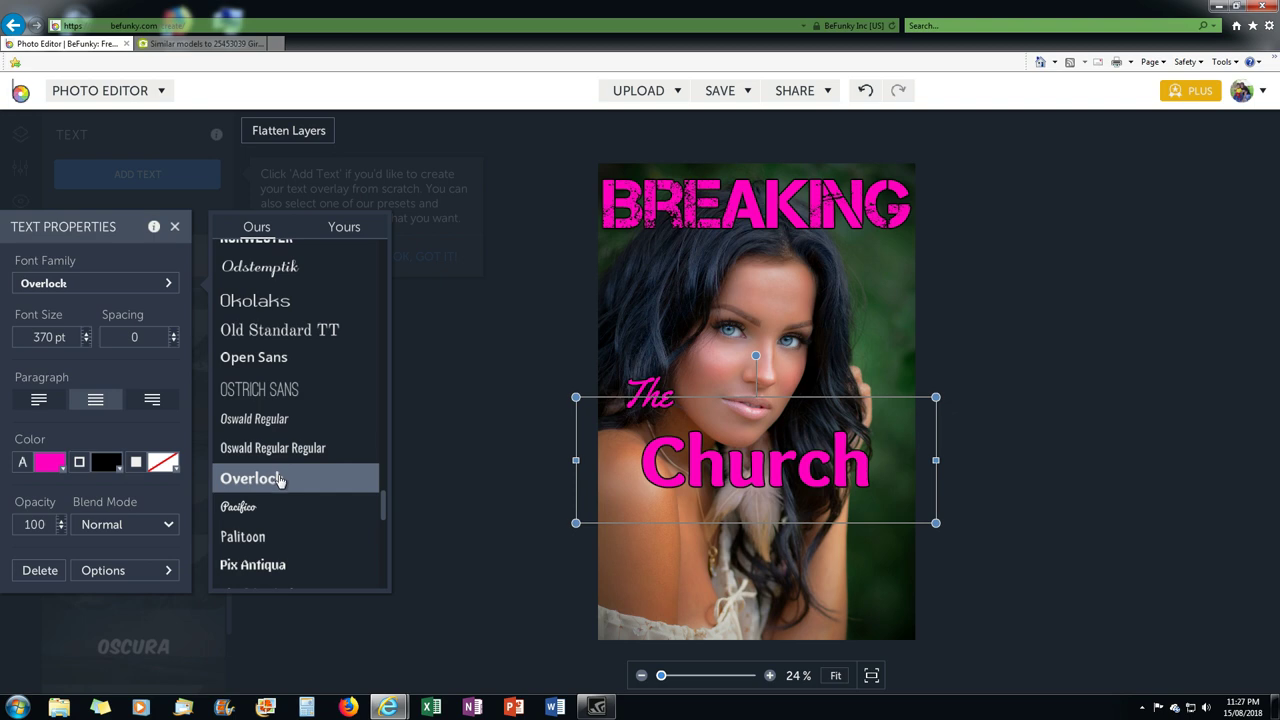
{"action": "left_click_drag", "start_coordinate": [384, 511], "coordinate": [386, 457]}
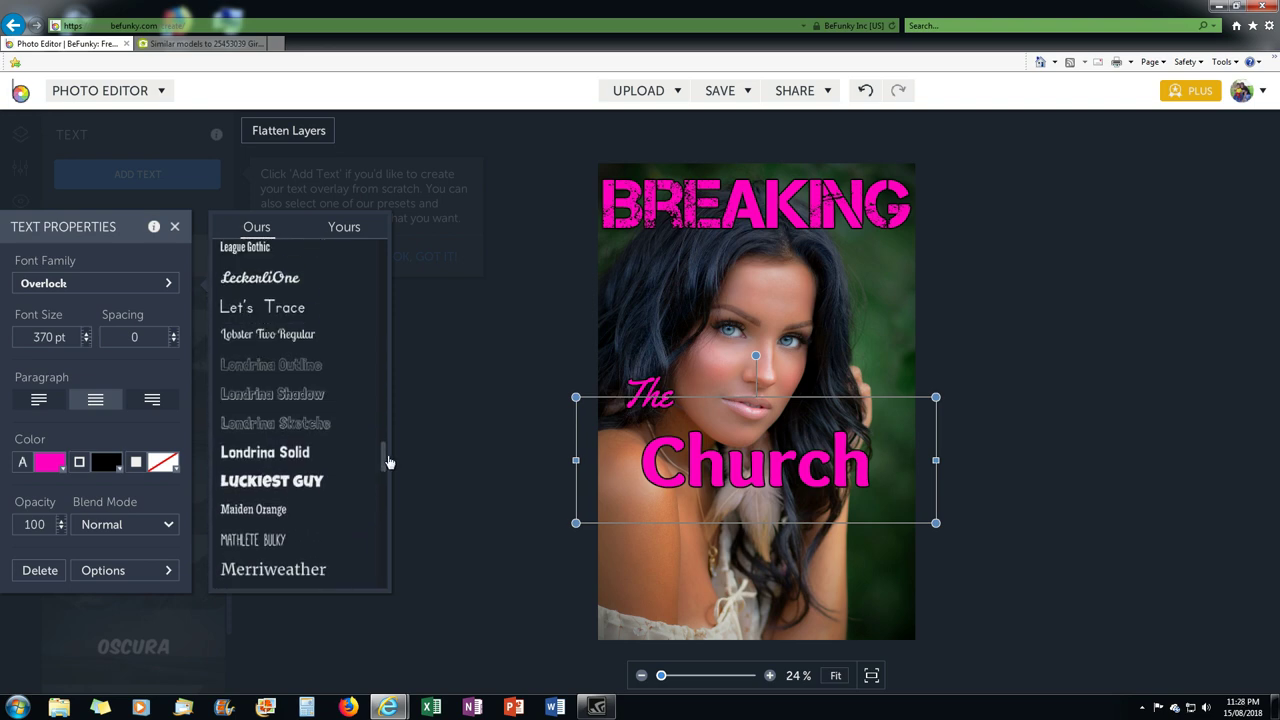
{"action": "left_click", "coordinate": [298, 455]}
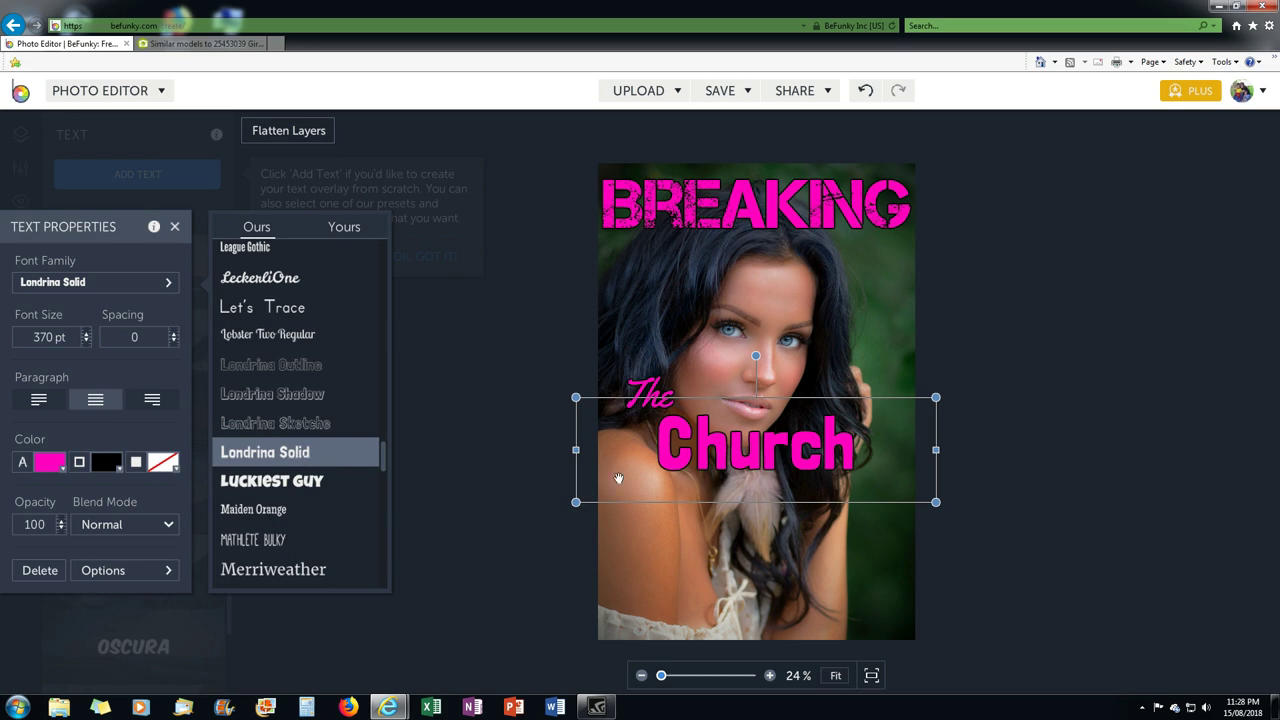
- Narrow the frame around "Church", enlarge the word to about 488 pt and place it directly below "The", fitting the frame to the photo's width
{"action": "left_click_drag", "start_coordinate": [936, 450], "coordinate": [826, 450]}
{"action": "left_click_drag", "start_coordinate": [822, 399], "coordinate": [913, 383]}
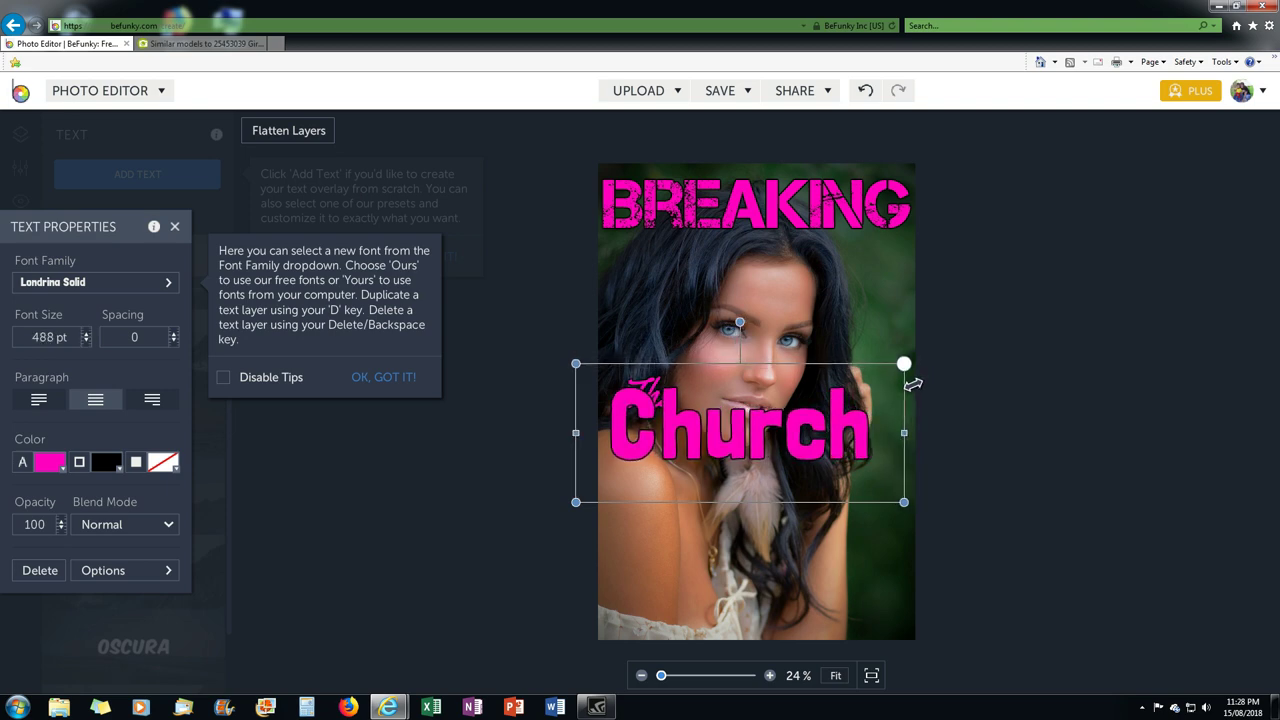
{"action": "left_click_drag", "start_coordinate": [806, 440], "coordinate": [823, 470]}
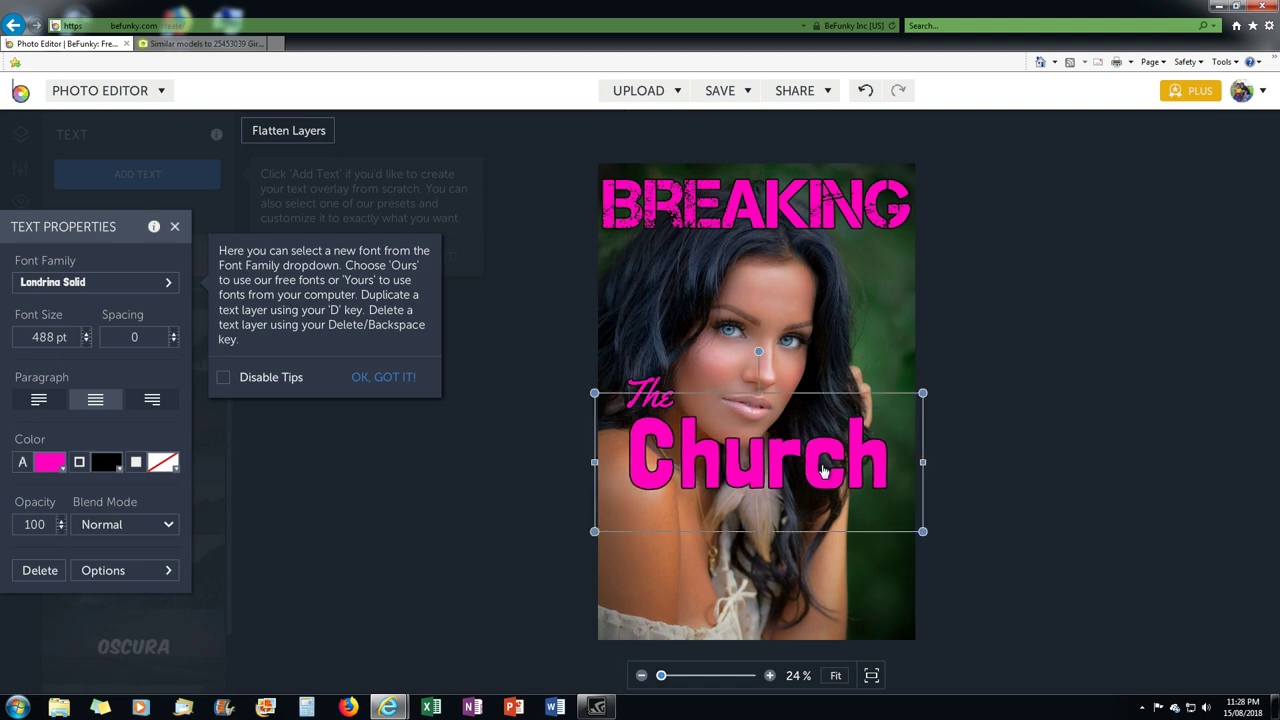
{"action": "left_click_drag", "start_coordinate": [922, 463], "coordinate": [918, 462]}
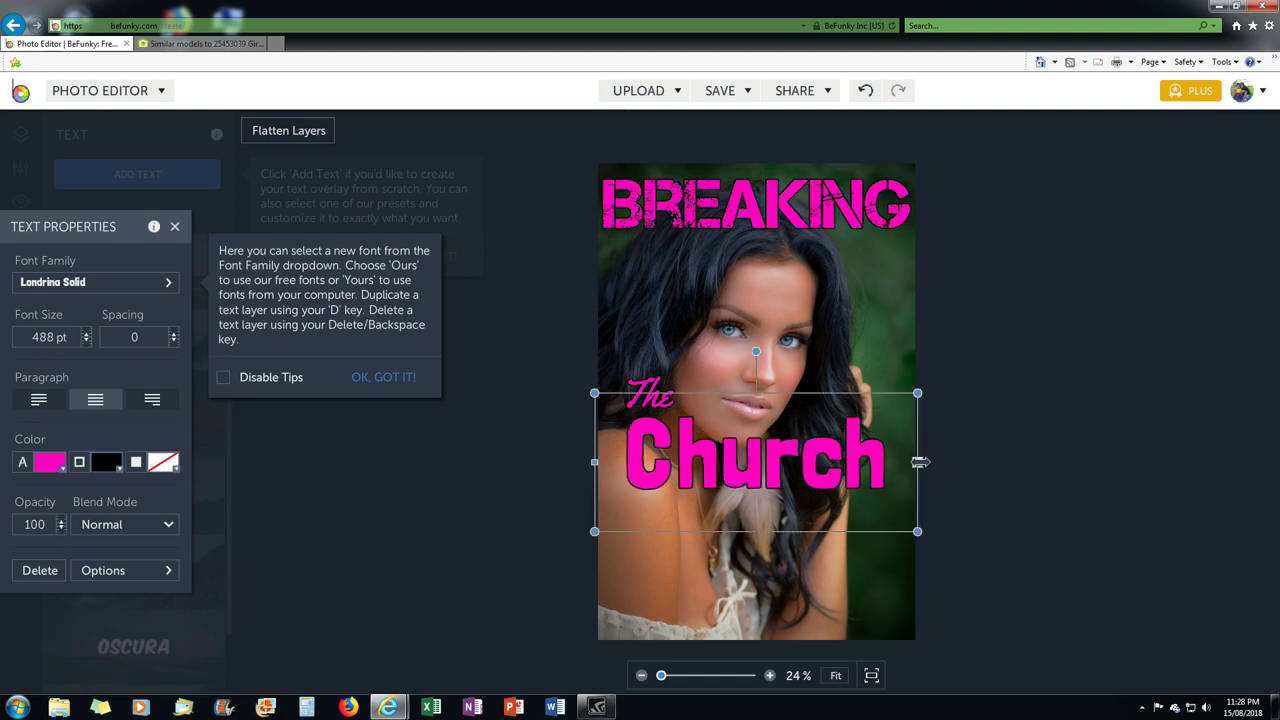
{"action": "left_click_drag", "start_coordinate": [594, 463], "coordinate": [595, 463]}
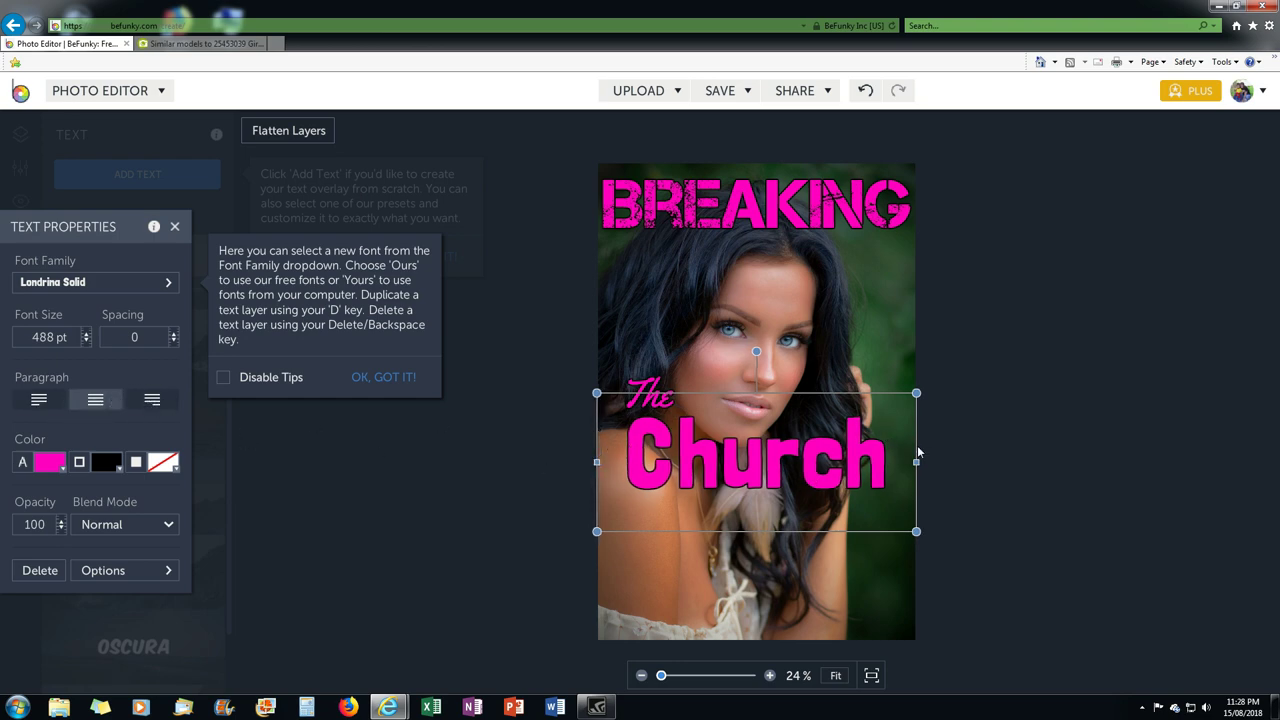
{"action": "left_click", "coordinate": [552, 434]}
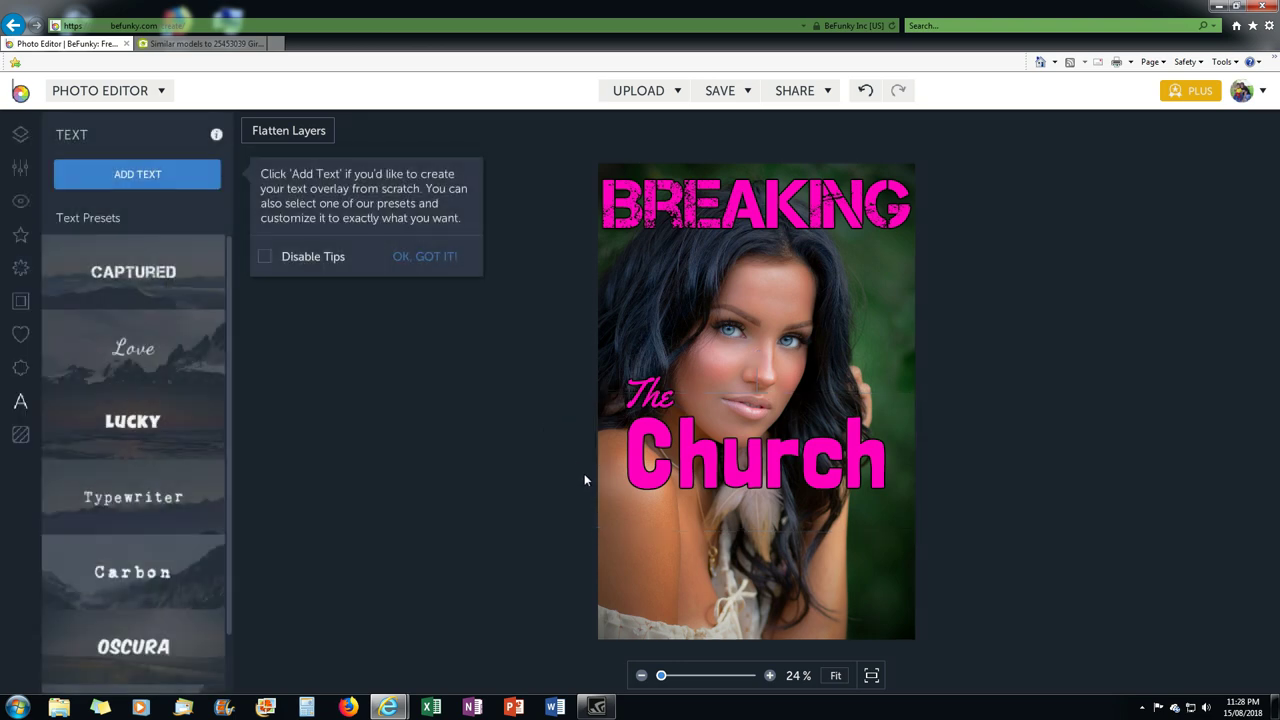
- Add a fourth text overlay, replace its placeholder with "Girl" and enlarge it to about 317 pt
{"action": "left_click", "coordinate": [160, 180]}
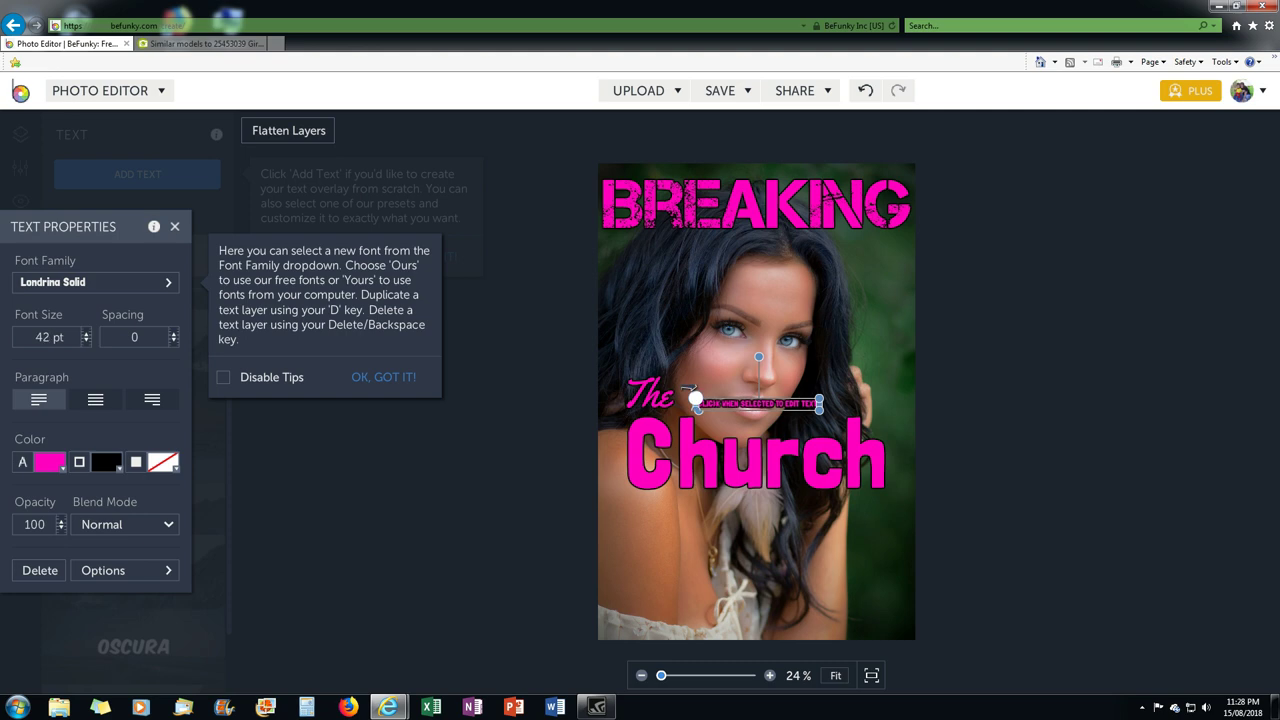
{"action": "left_click_drag", "start_coordinate": [697, 399], "coordinate": [506, 379]}
{"action": "left_click", "coordinate": [605, 403]}
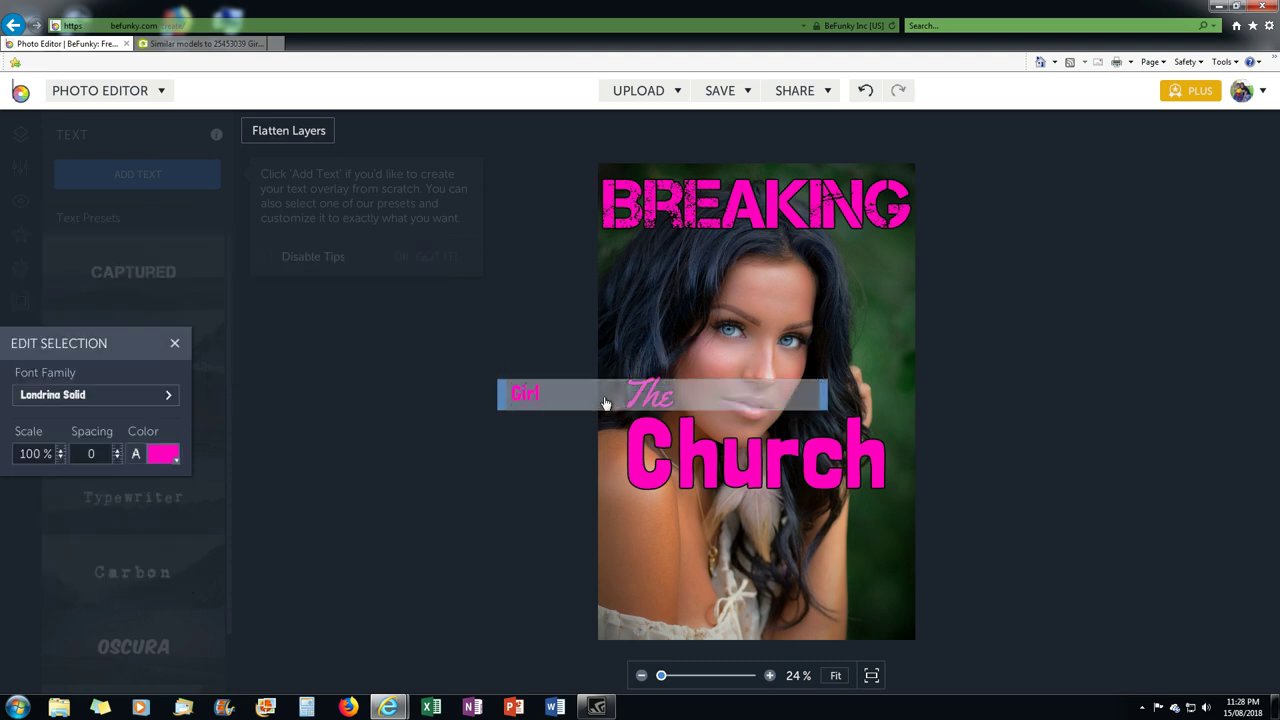
{"action": "left_click", "coordinate": [561, 435]}
{"action": "left_click", "coordinate": [529, 400]}
{"action": "left_click_drag", "start_coordinate": [555, 408], "coordinate": [650, 468]}
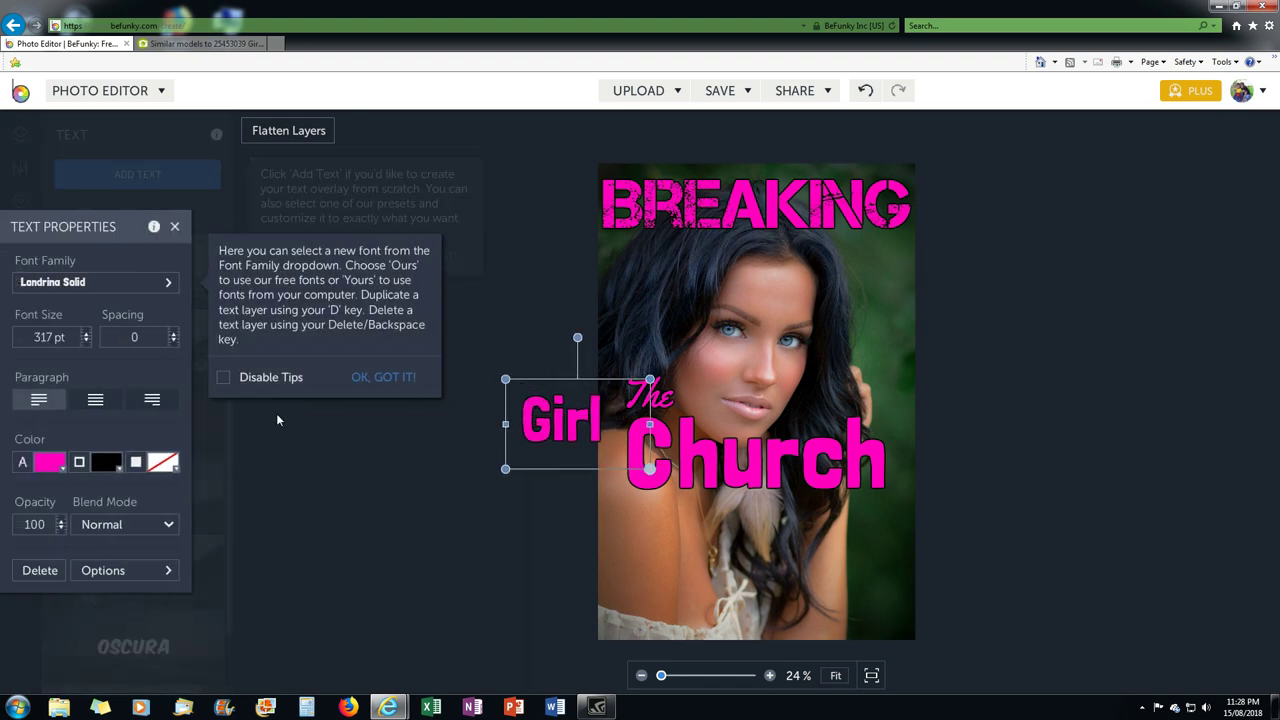
- Center the "Girl" text in its frame, place it below "Church" and widen the frame on both sides
{"action": "left_click", "coordinate": [96, 399]}
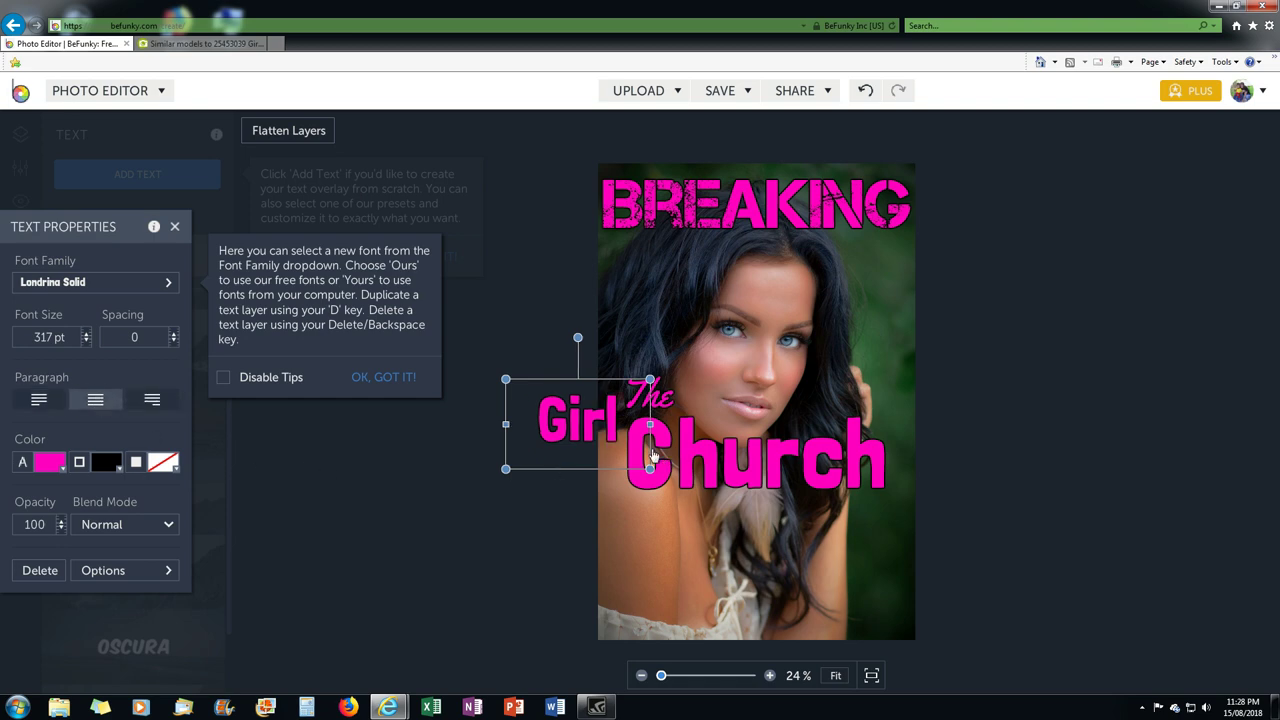
{"action": "left_click_drag", "start_coordinate": [583, 418], "coordinate": [757, 547]}
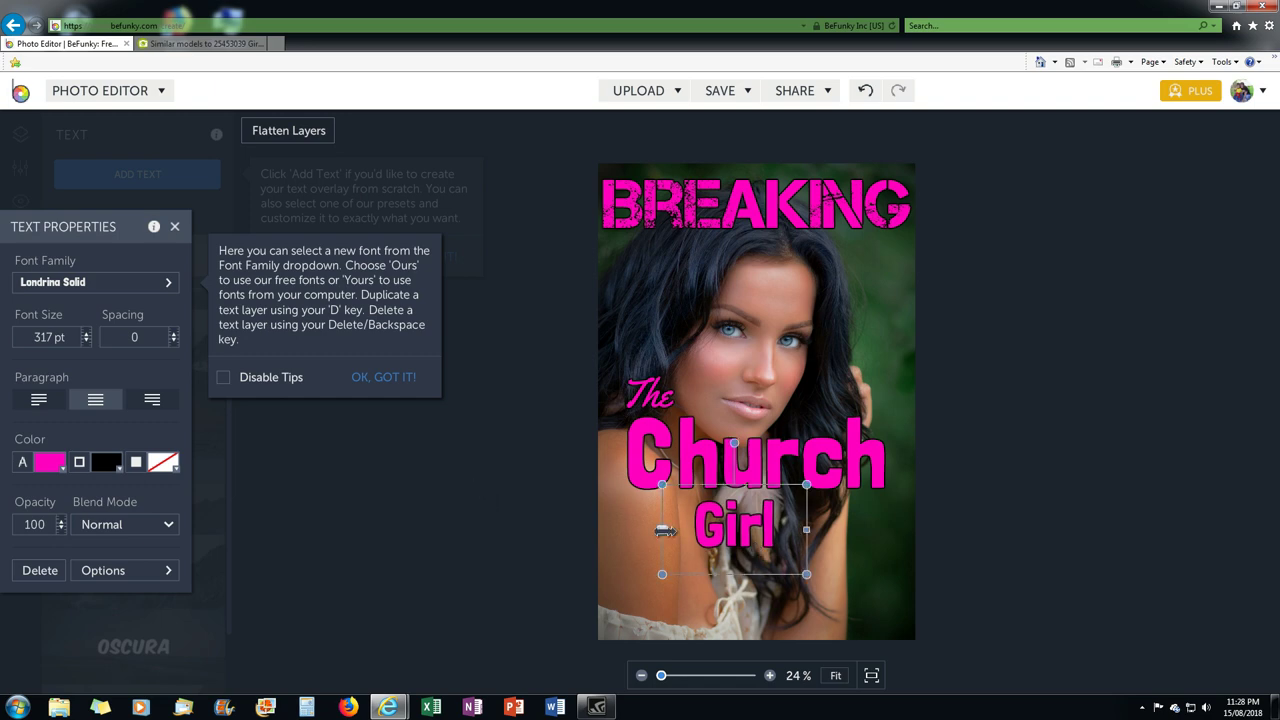
{"action": "left_click_drag", "start_coordinate": [658, 530], "coordinate": [619, 530]}
{"action": "left_click_drag", "start_coordinate": [806, 530], "coordinate": [853, 530]}
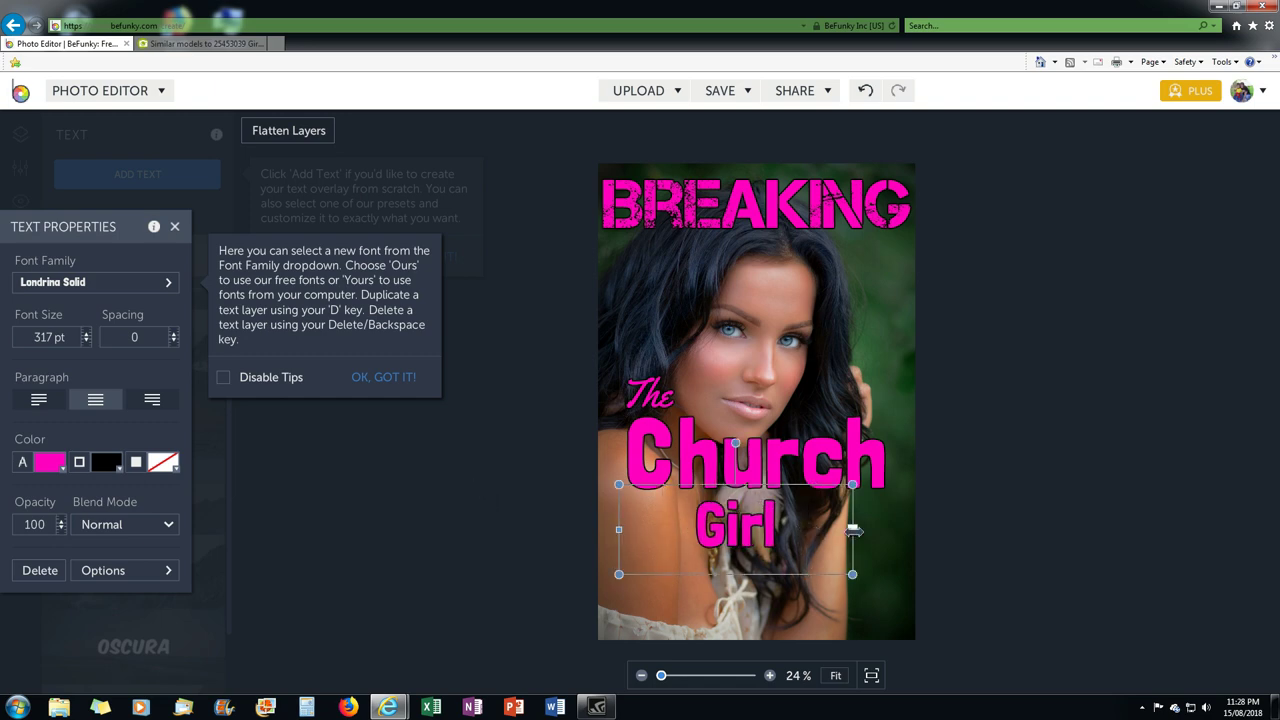
- Set the font of the word "Girl" to Amaranth
{"action": "left_click", "coordinate": [114, 281]}
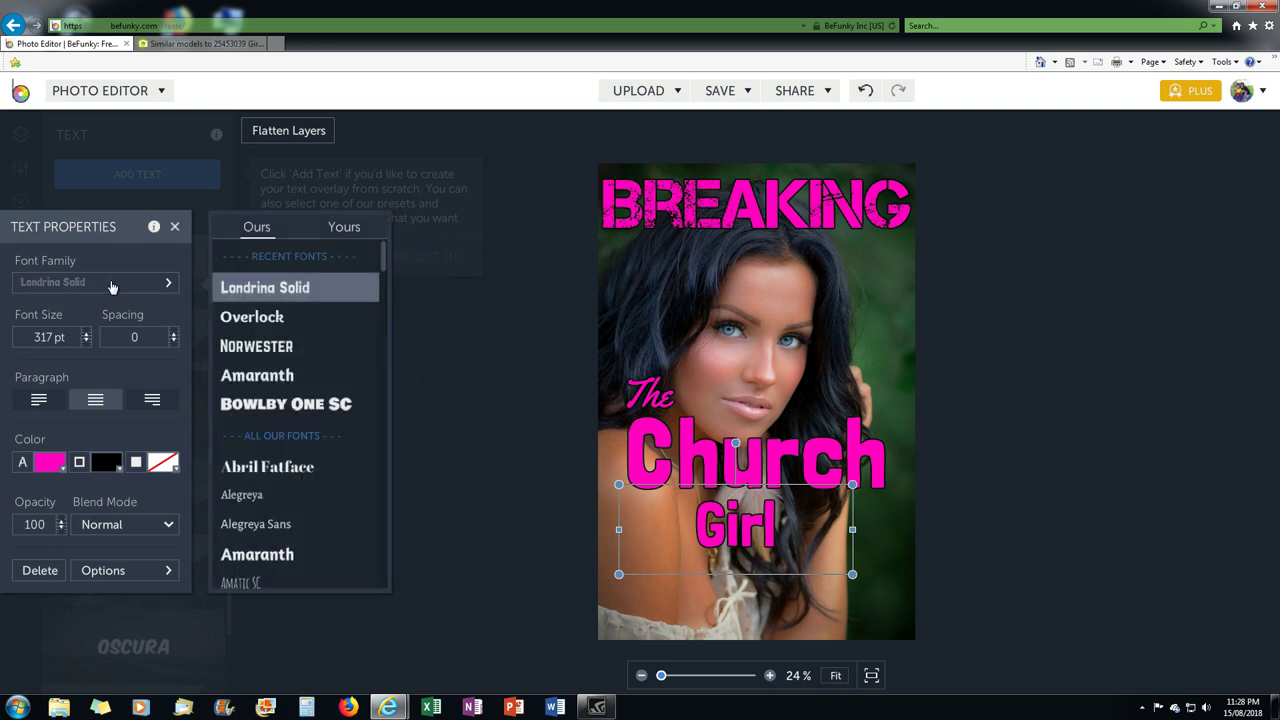
{"action": "mouse_move", "coordinate": [384, 260]}
{"action": "left_mouse_down"}
{"action": "mouse_move", "coordinate": [384, 272]}
{"action": "mouse_move", "coordinate": [384, 261]}
{"action": "left_mouse_up"}
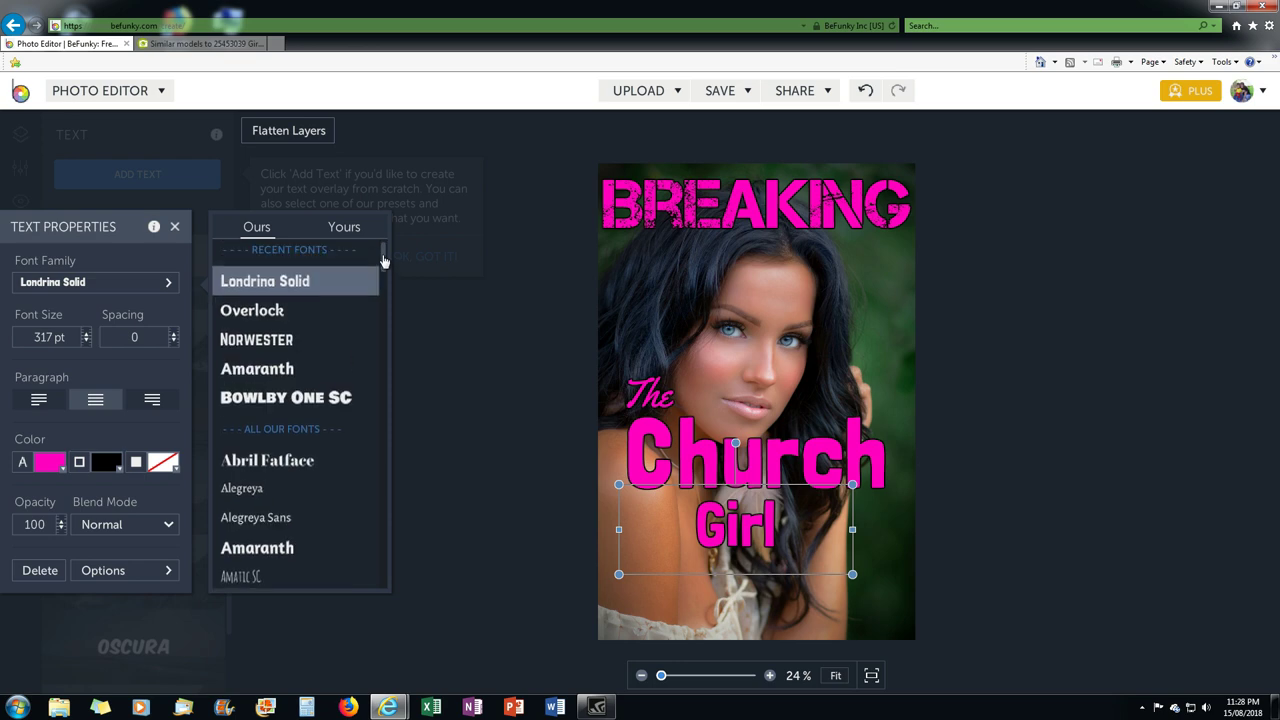
{"action": "left_click", "coordinate": [275, 369]}
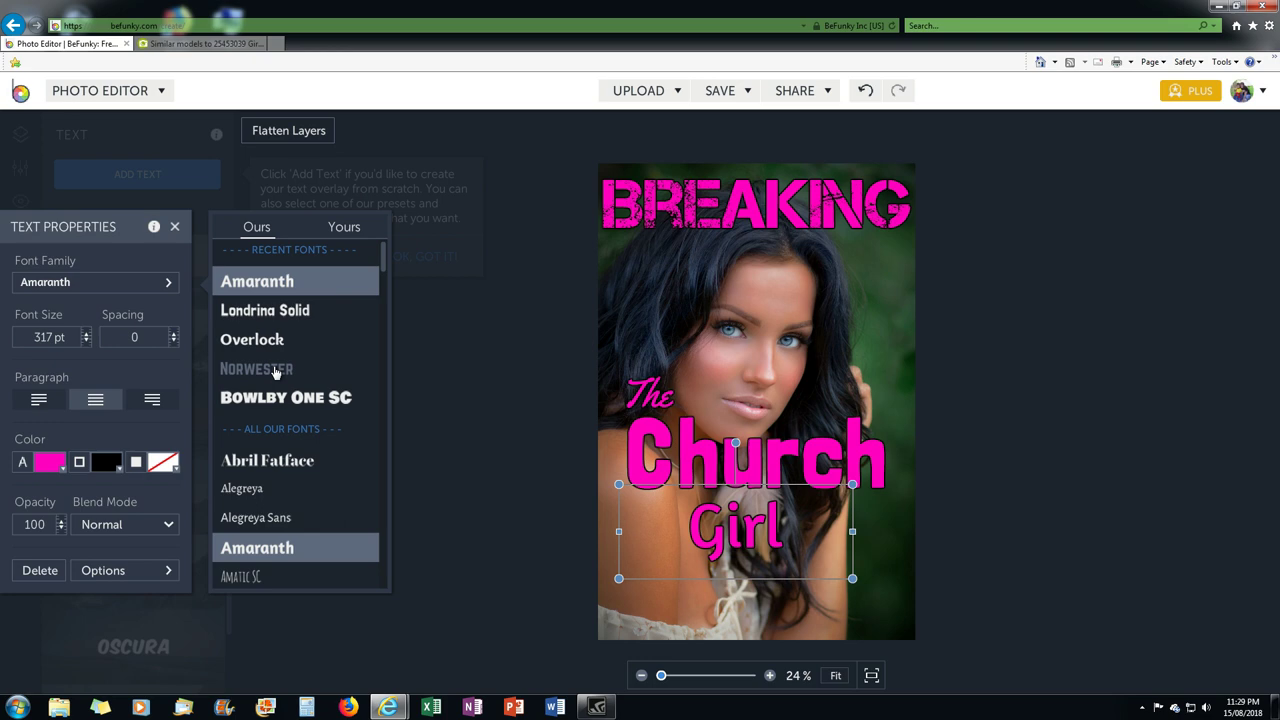
- Set the word "Girl" in the Yellowtail font, narrow its frame and enlarge the word to about 458 pt
{"action": "left_click_drag", "start_coordinate": [384, 261], "coordinate": [394, 583]}
{"action": "left_click", "coordinate": [241, 574]}
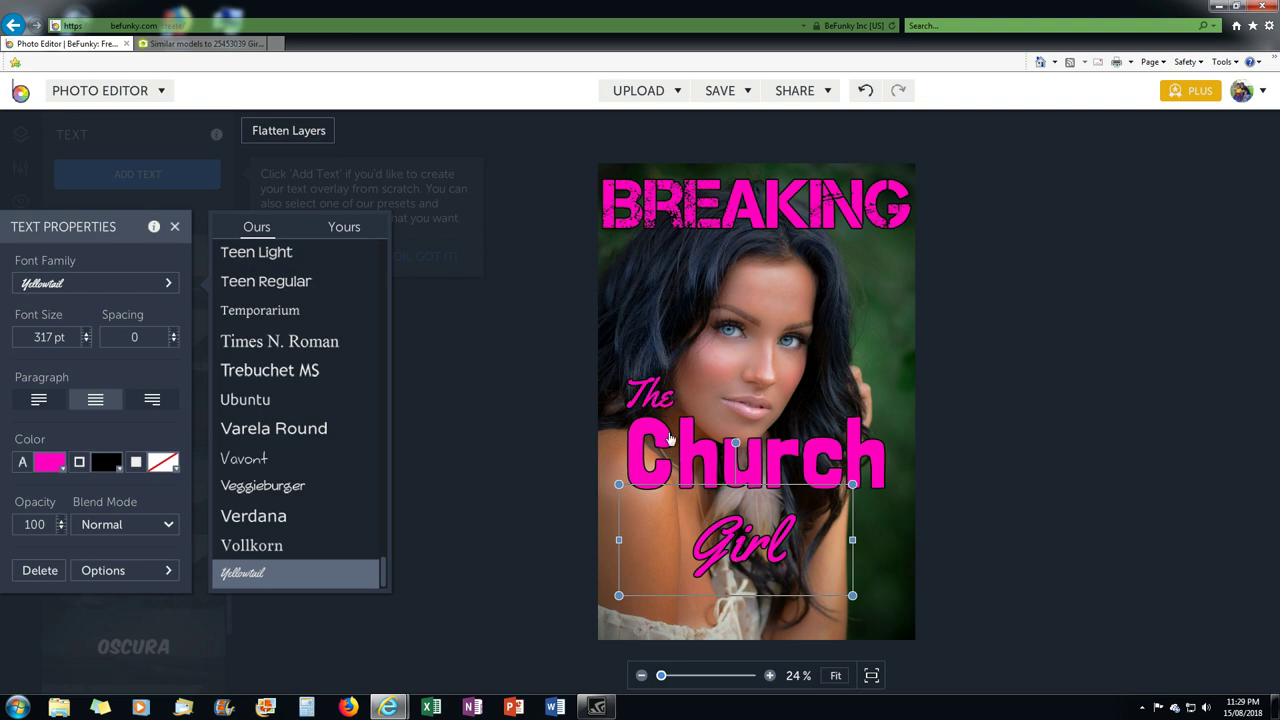
{"action": "left_click_drag", "start_coordinate": [851, 539], "coordinate": [792, 539]}
{"action": "left_click_drag", "start_coordinate": [791, 490], "coordinate": [893, 470]}
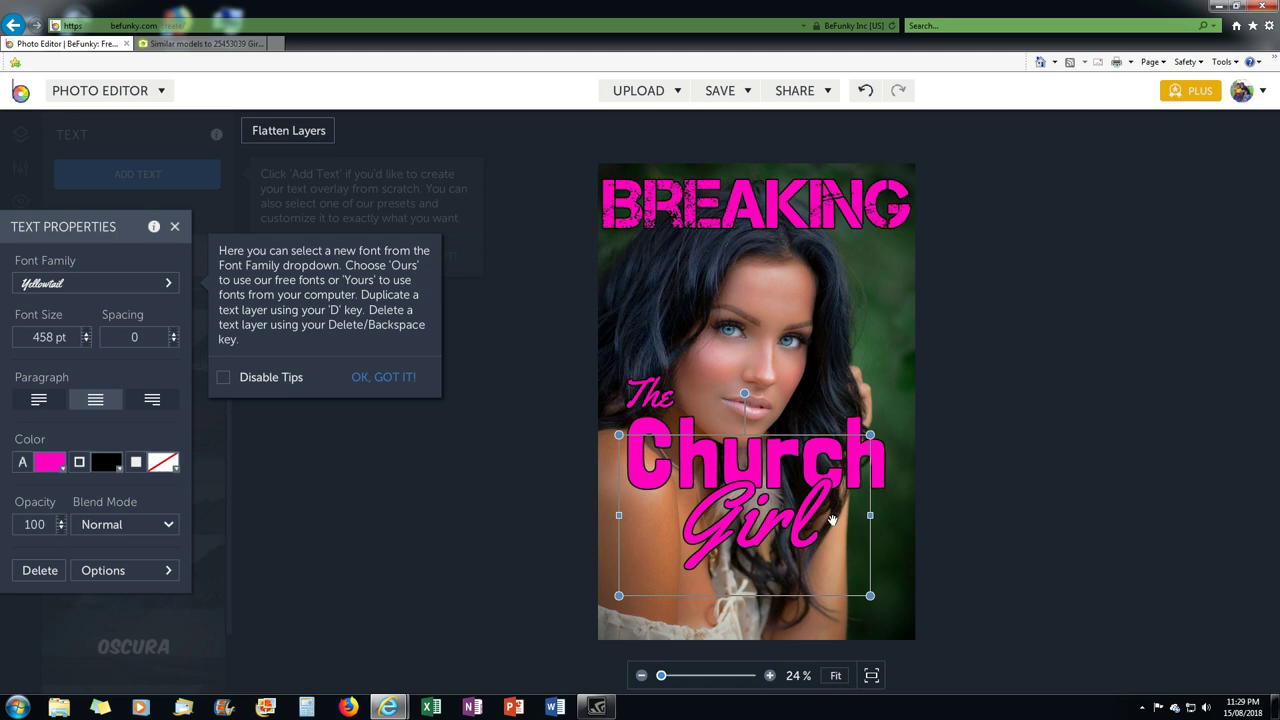
- Move "Girl" sideways so it sits under the end of "Church", slightly overlapping its last letters
{"action": "left_click", "coordinate": [880, 562]}
{"action": "left_click_drag", "start_coordinate": [815, 534], "coordinate": [863, 528]}
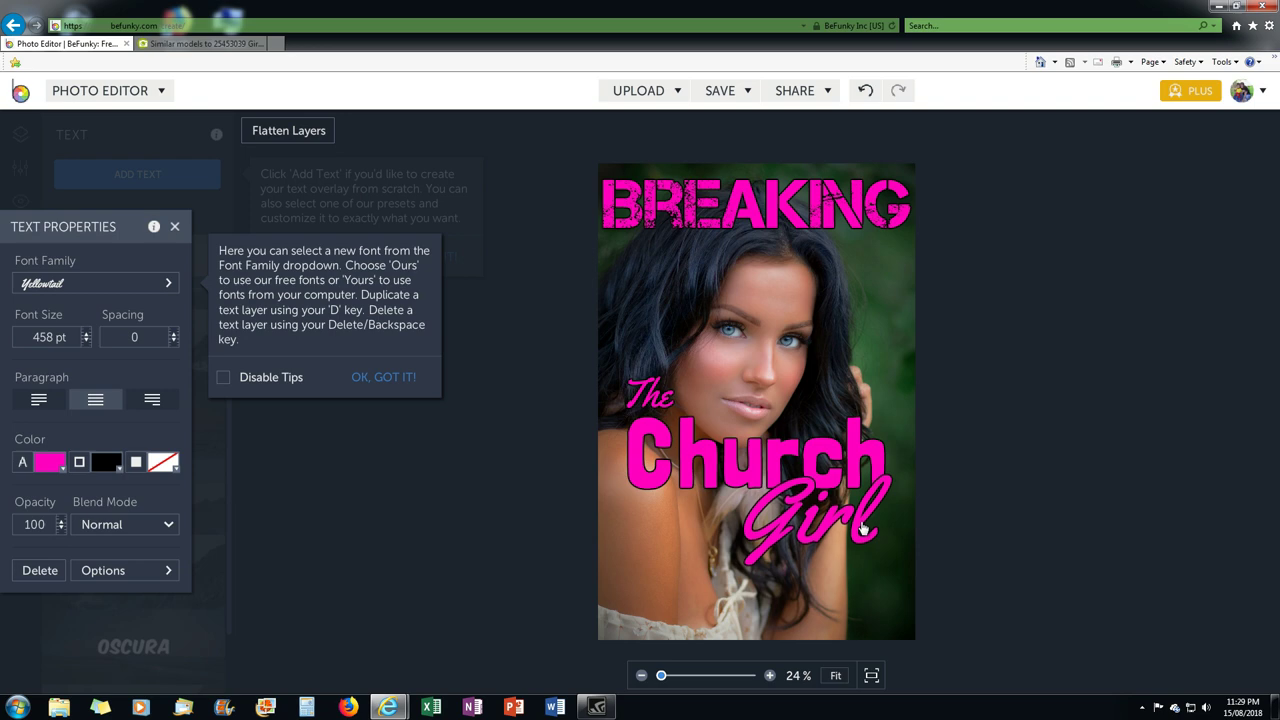
{"action": "left_click", "coordinate": [880, 363]}
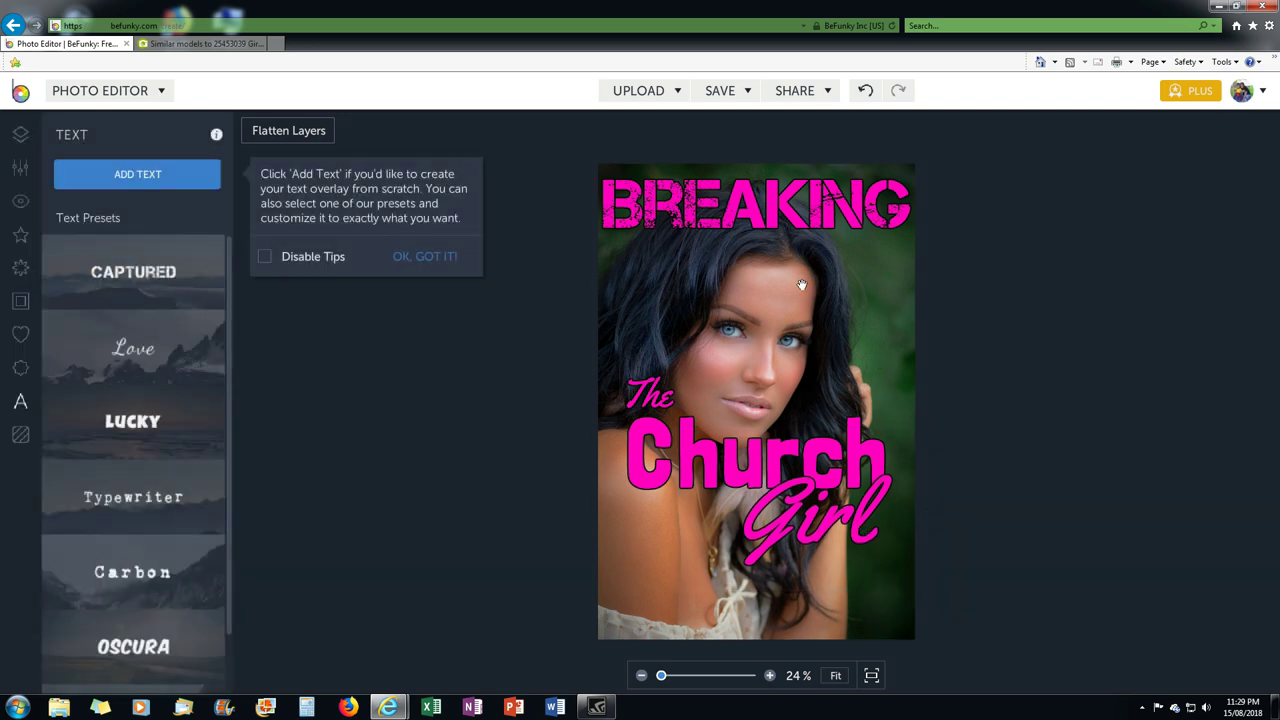
- Change the fill color of the word "The" to white (#FFFFFF)
{"action": "left_click", "coordinate": [657, 398]}
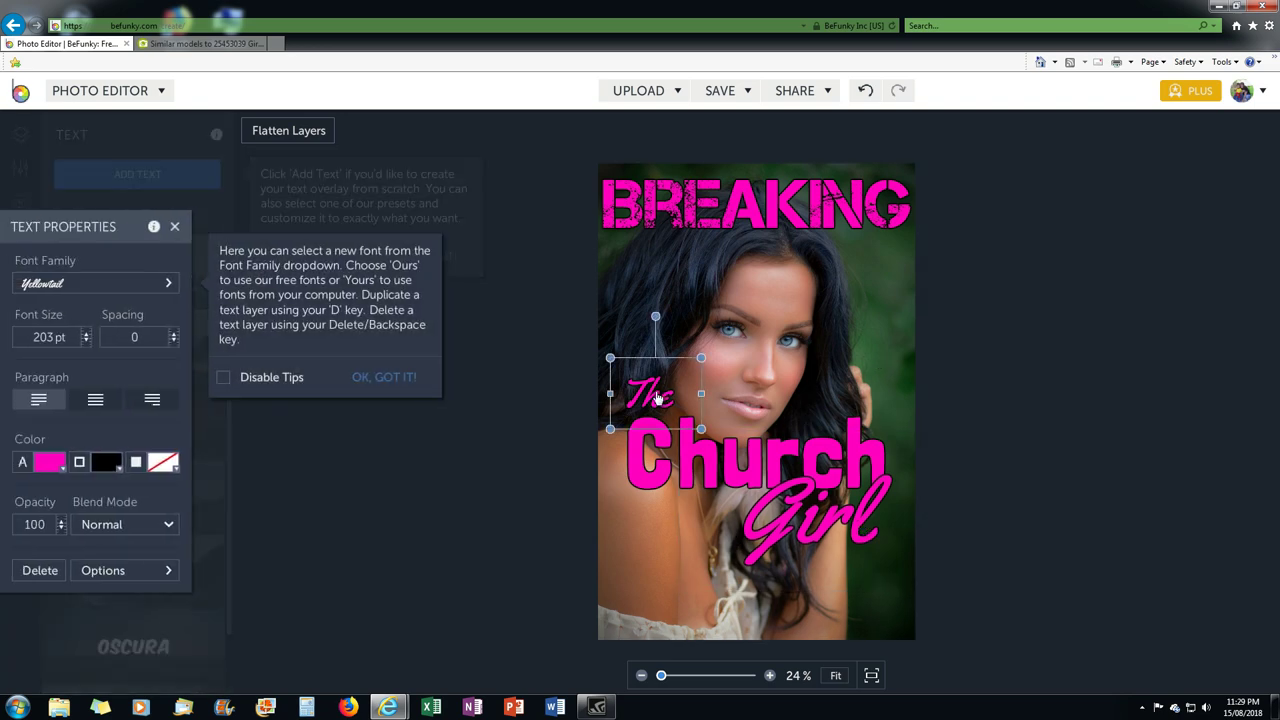
{"action": "left_click", "coordinate": [58, 468]}
{"action": "left_click_drag", "start_coordinate": [258, 541], "coordinate": [104, 527]}
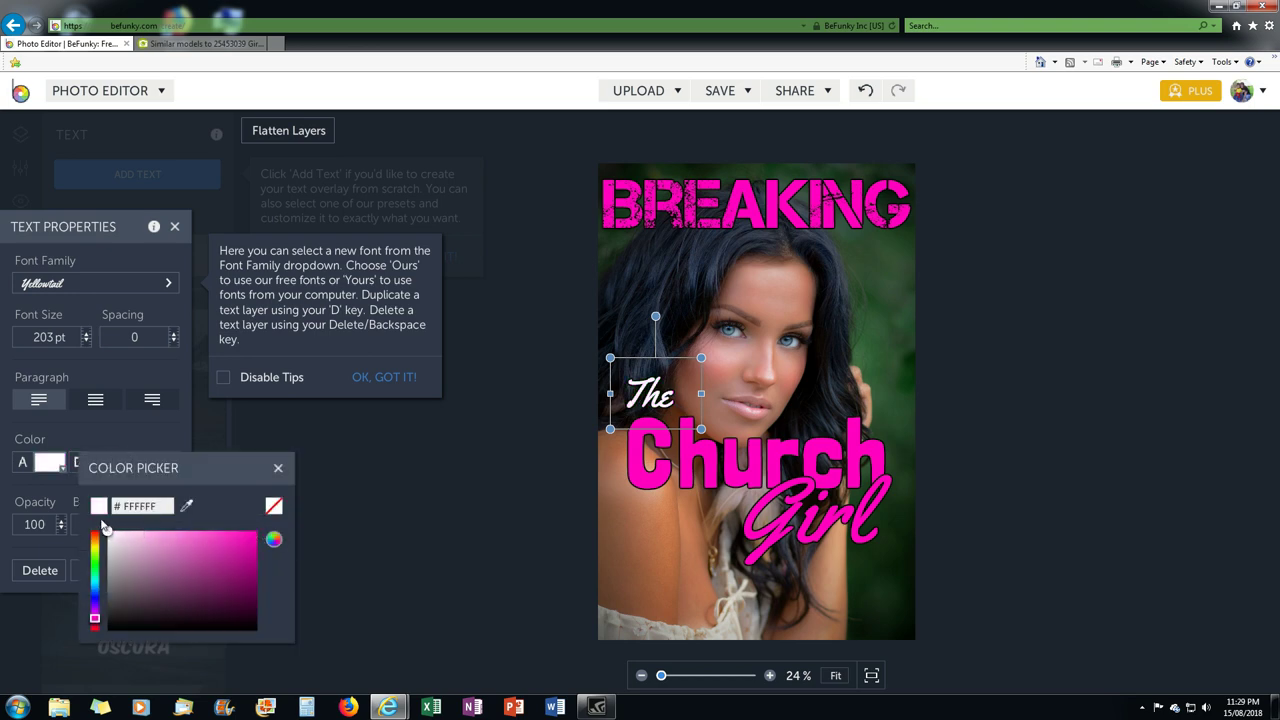
{"action": "left_click", "coordinate": [623, 515]}
- Change the fill color of the word "Girl" to white (#FFFFFF)
{"action": "left_click", "coordinate": [815, 531]}
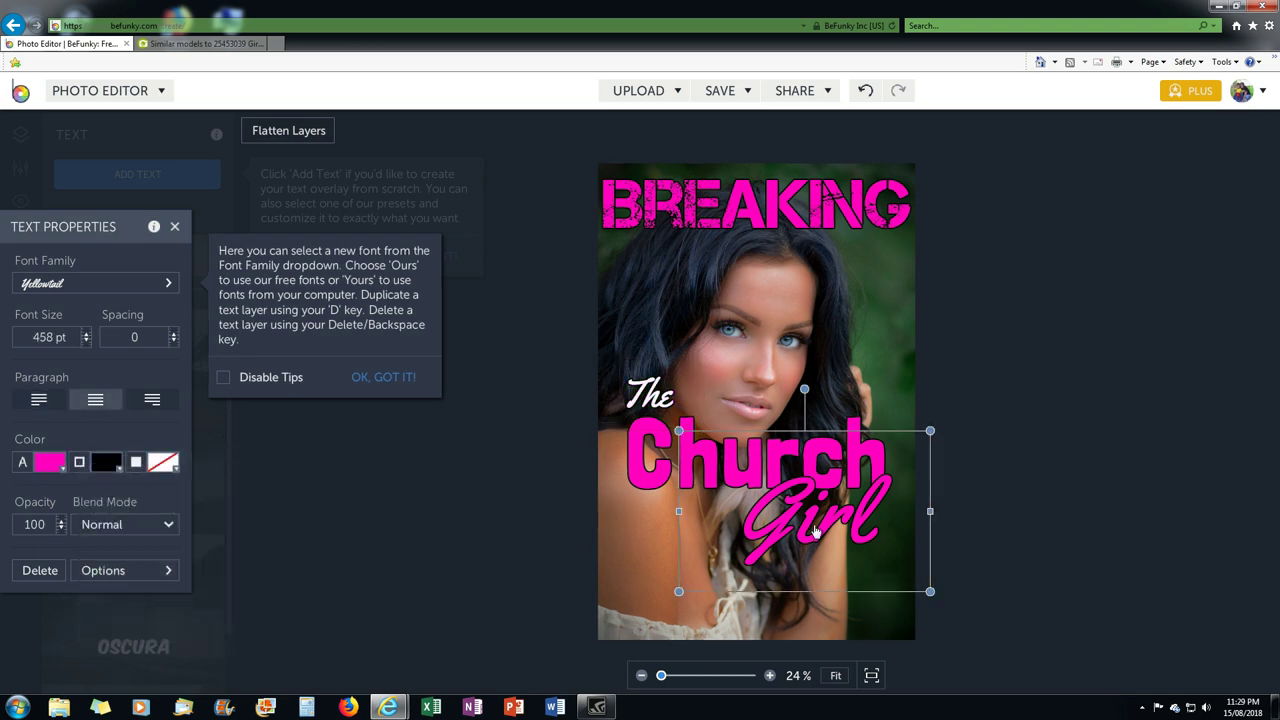
{"action": "left_click", "coordinate": [52, 464]}
{"action": "left_click_drag", "start_coordinate": [255, 537], "coordinate": [106, 533]}
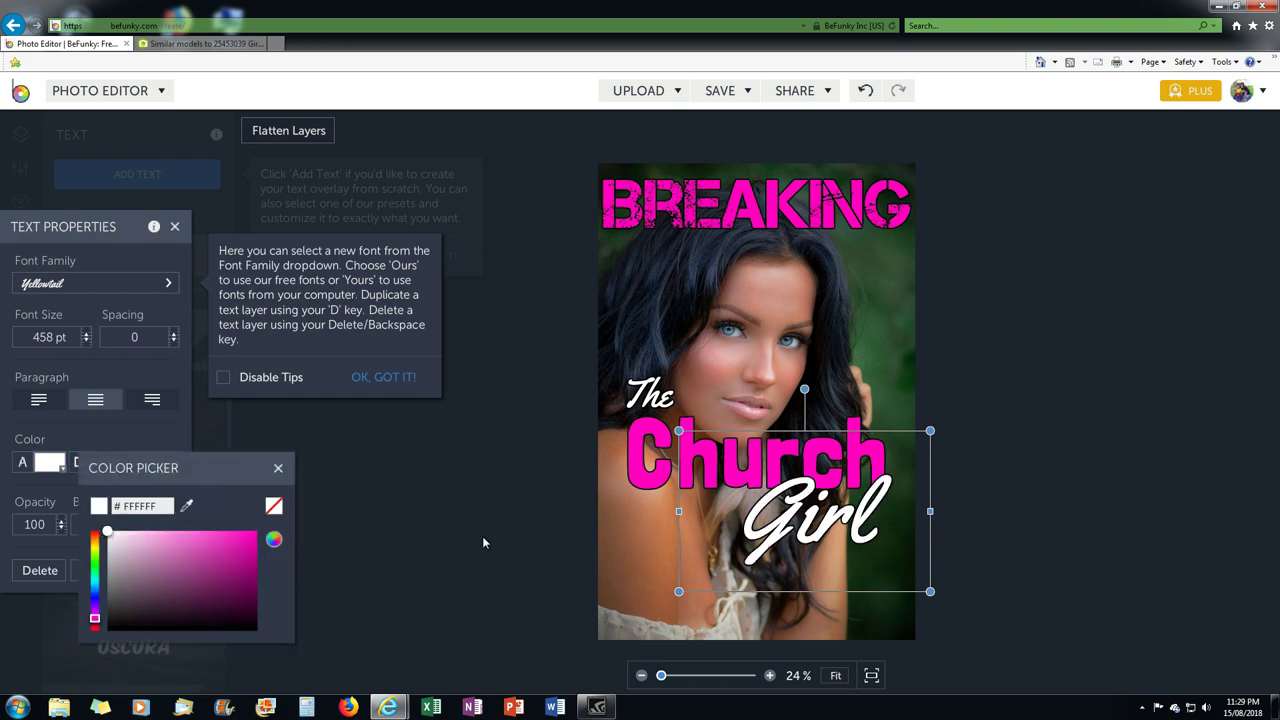
{"action": "left_click", "coordinate": [689, 550]}
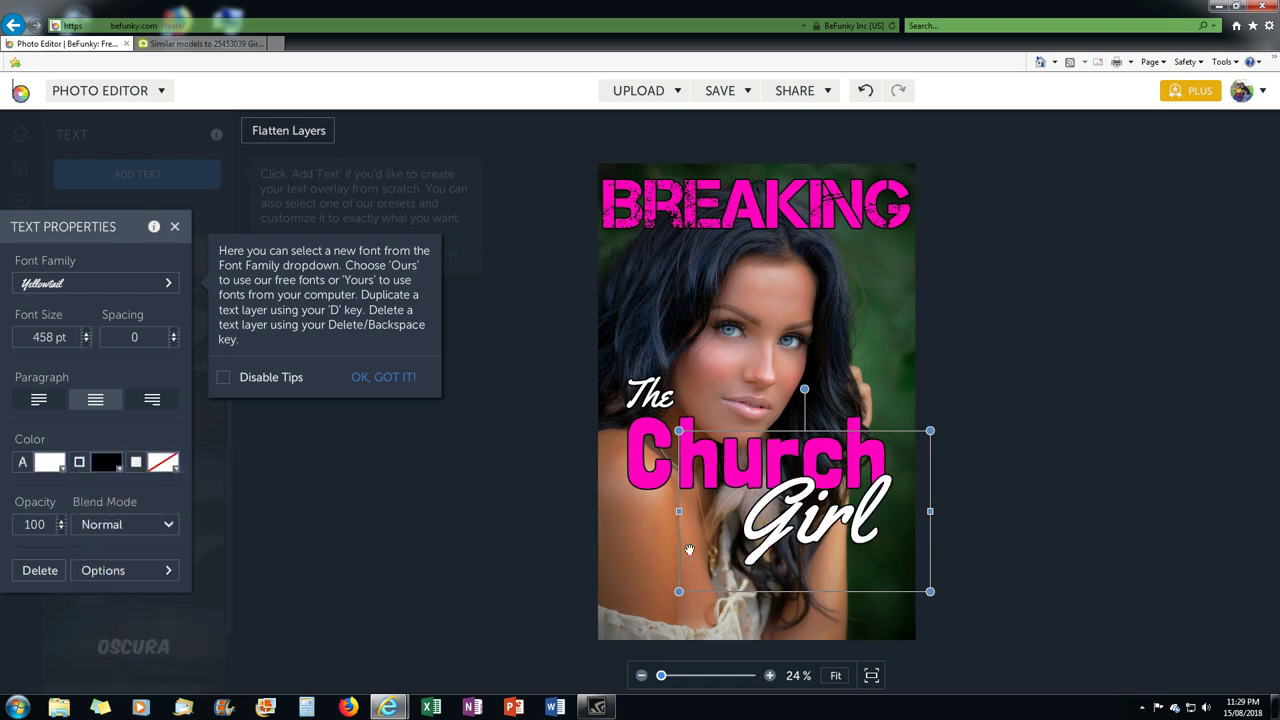
{"action": "left_click", "coordinate": [672, 466]}
{"action": "left_click", "coordinate": [490, 455]}
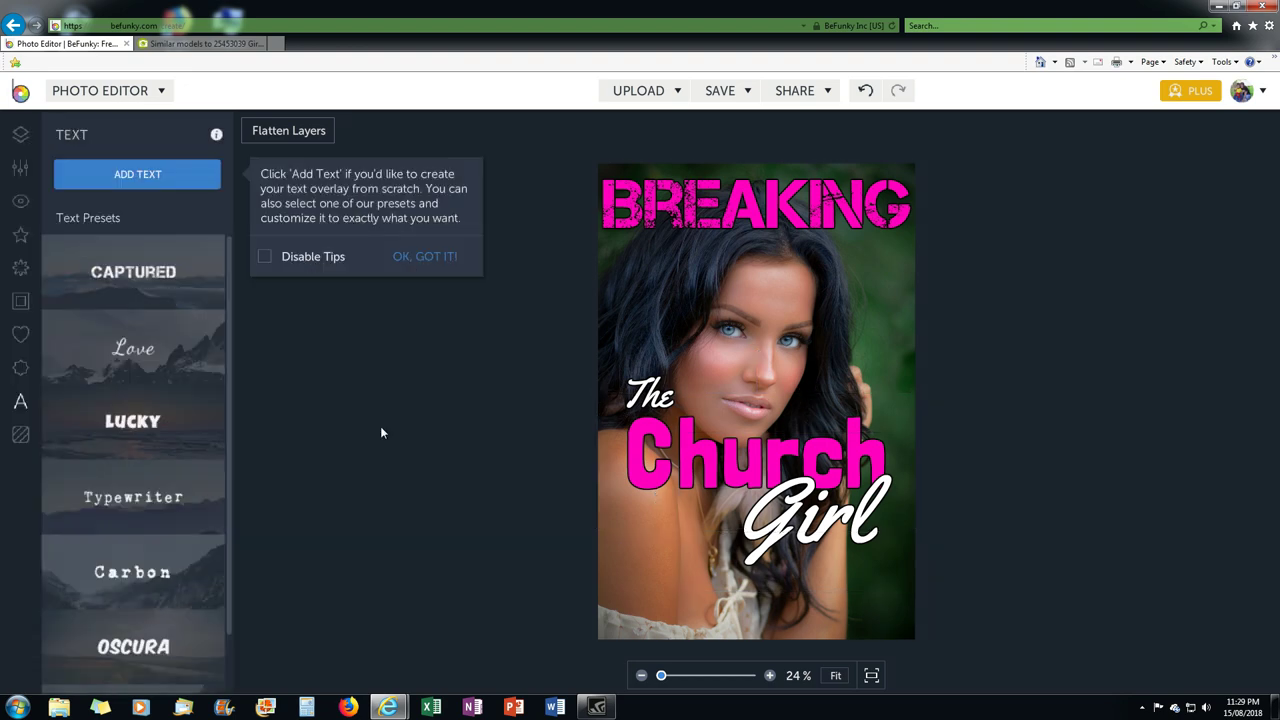
- Add a fifth text overlay at about 120 pt, replace its placeholder with the author's name and narrow its frame
{"action": "left_click", "coordinate": [137, 174]}
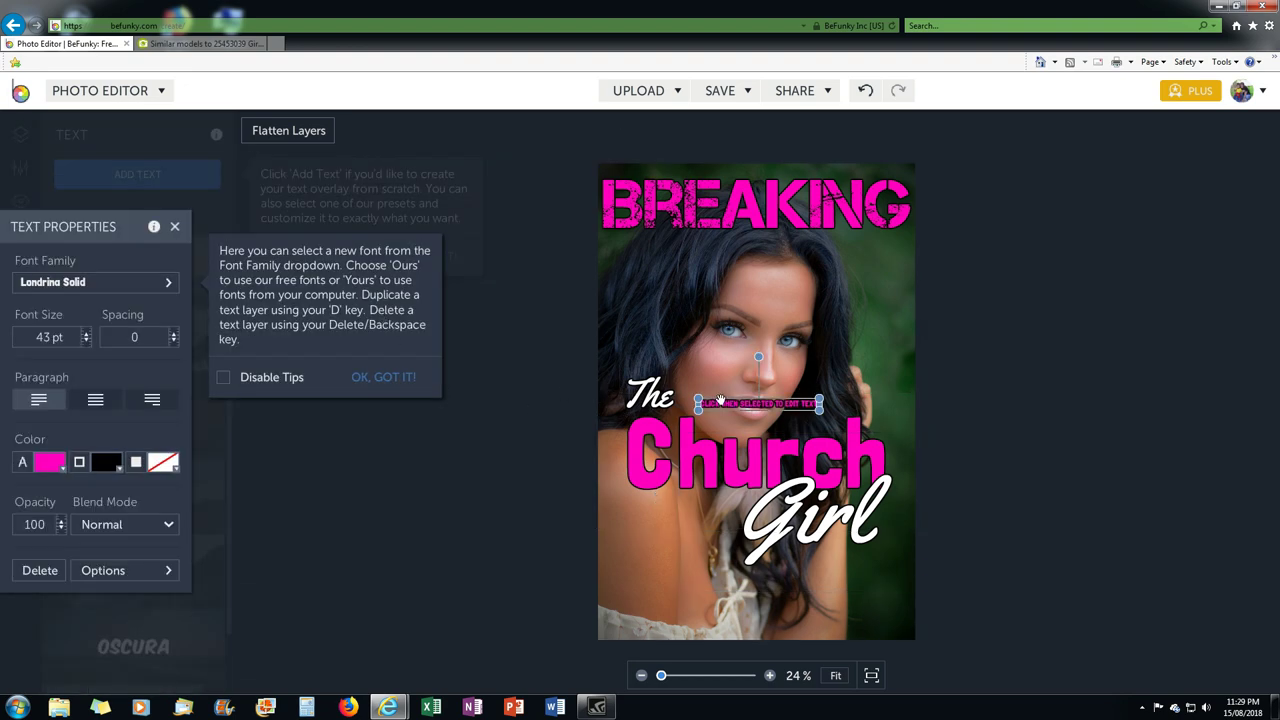
{"action": "left_click_drag", "start_coordinate": [698, 400], "coordinate": [567, 396]}
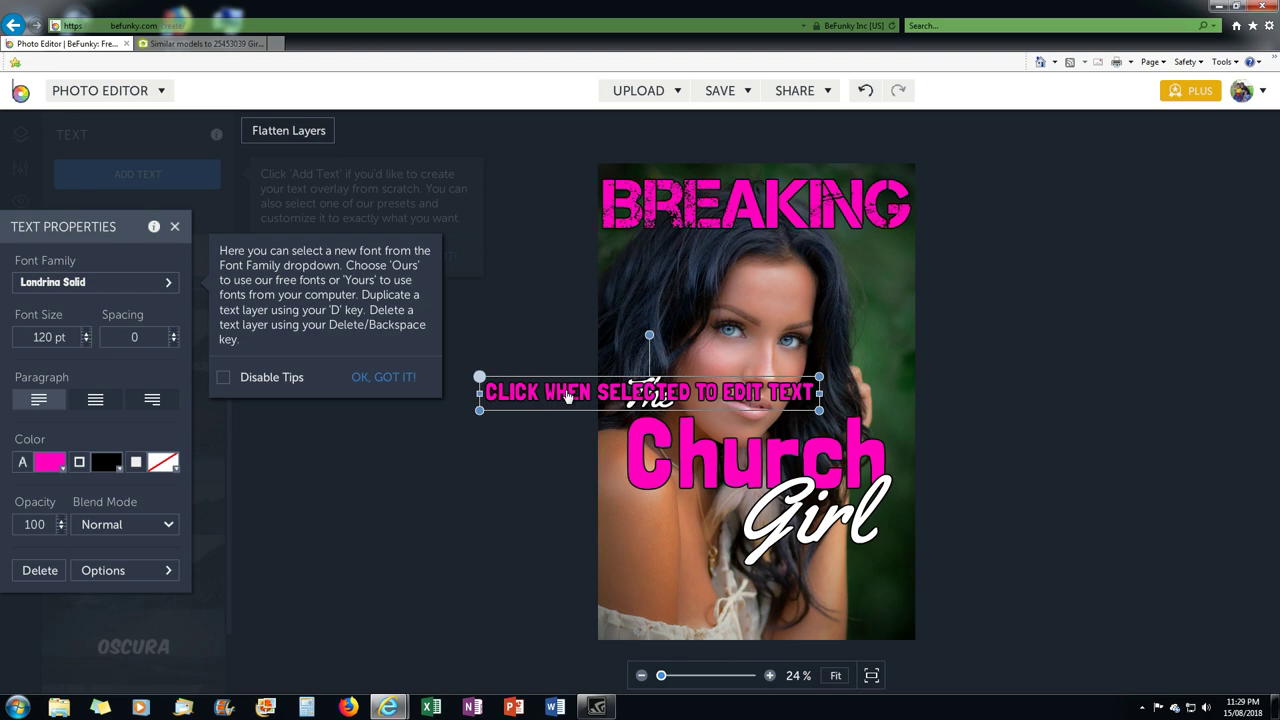
{"action": "left_click", "coordinate": [583, 400]}
{"action": "type", "text": "JJ"}
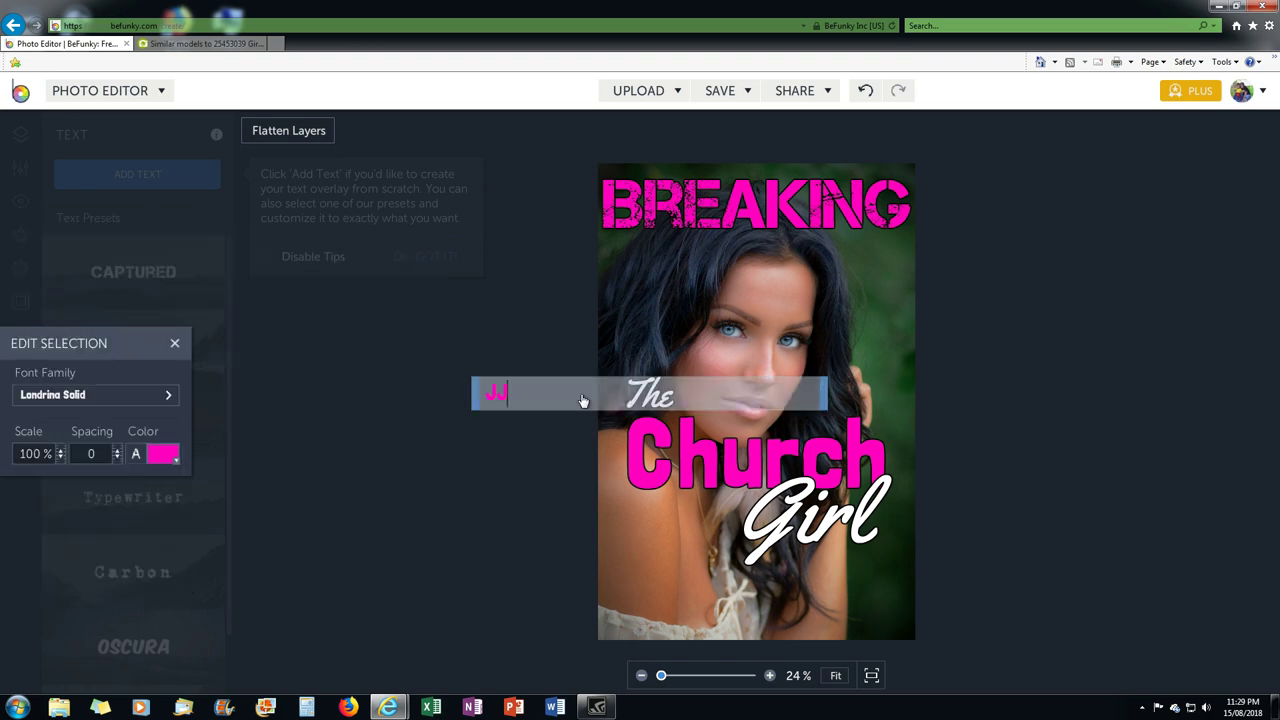
{"action": "type", "text": " Stuart"}
{"action": "left_click_drag", "start_coordinate": [826, 393], "coordinate": [608, 393]}
{"action": "left_click", "coordinate": [560, 437]}
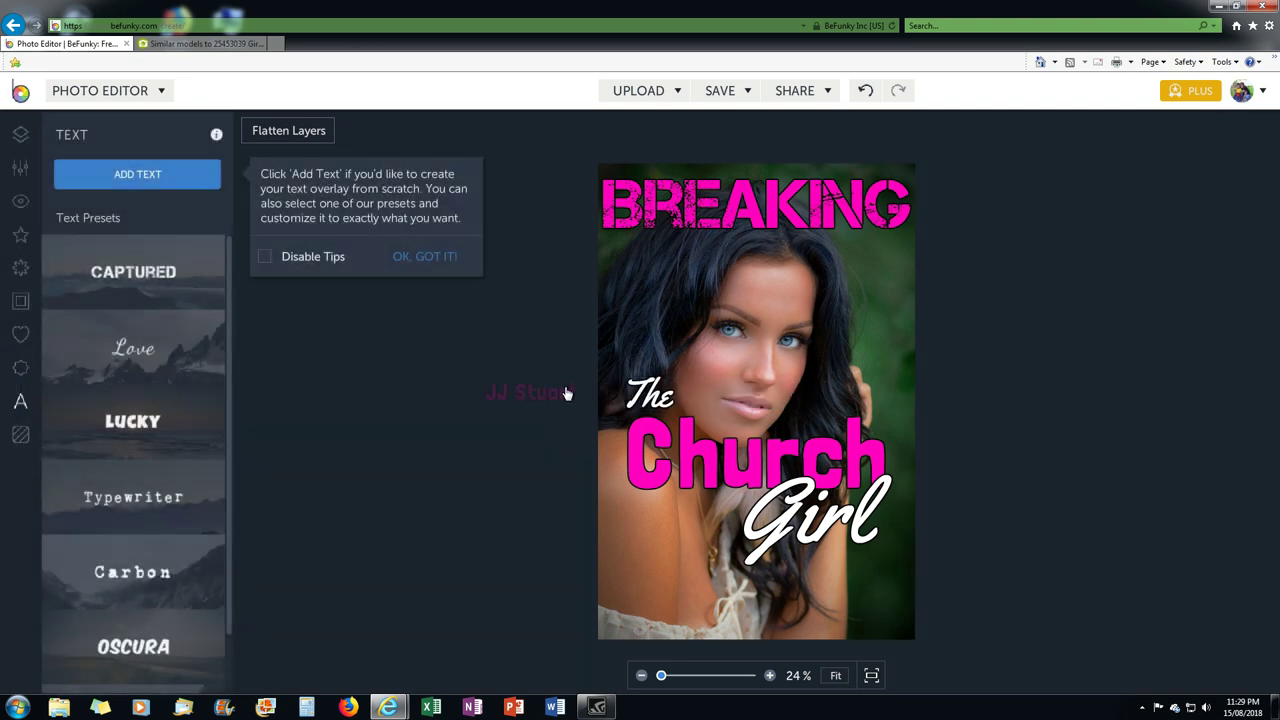
- Center the author's name in its frame, place it low on the photo below the title and enlarge it to about 169 pt
{"action": "left_click", "coordinate": [565, 396]}
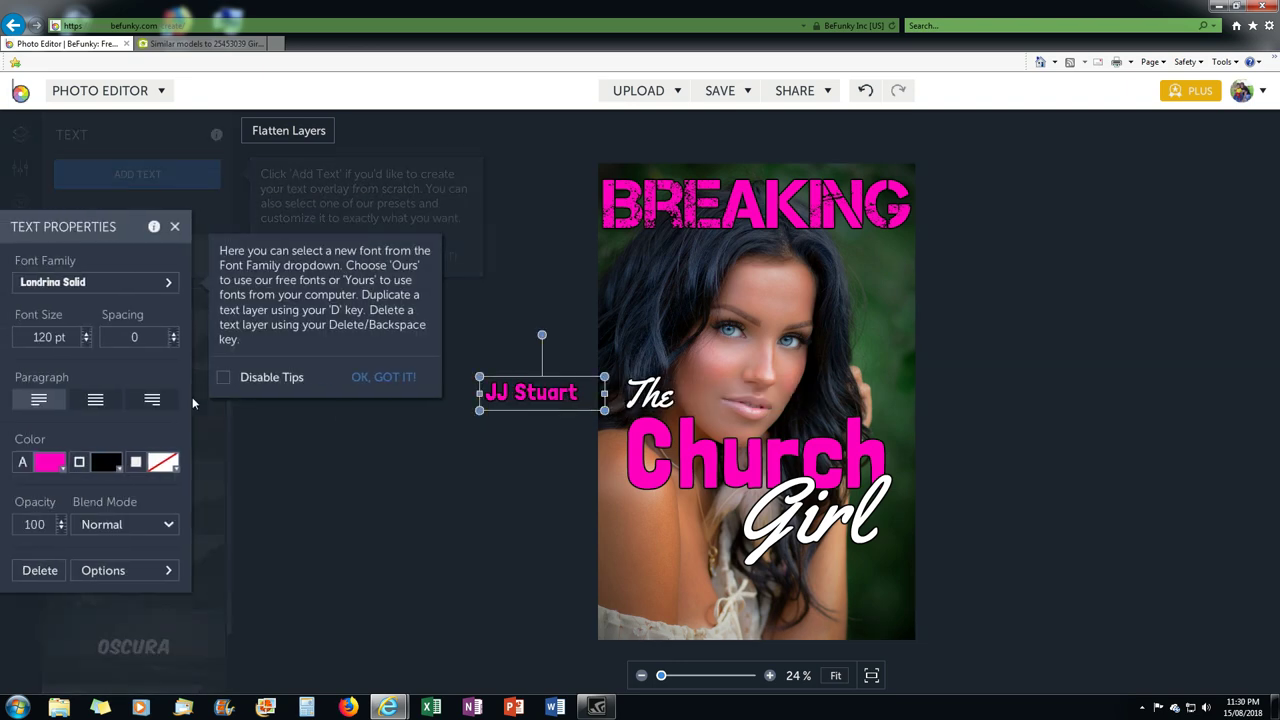
{"action": "left_click", "coordinate": [95, 399]}
{"action": "left_click_drag", "start_coordinate": [536, 405], "coordinate": [651, 580]}
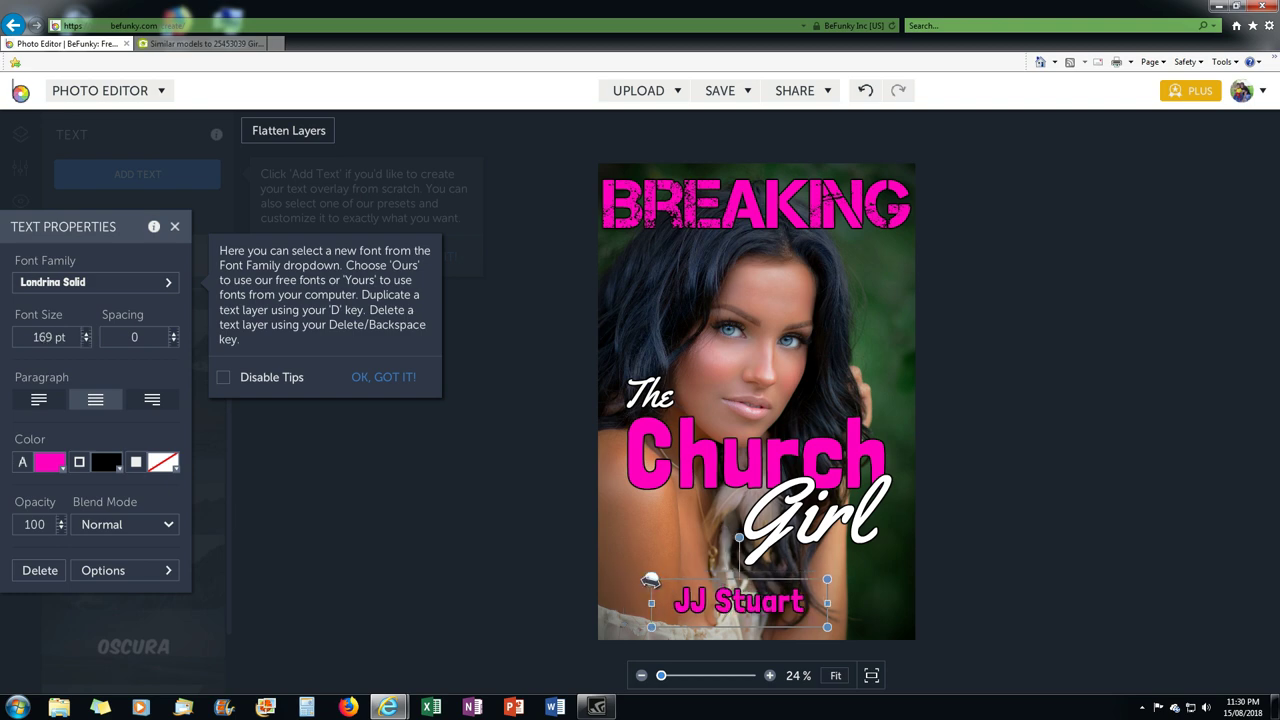
- Enlarge the author's name to about 187 pt with its frame spanning the photo's width, and lower it to the photo's bottom edge
{"action": "left_click_drag", "start_coordinate": [828, 581], "coordinate": [911, 600]}
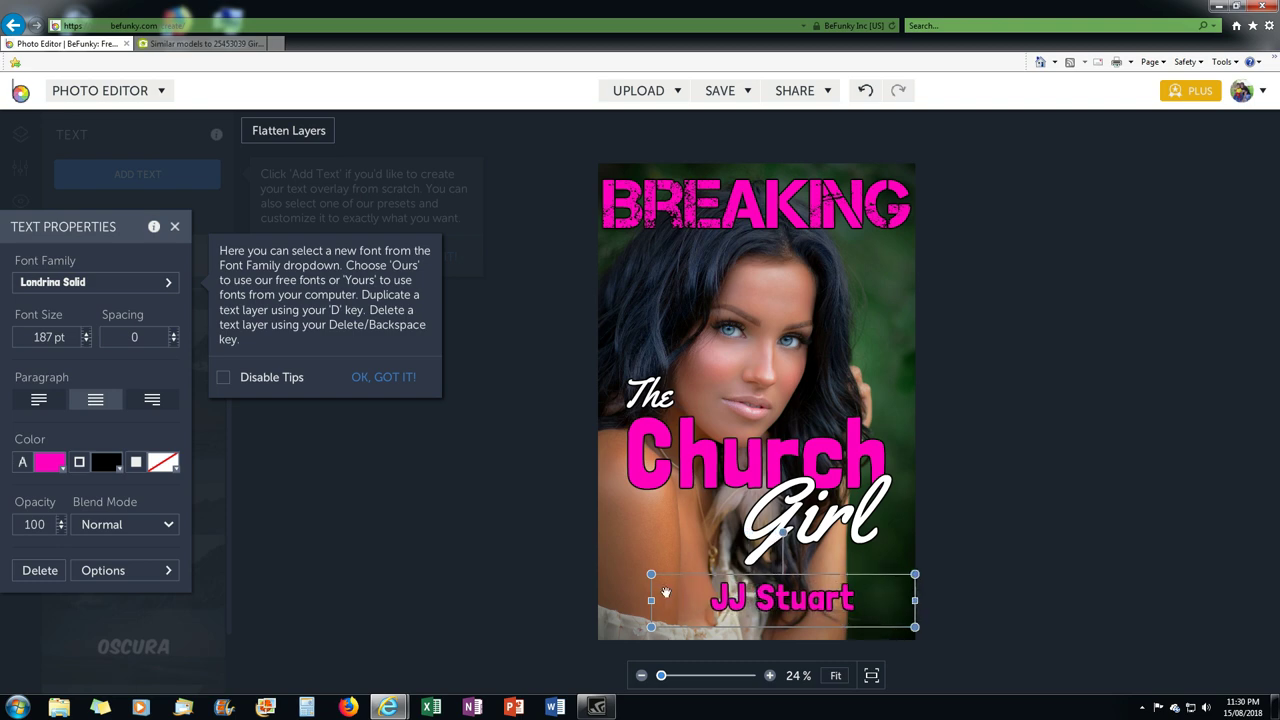
{"action": "left_click_drag", "start_coordinate": [651, 601], "coordinate": [608, 601]}
{"action": "left_click_drag", "start_coordinate": [602, 600], "coordinate": [597, 600]}
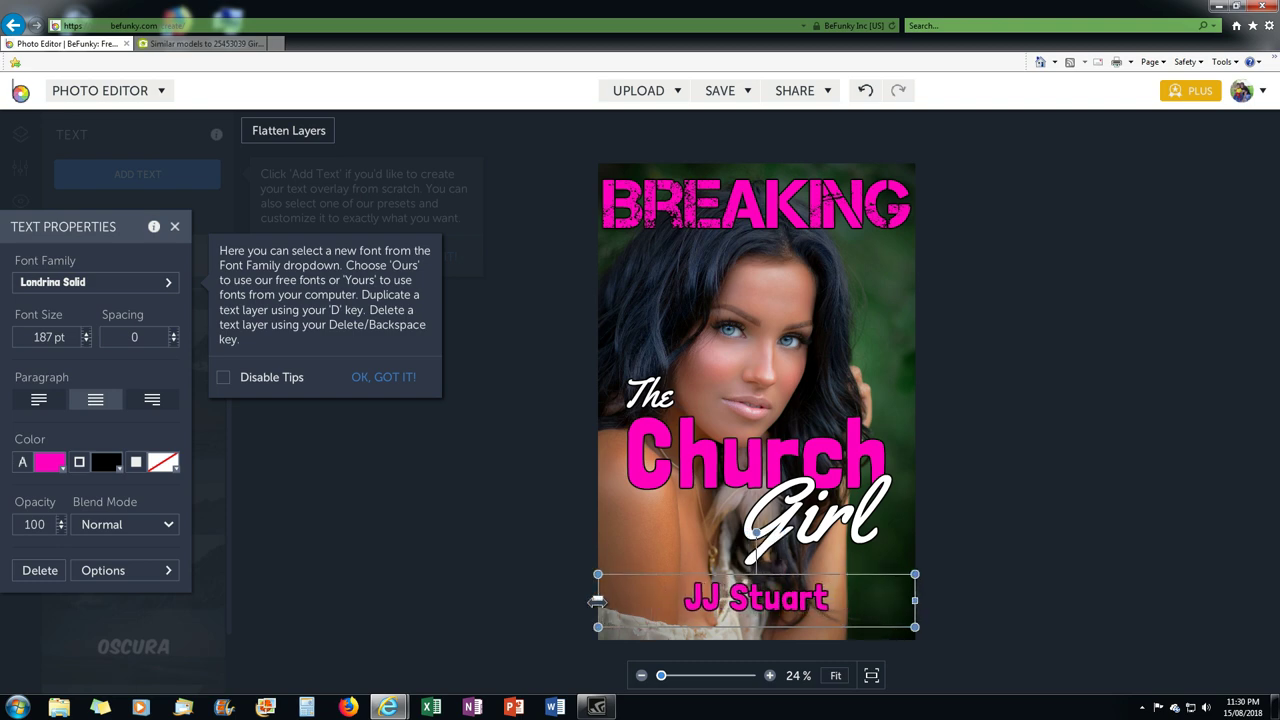
{"action": "left_click_drag", "start_coordinate": [778, 606], "coordinate": [778, 620]}
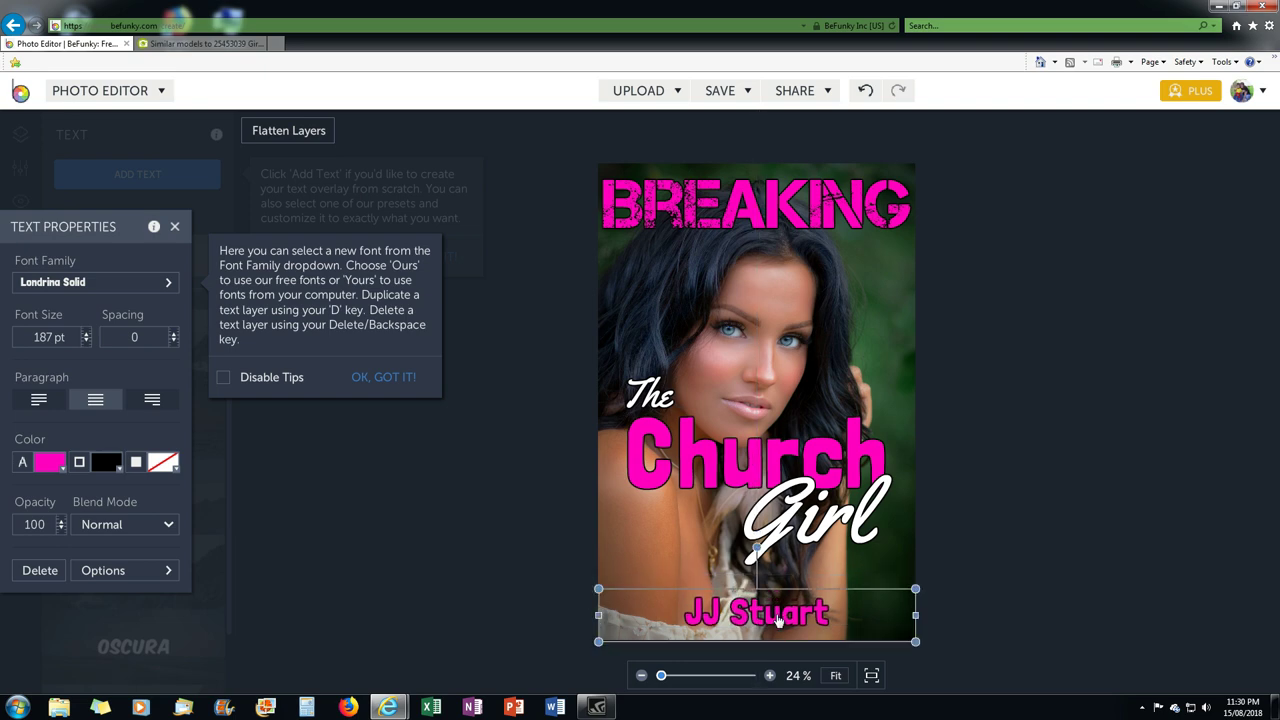
{"action": "left_click", "coordinate": [846, 374]}
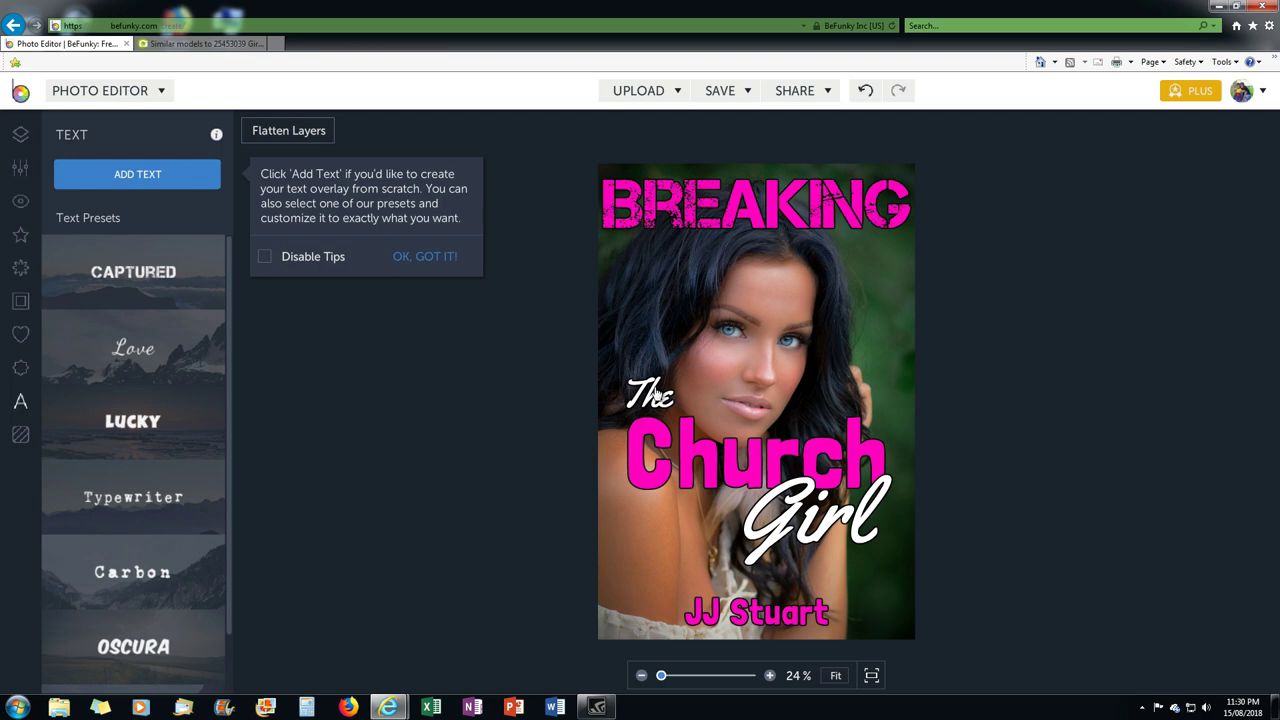
- Shift "The", "Church" and "Girl" lower on the photo and tilt "The" counterclockwise against the top of the "C"
{"action": "left_click_drag", "start_coordinate": [830, 525], "coordinate": [846, 548]}
{"action": "left_click_drag", "start_coordinate": [752, 483], "coordinate": [752, 510]}
{"action": "left_click_drag", "start_coordinate": [649, 393], "coordinate": [647, 398]}
{"action": "left_click_drag", "start_coordinate": [656, 324], "coordinate": [631, 326]}
{"action": "left_click_drag", "start_coordinate": [650, 401], "coordinate": [648, 430]}
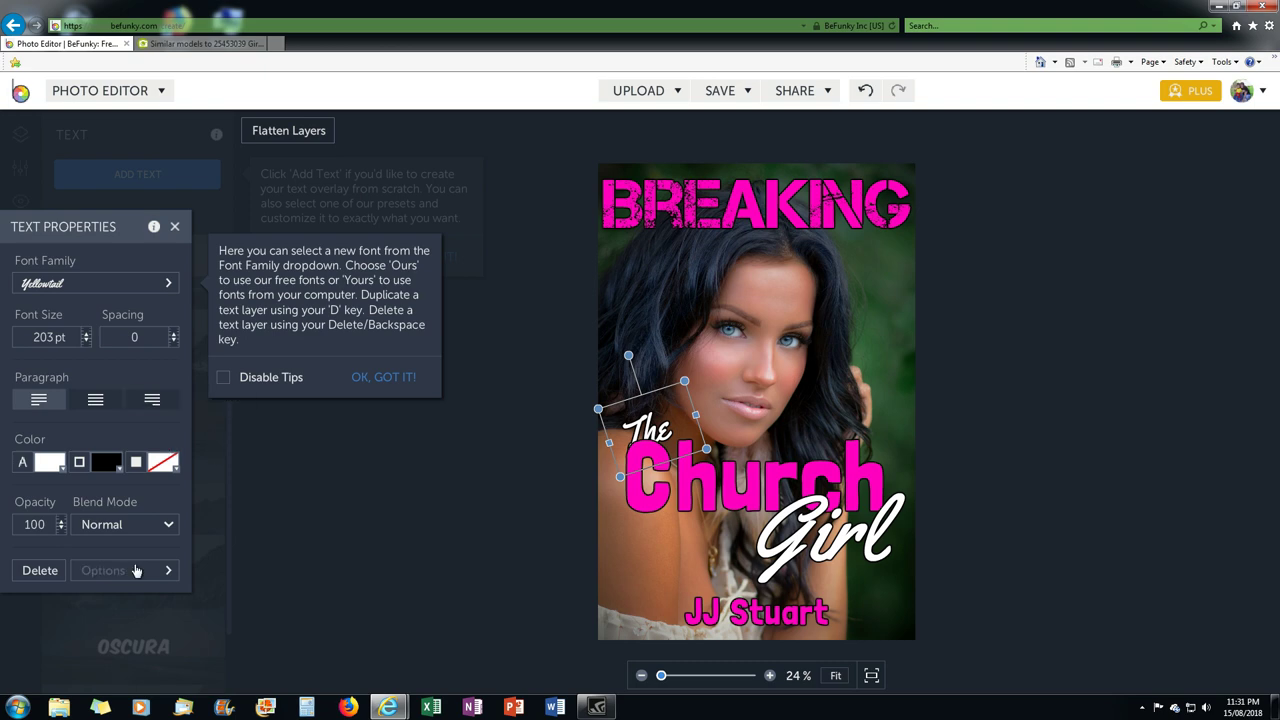
- Bring the tilted word "The" forward in the layer order, keeping the Normal blend mode
{"action": "left_click", "coordinate": [148, 528]}
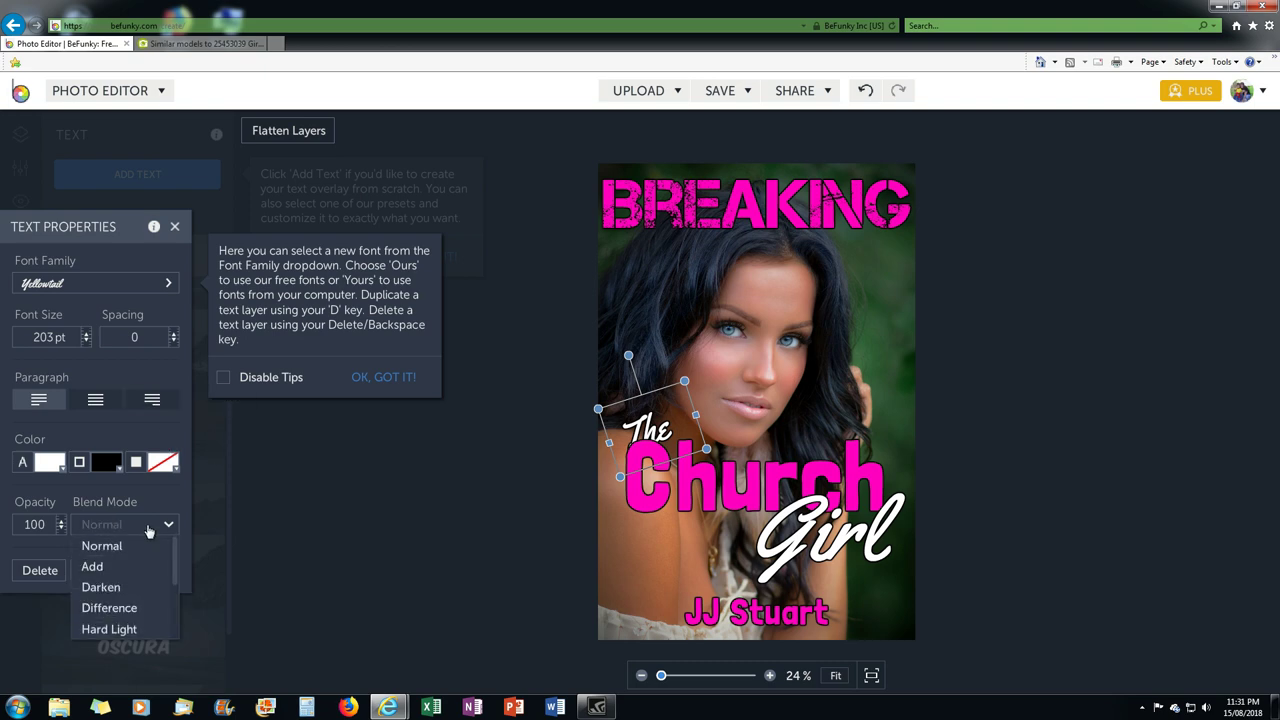
{"action": "left_click", "coordinate": [148, 528]}
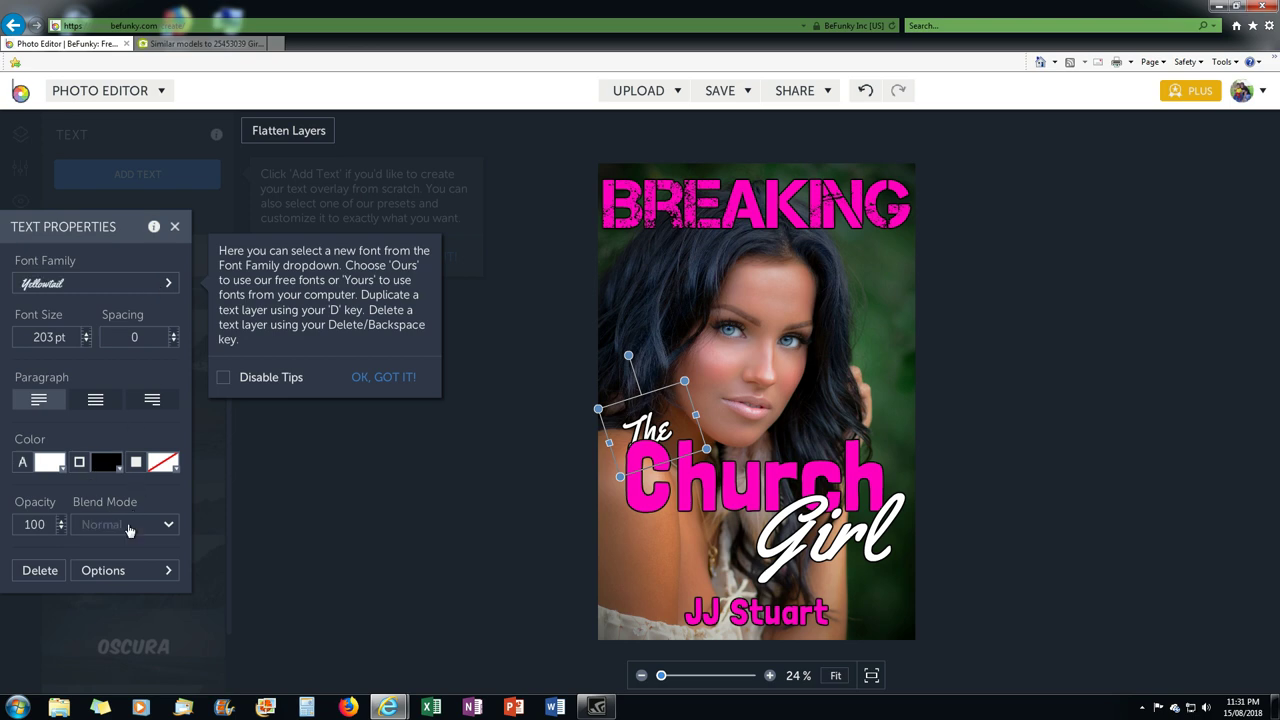
{"action": "left_click", "coordinate": [124, 580]}
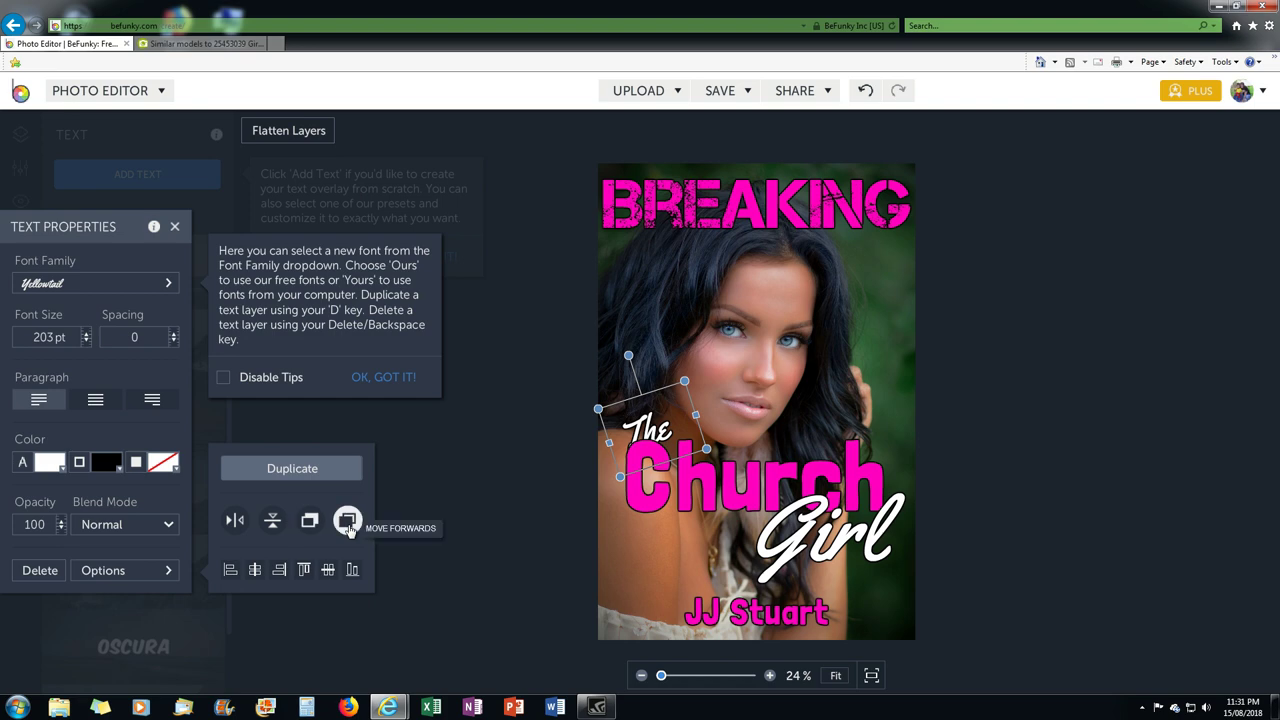
{"action": "left_click", "coordinate": [347, 521]}
{"action": "left_click", "coordinate": [745, 407]}
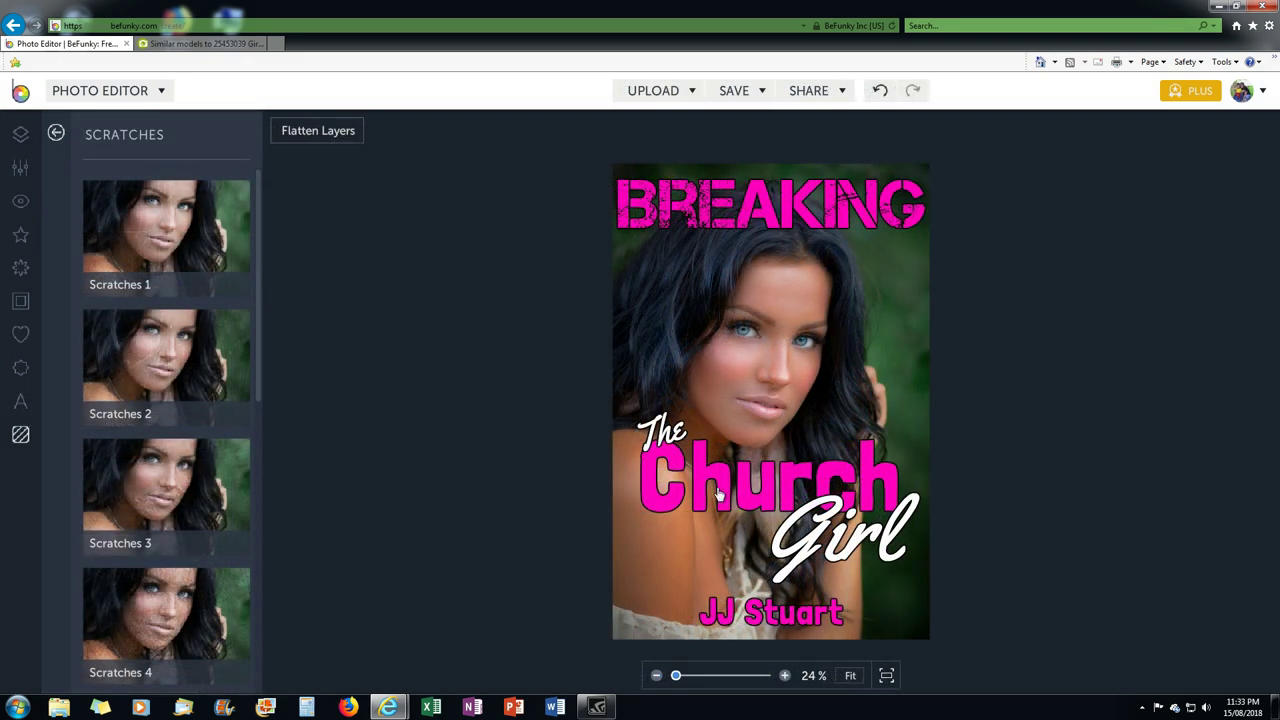
- Flatten the layers and choose the story documents' subfolder in Kindle Stuff as the save location for the JPG Breaking_Church_Girl
{"action": "left_click", "coordinate": [322, 134]}
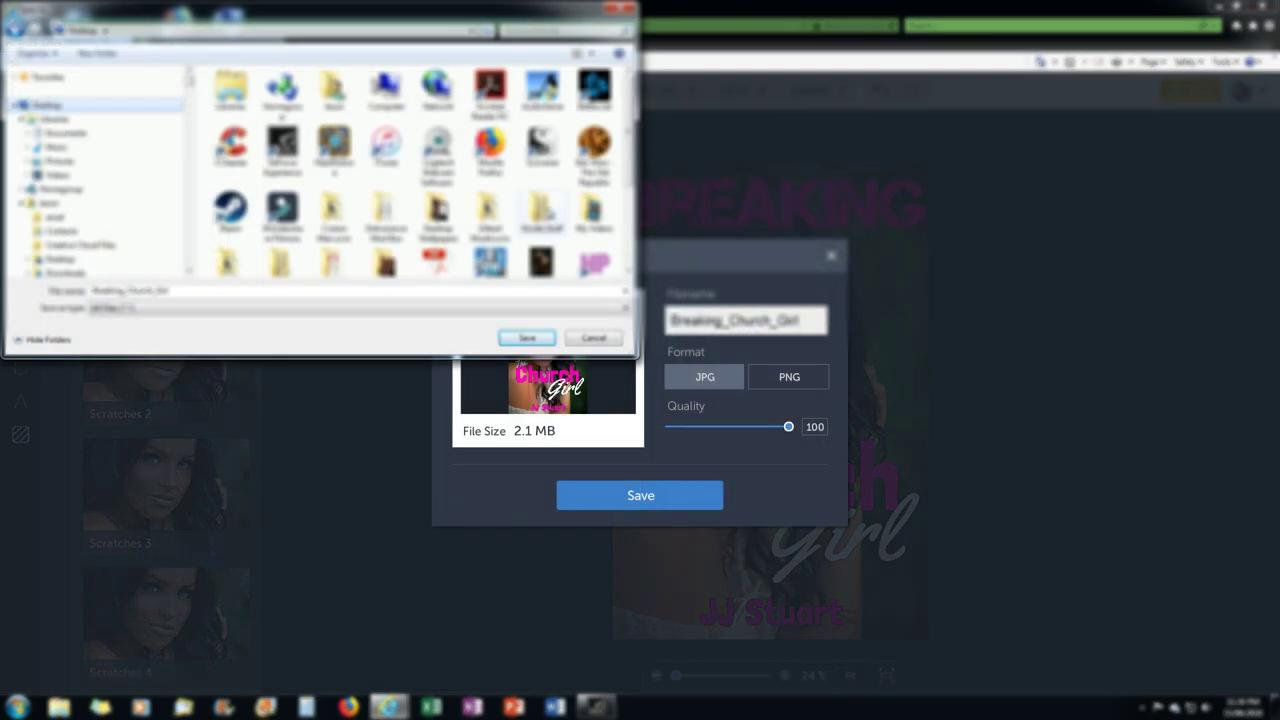
{"action": "double_click", "coordinate": [545, 210]}
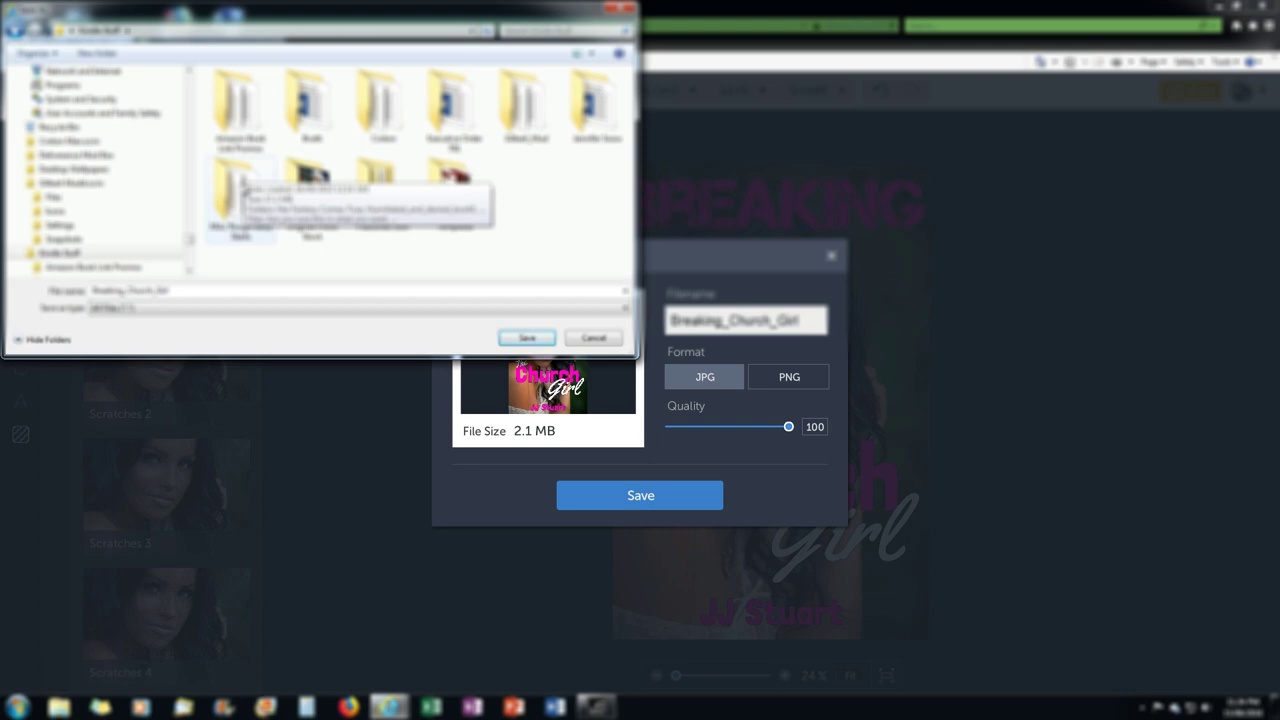
{"action": "double_click", "coordinate": [241, 190]}
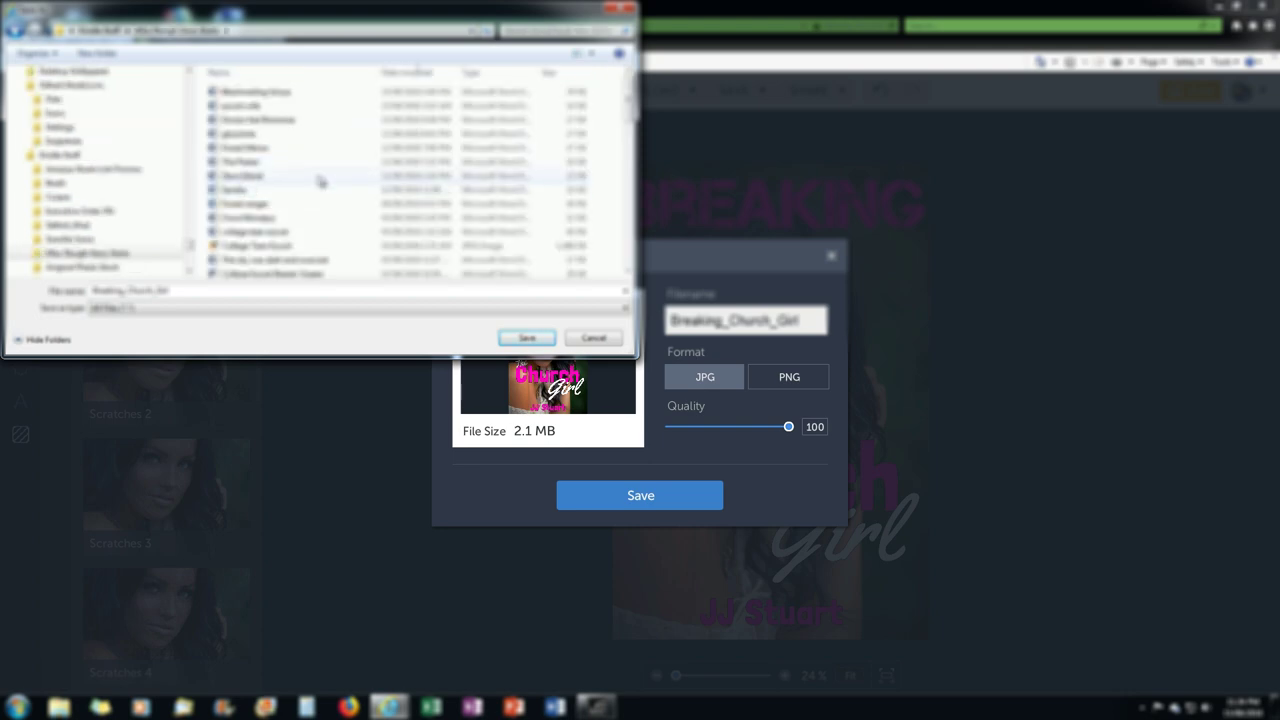
- Rename the first Word document in the save folder as "Breaking the Church Girl"
{"action": "left_click", "coordinate": [313, 93]}
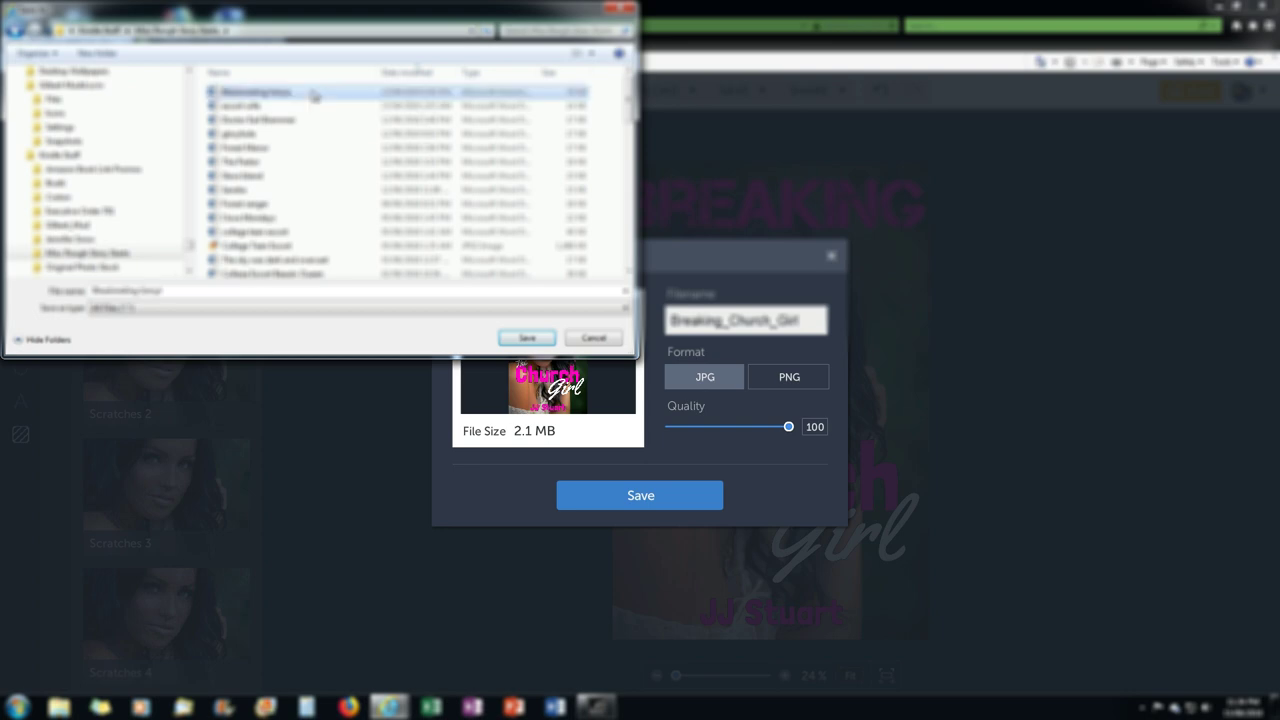
{"action": "right_click", "coordinate": [313, 95]}
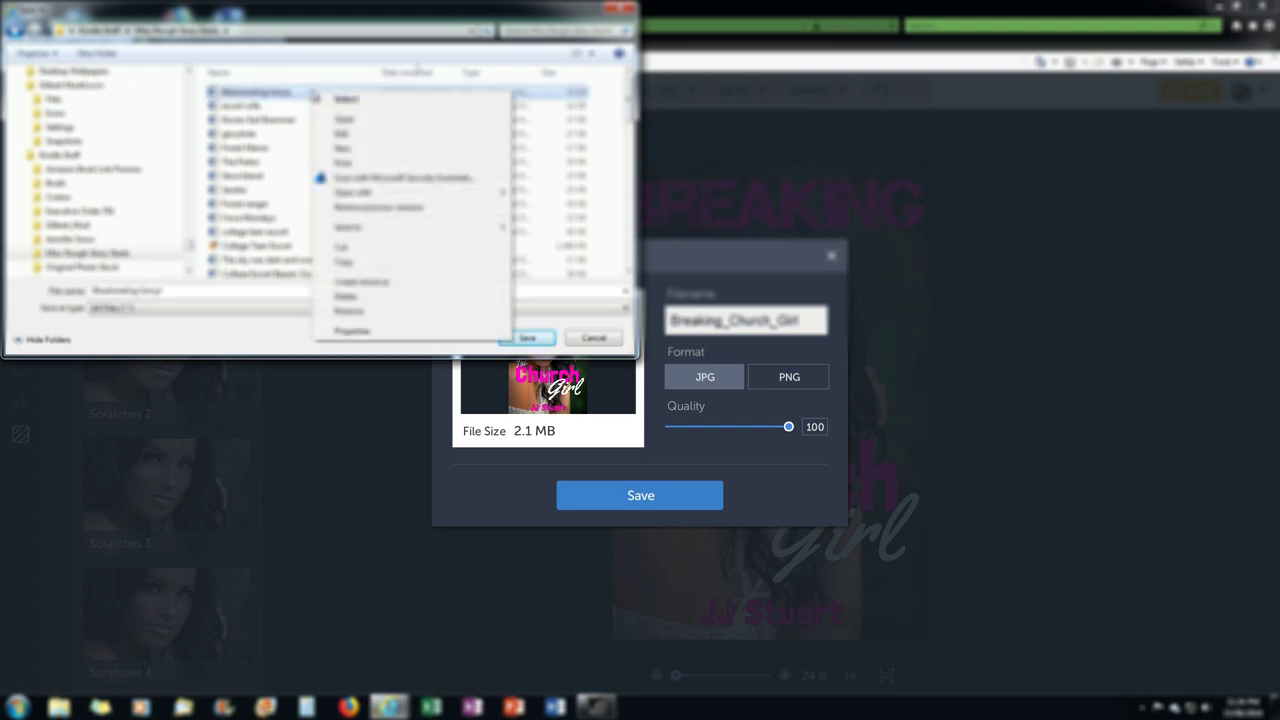
{"action": "left_click", "coordinate": [368, 311]}
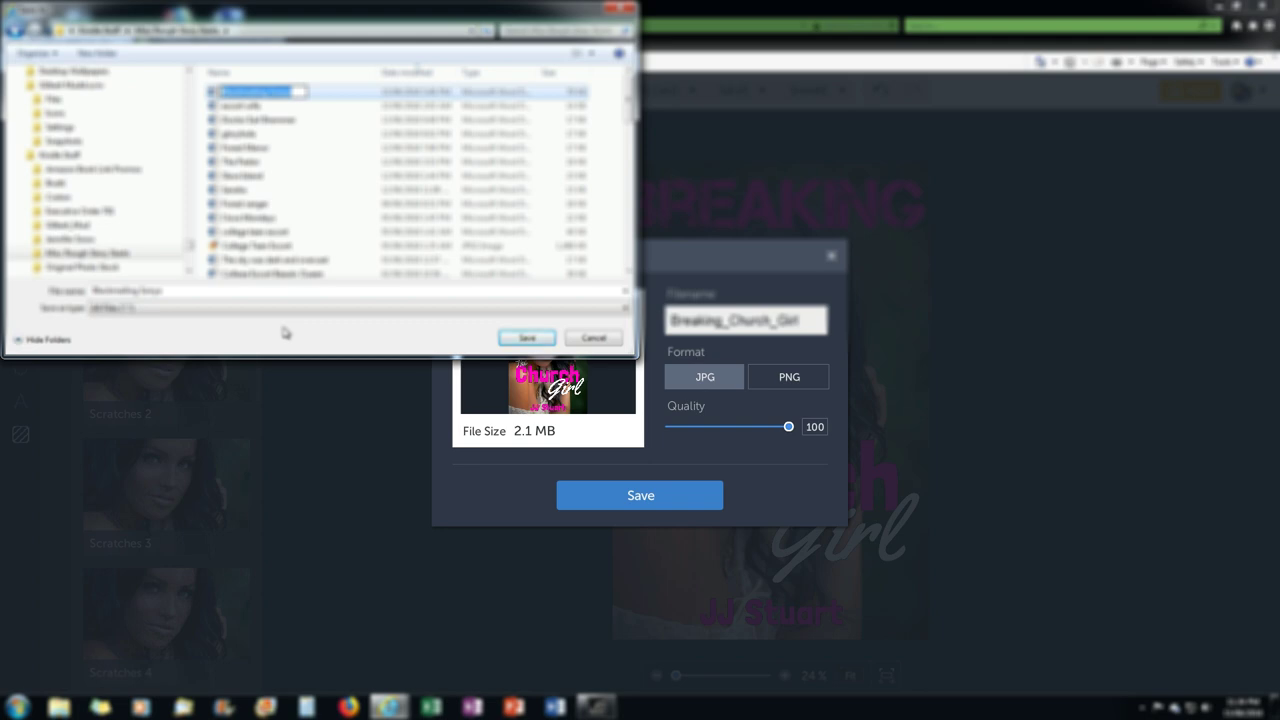
{"action": "type", "text": "Breaking"}
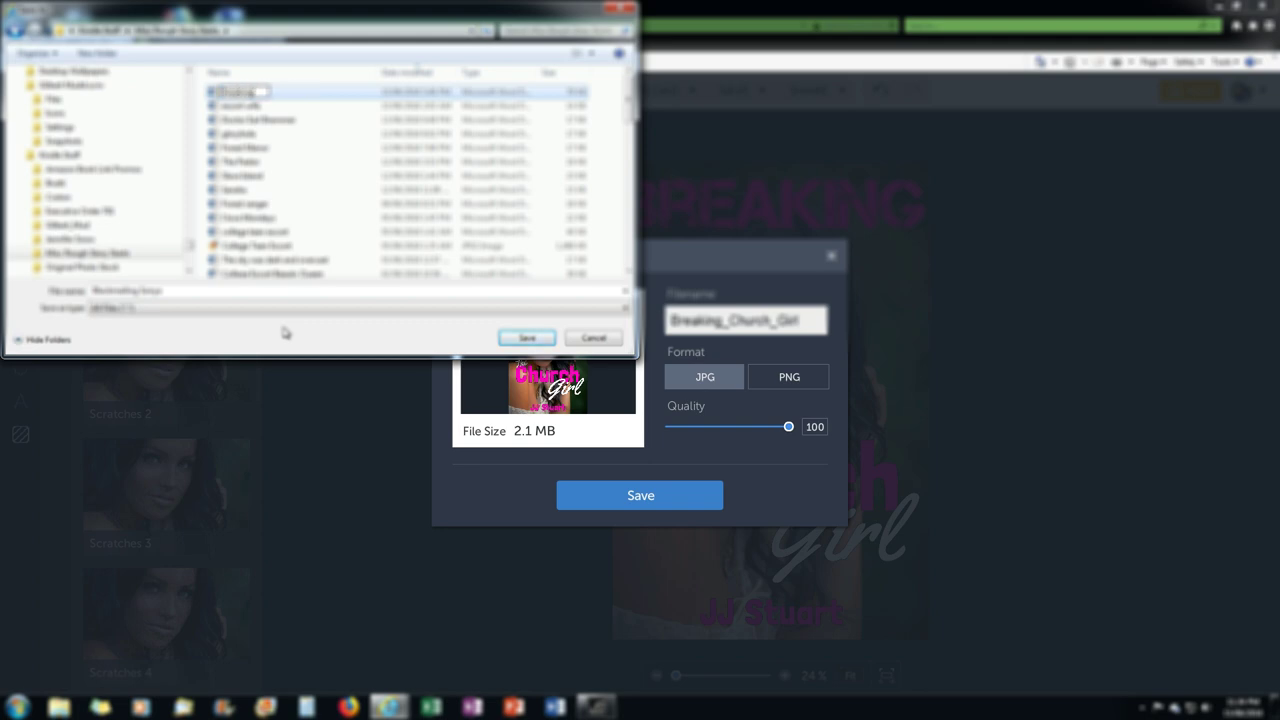
{"action": "type", "text": " the Church Girl"}
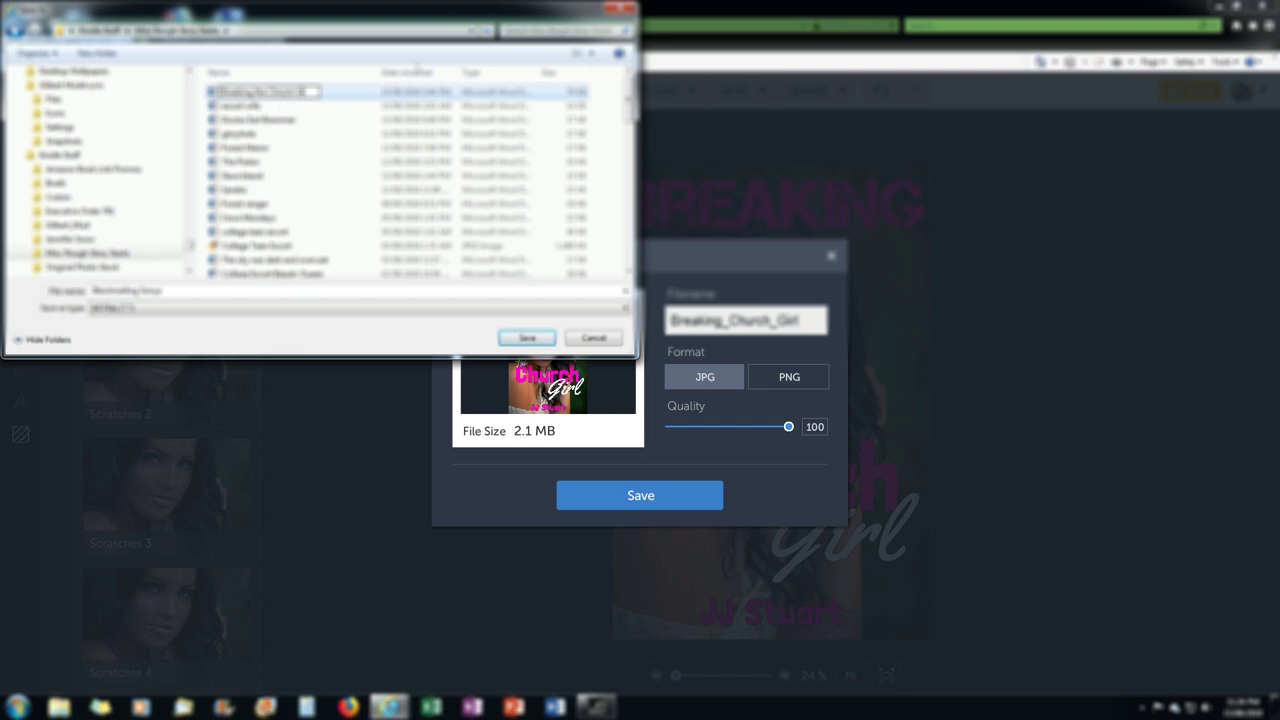
{"action": "type", "text": " 2"}
{"action": "left_click", "coordinate": [162, 291]}
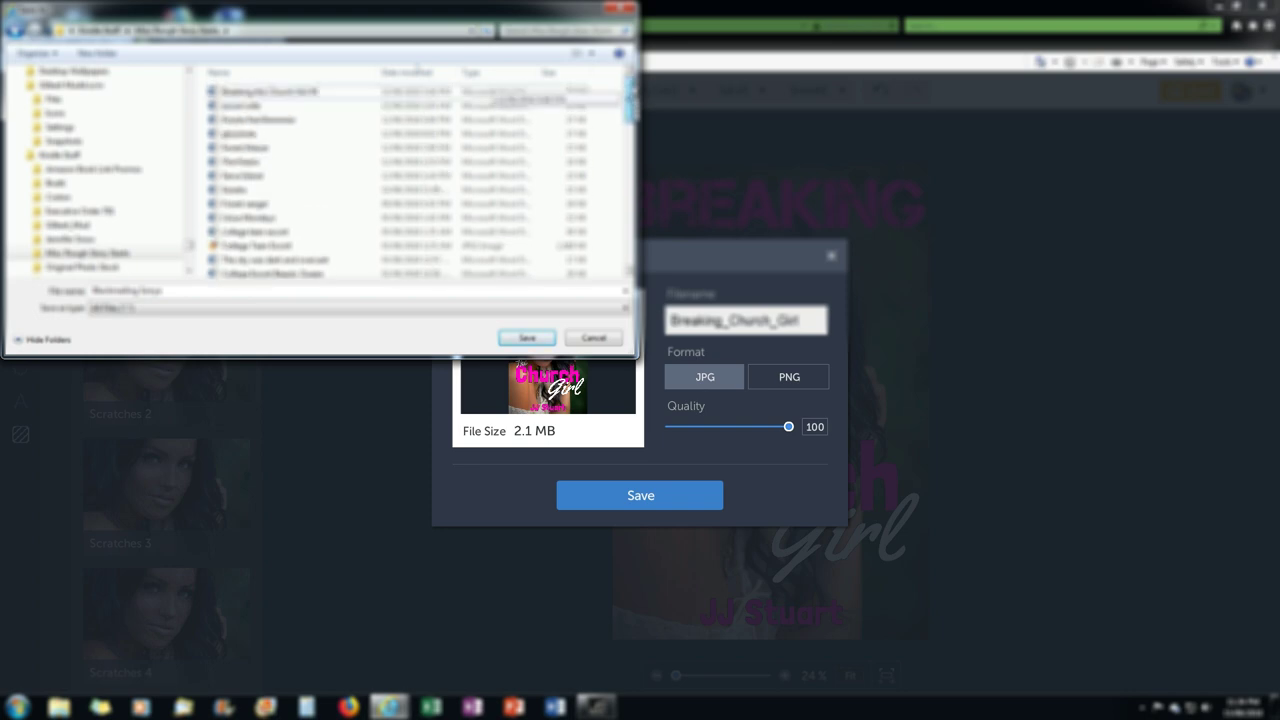
{"action": "scroll", "coordinate": [485, 88], "scroll_direction": "down", "scroll_amount": 3}
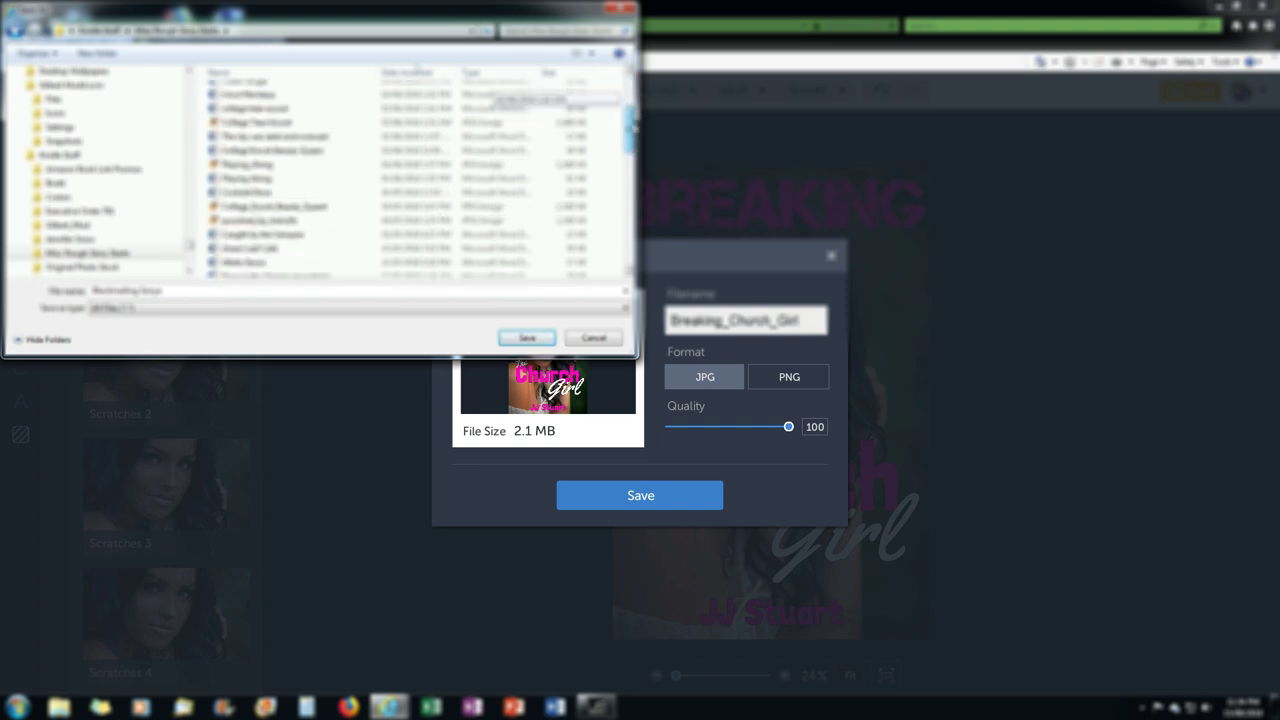
- Save the cover as "Breaking the Church Girl" in the chosen Kindle Stuff subfolder and dismiss the new-features promotion
{"action": "left_click_drag", "start_coordinate": [162, 291], "coordinate": [93, 291]}
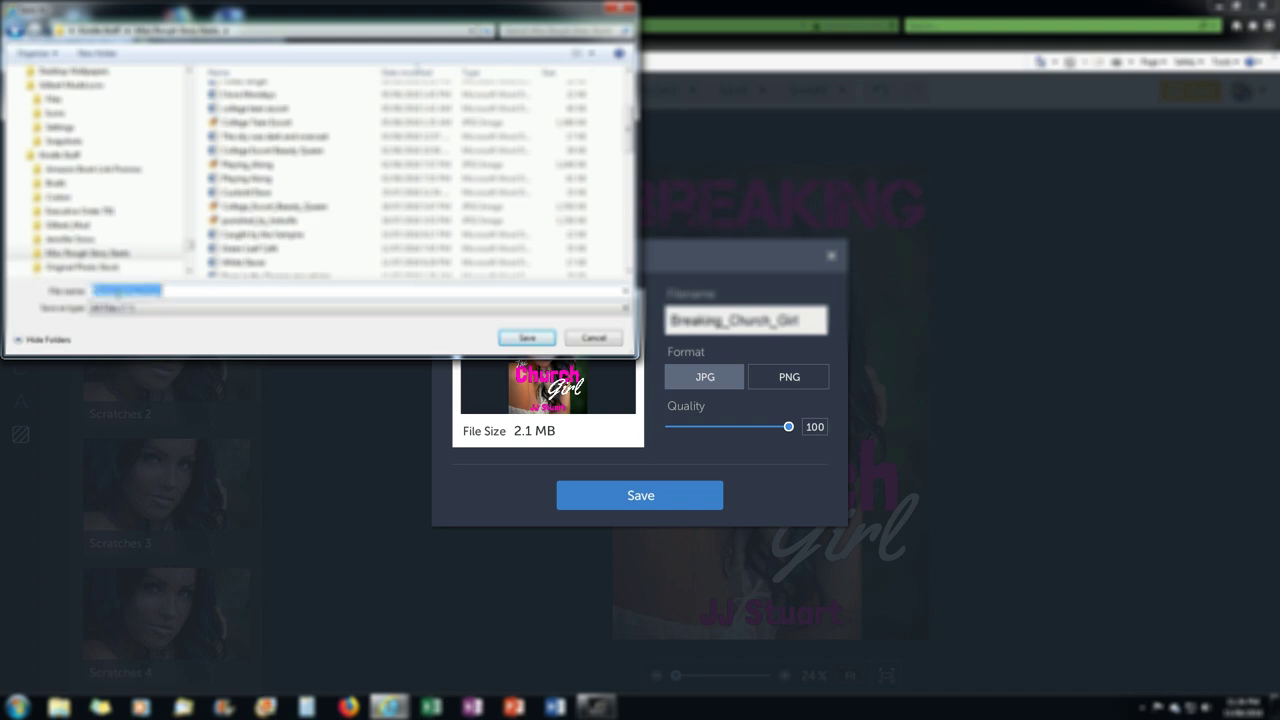
{"action": "type", "text": "Breaking"}
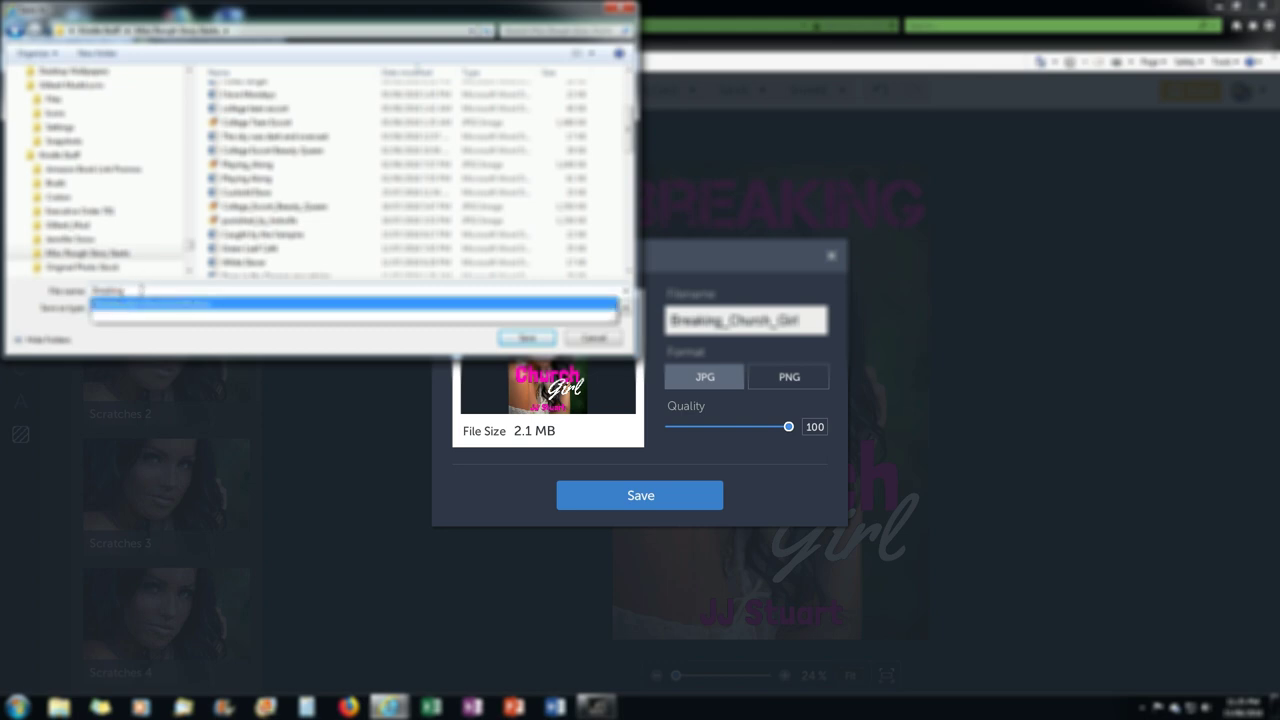
{"action": "type", "text": "the Church"}
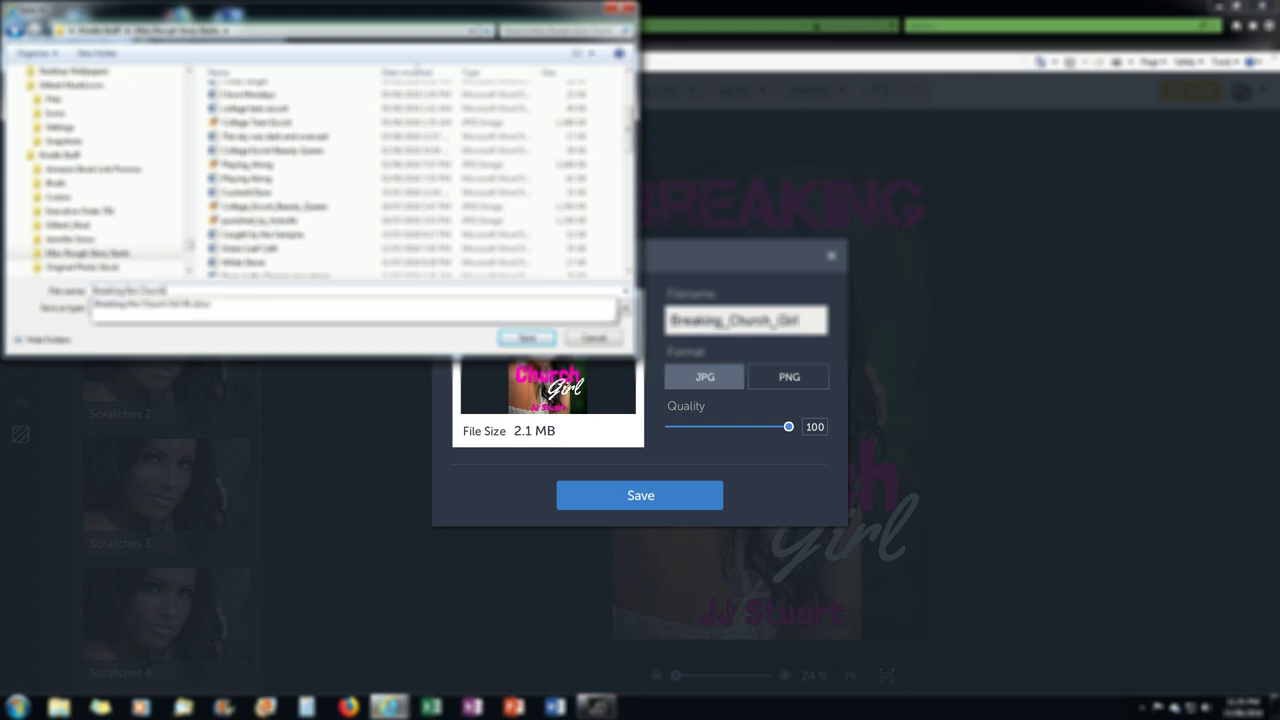
{"action": "type", "text": " Gir"}
{"action": "left_click", "coordinate": [190, 340]}
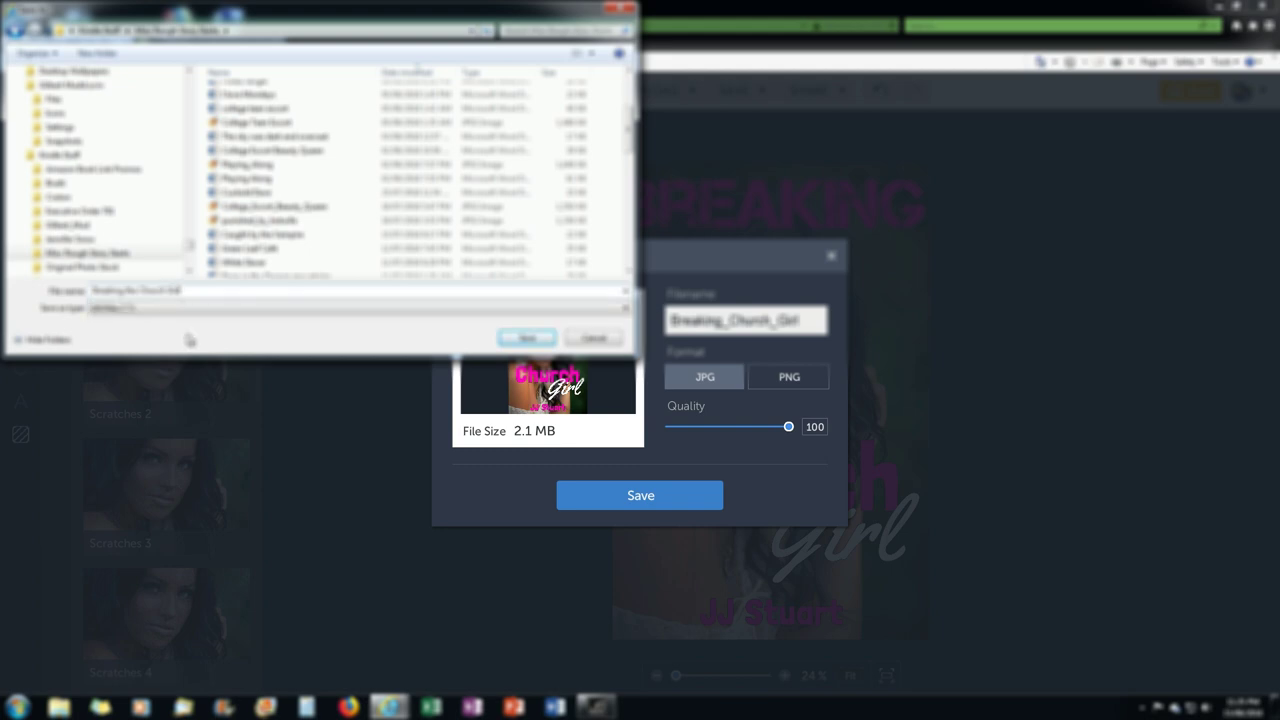
{"action": "left_click", "coordinate": [516, 340]}
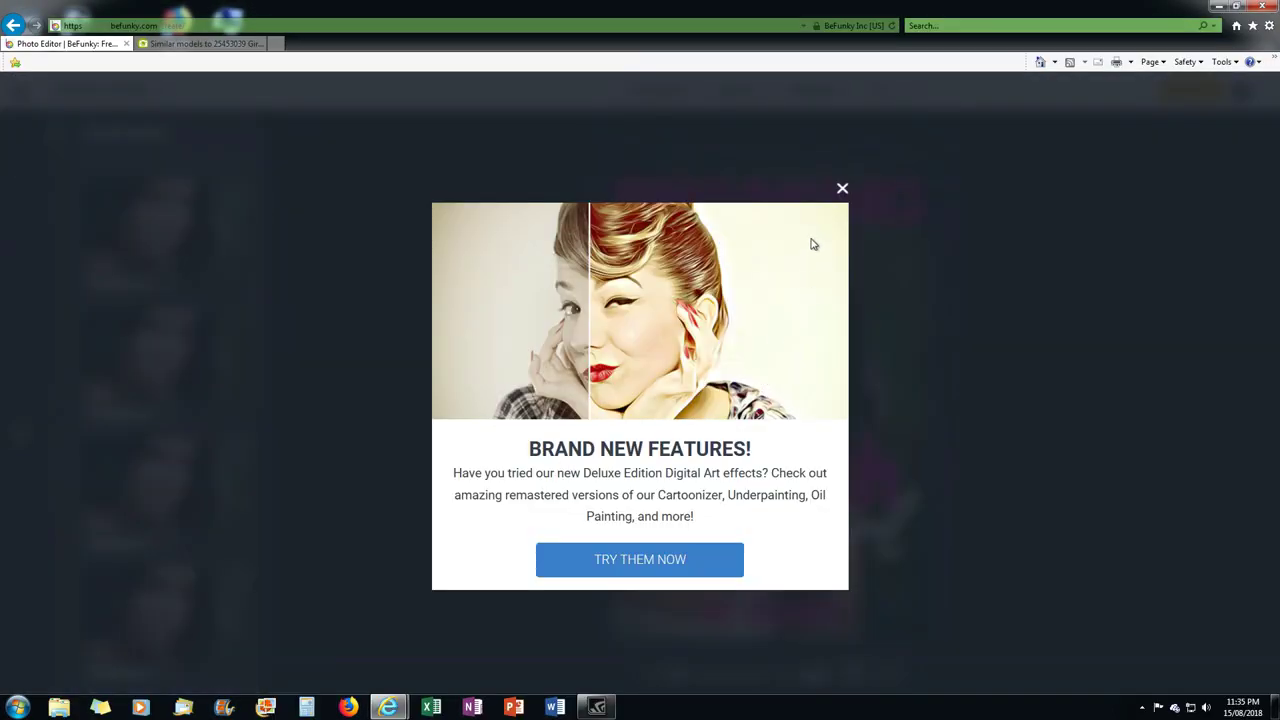
{"action": "left_click", "coordinate": [841, 189]}
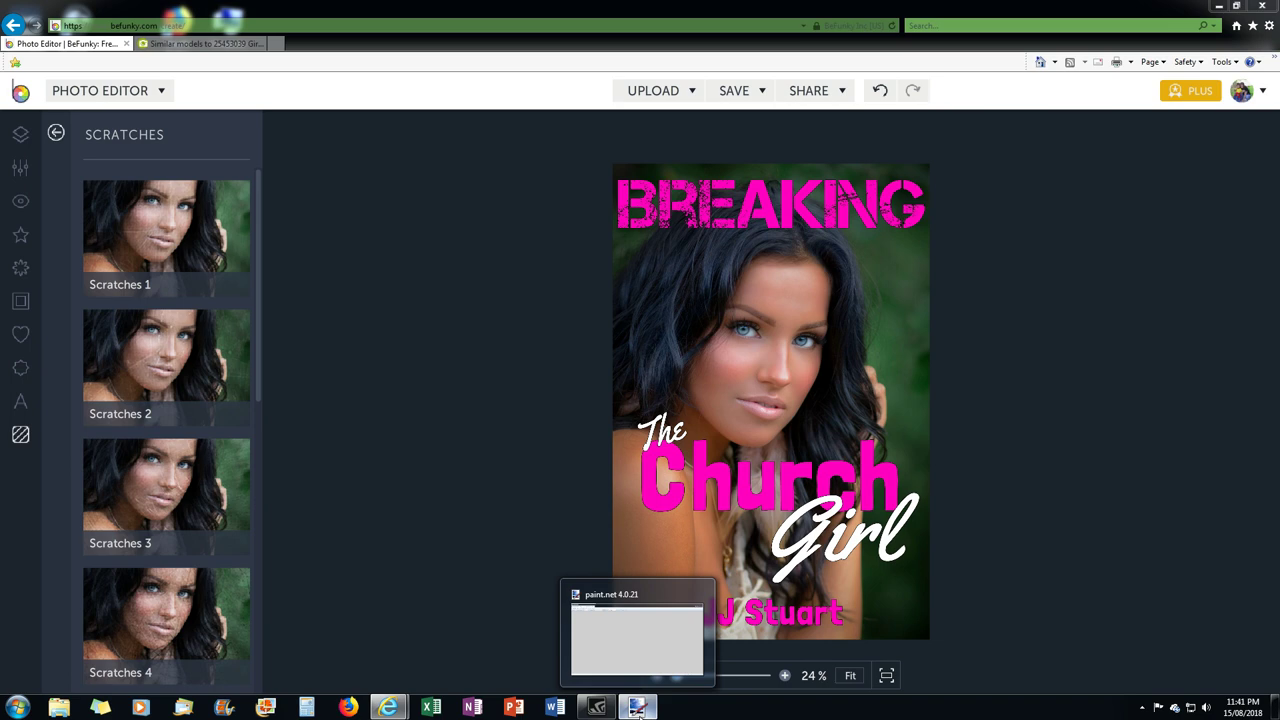
{"action": "left_click", "coordinate": [638, 710]}
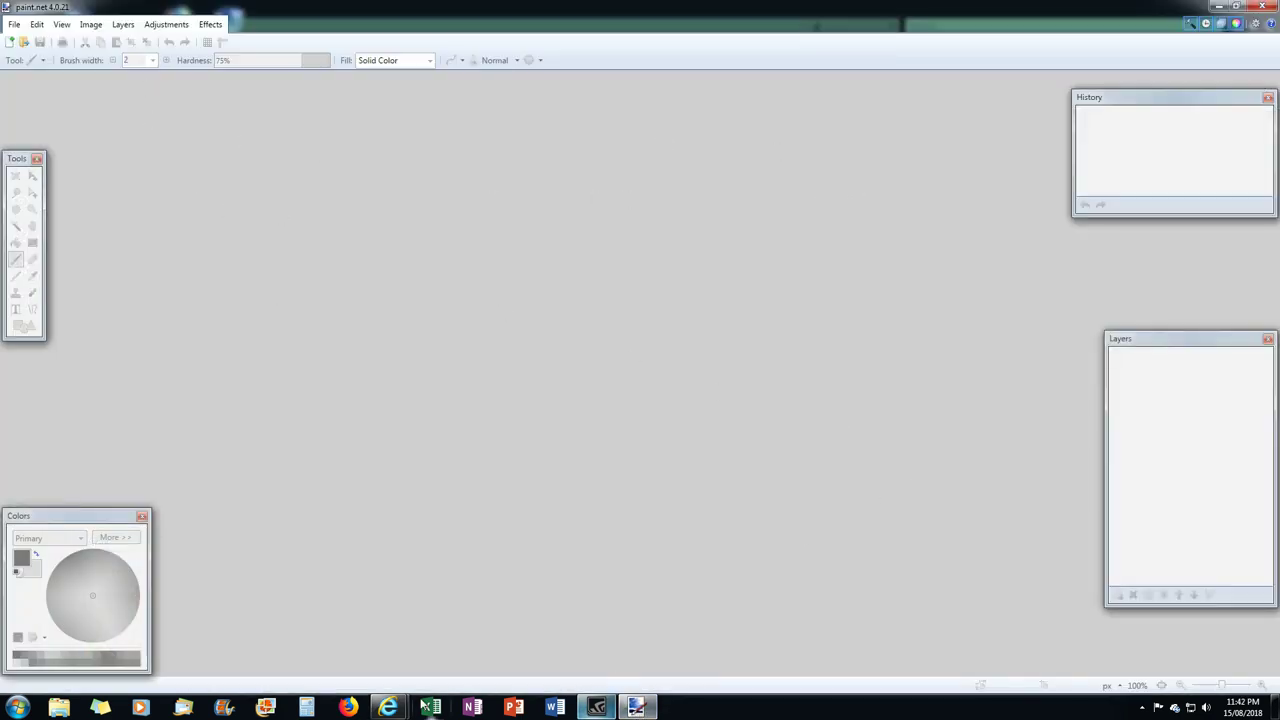
{"action": "left_click", "coordinate": [390, 707]}
{"action": "left_click", "coordinate": [330, 640]}
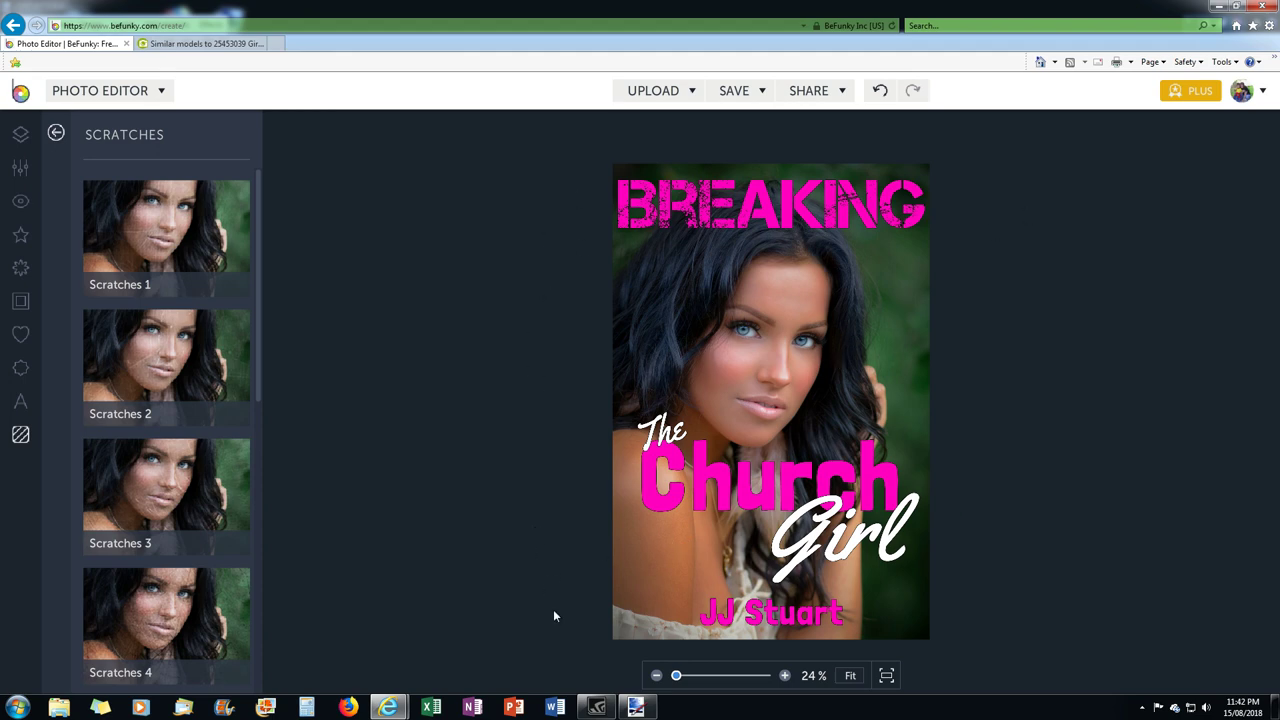
- Switch to paint.net and open the "Breaking the Church Girl" JPG from the story documents' subfolder in Kindle Stuff
{"action": "left_click", "coordinate": [636, 707]}
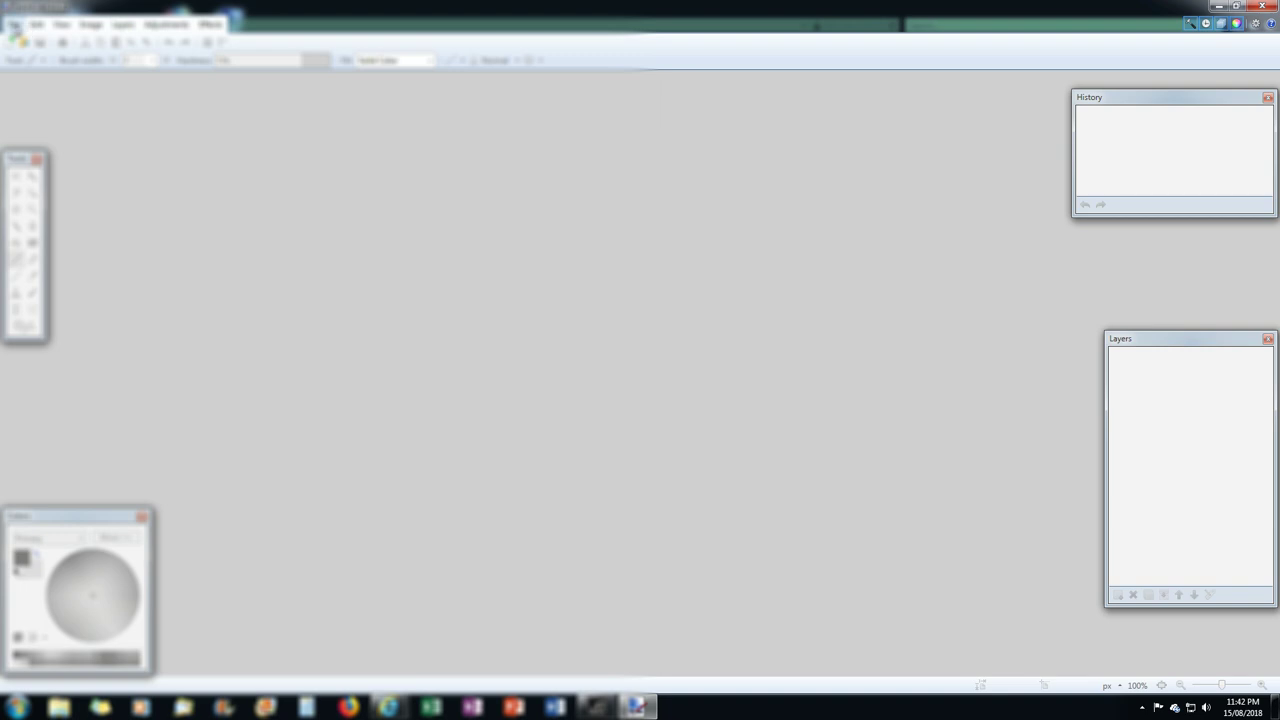
{"action": "left_click", "coordinate": [14, 24]}
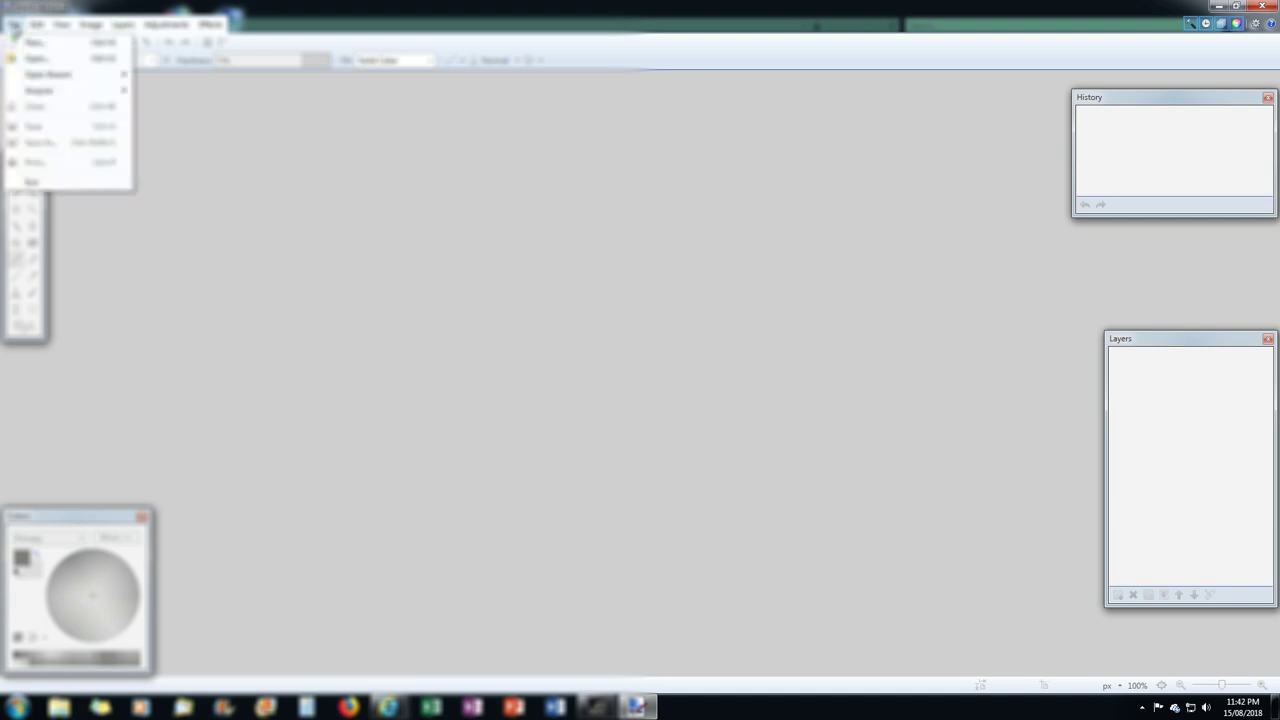
{"action": "left_click", "coordinate": [40, 58]}
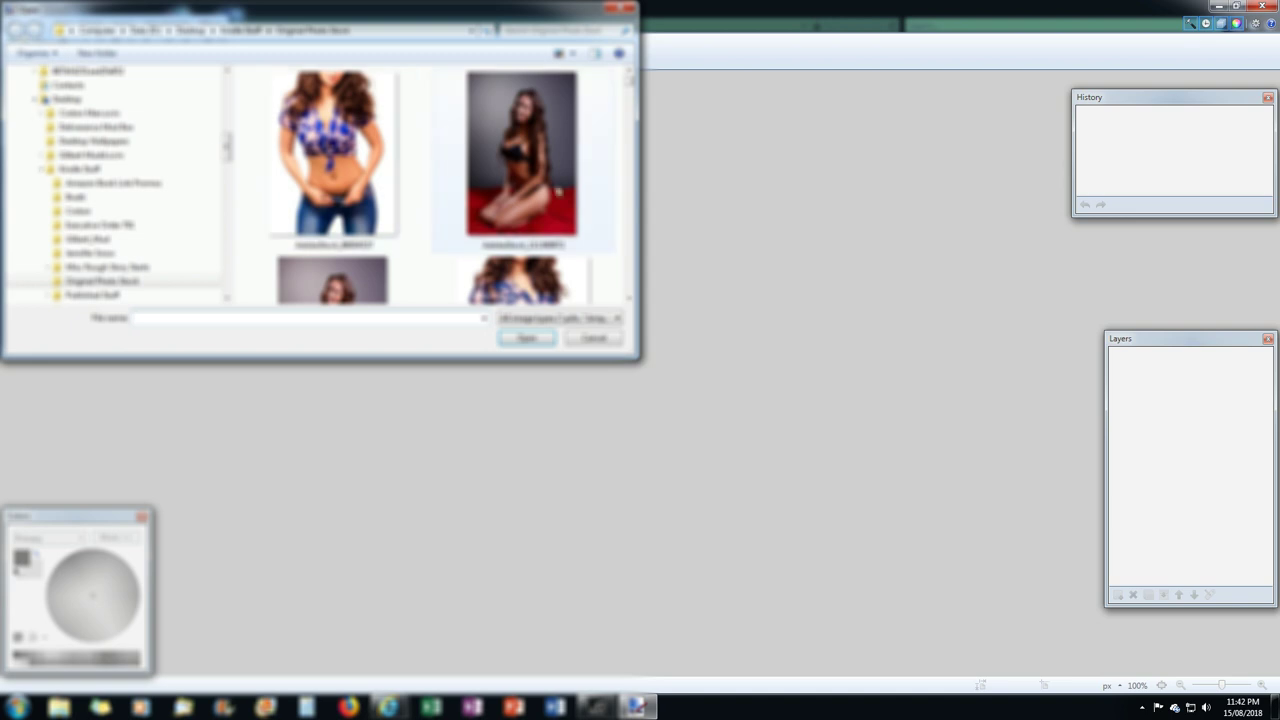
{"action": "left_click", "coordinate": [241, 31]}
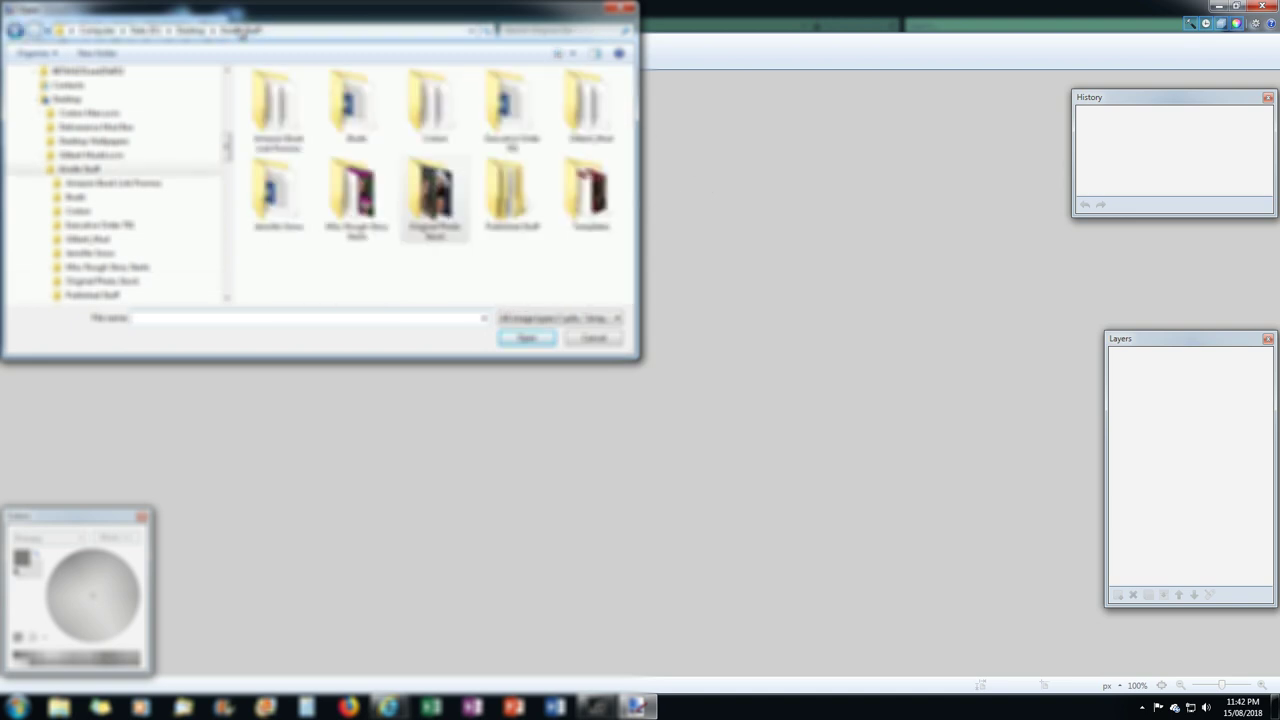
{"action": "double_click", "coordinate": [360, 213]}
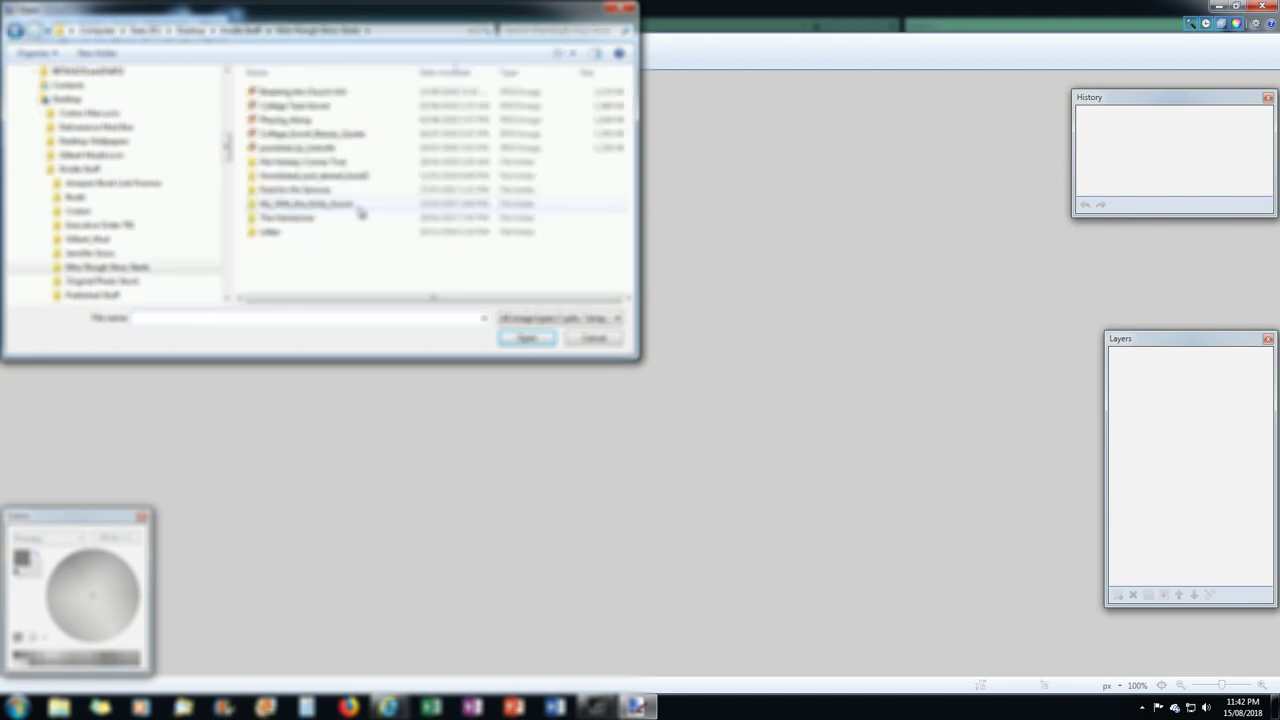
{"action": "double_click", "coordinate": [290, 93]}
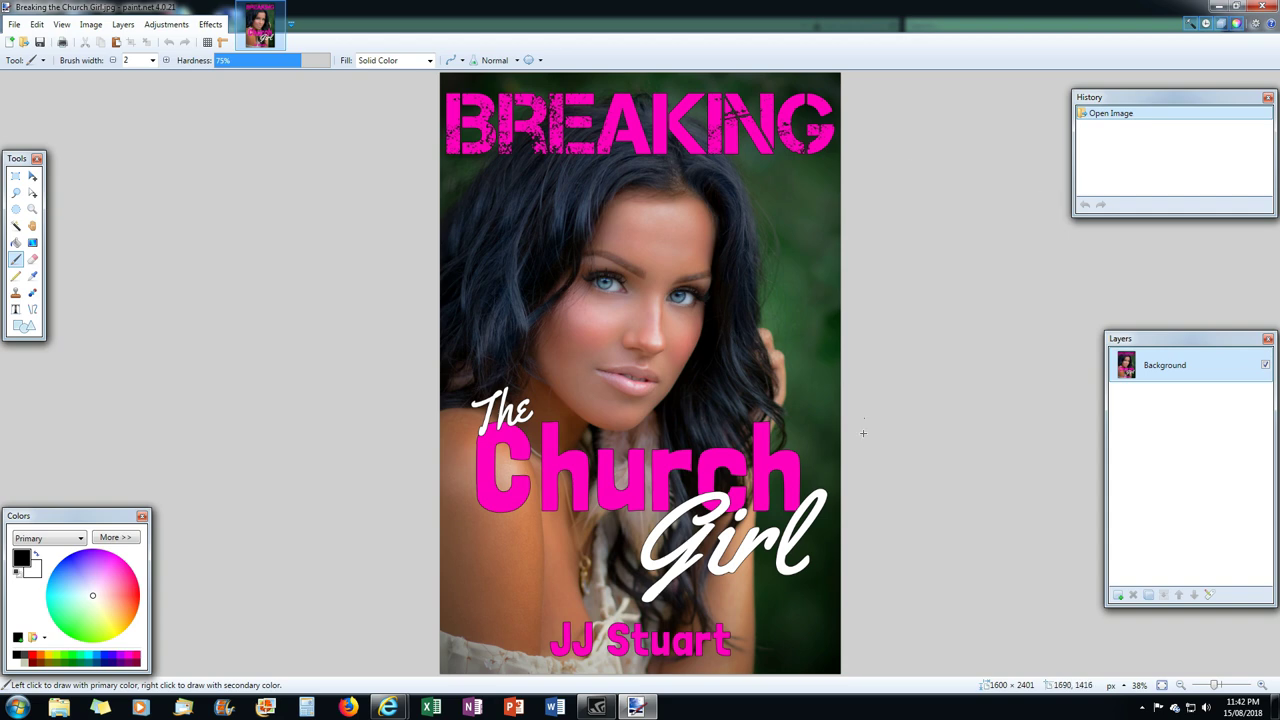
- Set the cover image's resolution to 300 pixels/inch and save the JPG at quality 100
{"action": "left_click", "coordinate": [86, 26]}
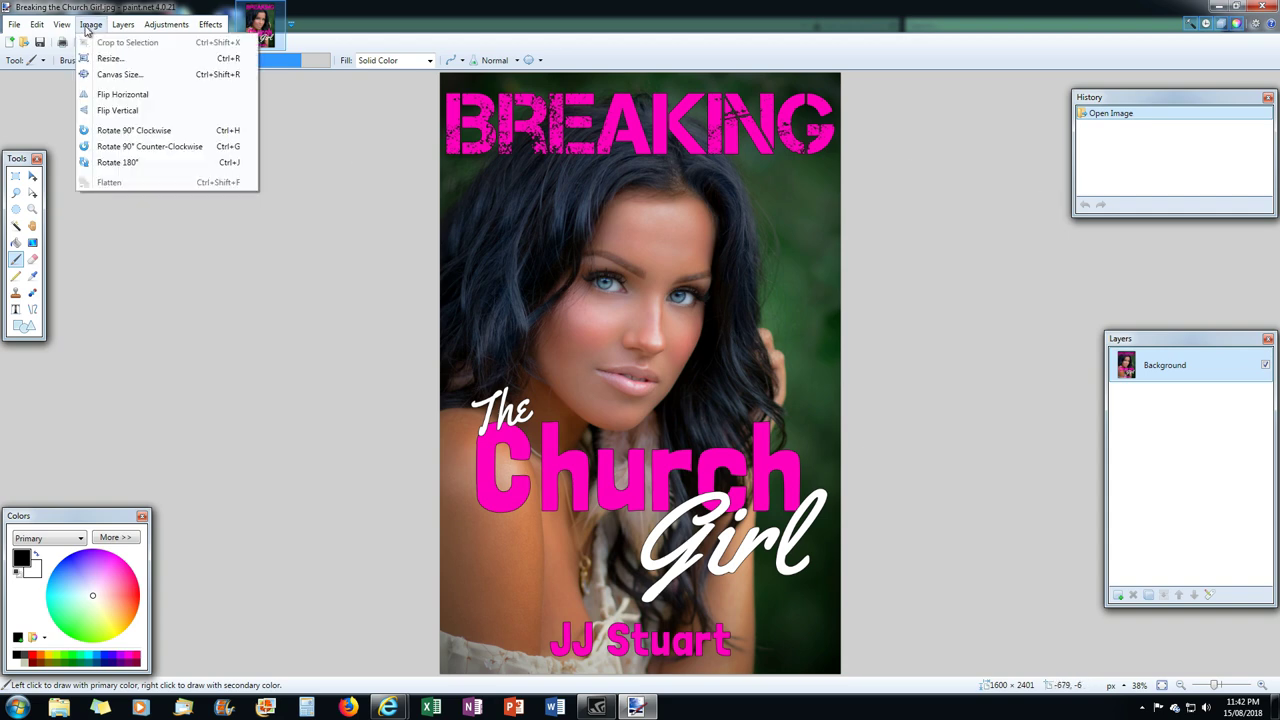
{"action": "left_click", "coordinate": [101, 60]}
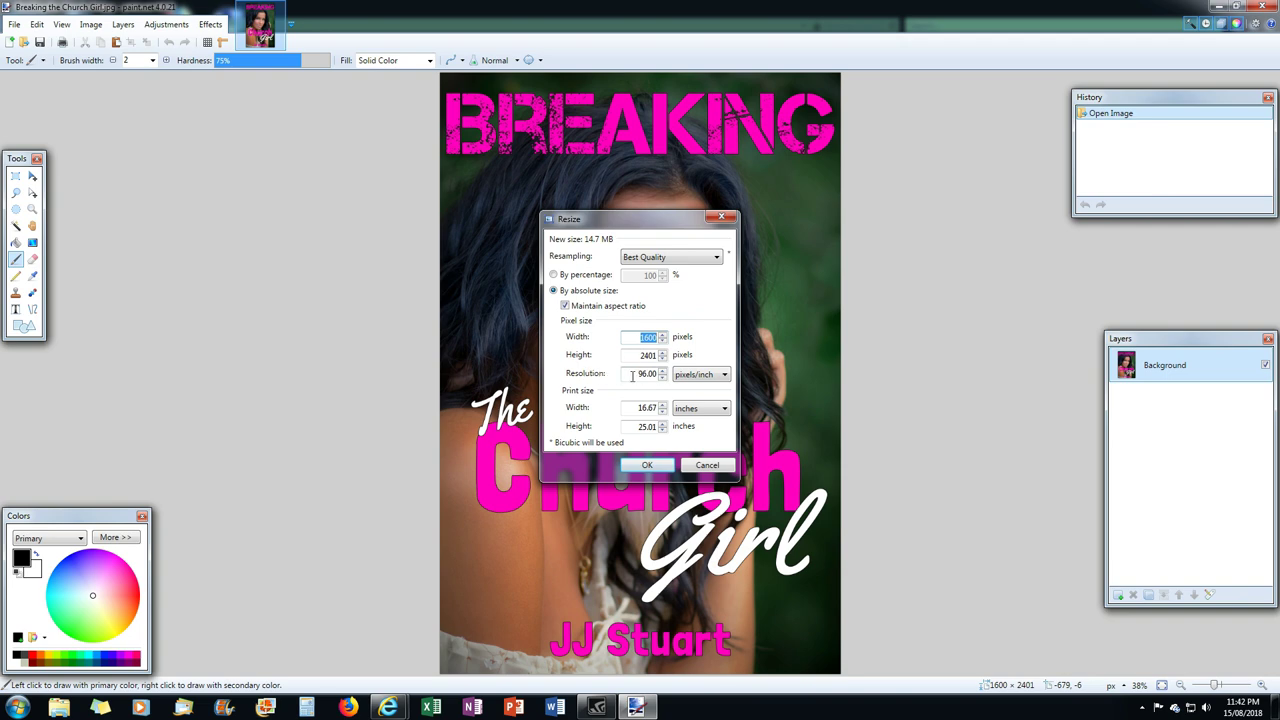
{"action": "left_click", "coordinate": [639, 374]}
{"action": "left_click_drag", "start_coordinate": [640, 374], "coordinate": [656, 374]}
{"action": "type", "text": "300"}
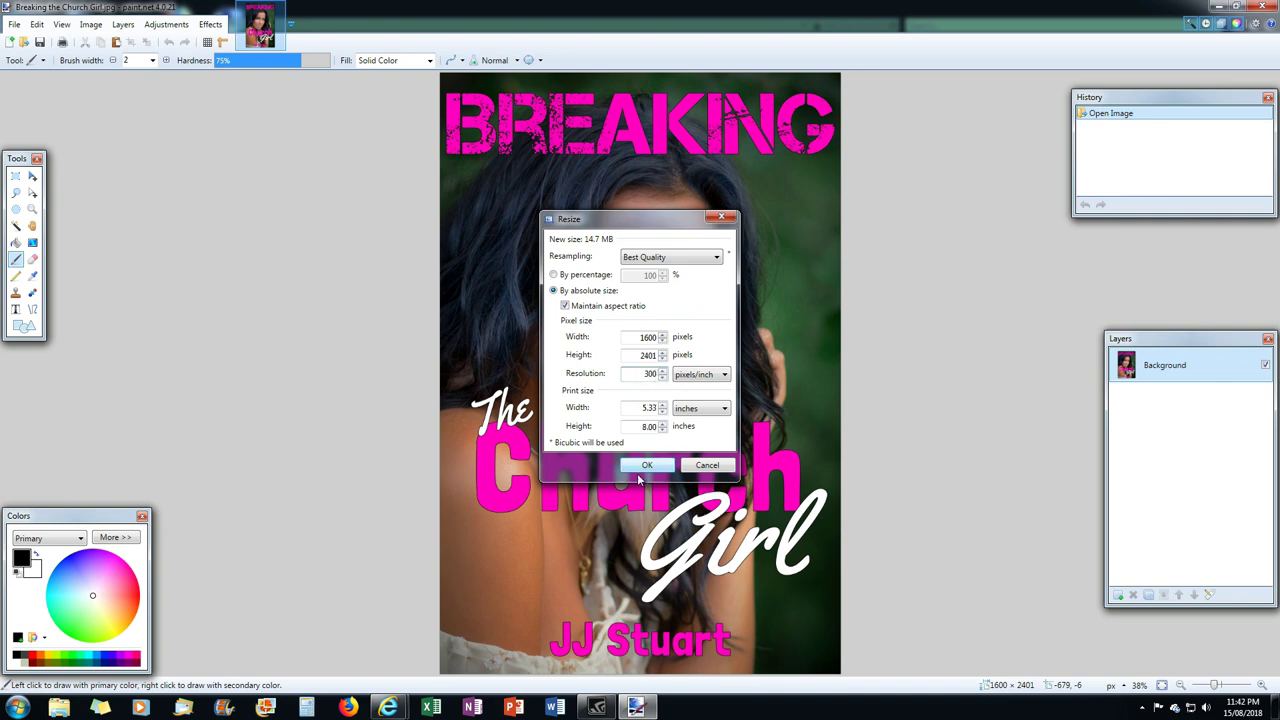
{"action": "left_click", "coordinate": [645, 468]}
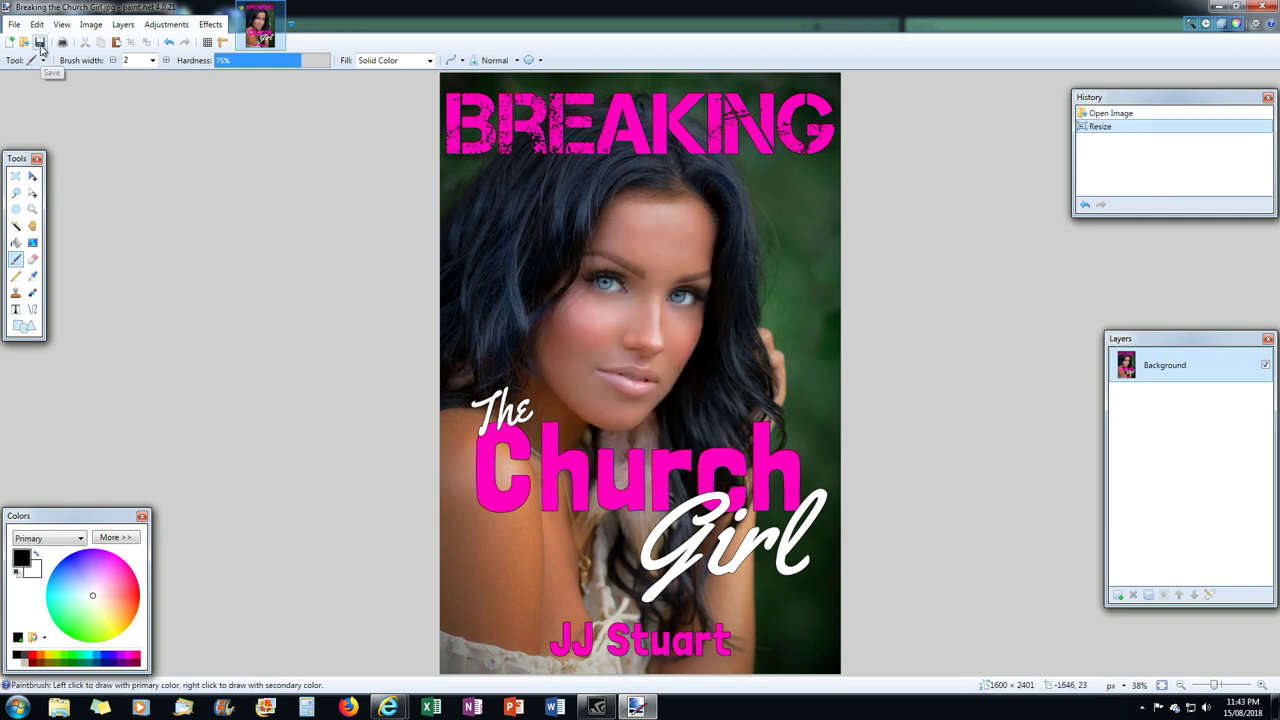
{"action": "left_click", "coordinate": [40, 43]}
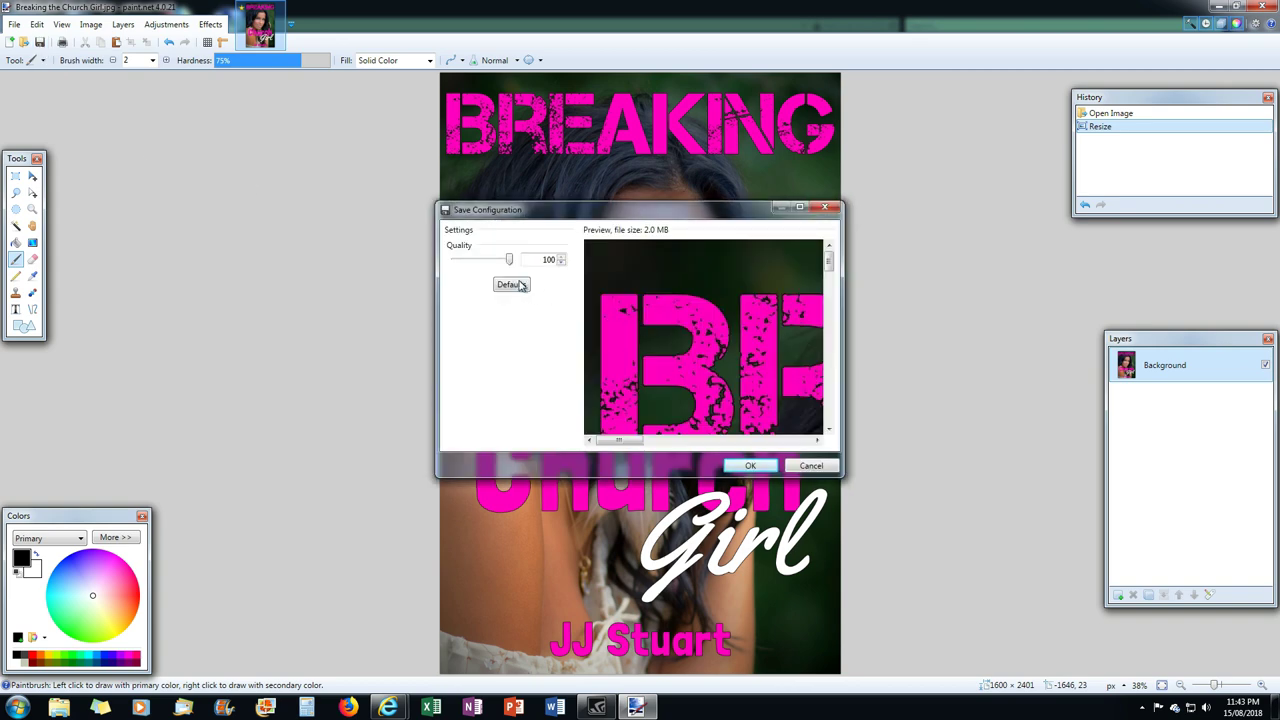
{"action": "left_click", "coordinate": [748, 467]}
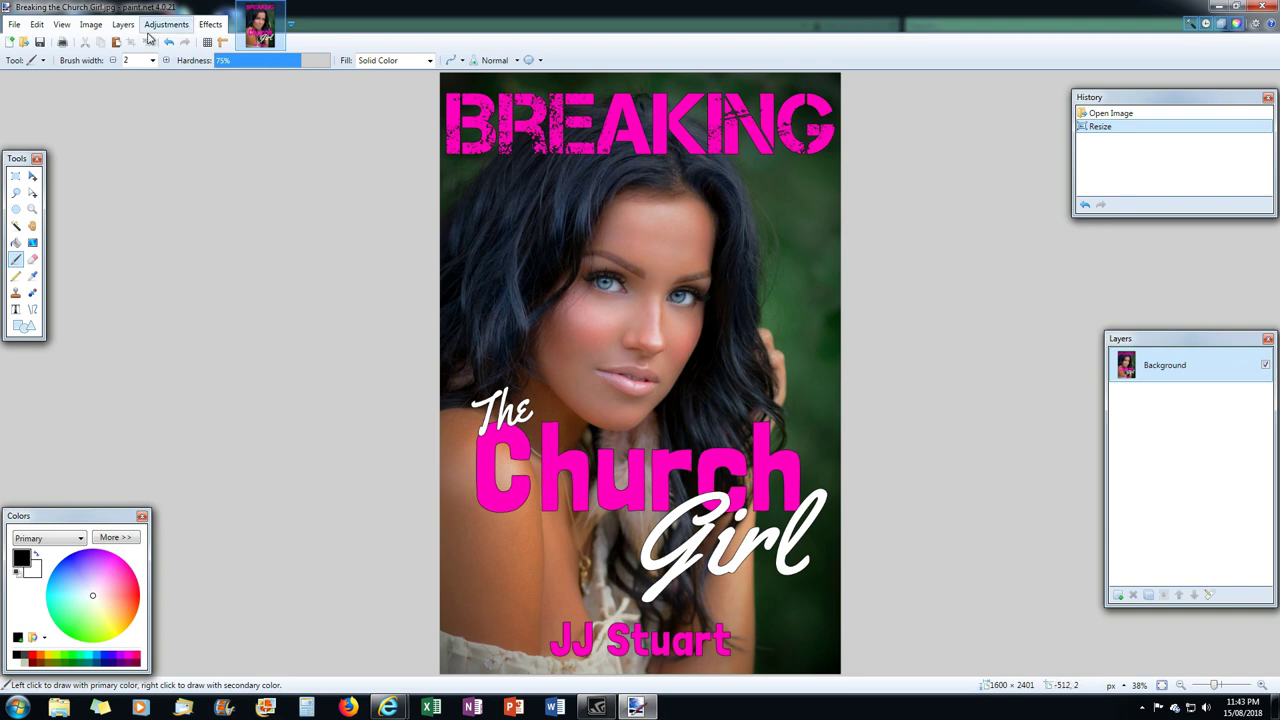
- Check the saved cover's pixel size, resolution and print size in the Resize settings
{"action": "left_click", "coordinate": [90, 24]}
{"action": "left_click", "coordinate": [100, 62]}
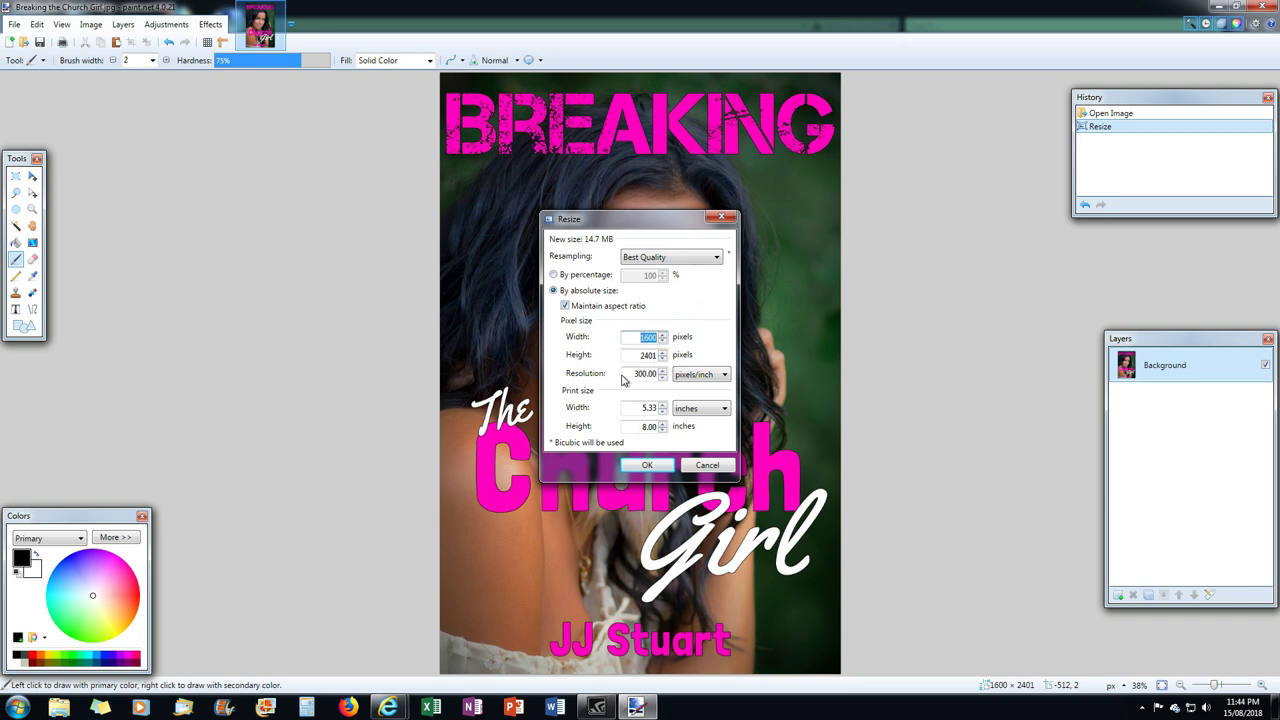
{"action": "left_click", "coordinate": [647, 465]}
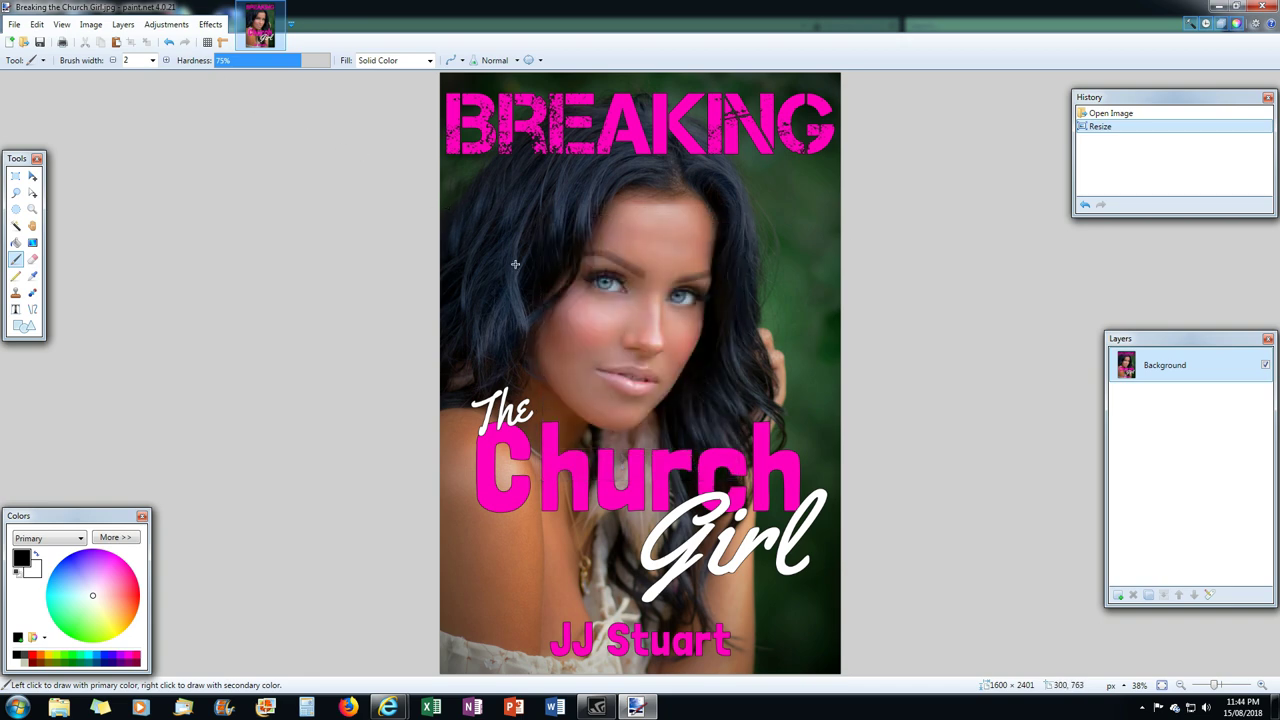
{"action": "mouse_move", "coordinate": [388, 707]}
{"action": "left_click", "coordinate": [316, 614]}
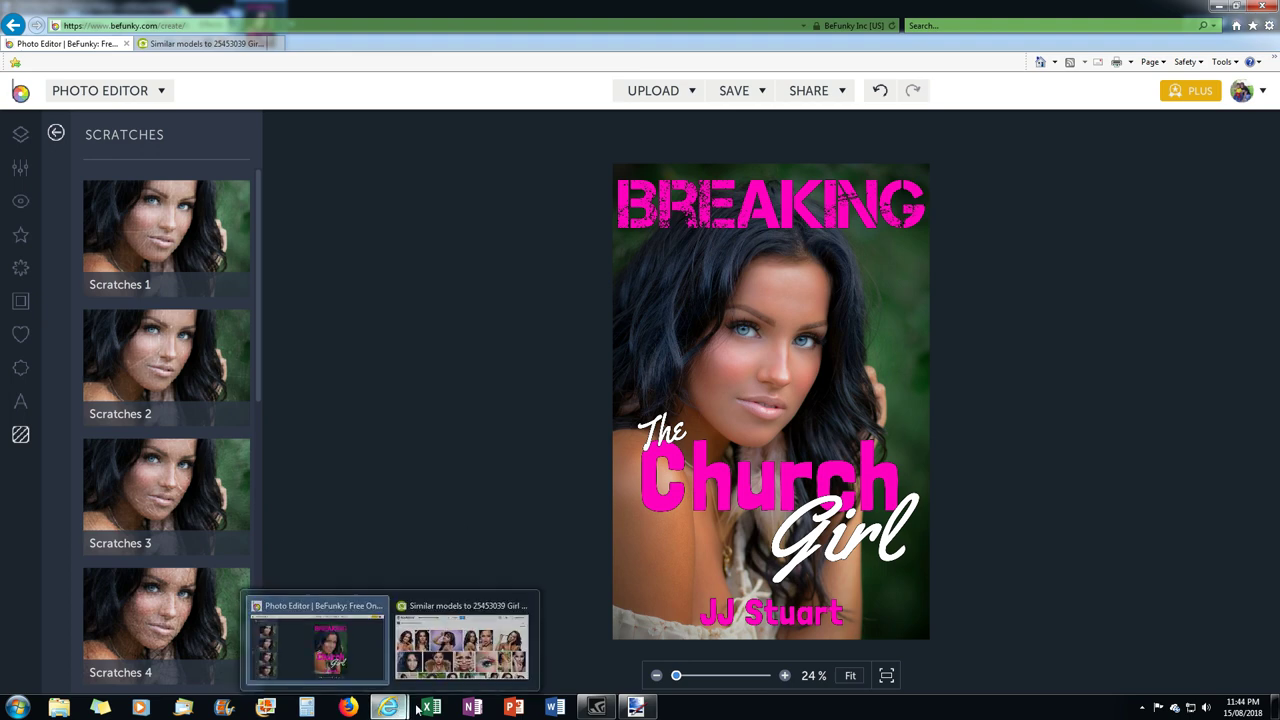
{"action": "left_click", "coordinate": [642, 706]}
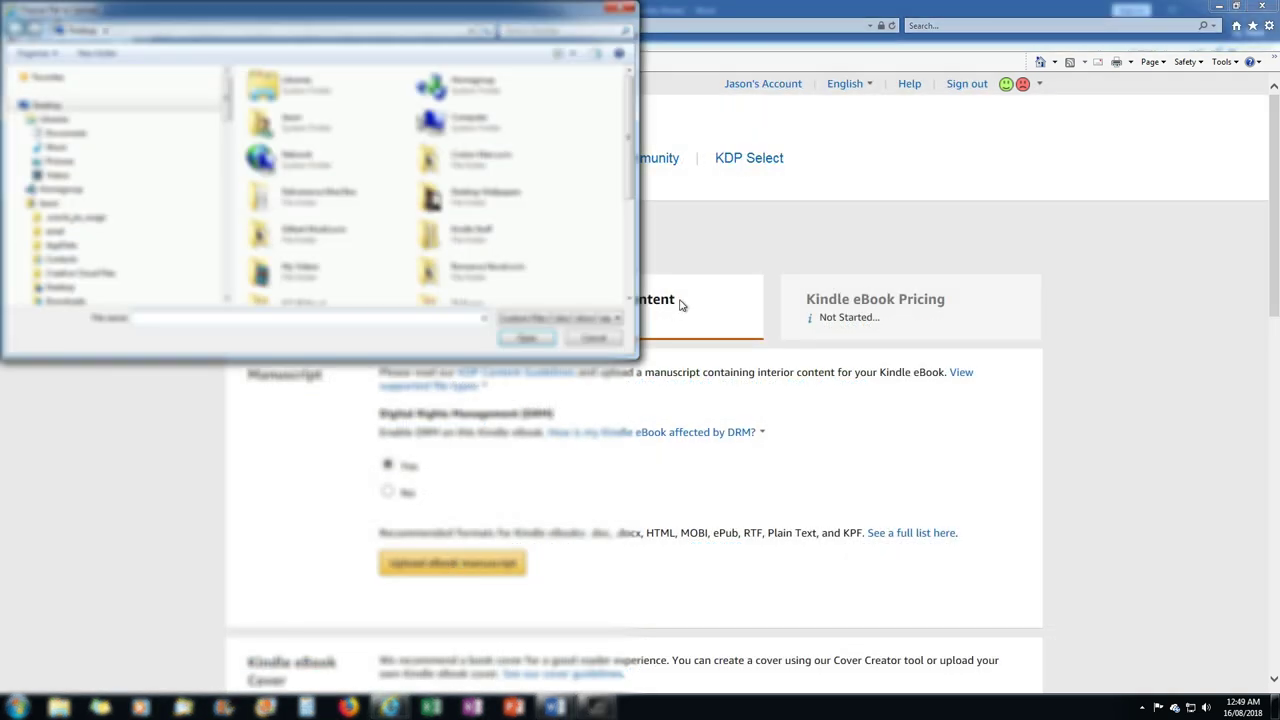
- Upload the Word document "Breaking the Church Girl #1" from the story documents' subfolder in Kindle Stuff as the eBook manuscript
{"action": "left_click", "coordinate": [48, 105]}
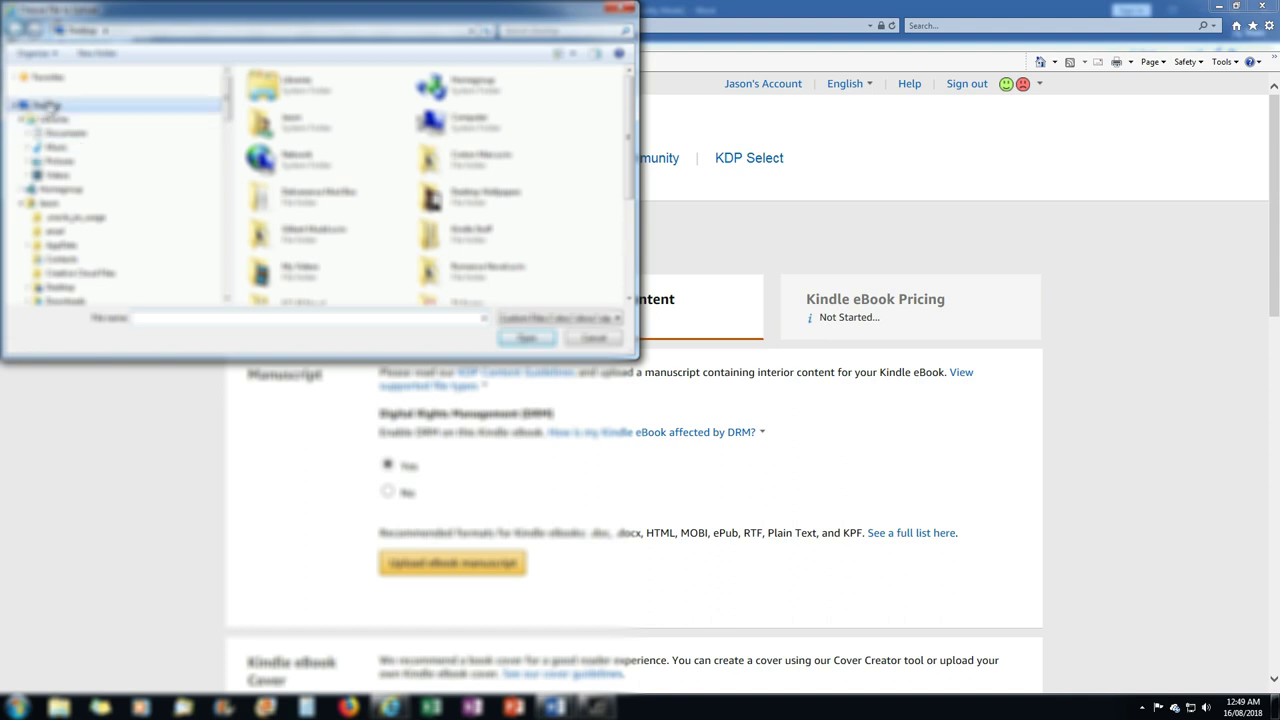
{"action": "double_click", "coordinate": [474, 232]}
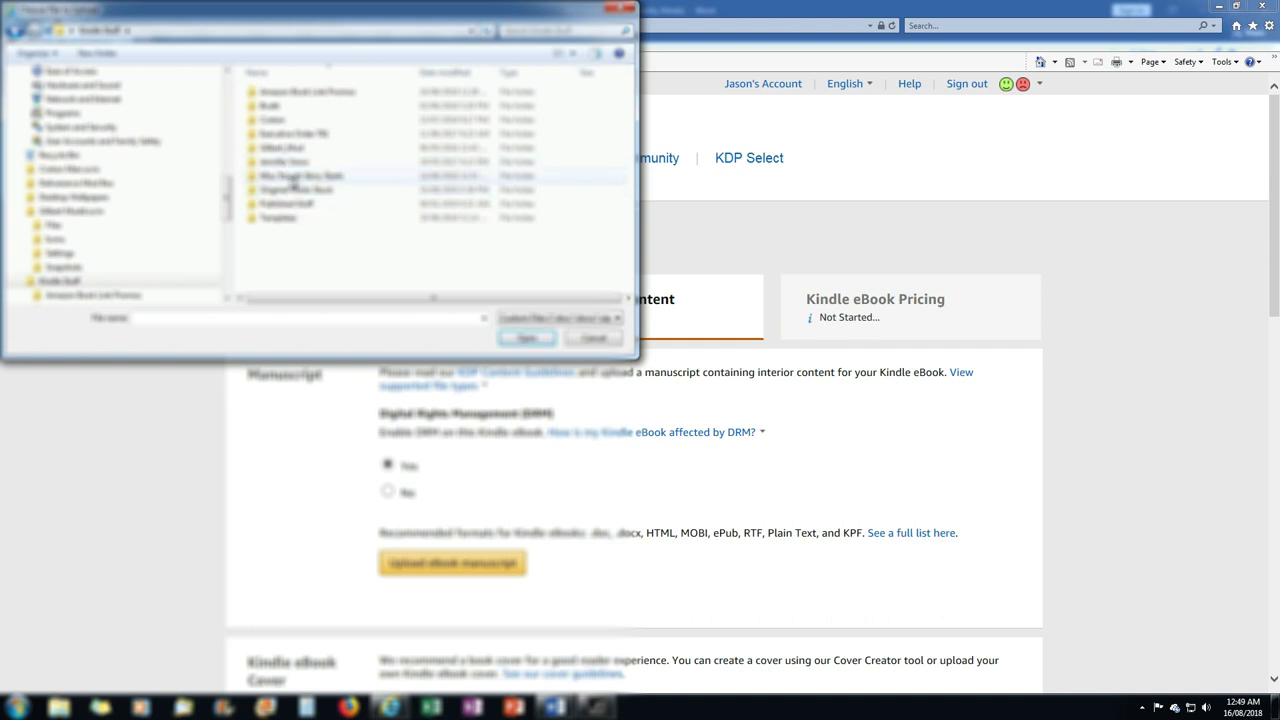
{"action": "double_click", "coordinate": [293, 178]}
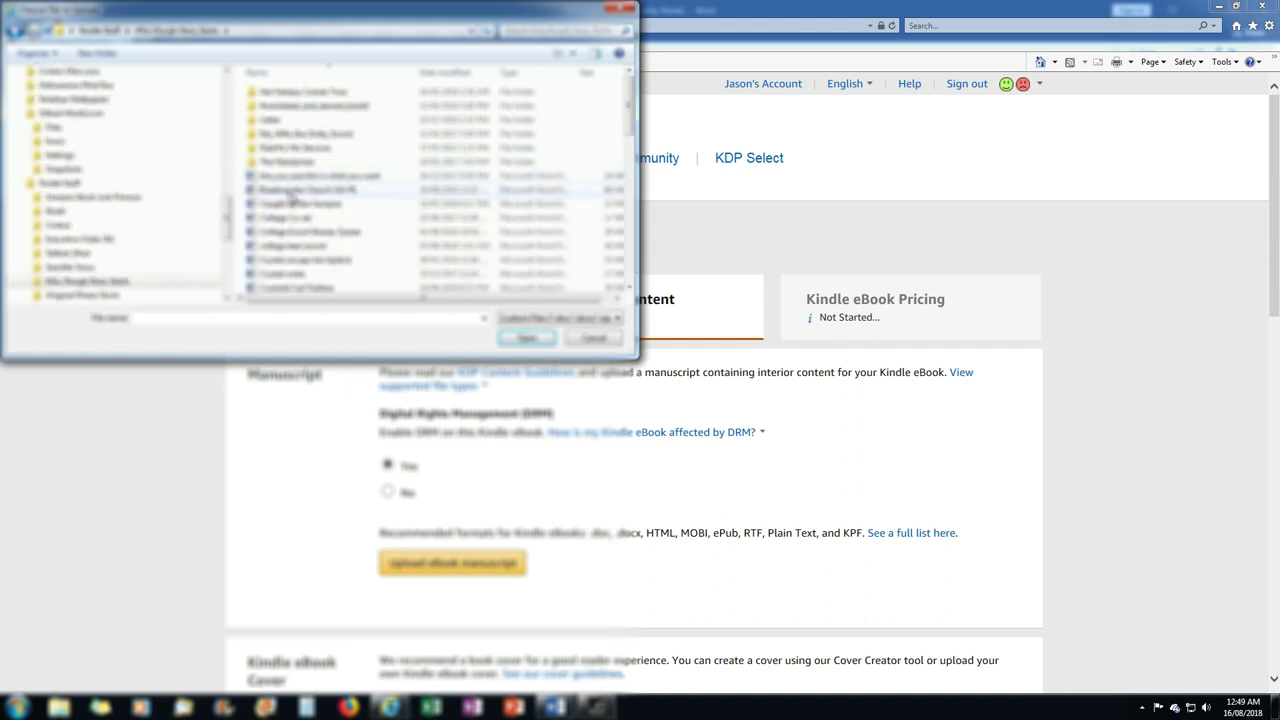
{"action": "double_click", "coordinate": [290, 192]}
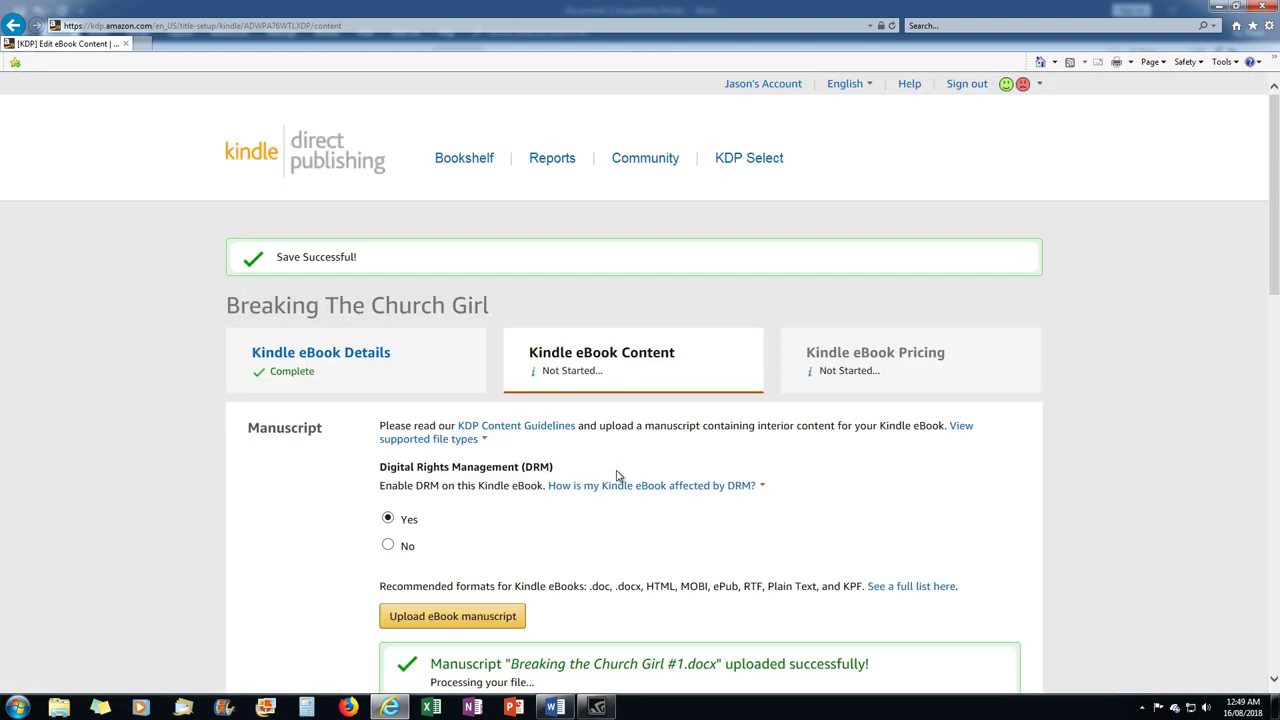
{"action": "left_click", "coordinate": [700, 486]}
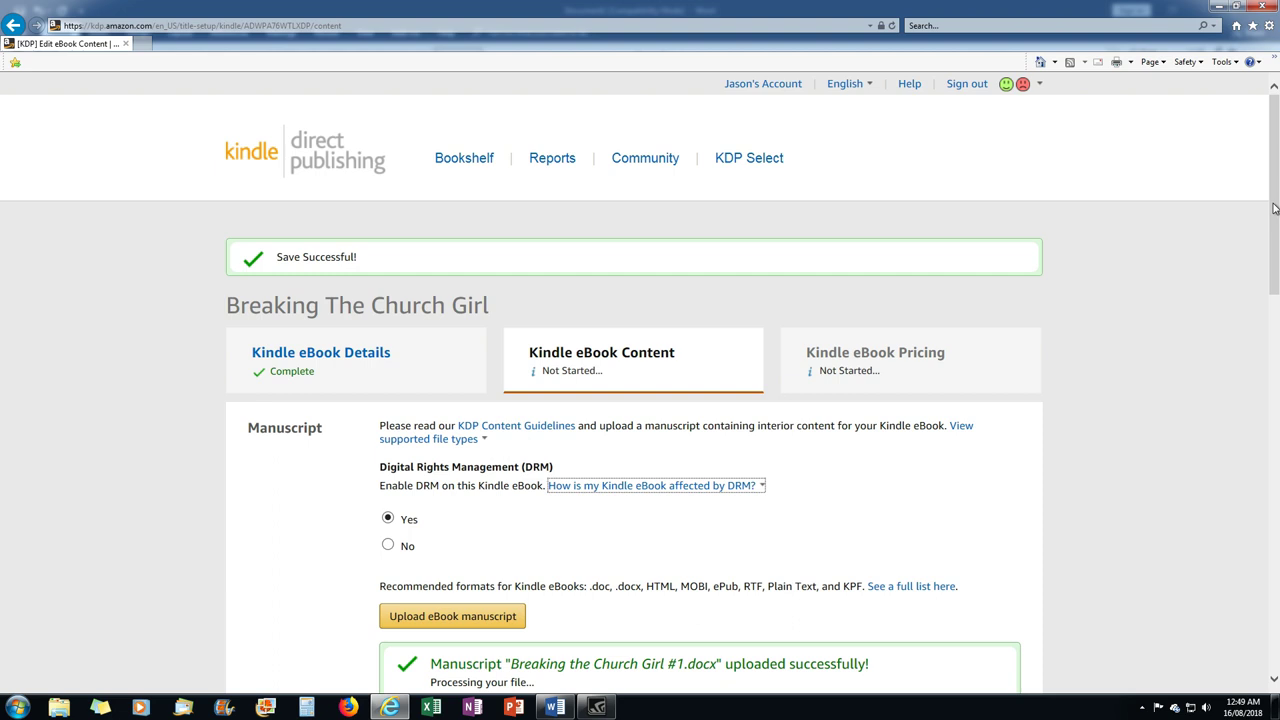
- Choose to upload an existing cover for the Kindle eBook and upload the "Breaking the Church Girl" JPG
{"action": "left_click_drag", "start_coordinate": [1275, 213], "coordinate": [1275, 297]}
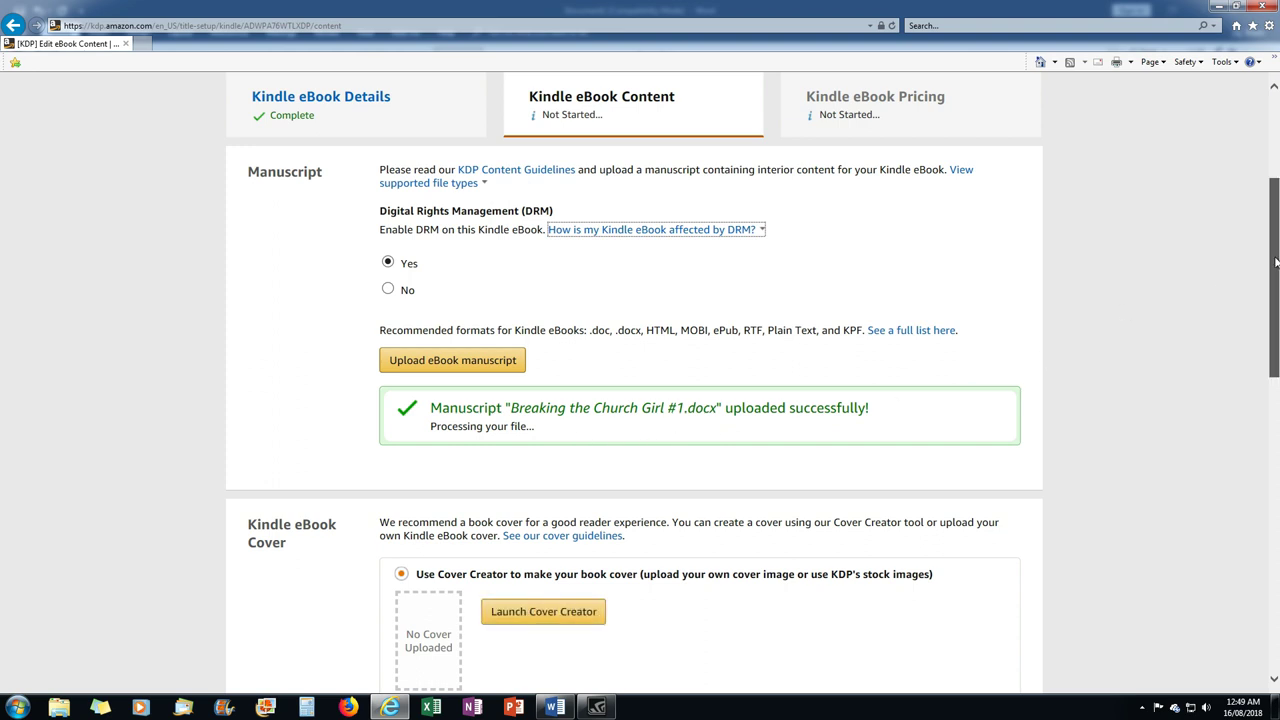
{"action": "left_click_drag", "start_coordinate": [1276, 262], "coordinate": [1276, 310]}
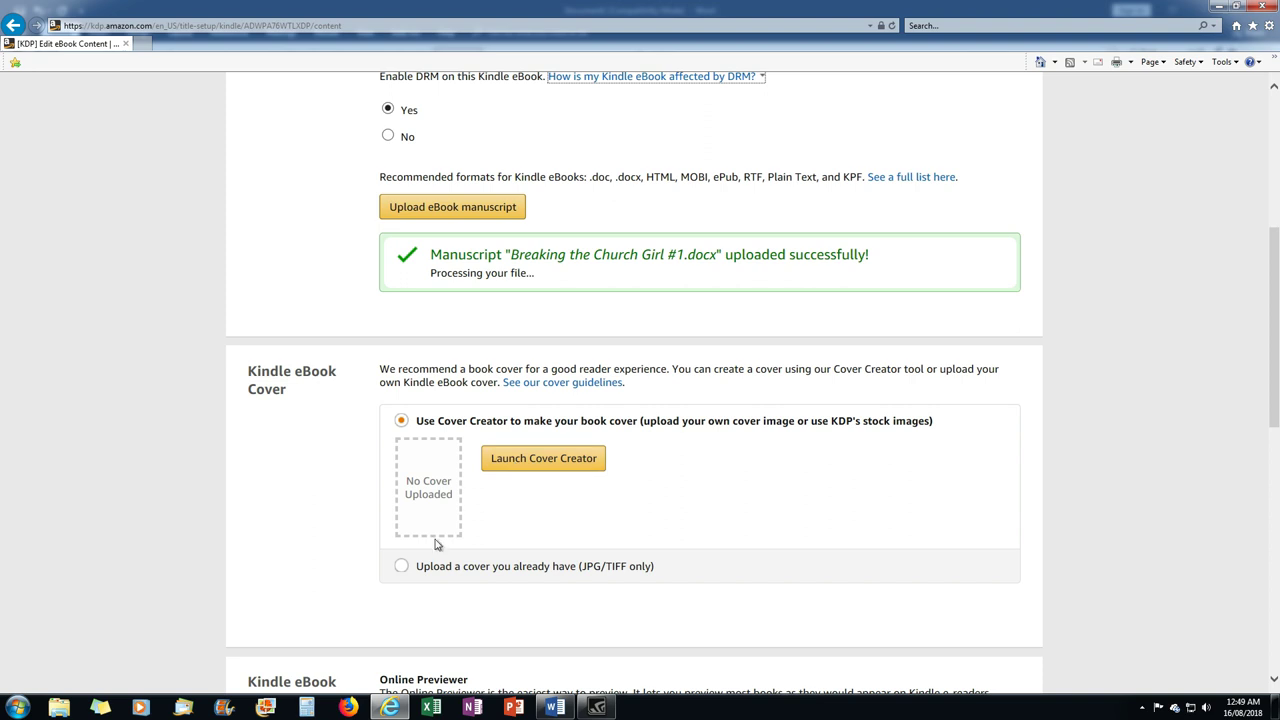
{"action": "left_click", "coordinate": [402, 568]}
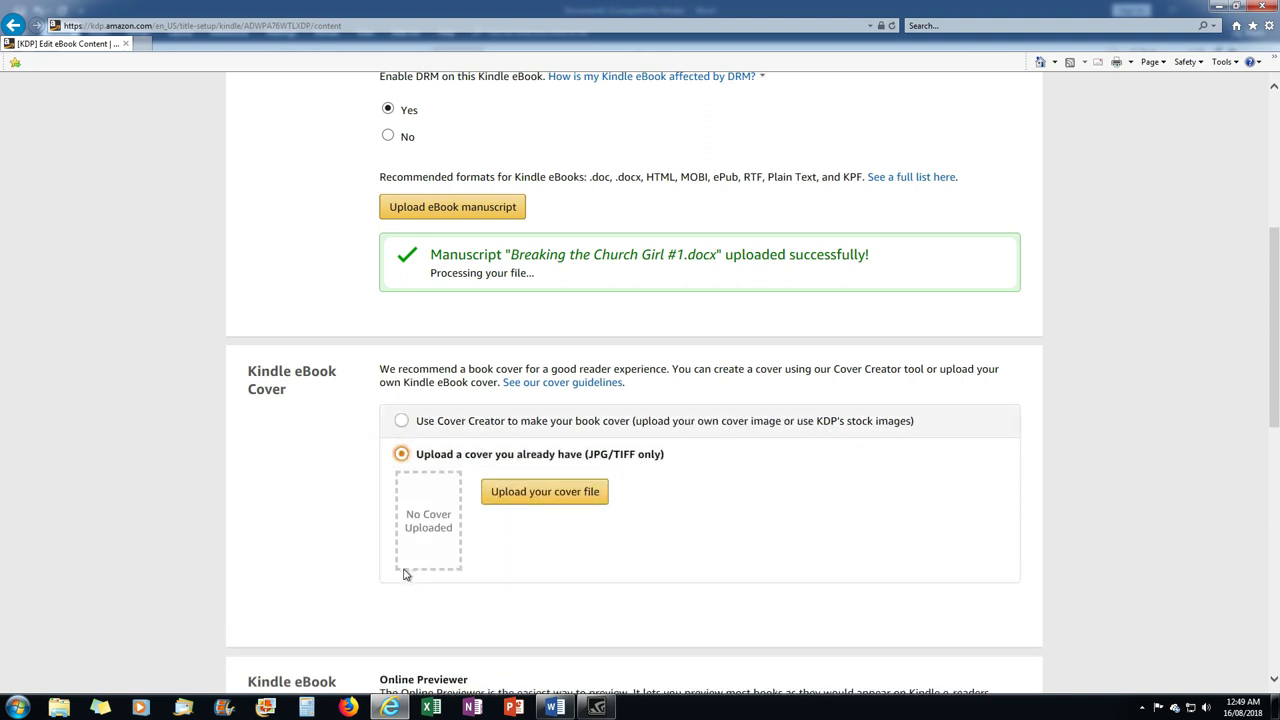
{"action": "left_click", "coordinate": [540, 492]}
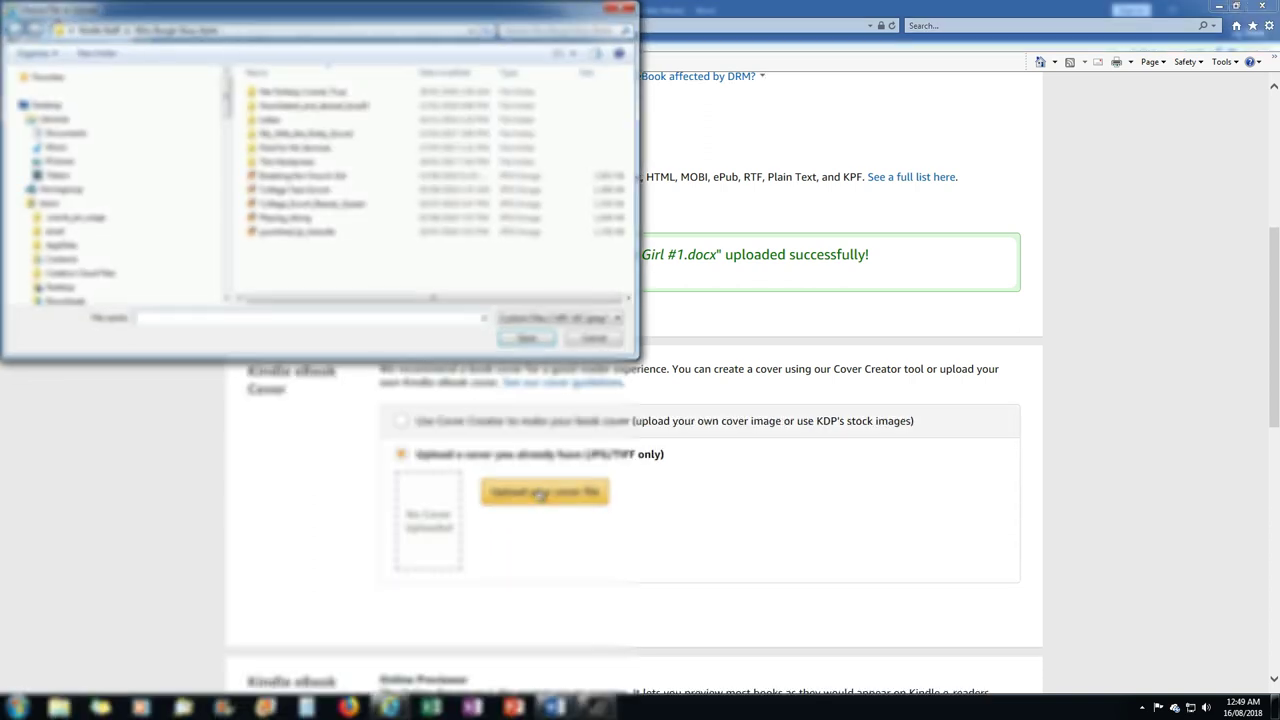
{"action": "left_click", "coordinate": [334, 185]}
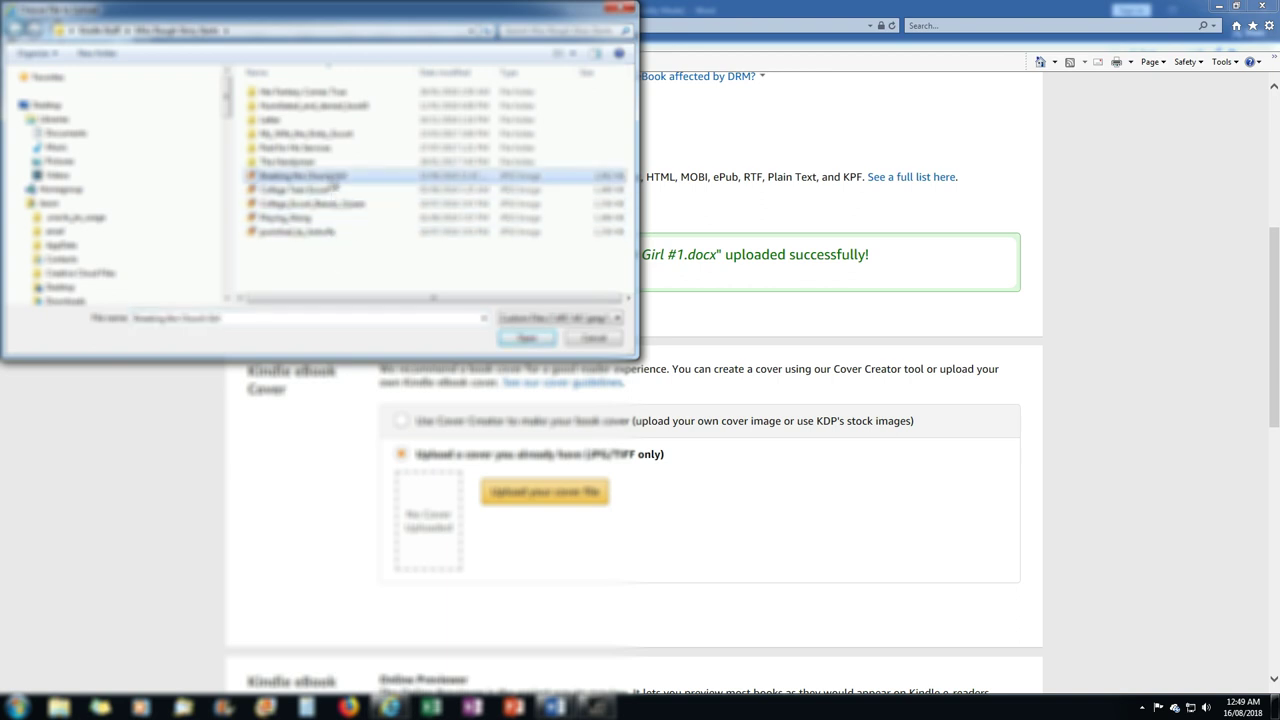
{"action": "left_click", "coordinate": [524, 340]}
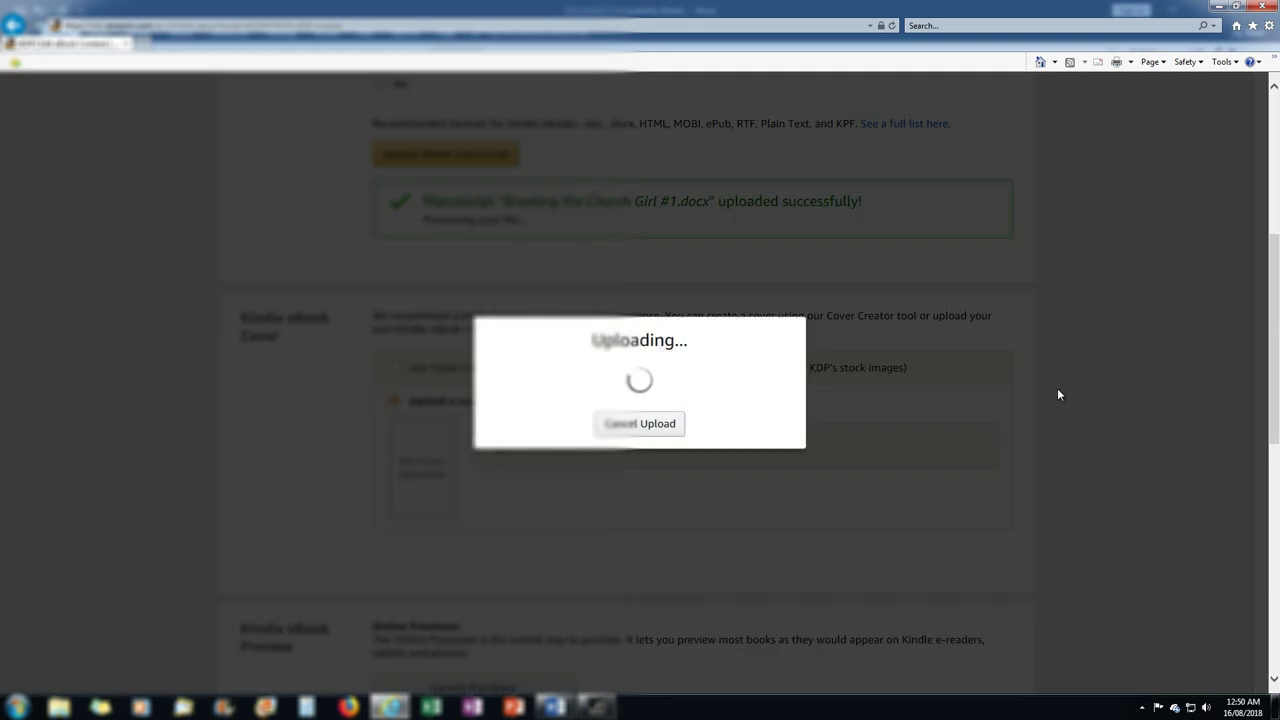